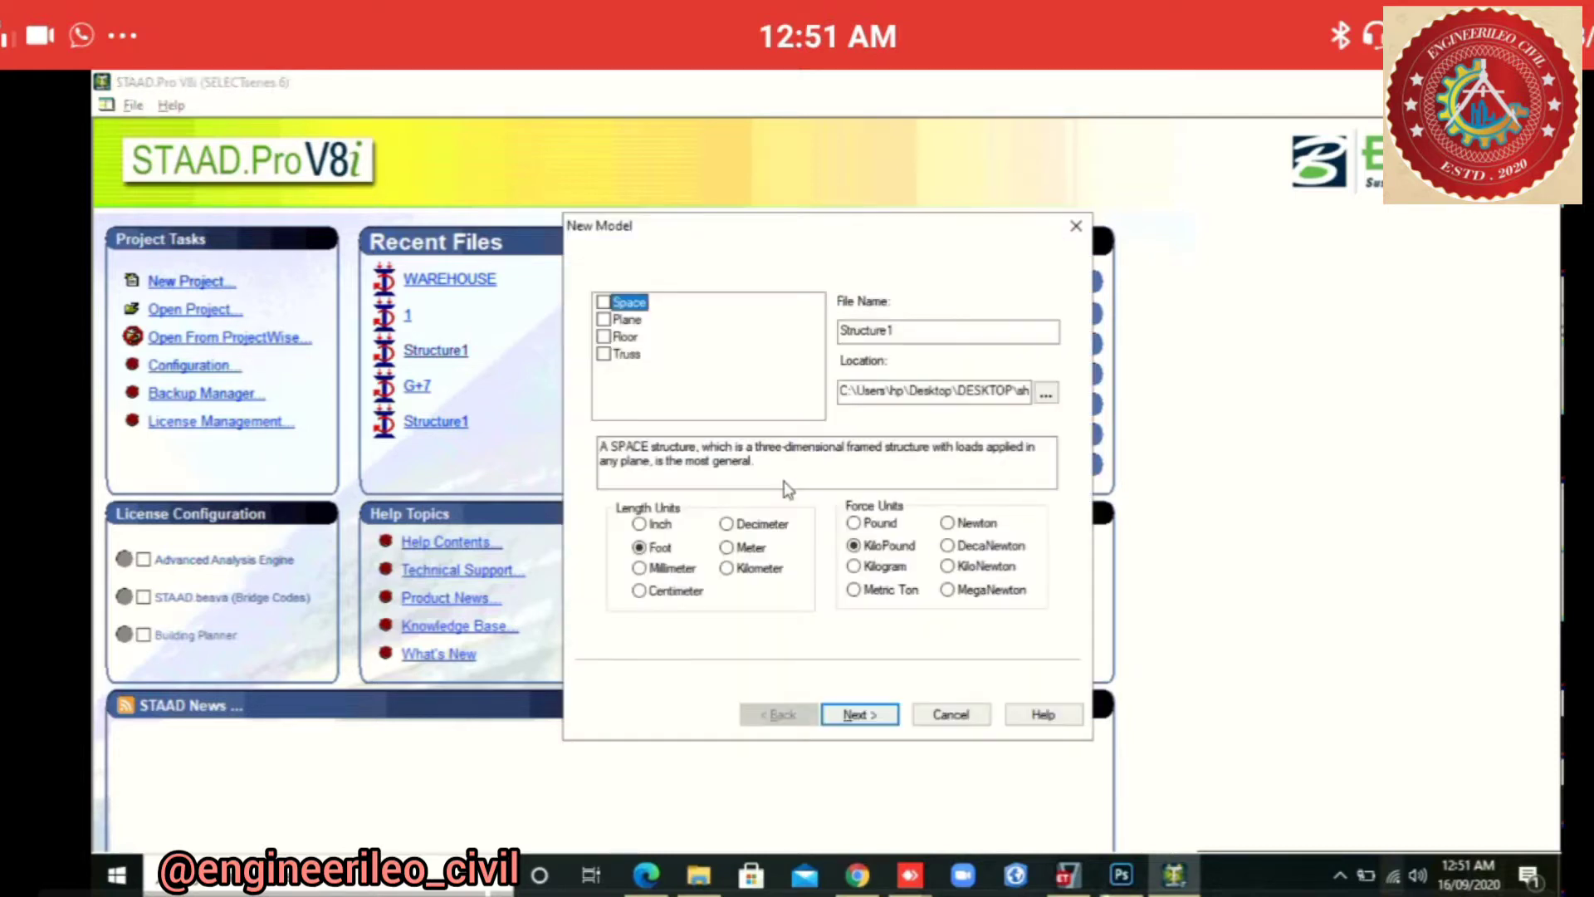
Create a new Space model with lengths in Meter and forces in KiloNewton, starting with Add Beam
key(space)
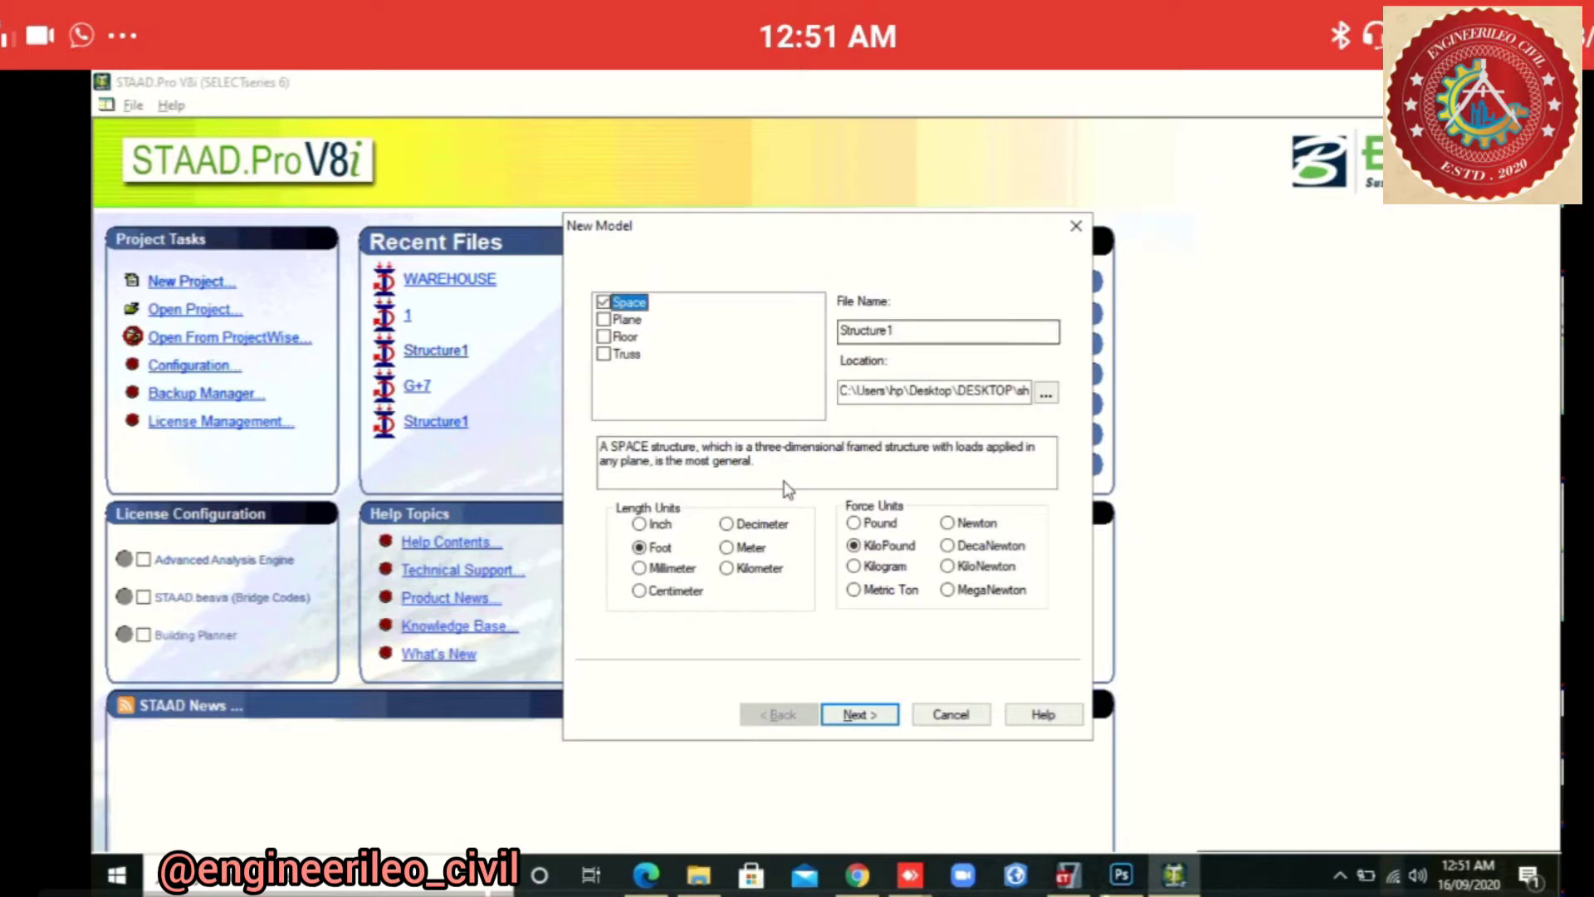
click(727, 548)
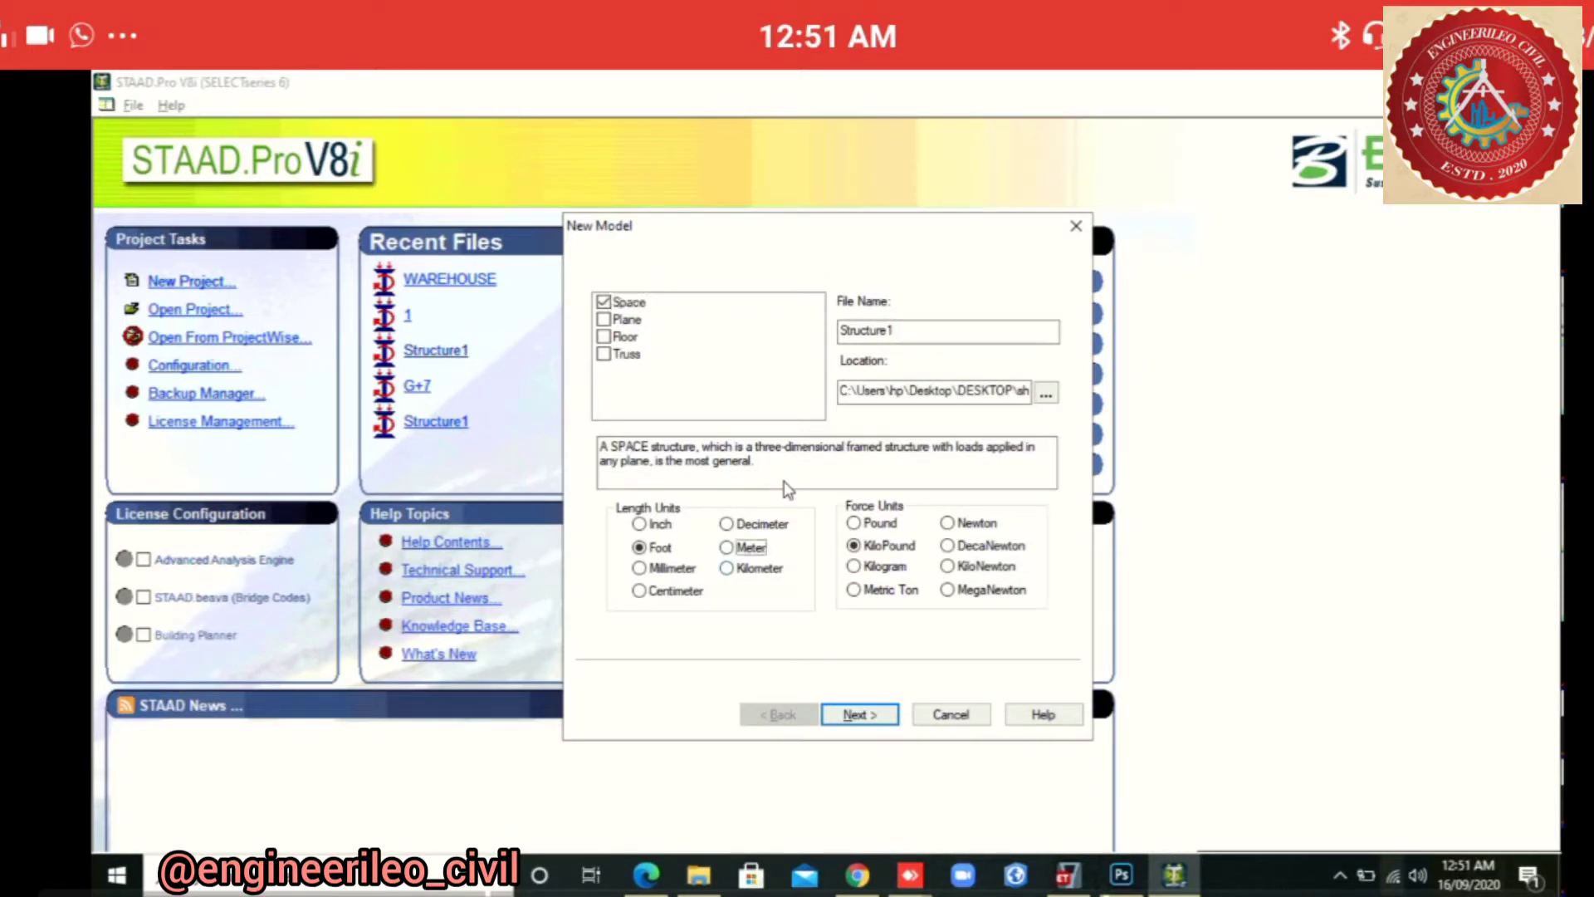
click(947, 566)
click(860, 714)
click(872, 532)
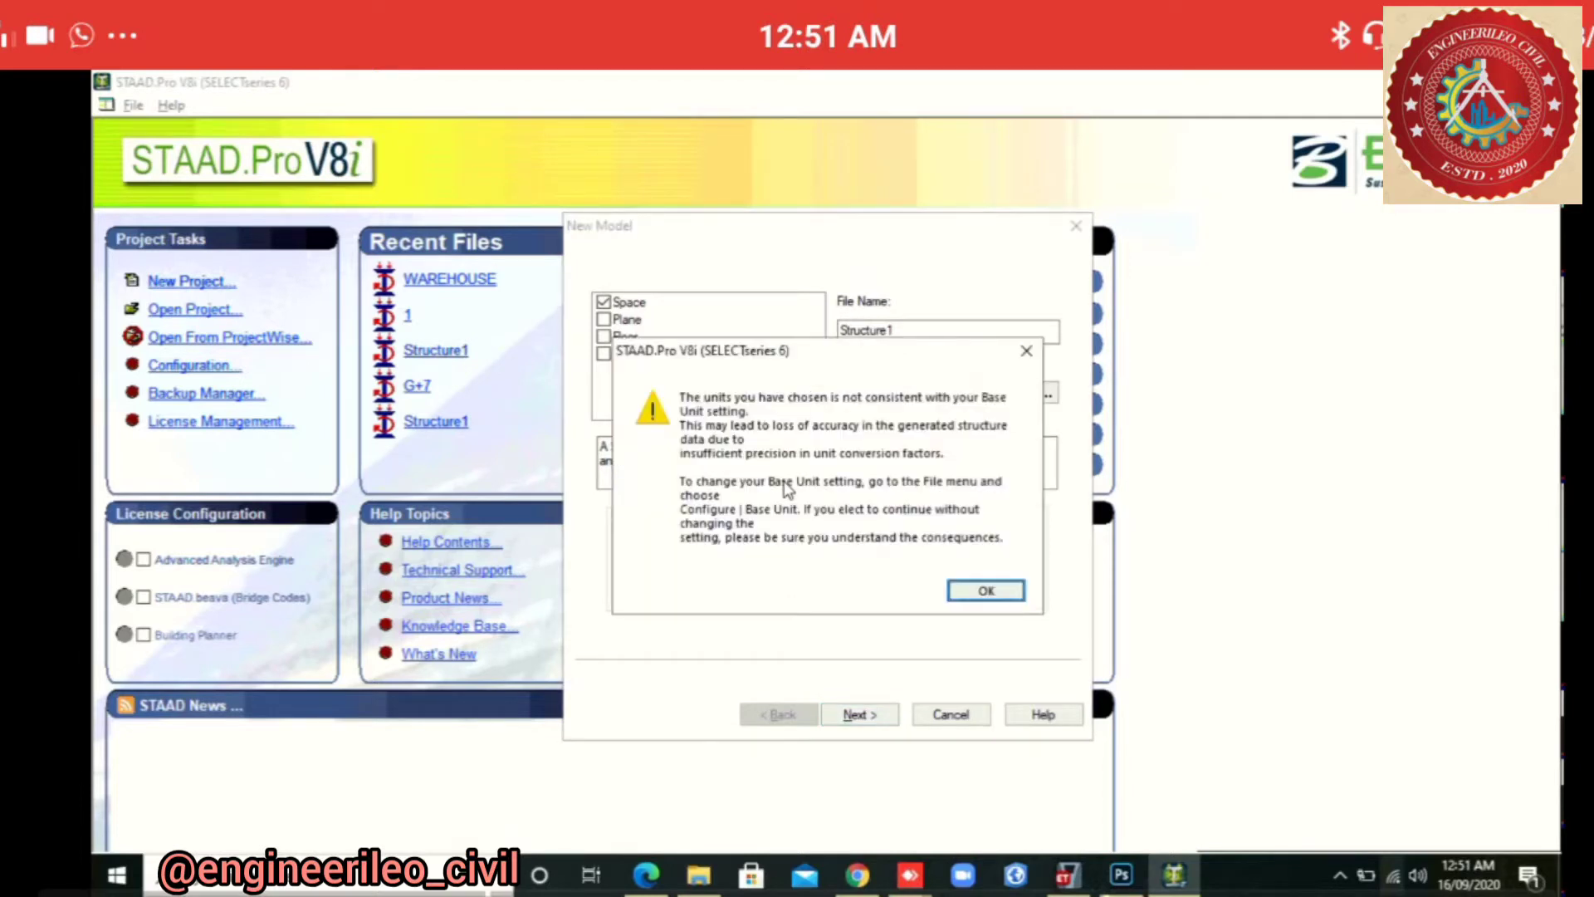
key(Return)
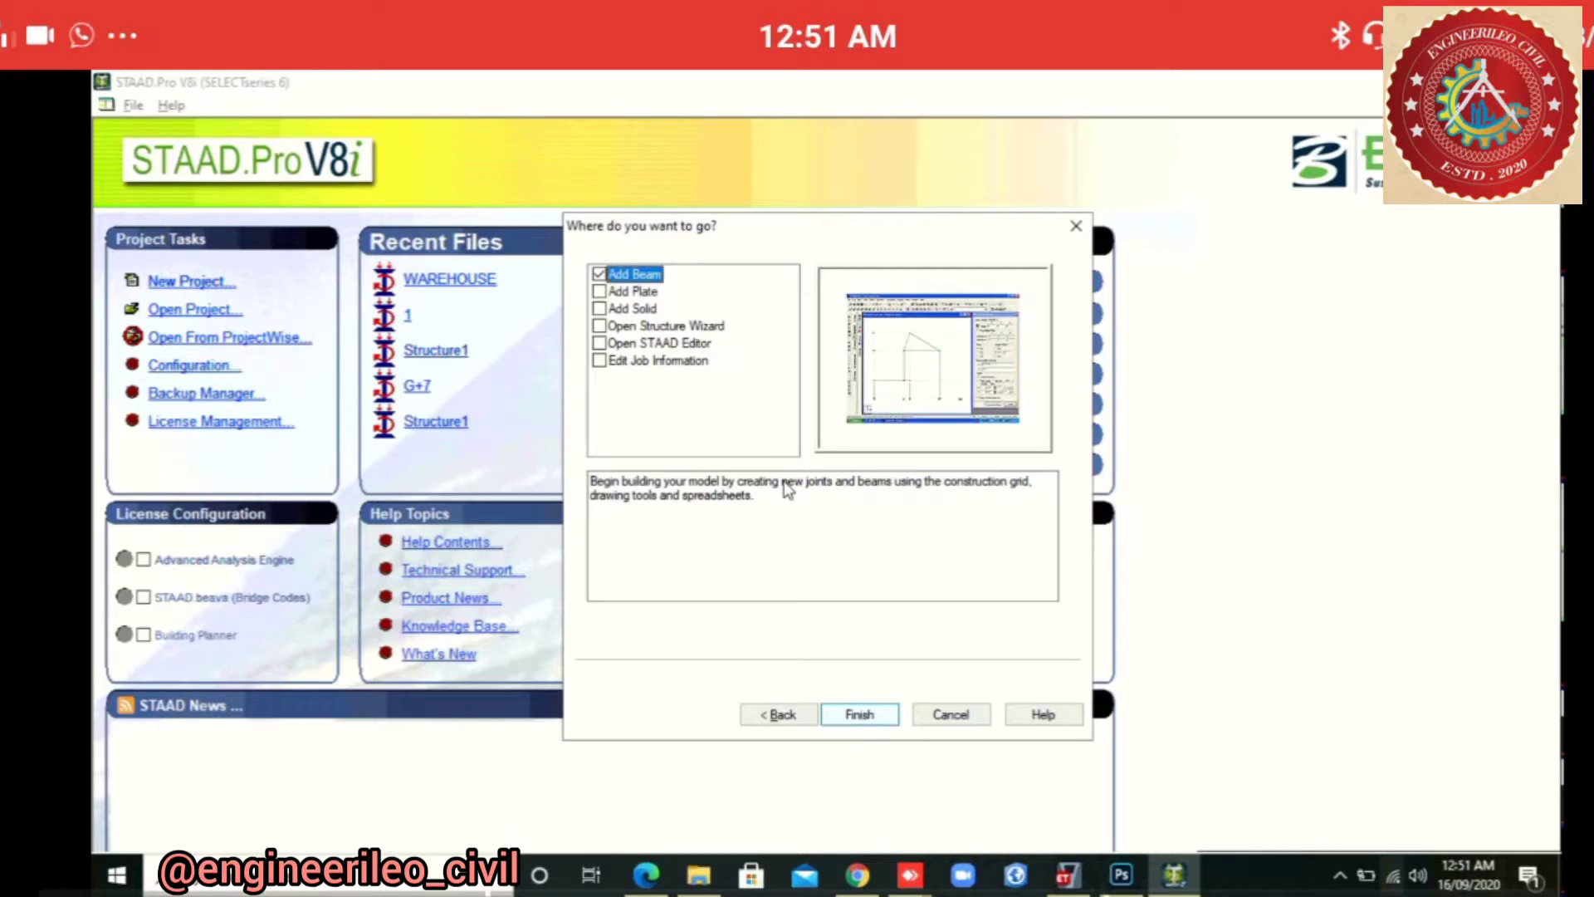
key(Return)
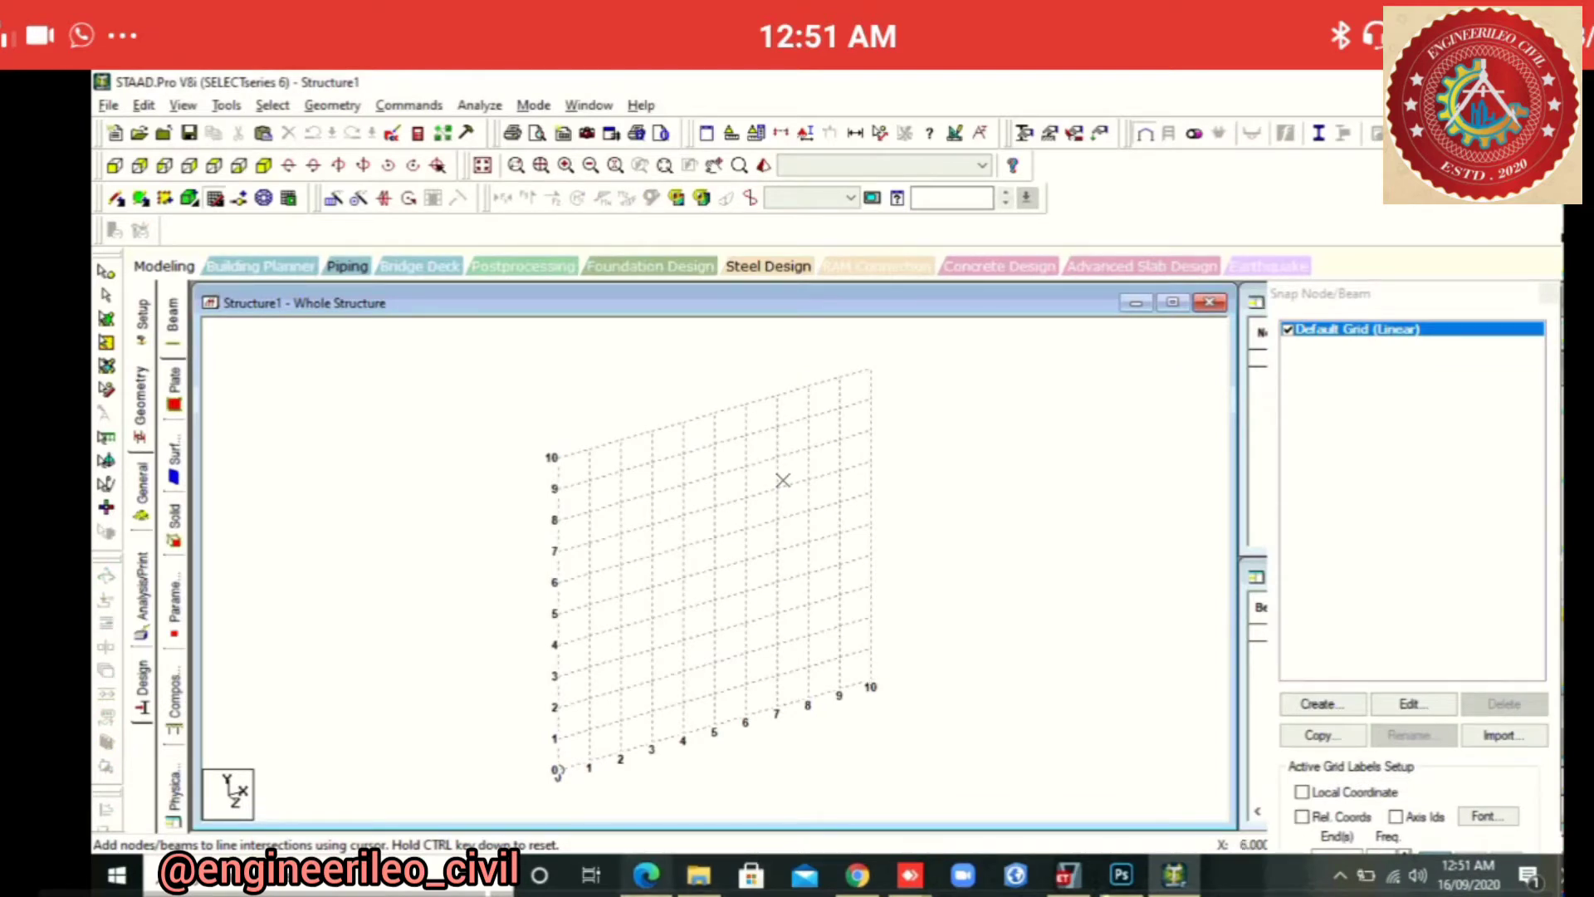
Switch to the Cantilever Retaining Shear Wall PDF and examine the dimensions in the side view and center line drawings
key(alt+Tab)
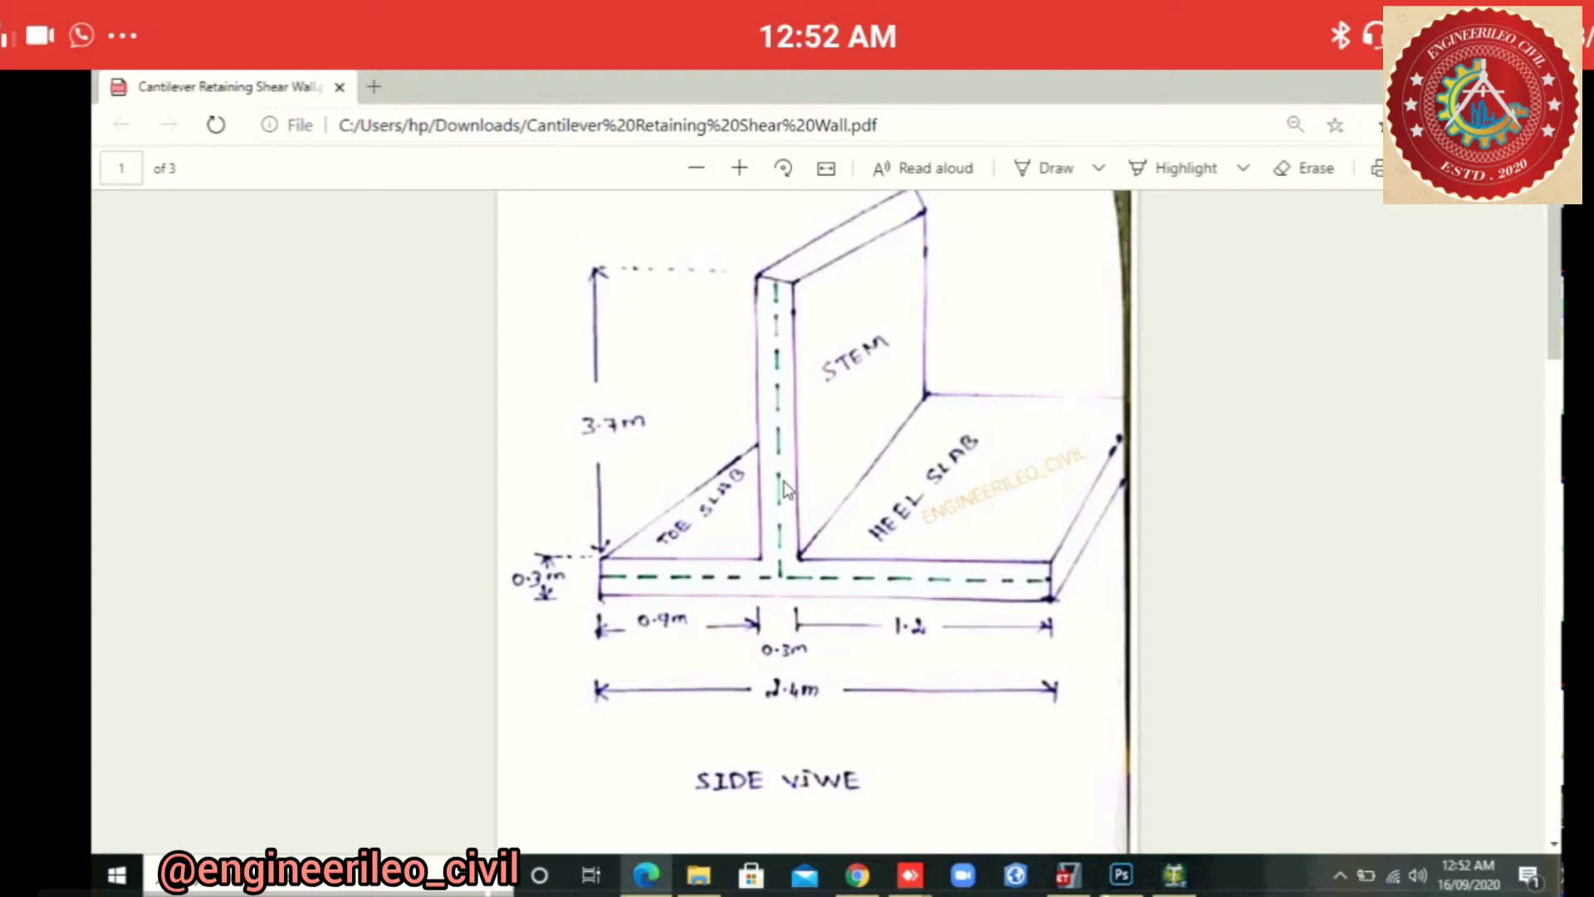
key(ctrl)
key(ctrl)
key(ctrl)
key(ctrl)
key(ctrl)
key(ctrl)
key(ctrl)
scroll(787, 489, down, 10)
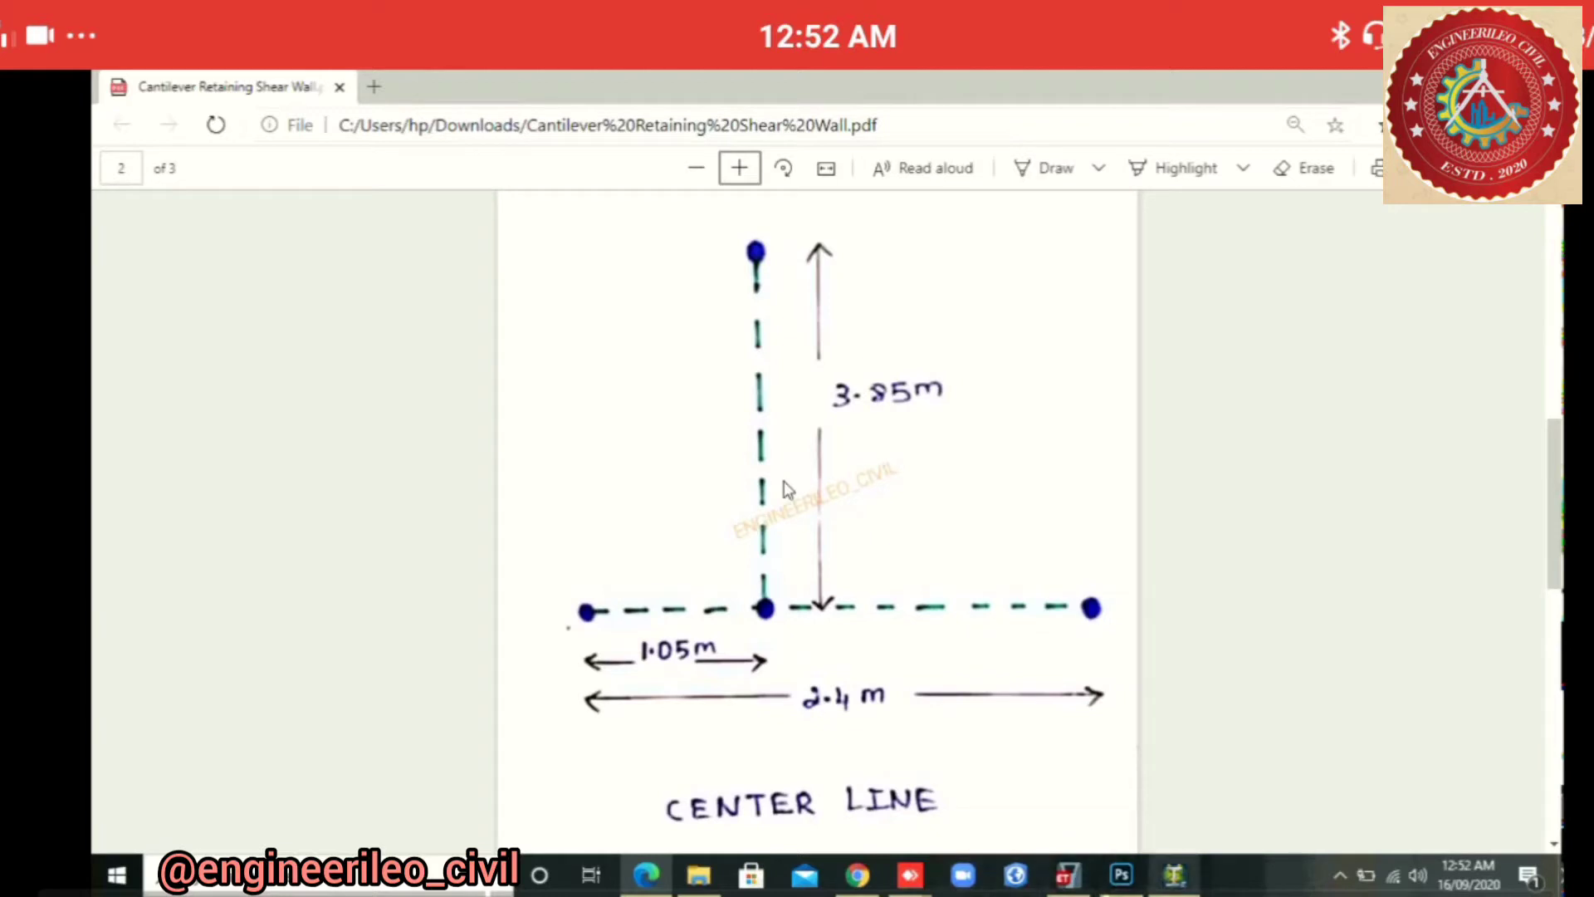
Return to STAAD.Pro, place a node at the grid origin and close the snap grid
key(alt+Tab)
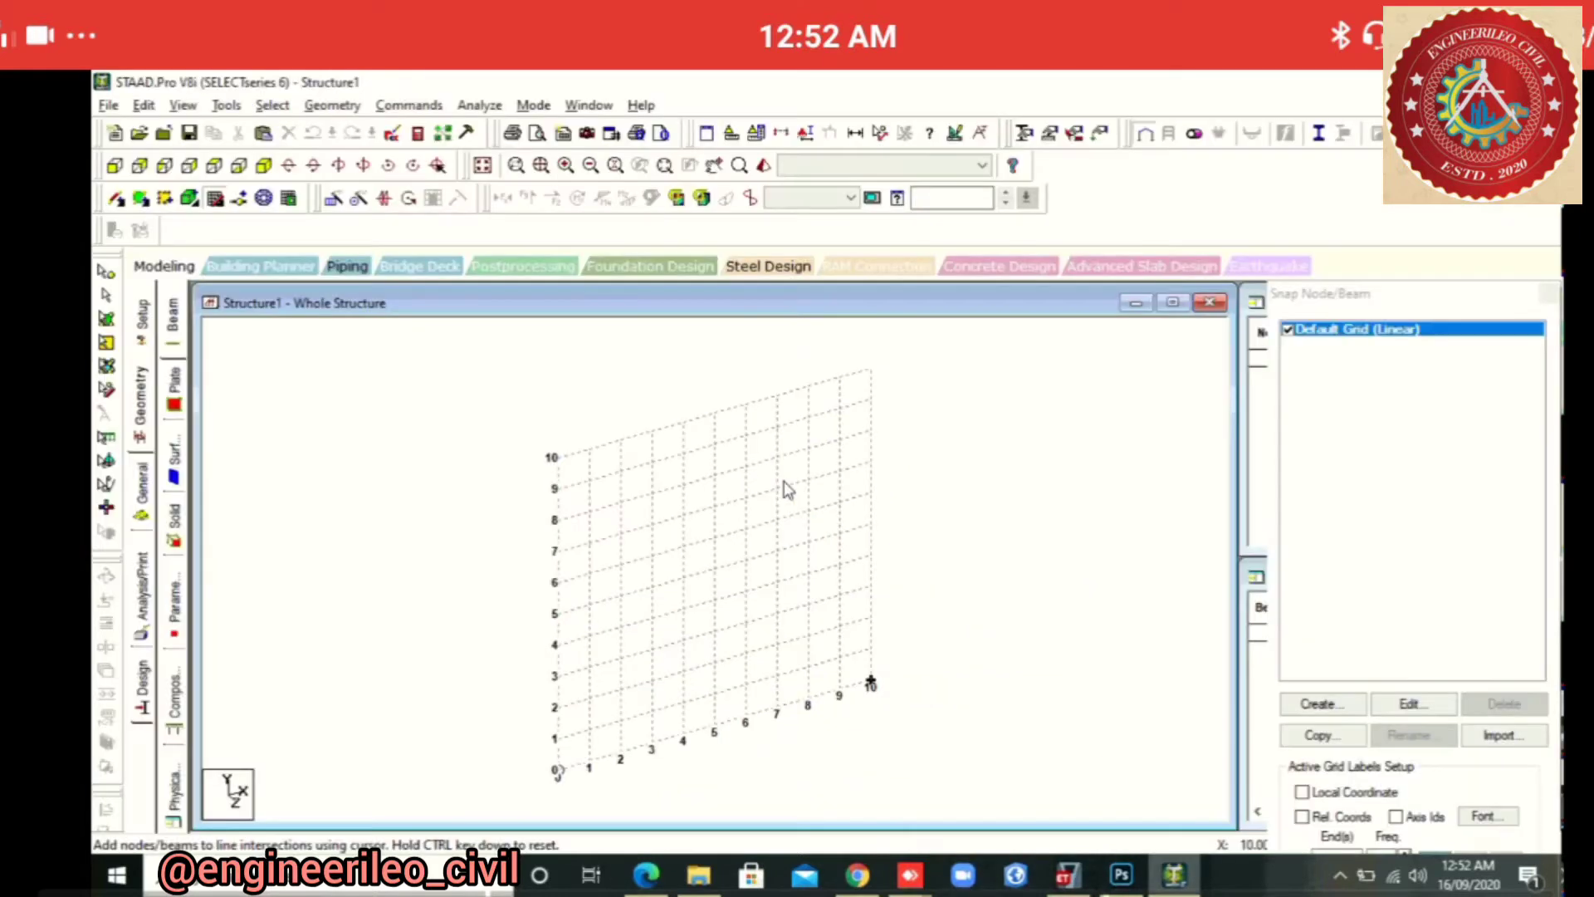
click(558, 770)
key(ctrl)
key(ctrl)
click(558, 771)
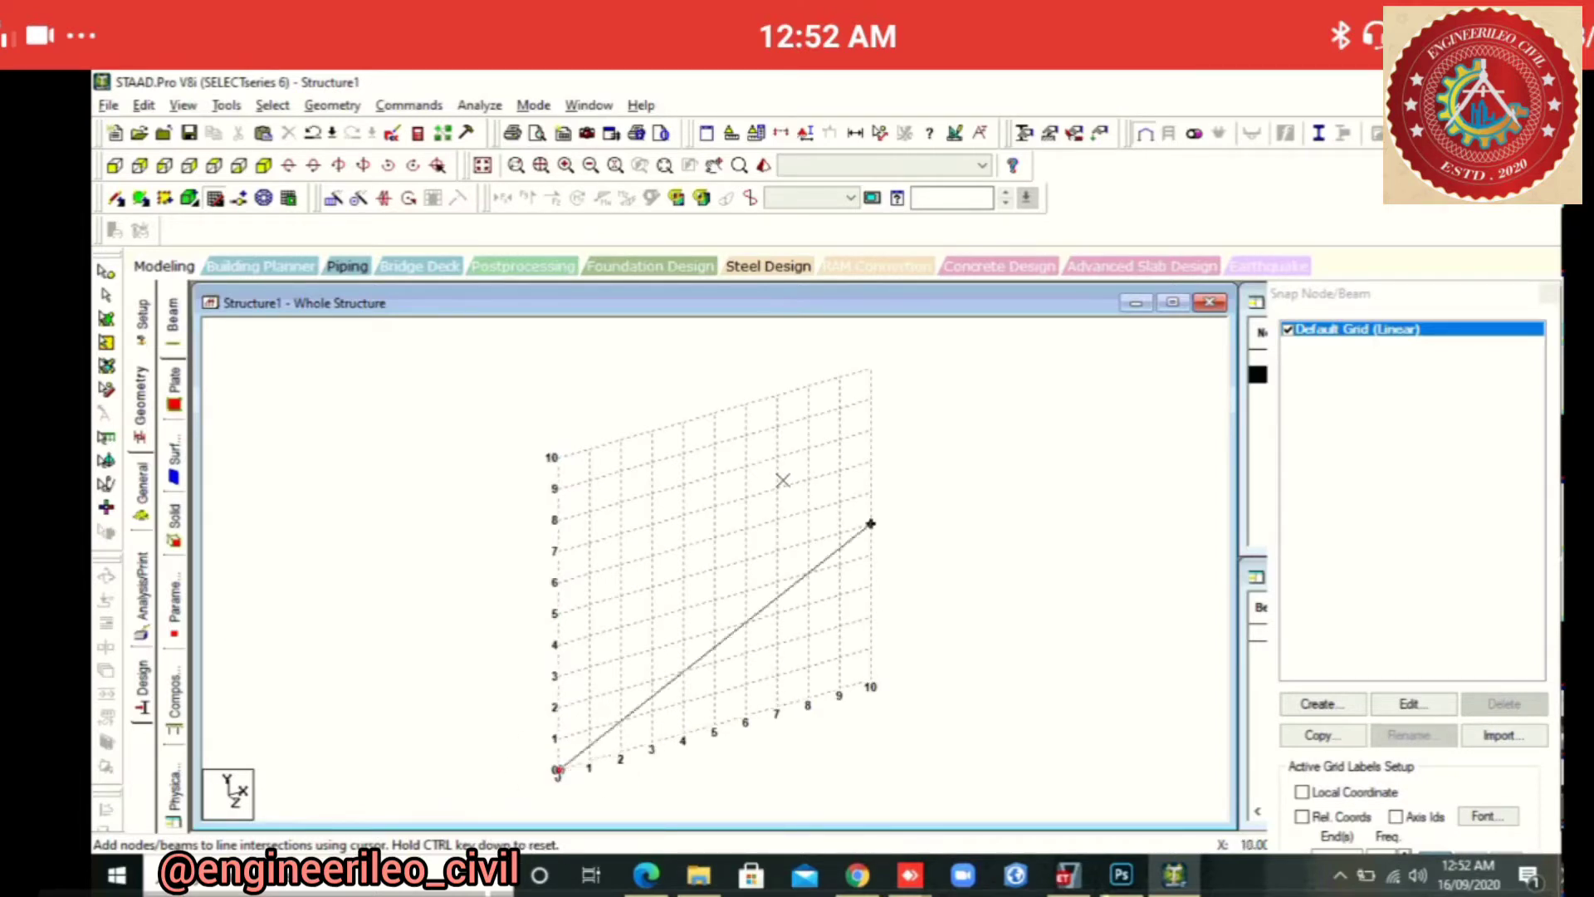
key(ctrl)
key(ctrl)
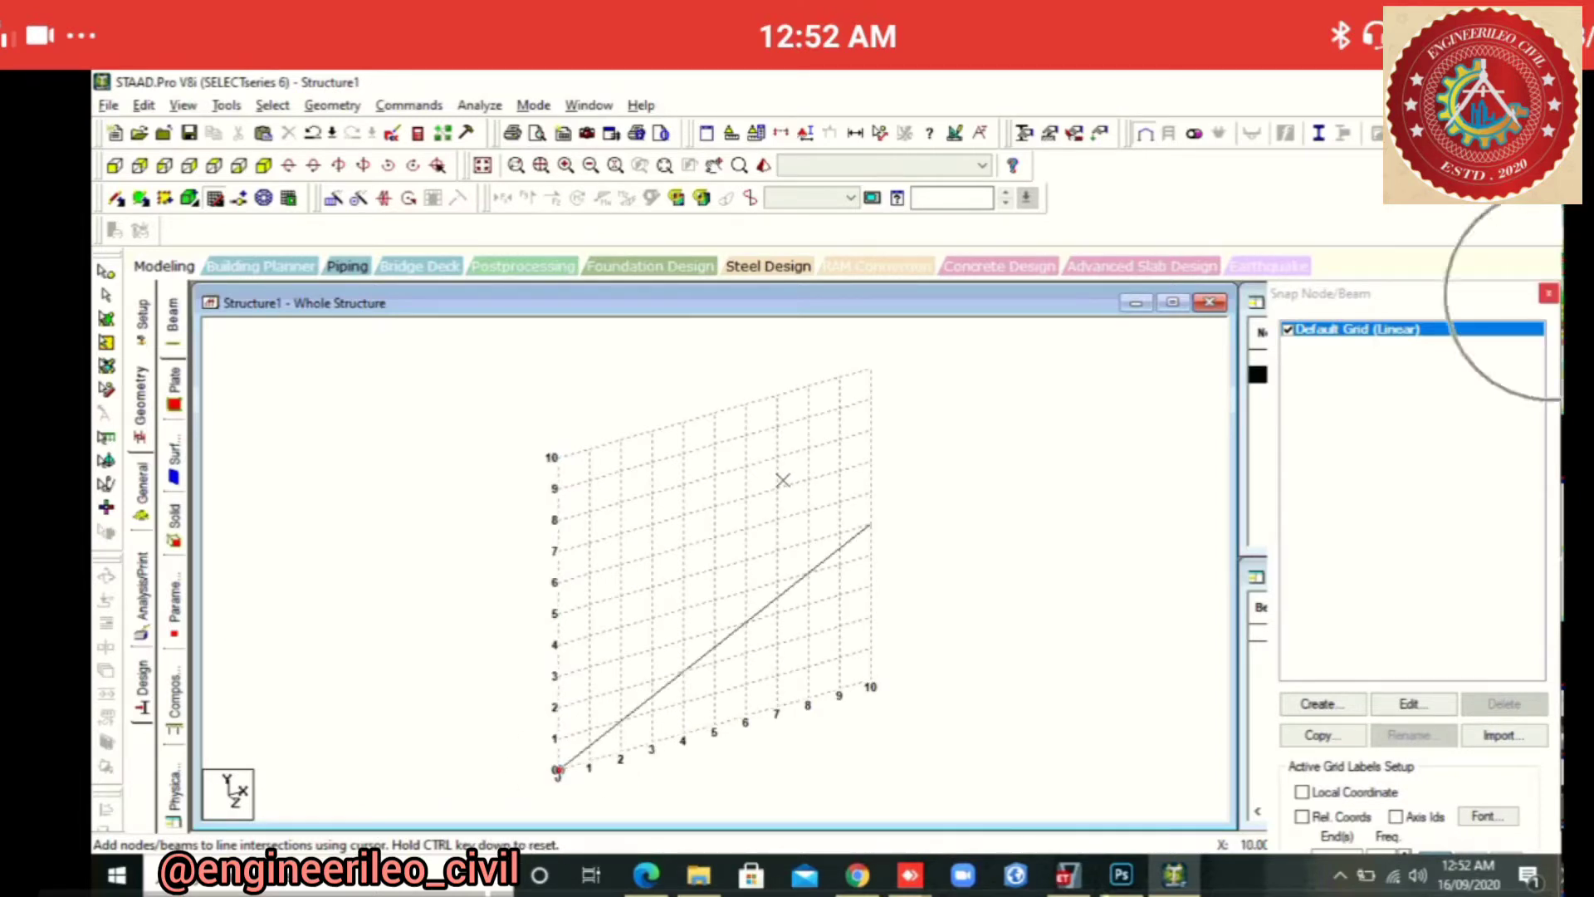
click(1549, 293)
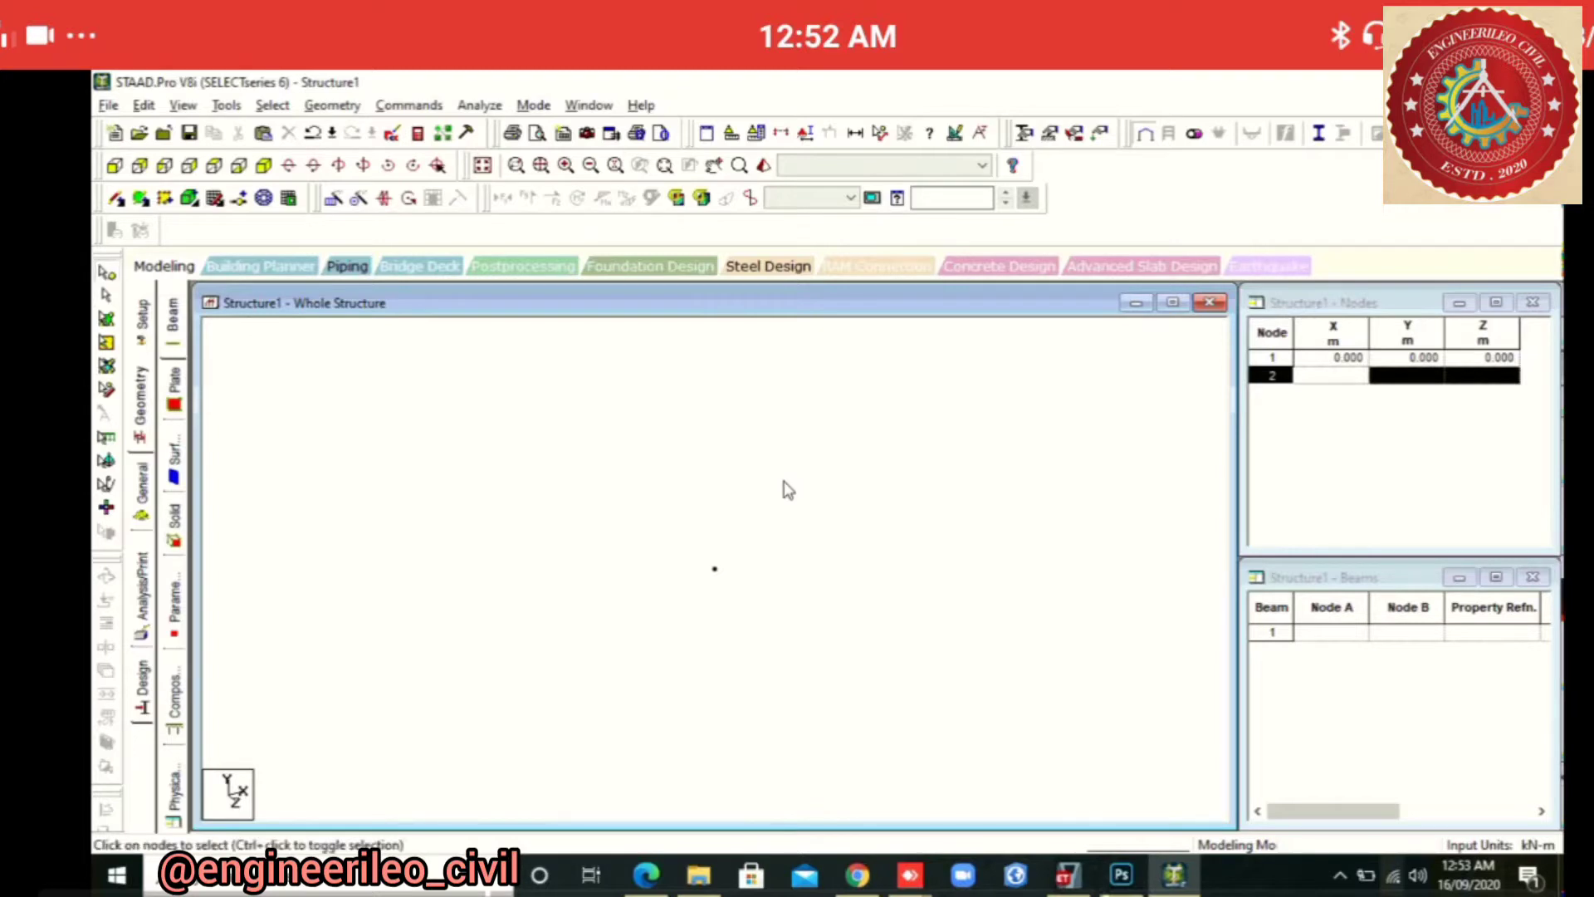
Copy the origin node and paste it 3.85 m along Y, following the center line drawing
key(ctrl+a)
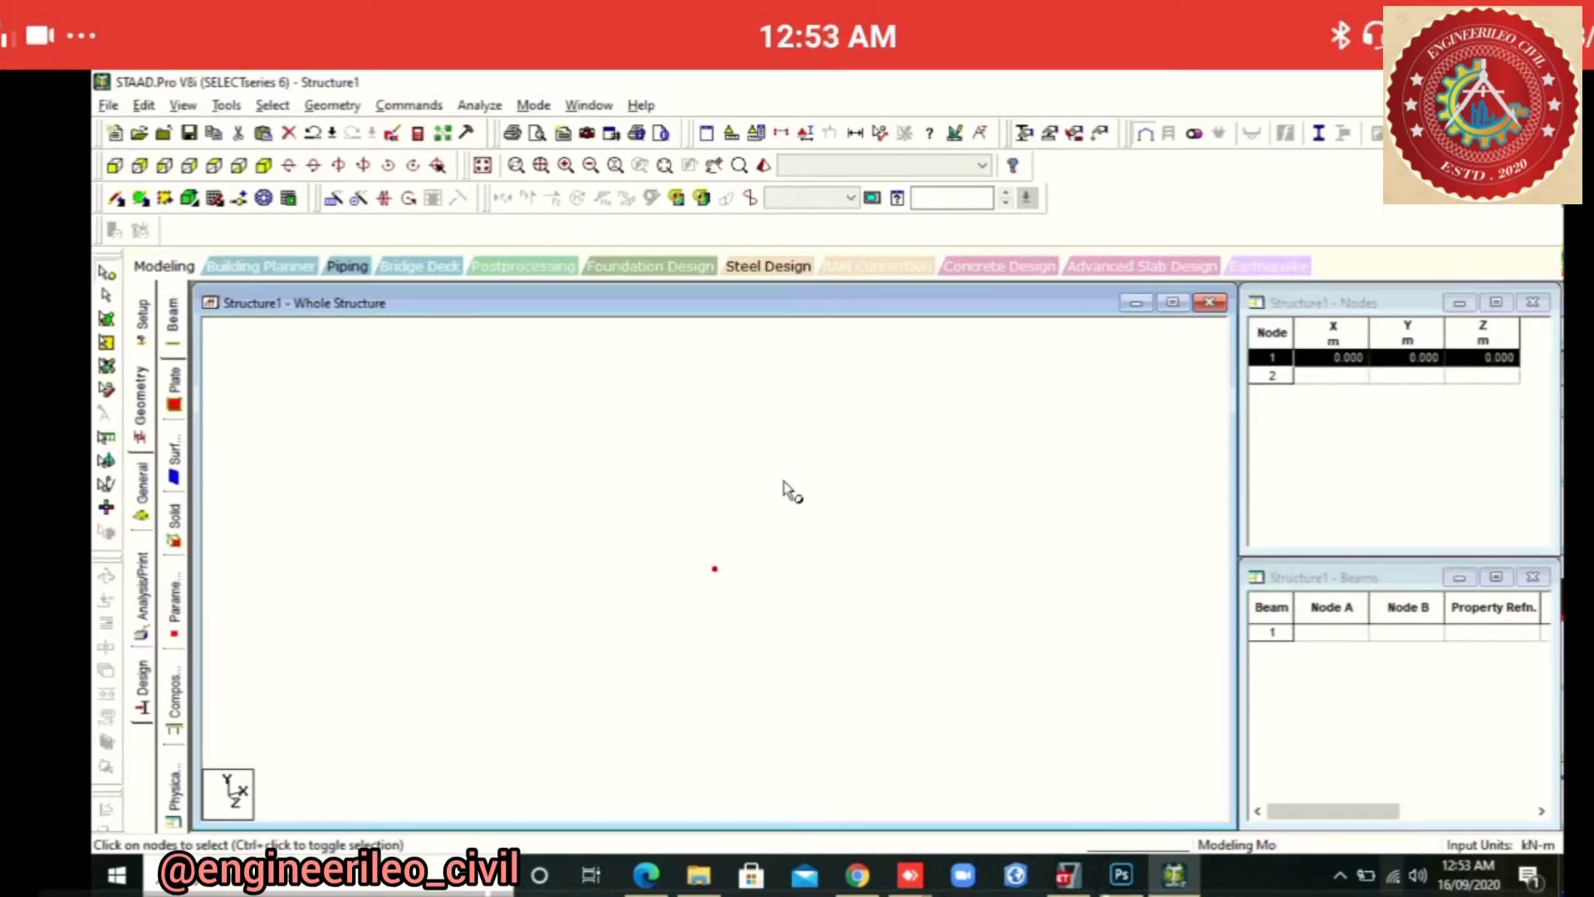
key(ctrl+c)
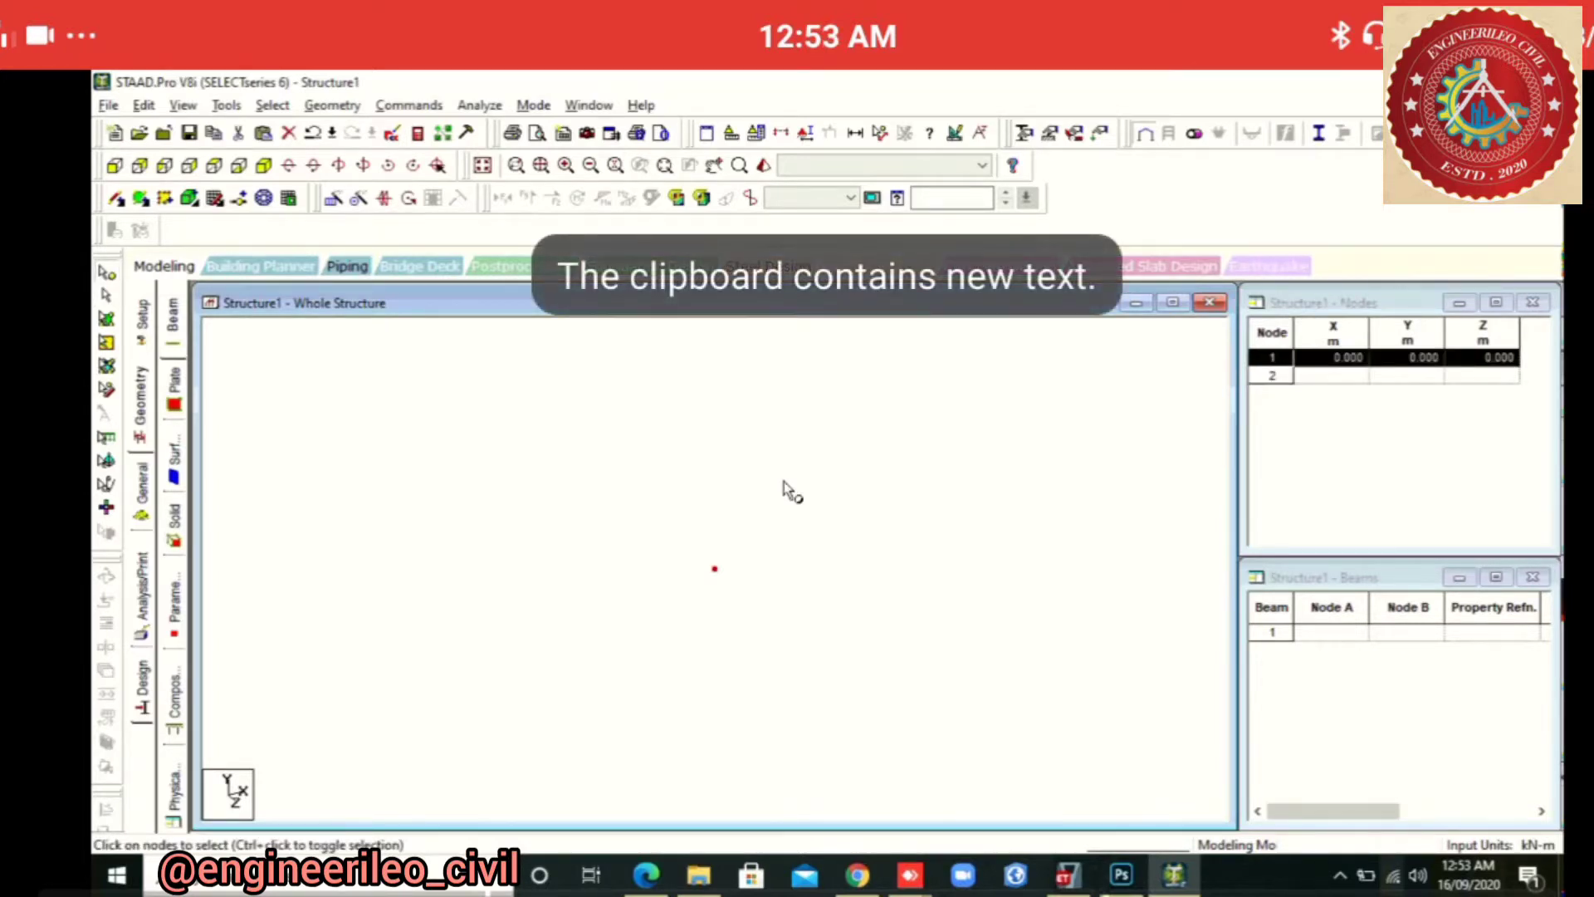
key(ctrl+v)
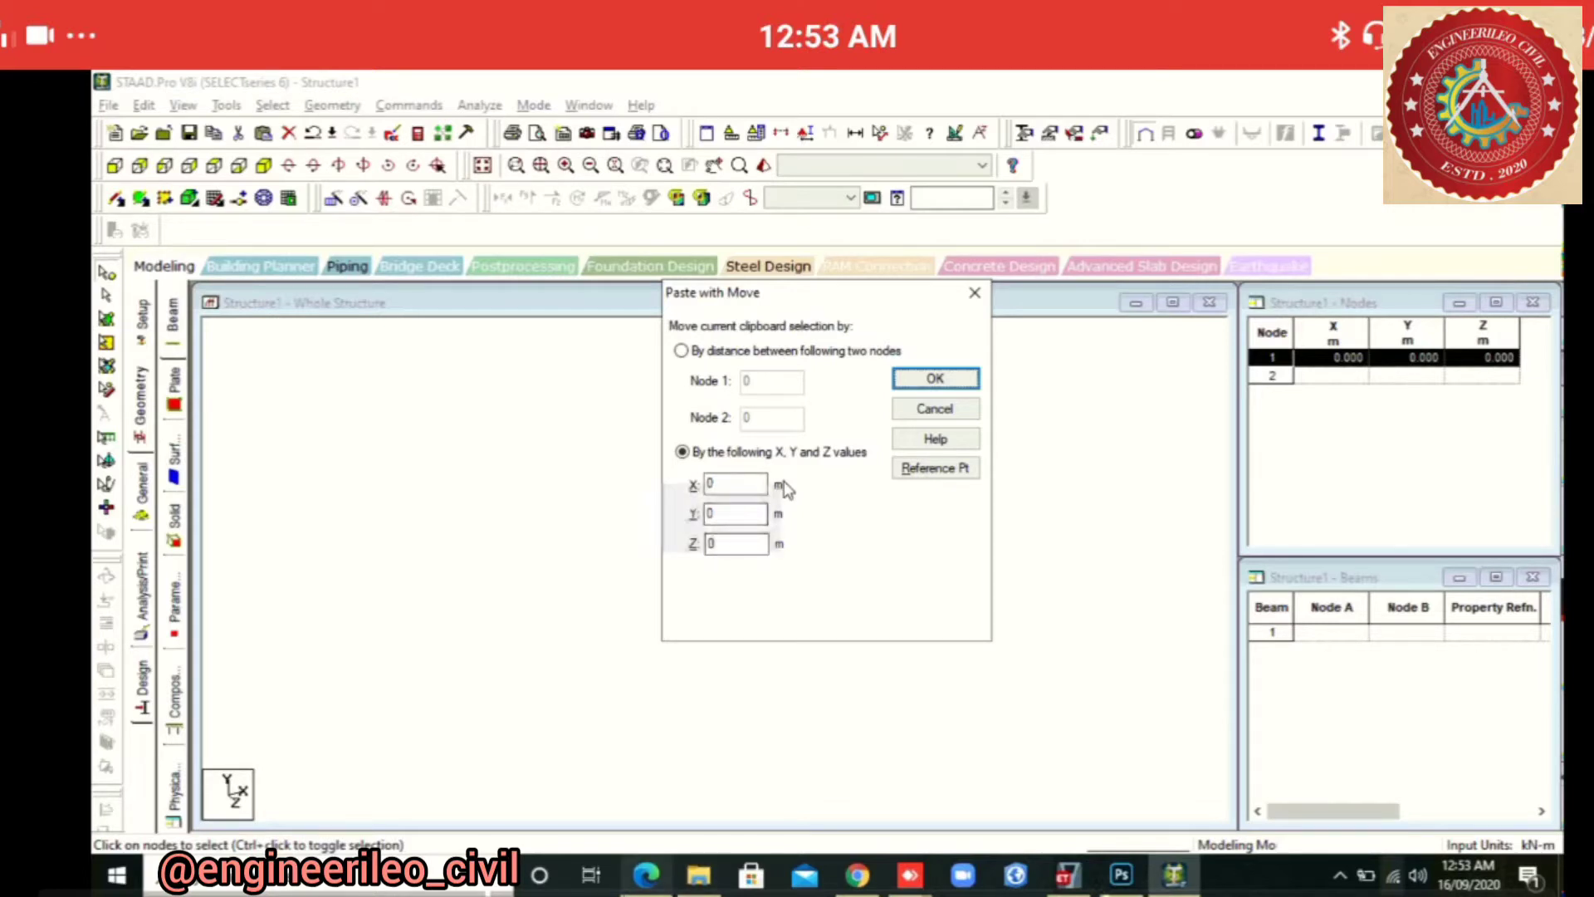
key(alt+Tab)
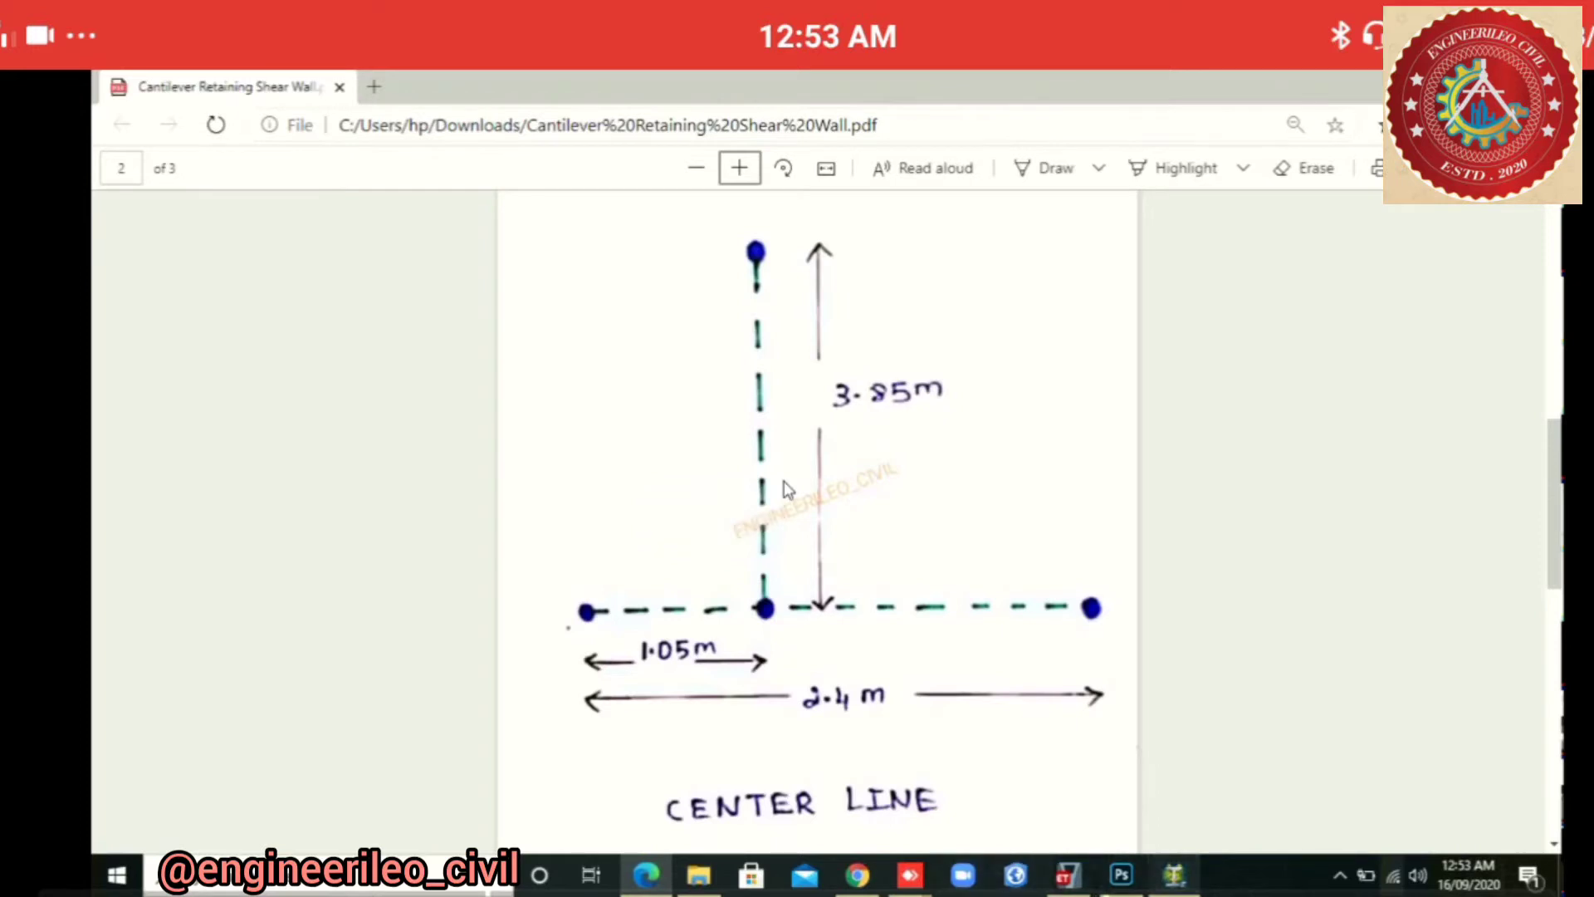
key(alt+Tab)
key(Tab)
text(0)
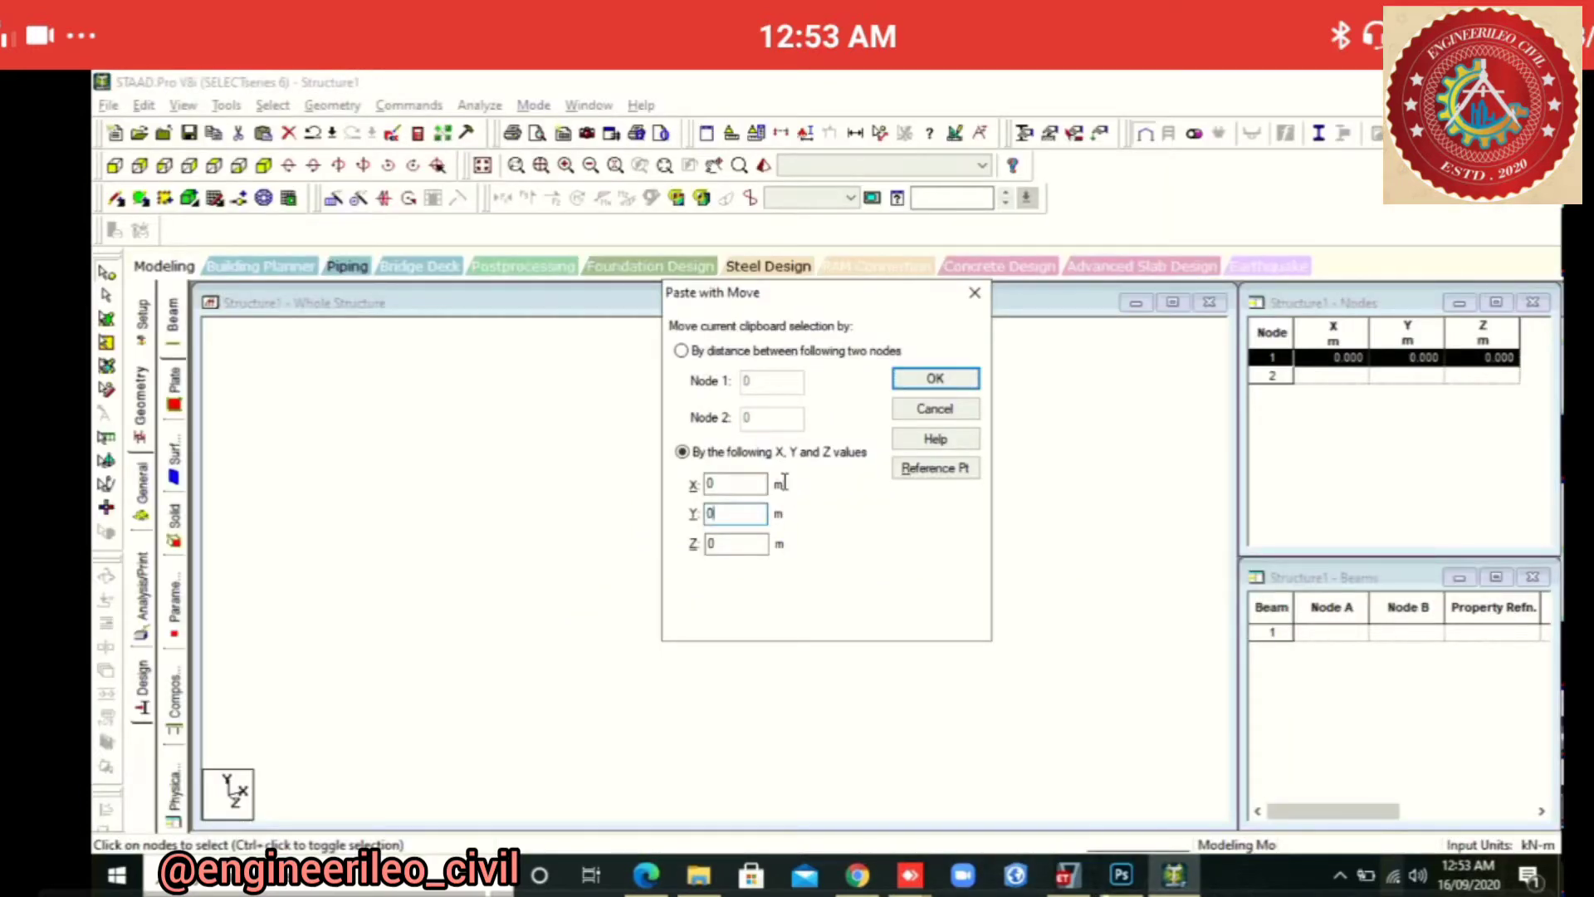
key(BackSpace)
text(3)
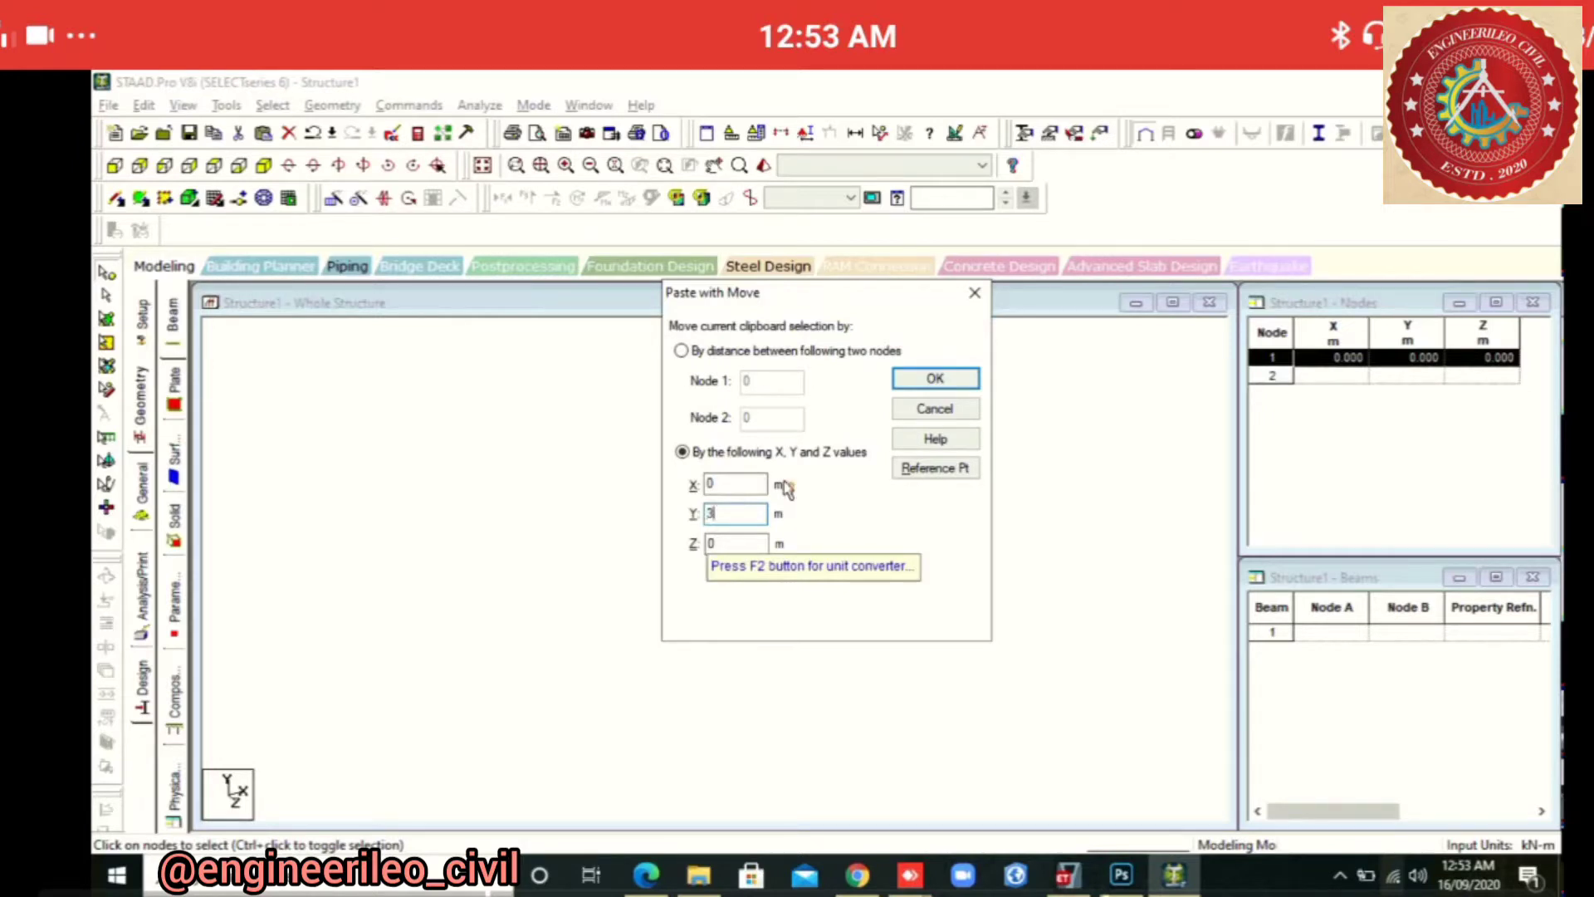
text(.85)
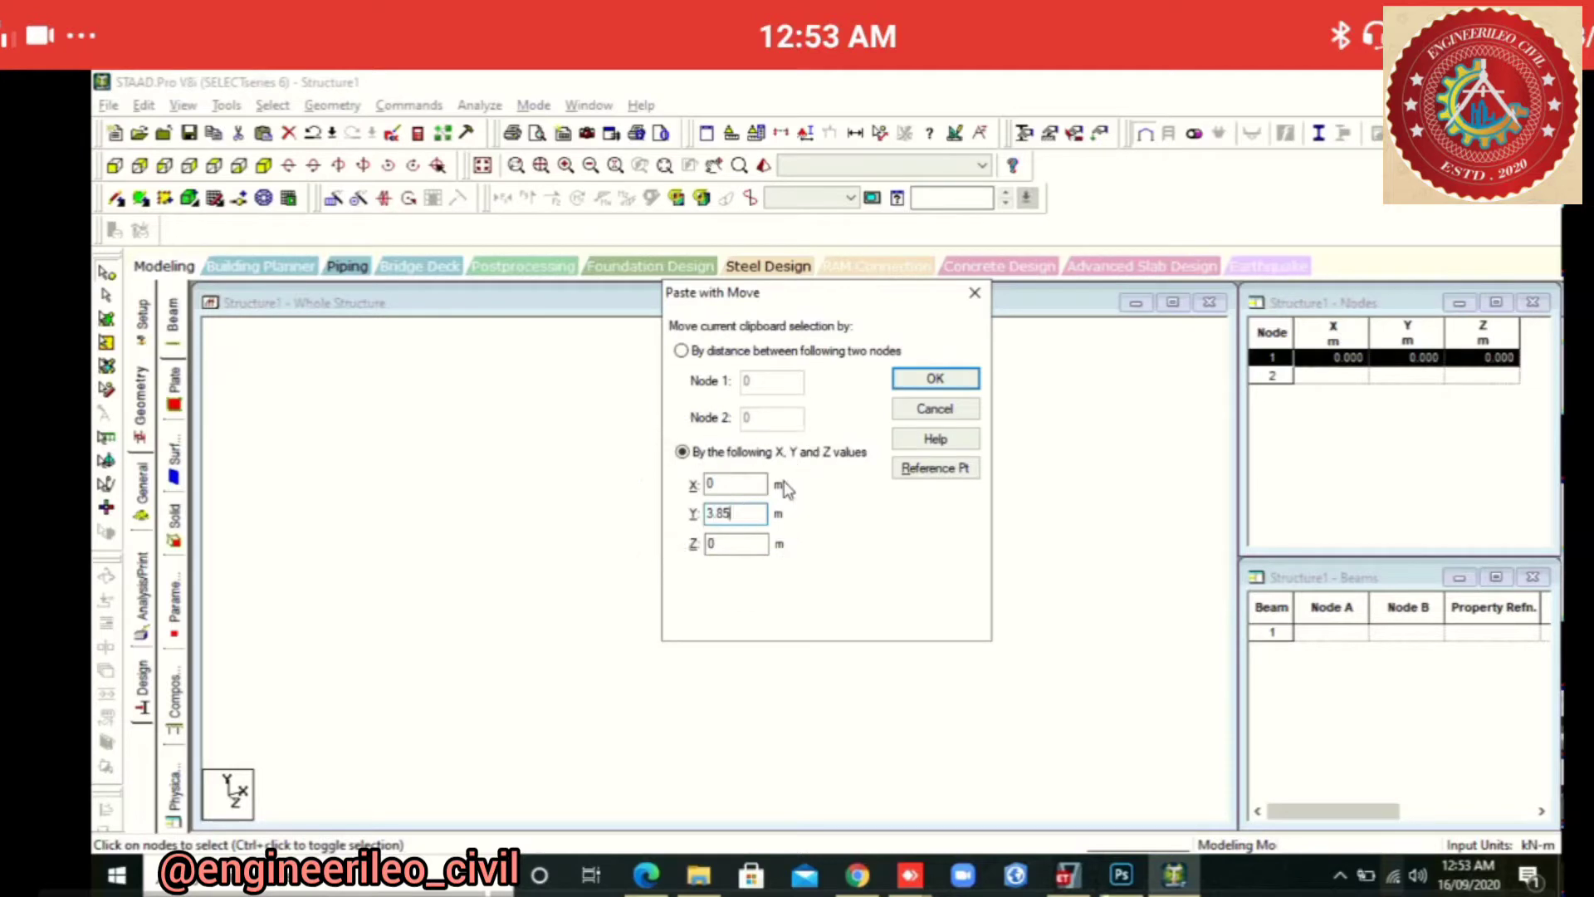
key(Return)
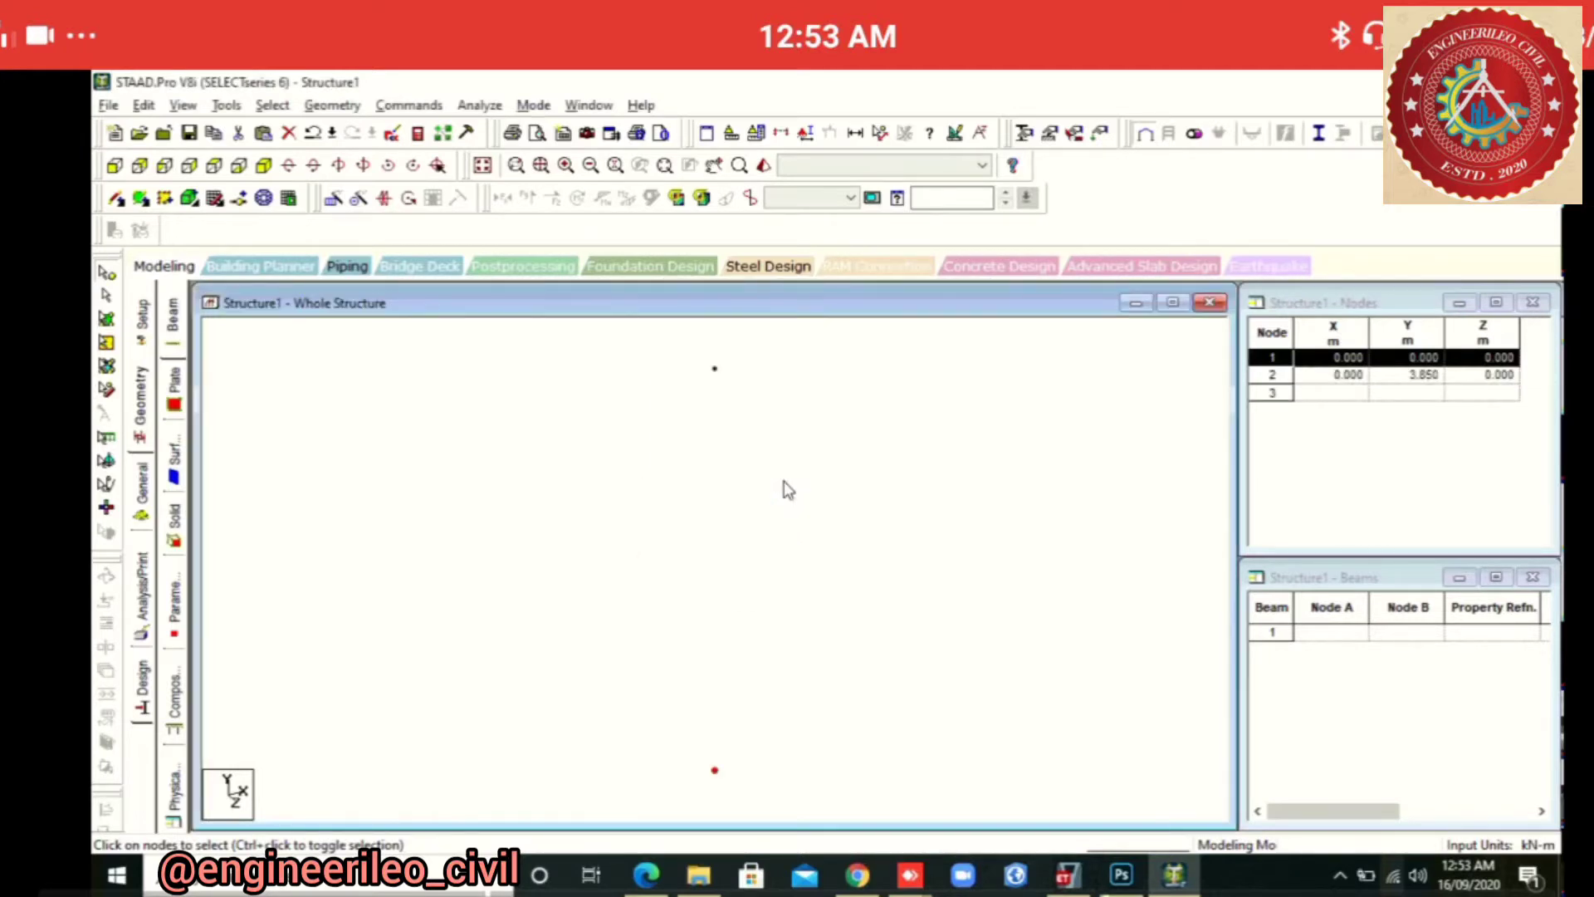
Paste another copy of the origin node at -1.05 m along X for the toe slab end
key(ctrl+v)
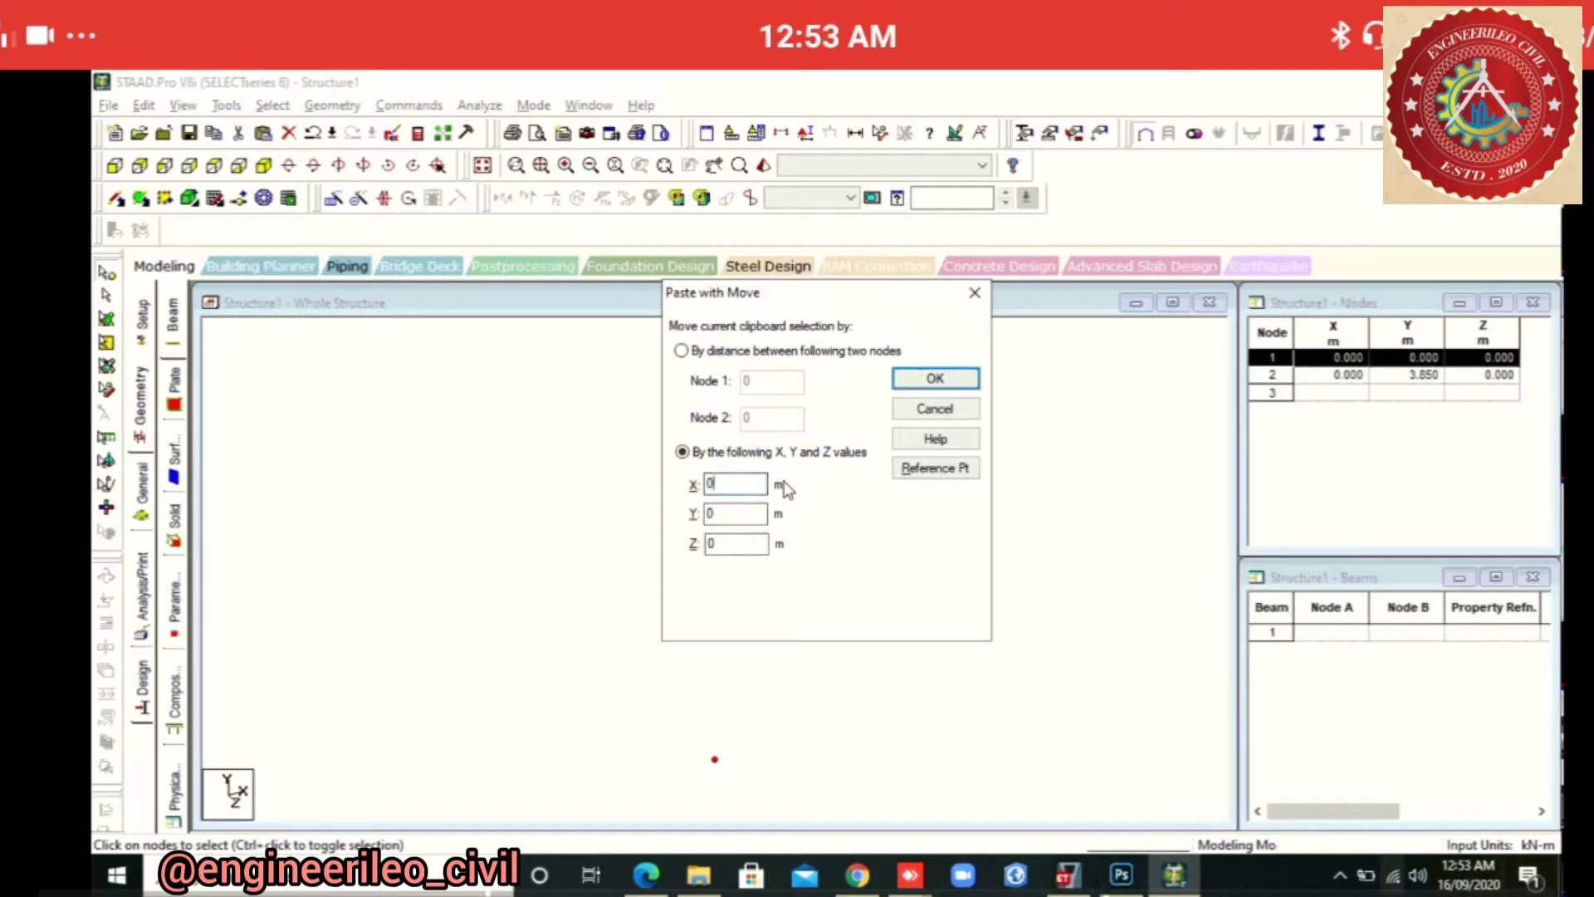
key(alt+Tab)
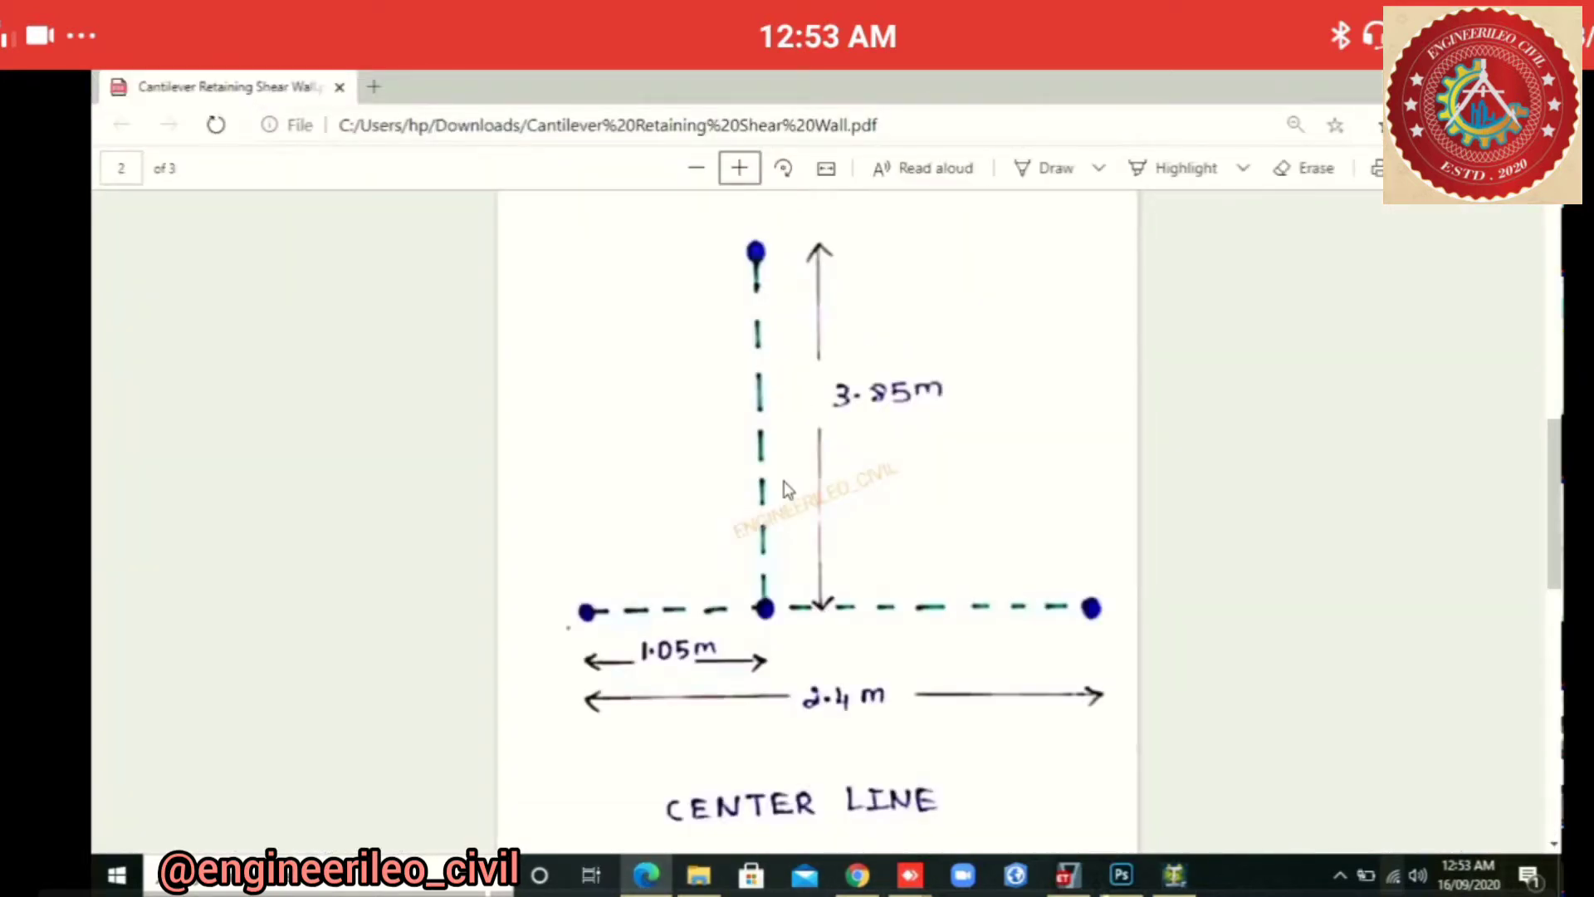
key(alt+Tab)
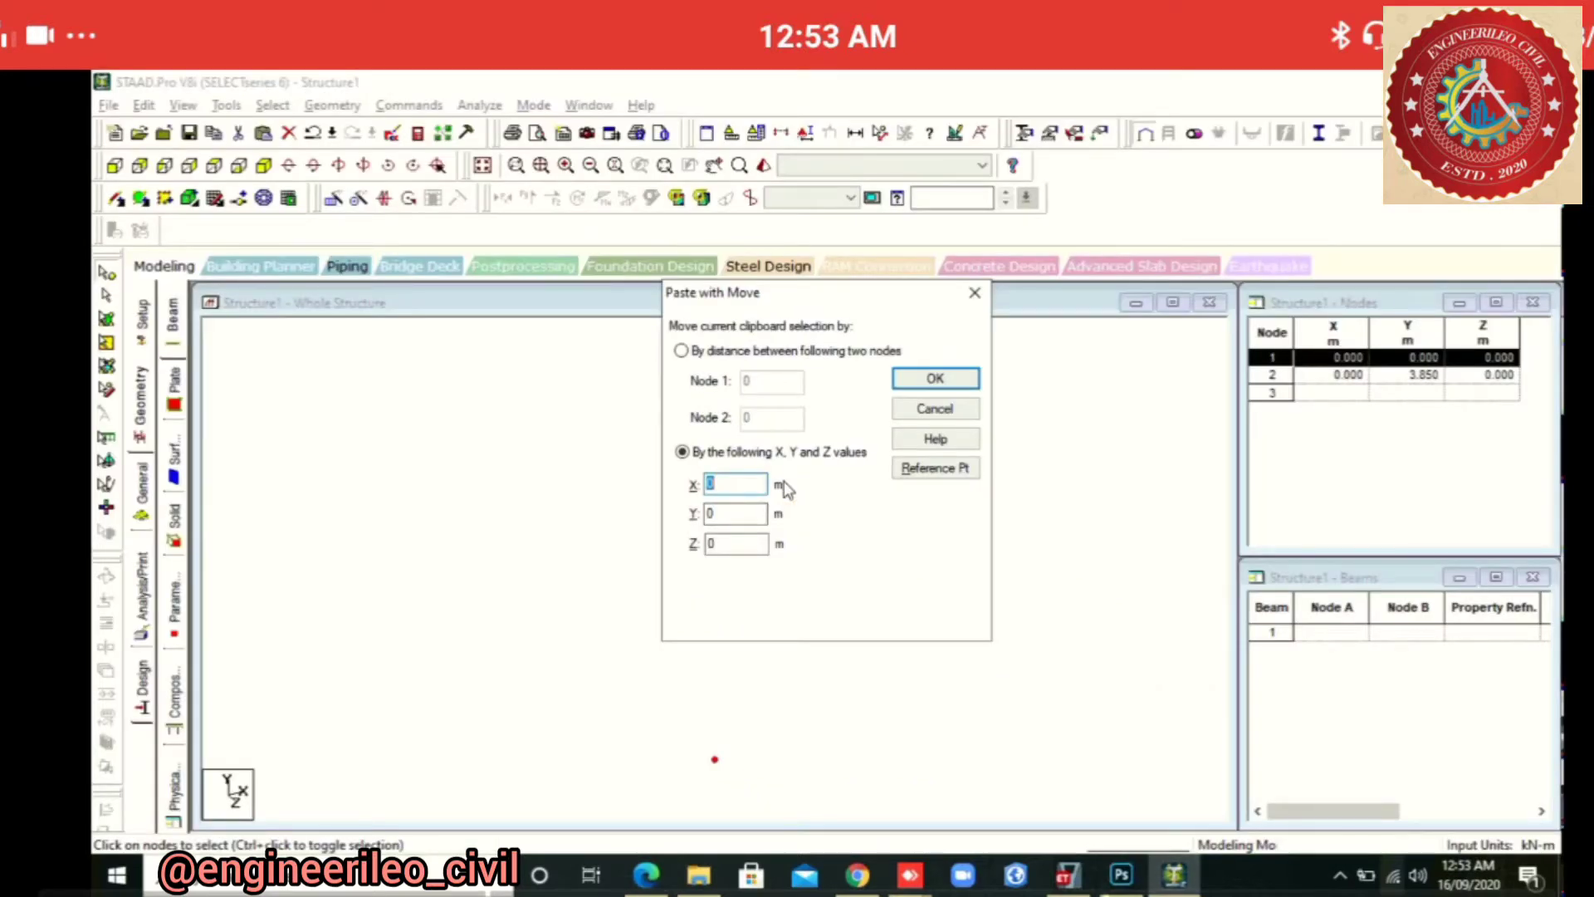
text(-1.05)
key(ctrl)
key(ctrl)
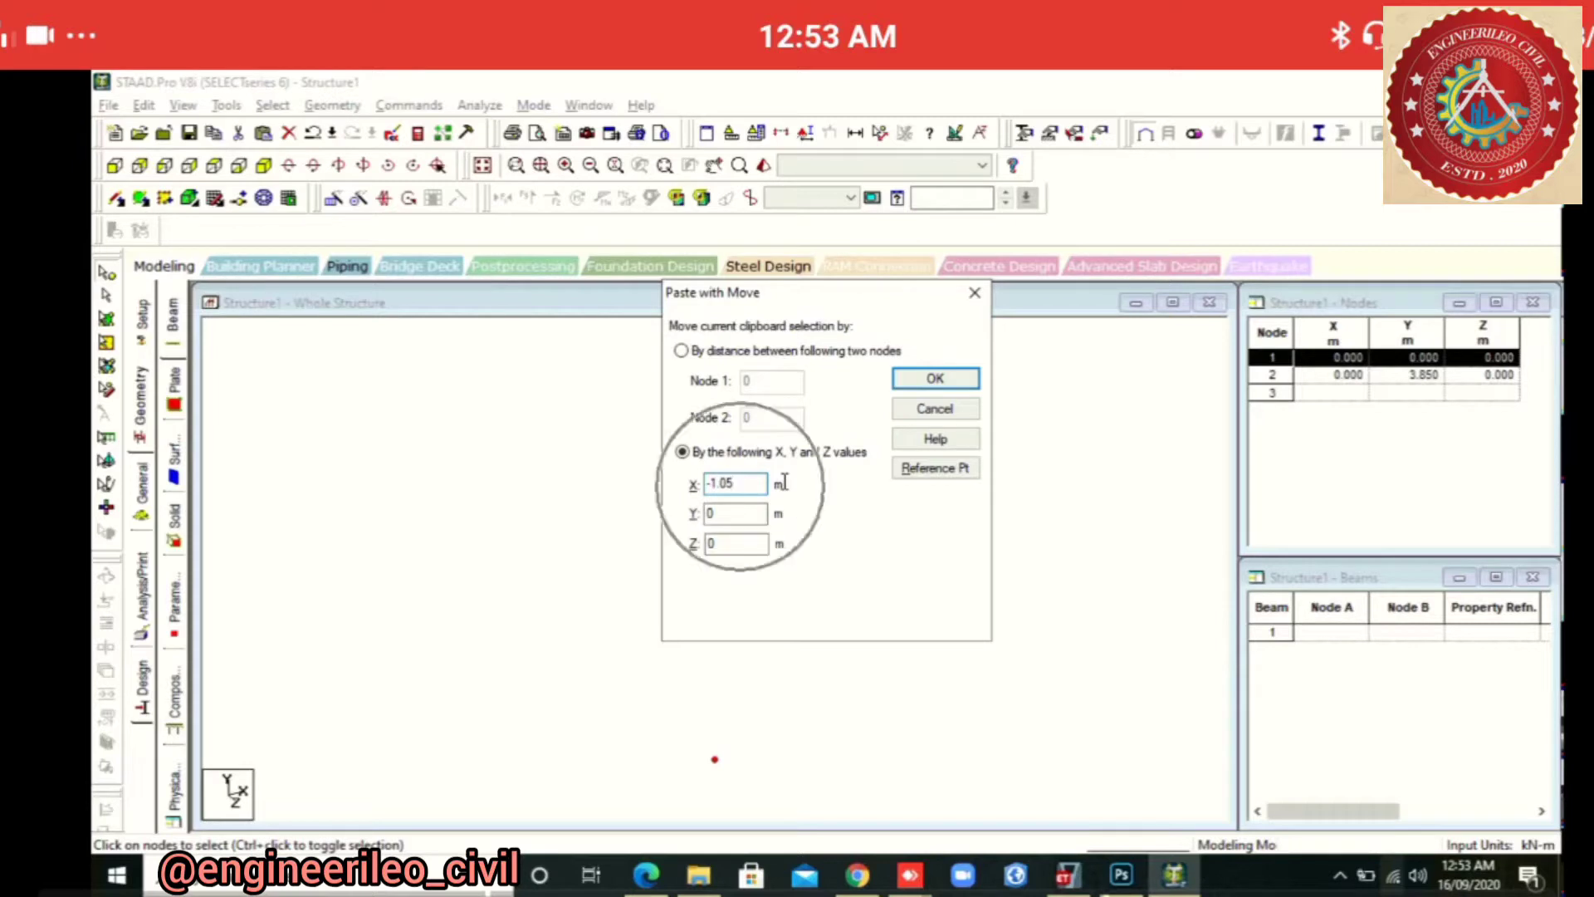
key(Return)
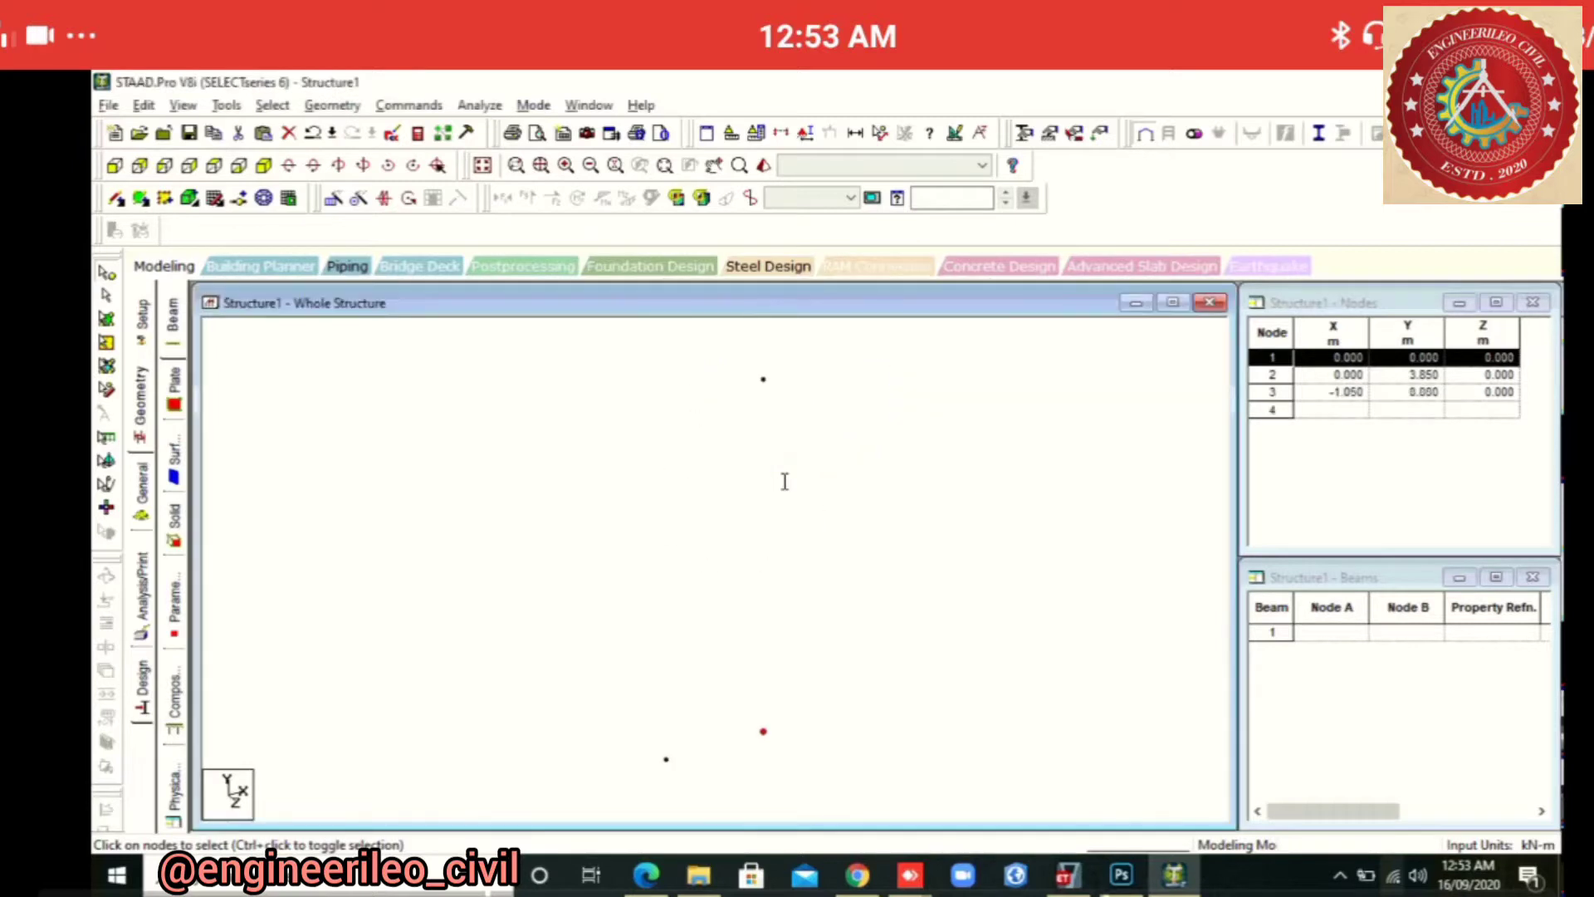
Paste a further copy of the origin node at 1.35 m along X for the heel slab end
key(ctrl+v)
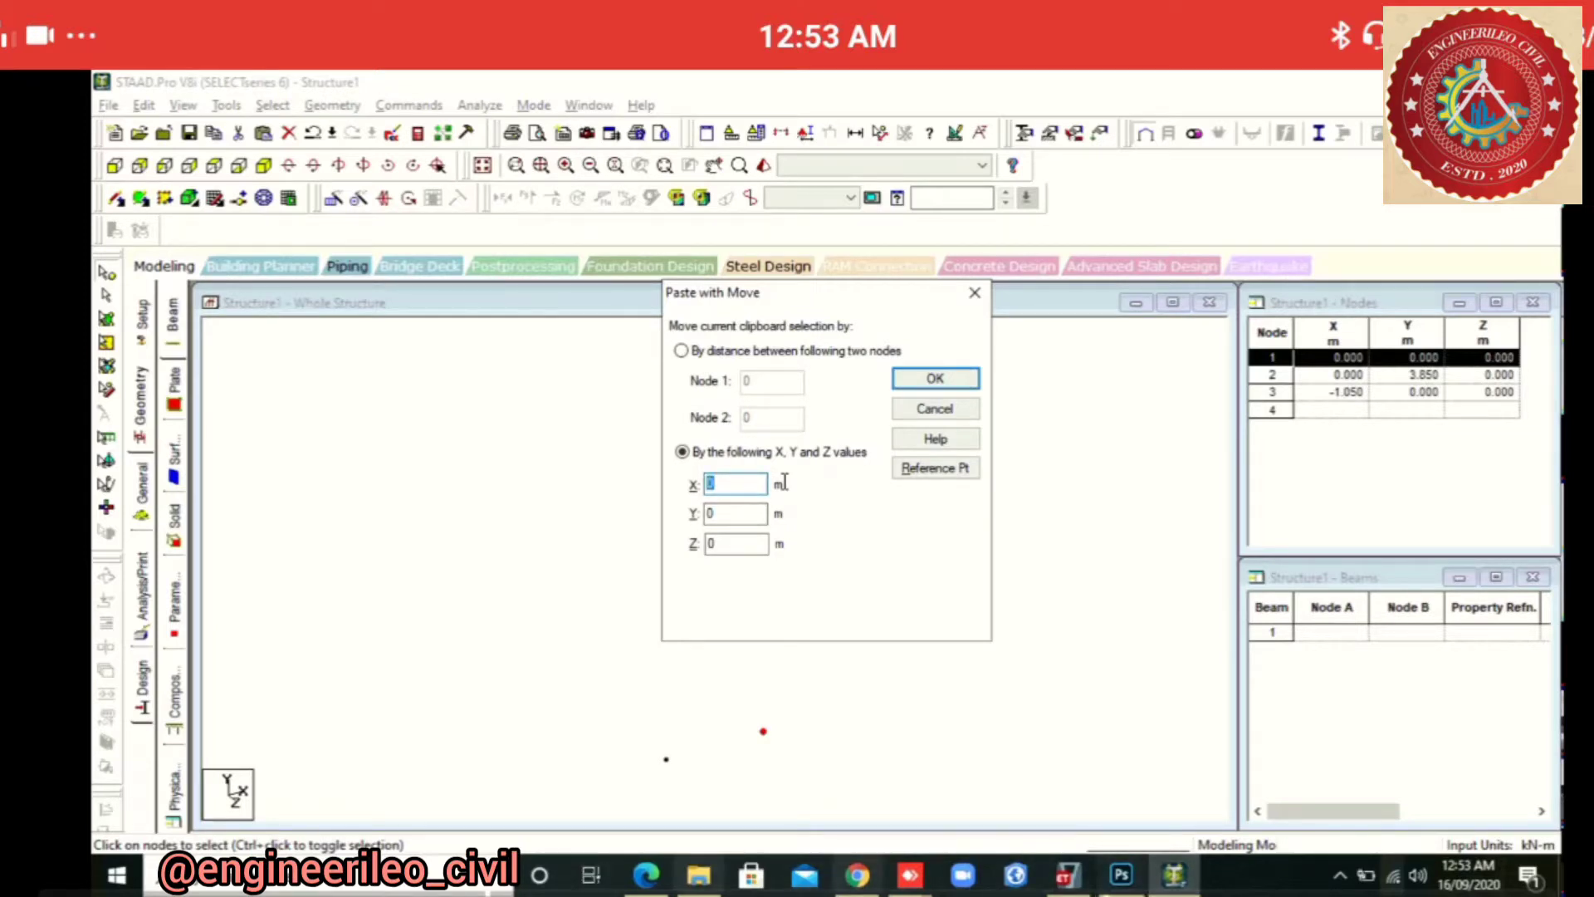
key(alt+Tab)
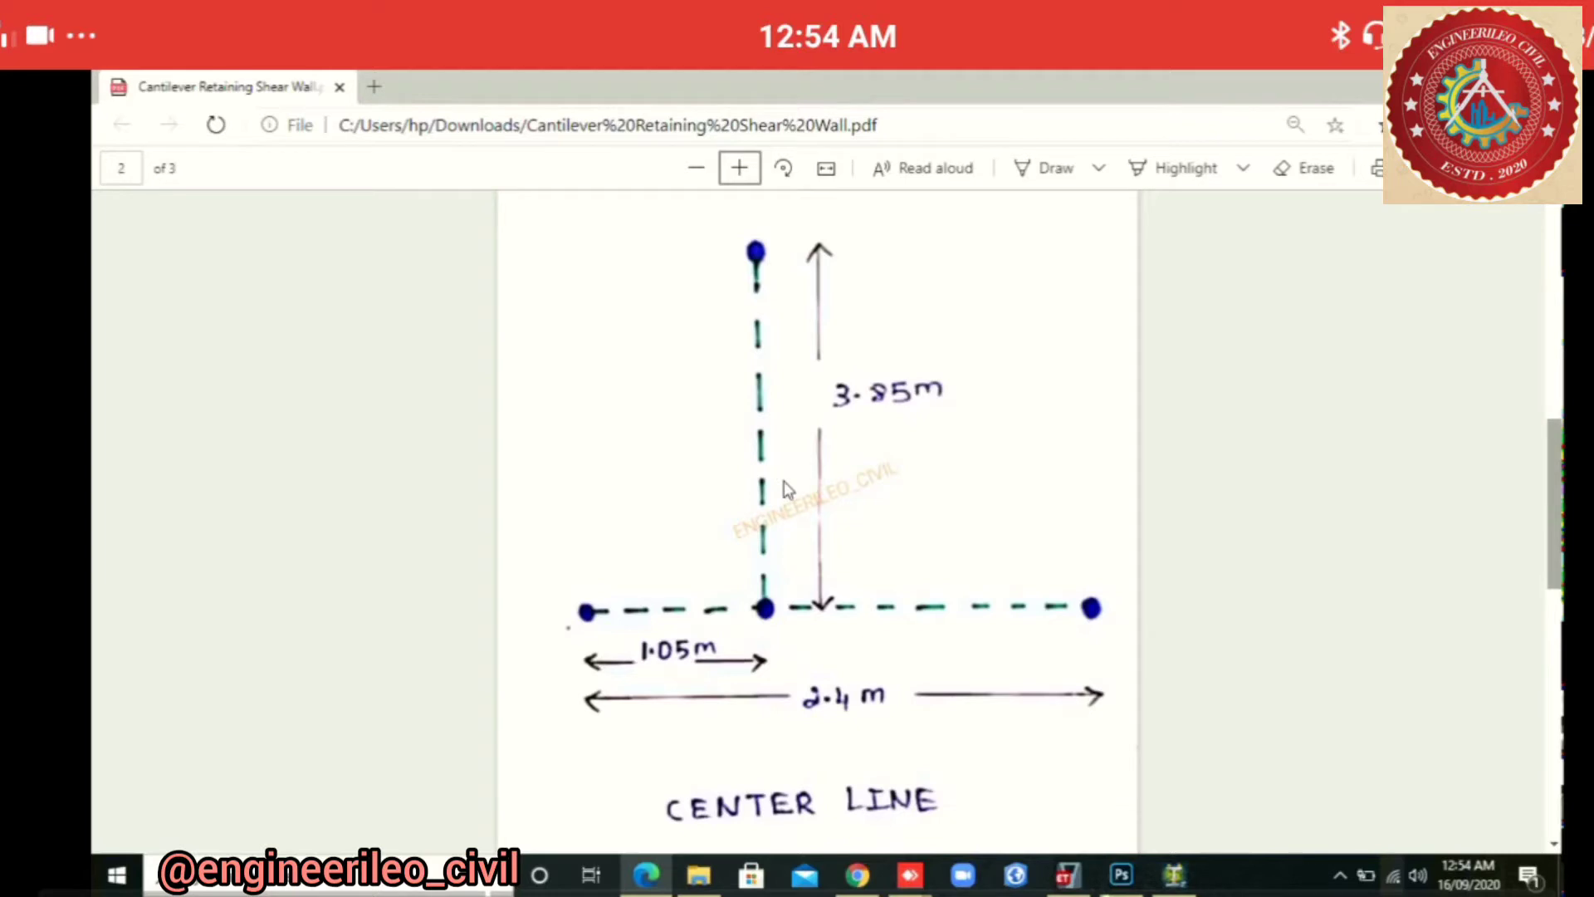
key(alt+Tab)
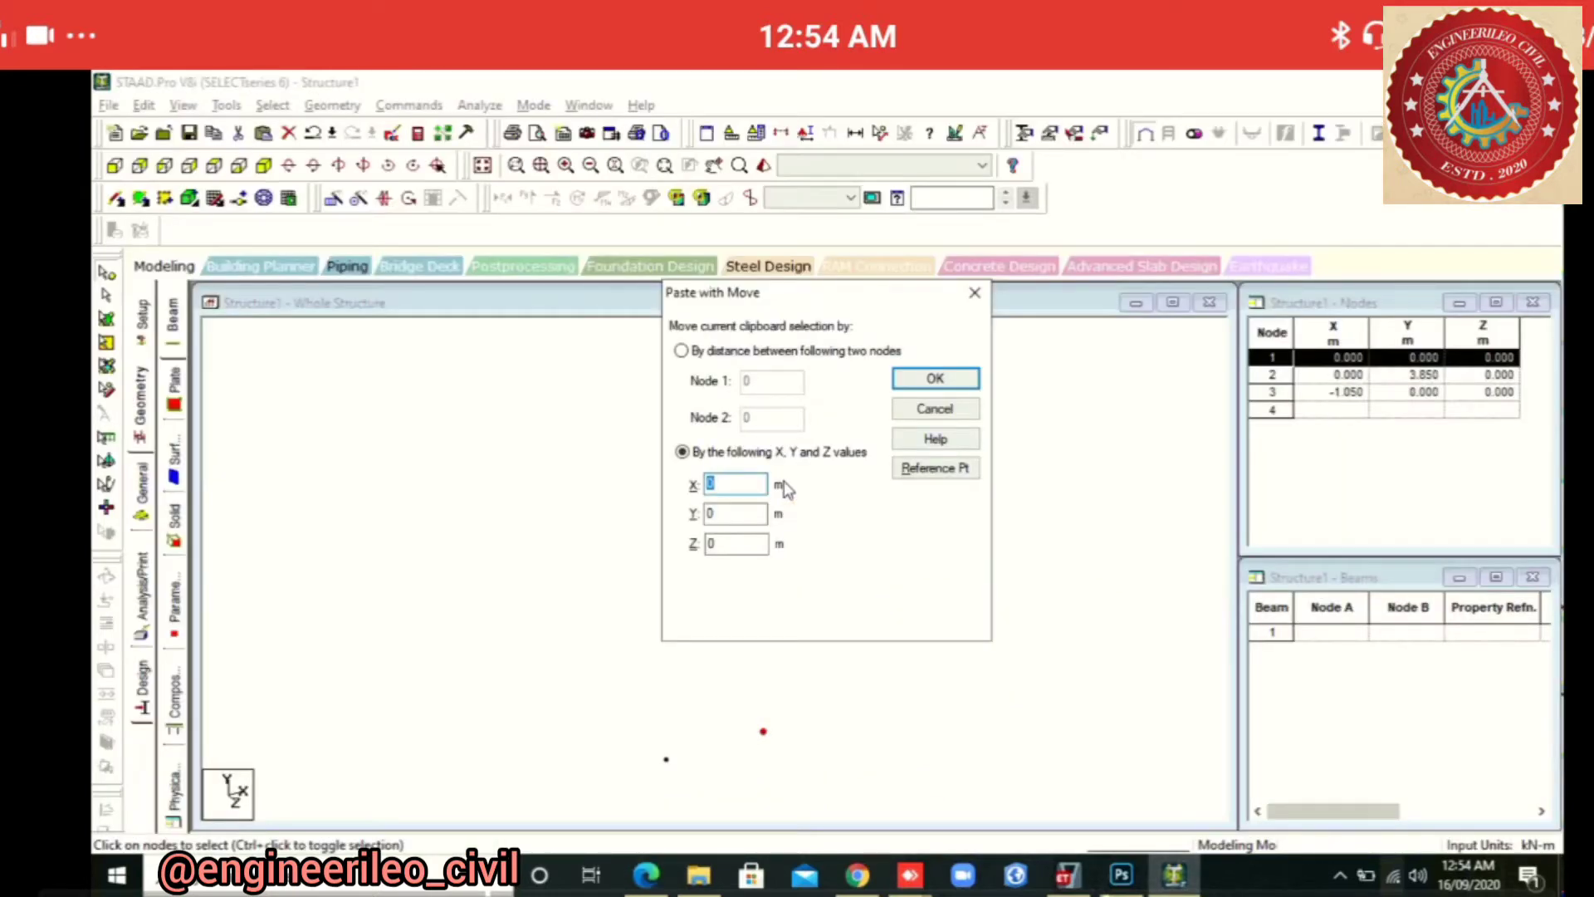
text(1.35)
key(Return)
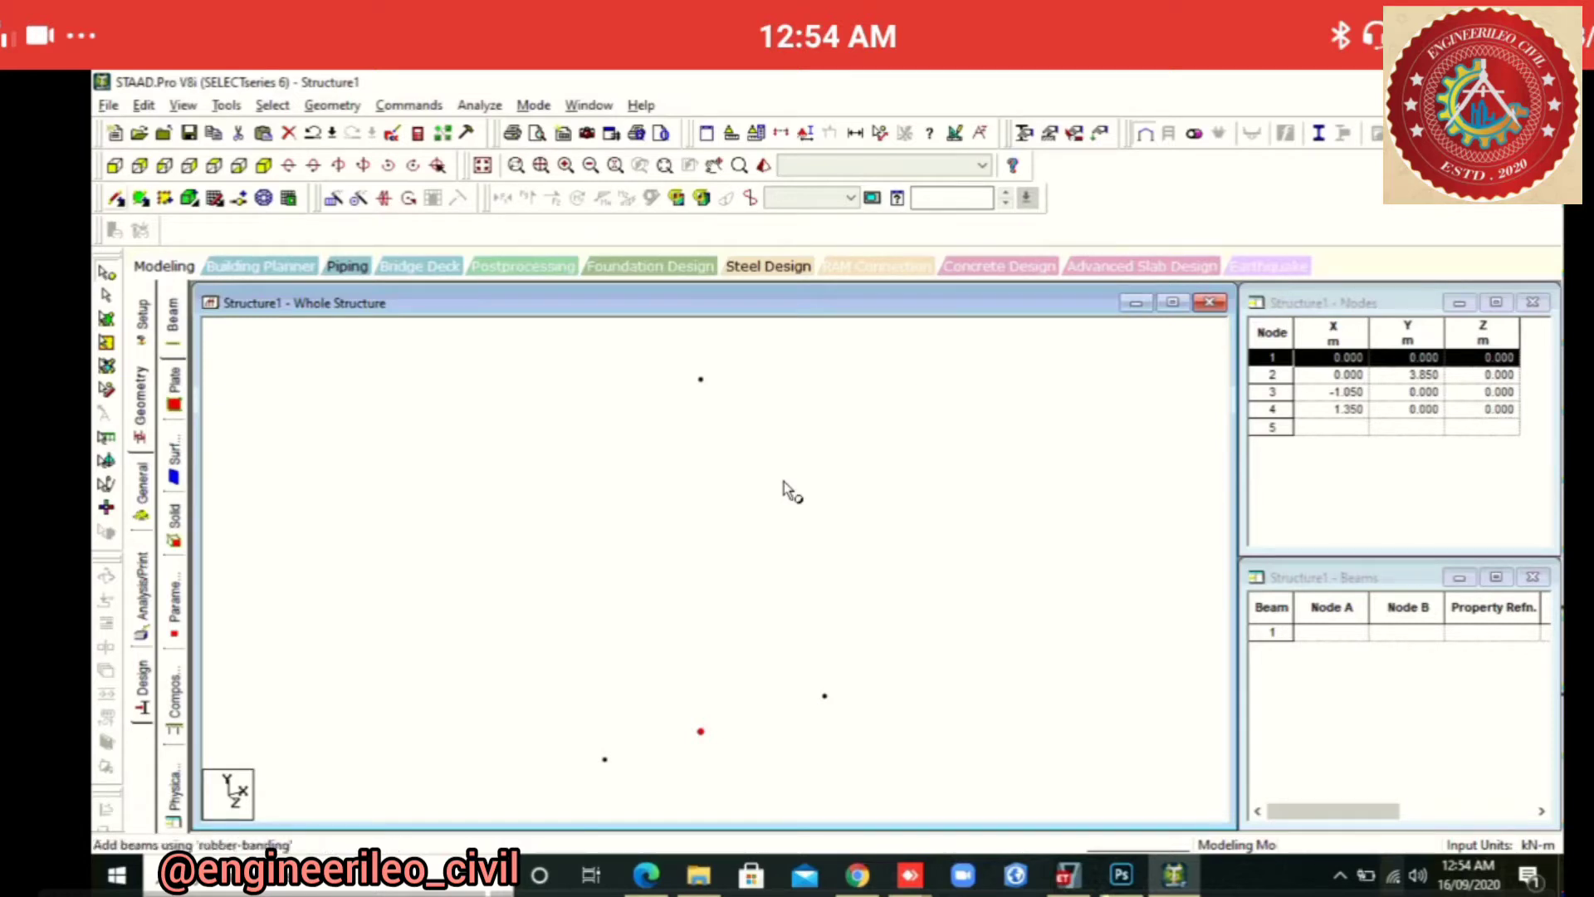
Add beams from the top node down to the origin node and between the two base end nodes through the origin
click(116, 198)
click(701, 379)
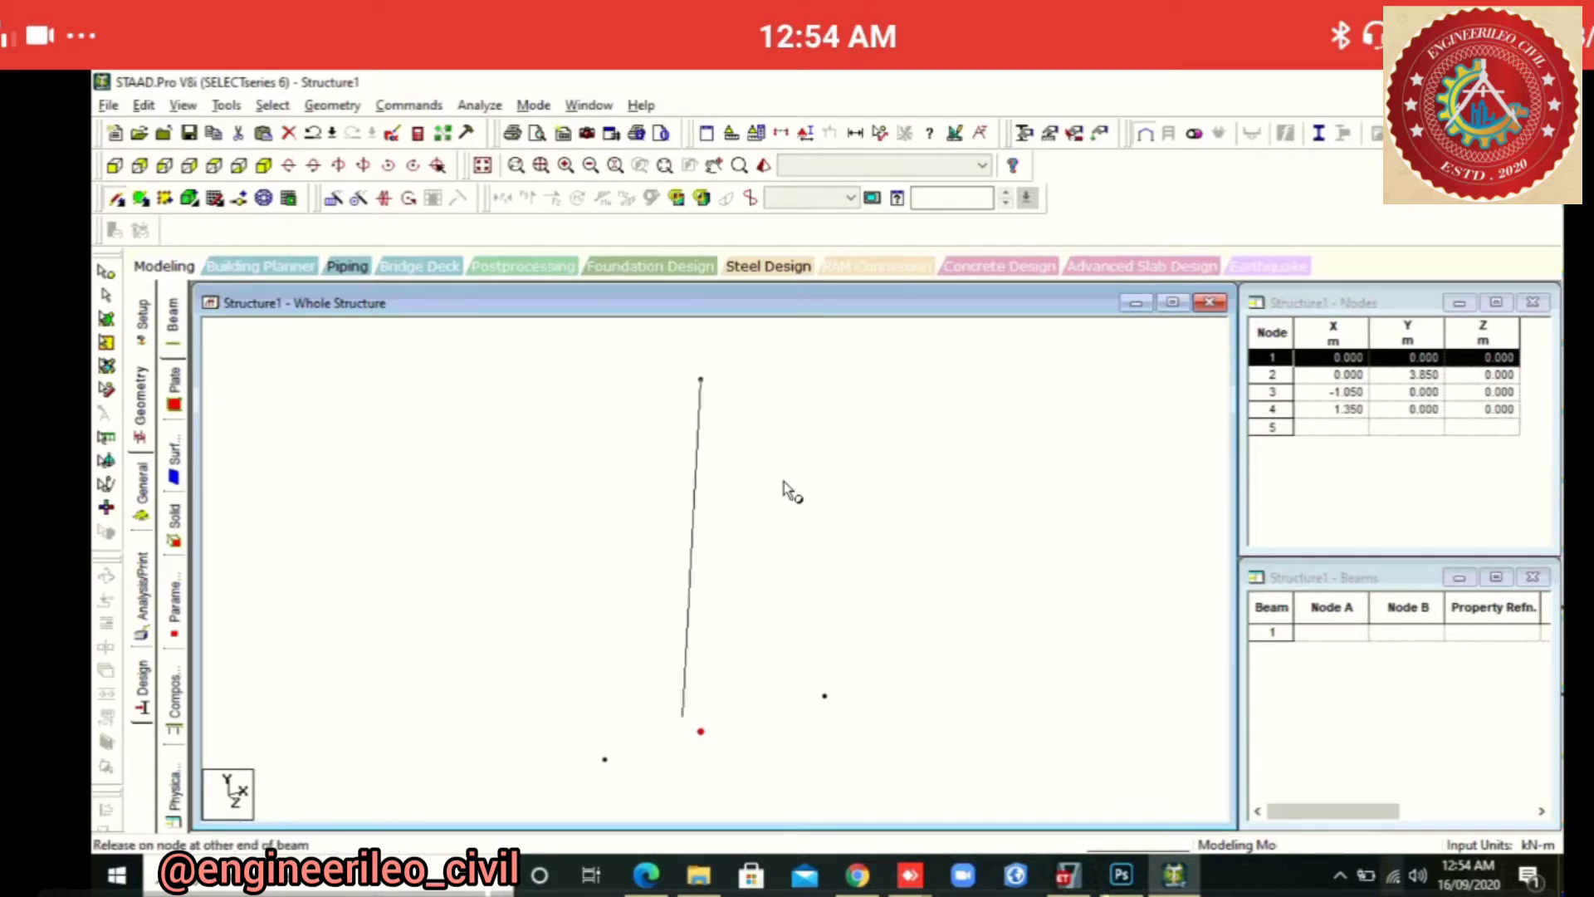
click(701, 730)
drag(605, 759, 825, 696)
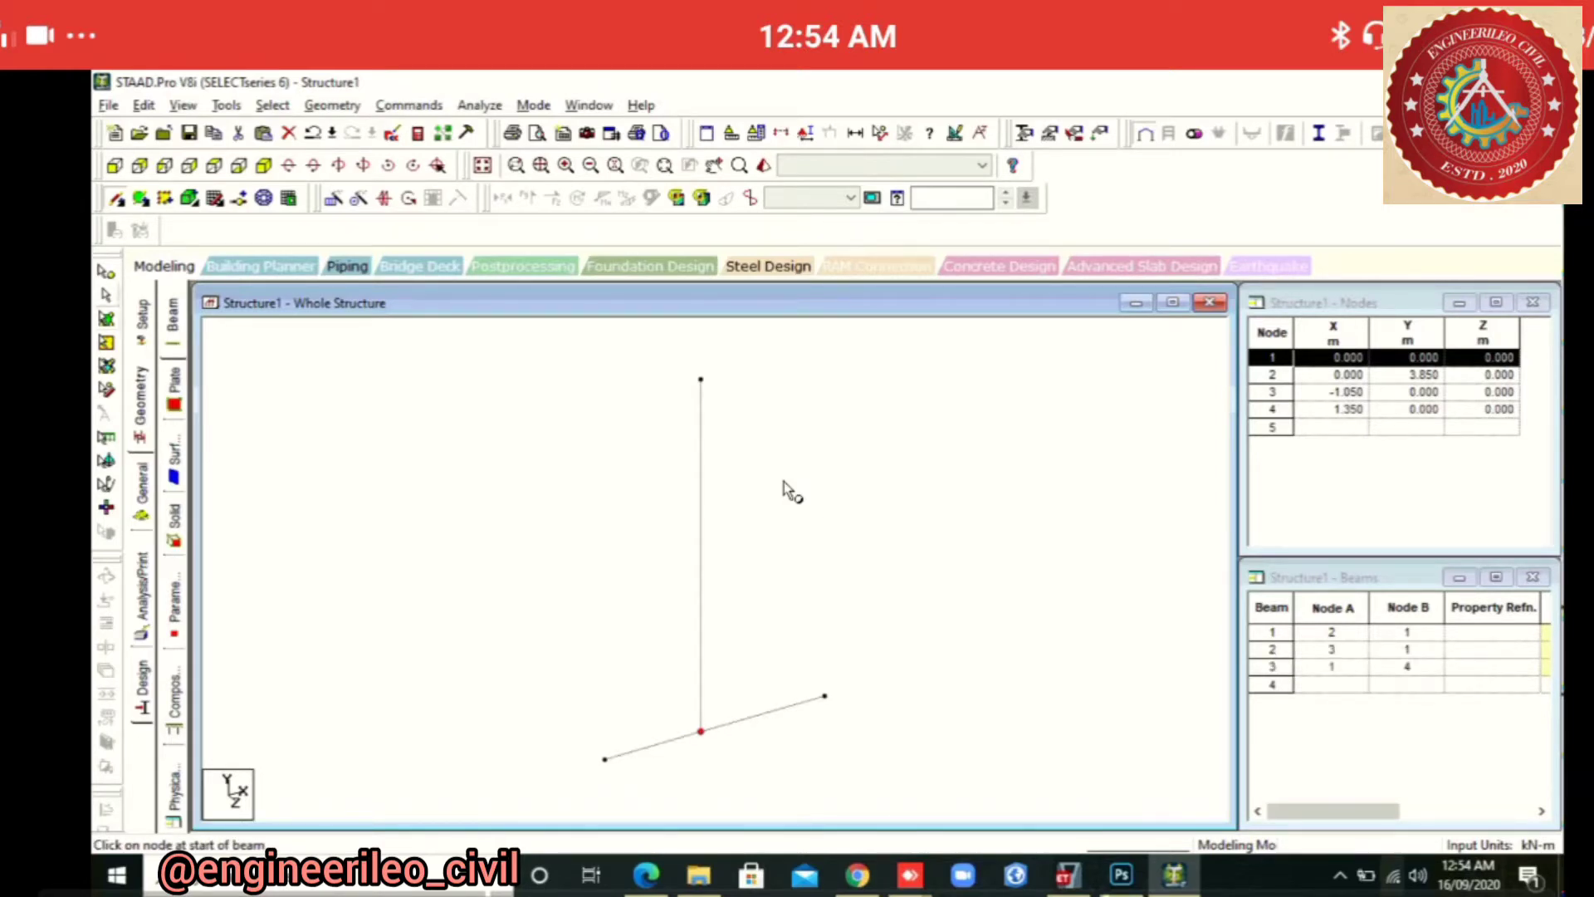
Repeat all the beams with Translational Repeat in the Z direction, using 1 step of 1 m spacing with Link Steps enabled
drag(902, 773, 503, 346)
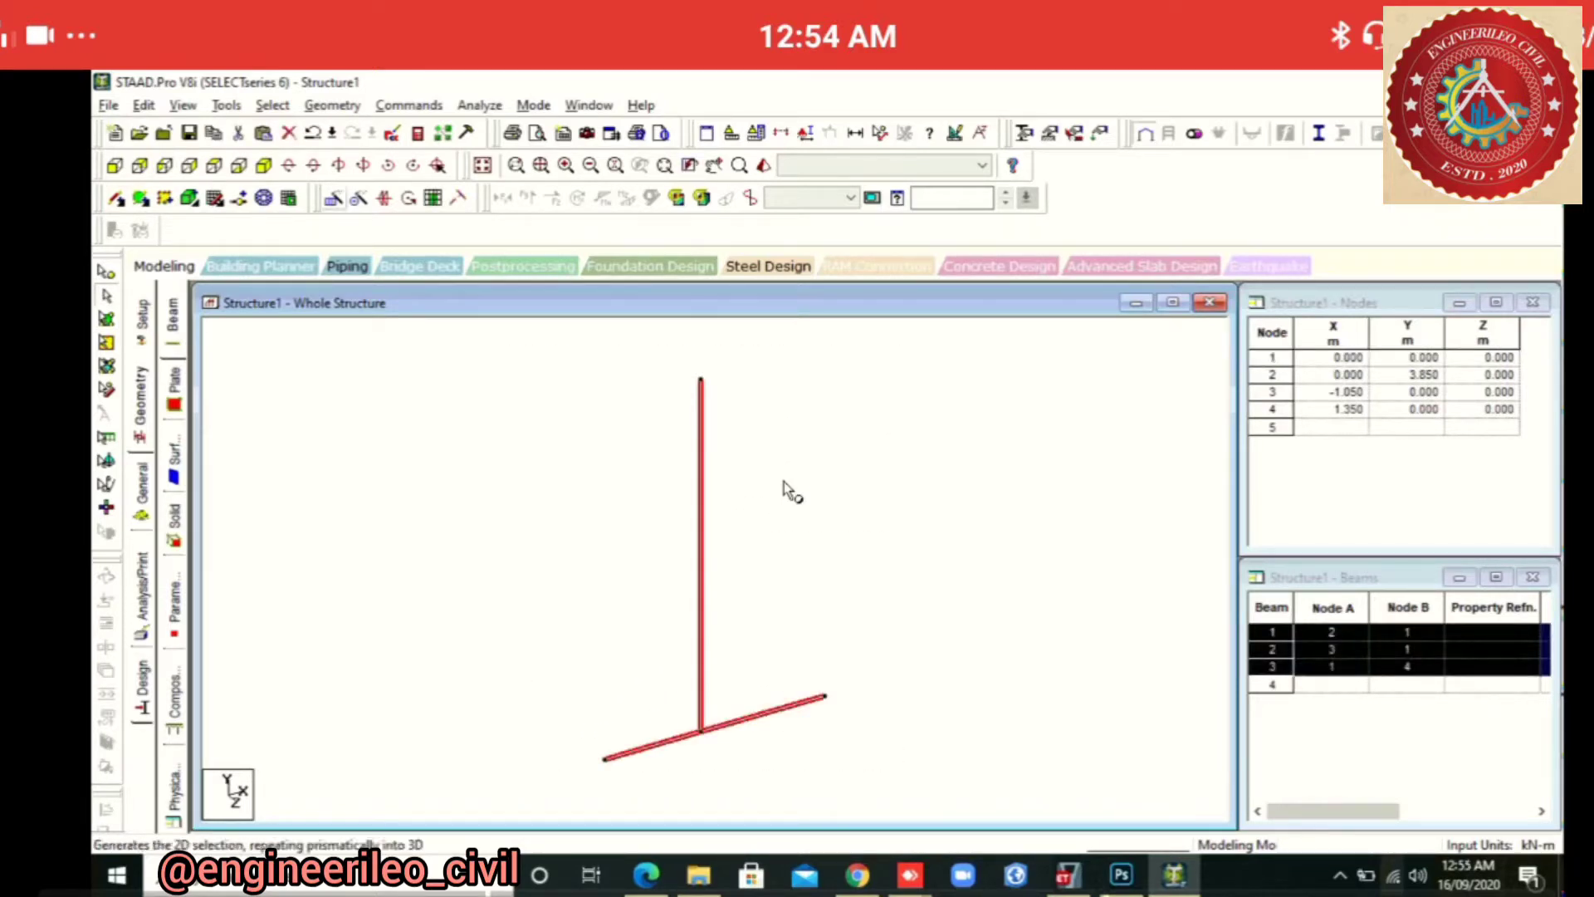
key(ctrl)
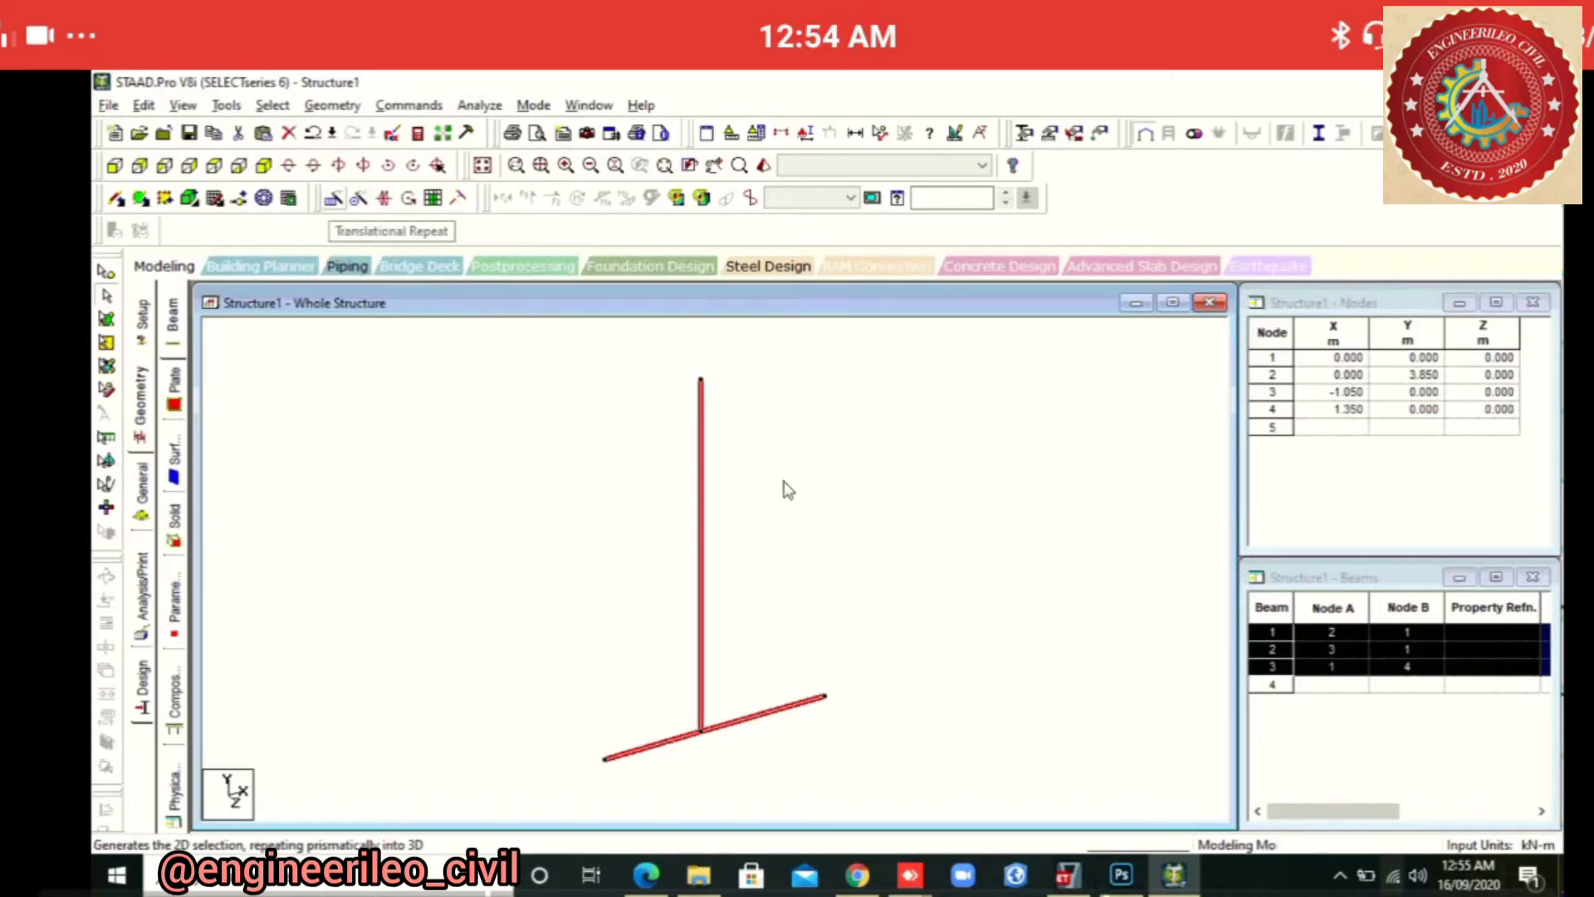
click(333, 198)
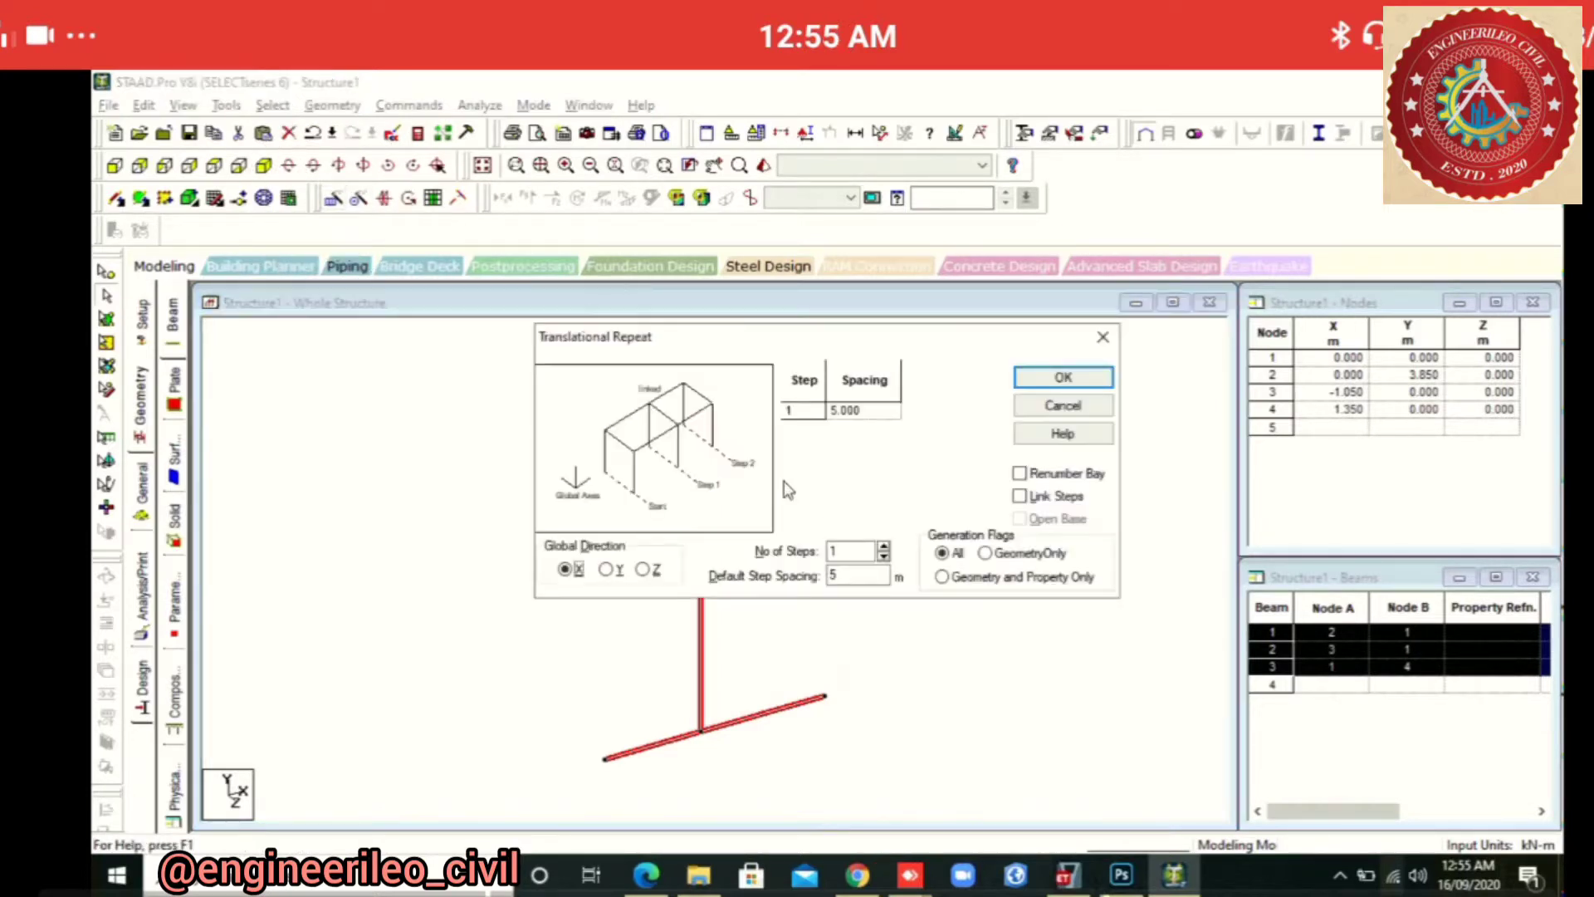
key(alt+z)
key(Tab)
key(Tab)
key(shift+Tab)
text(1)
key(alt+l)
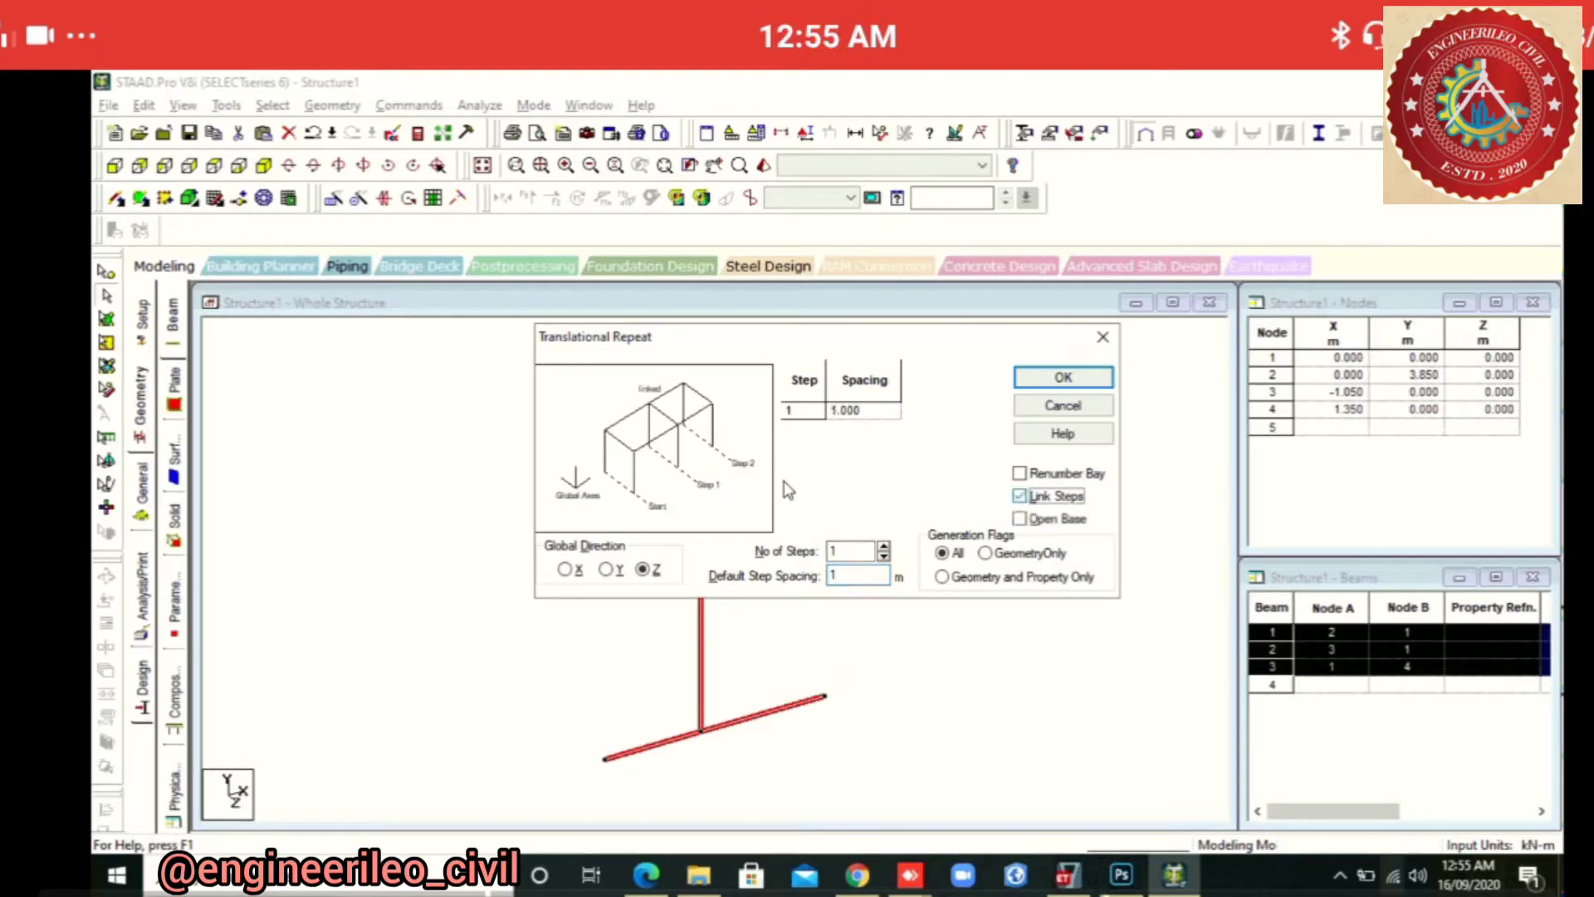
click(1063, 378)
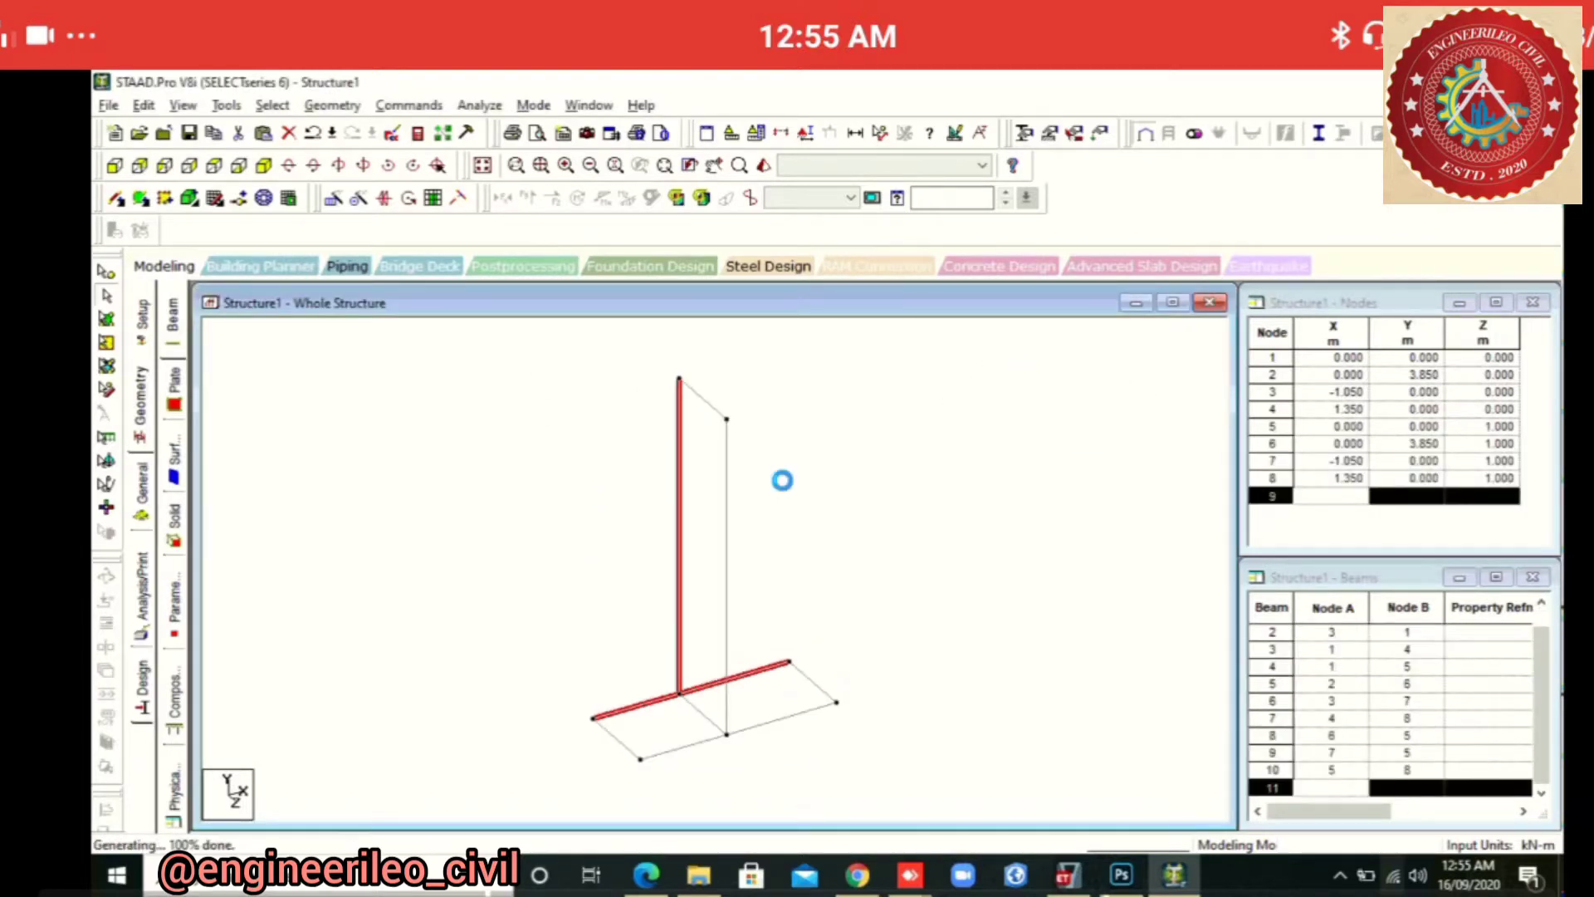
Add a 4-noded plate over the vertical stem, using its two top nodes and the two base junction nodes
click(782, 480)
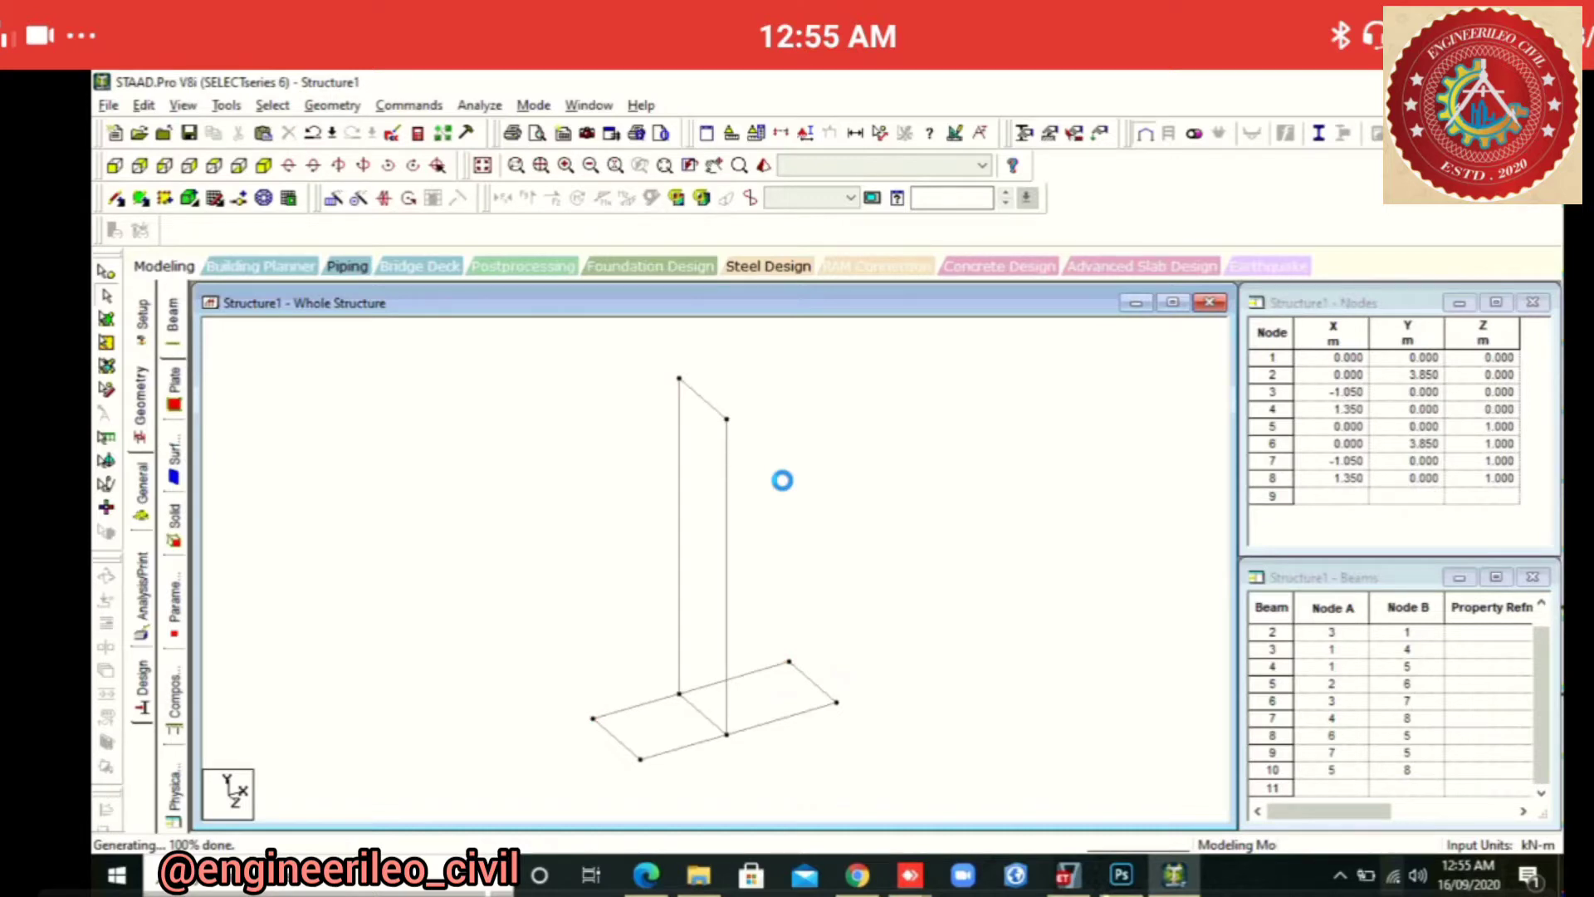
click(140, 197)
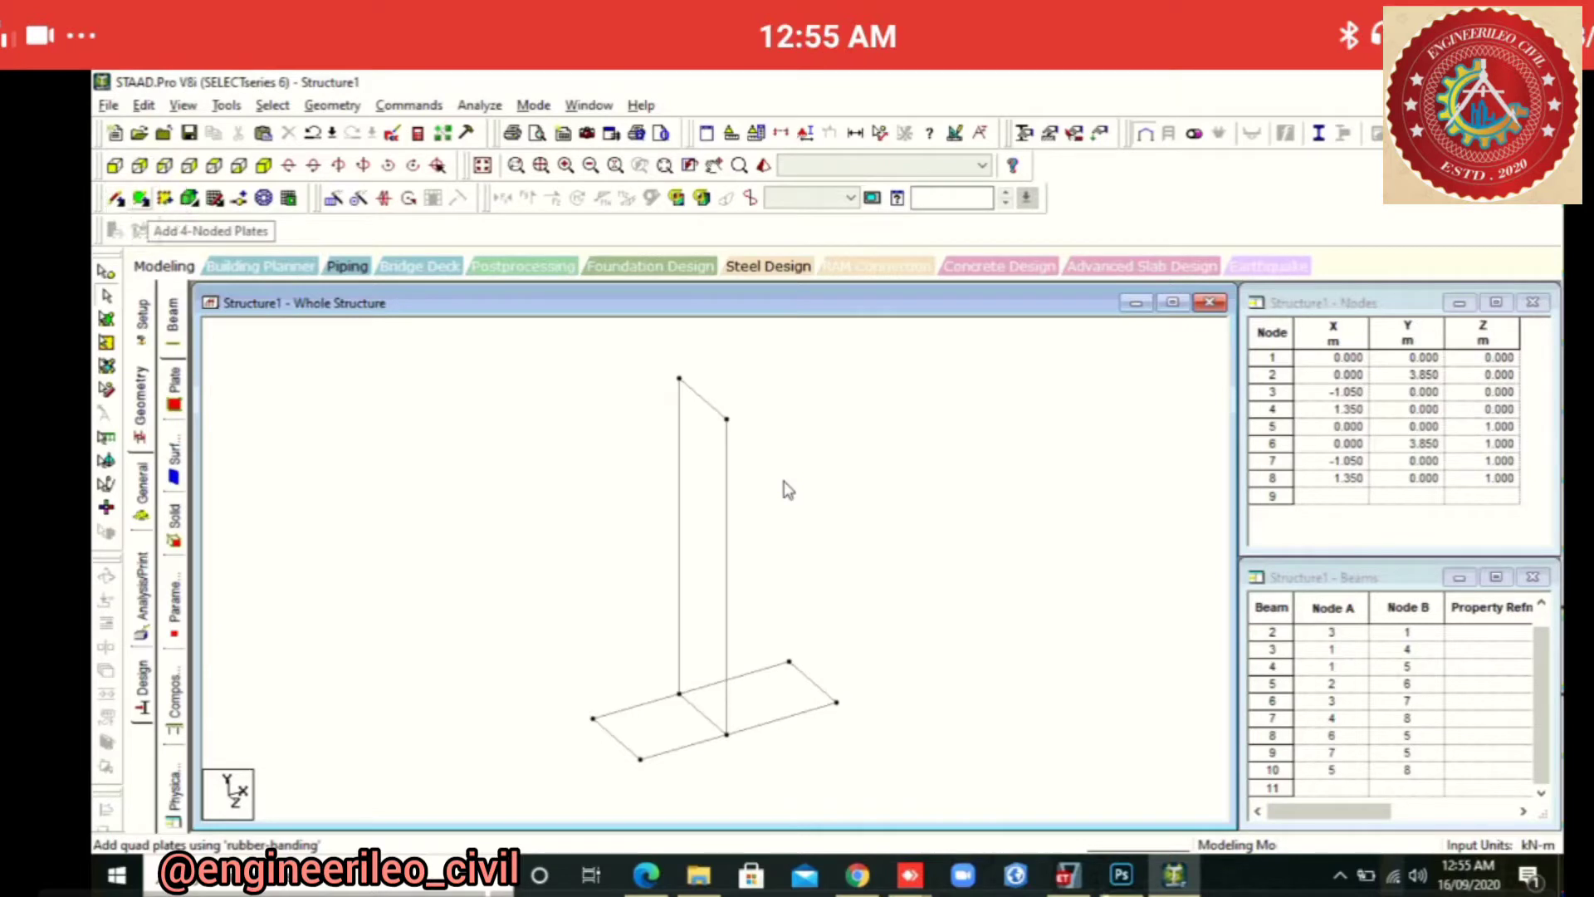
click(784, 481)
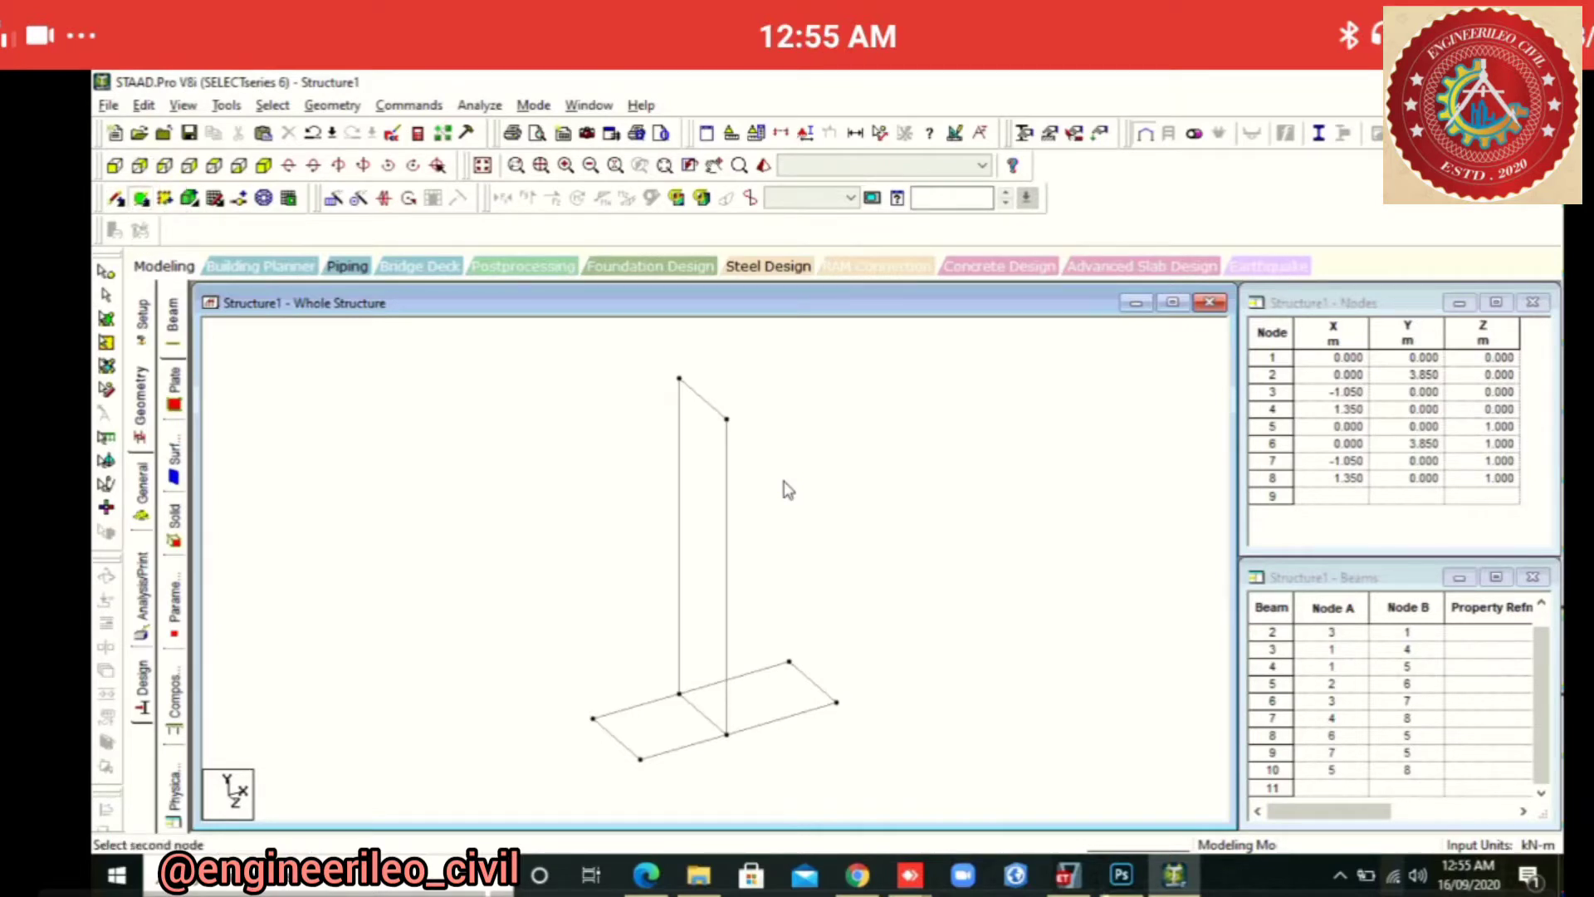
click(726, 419)
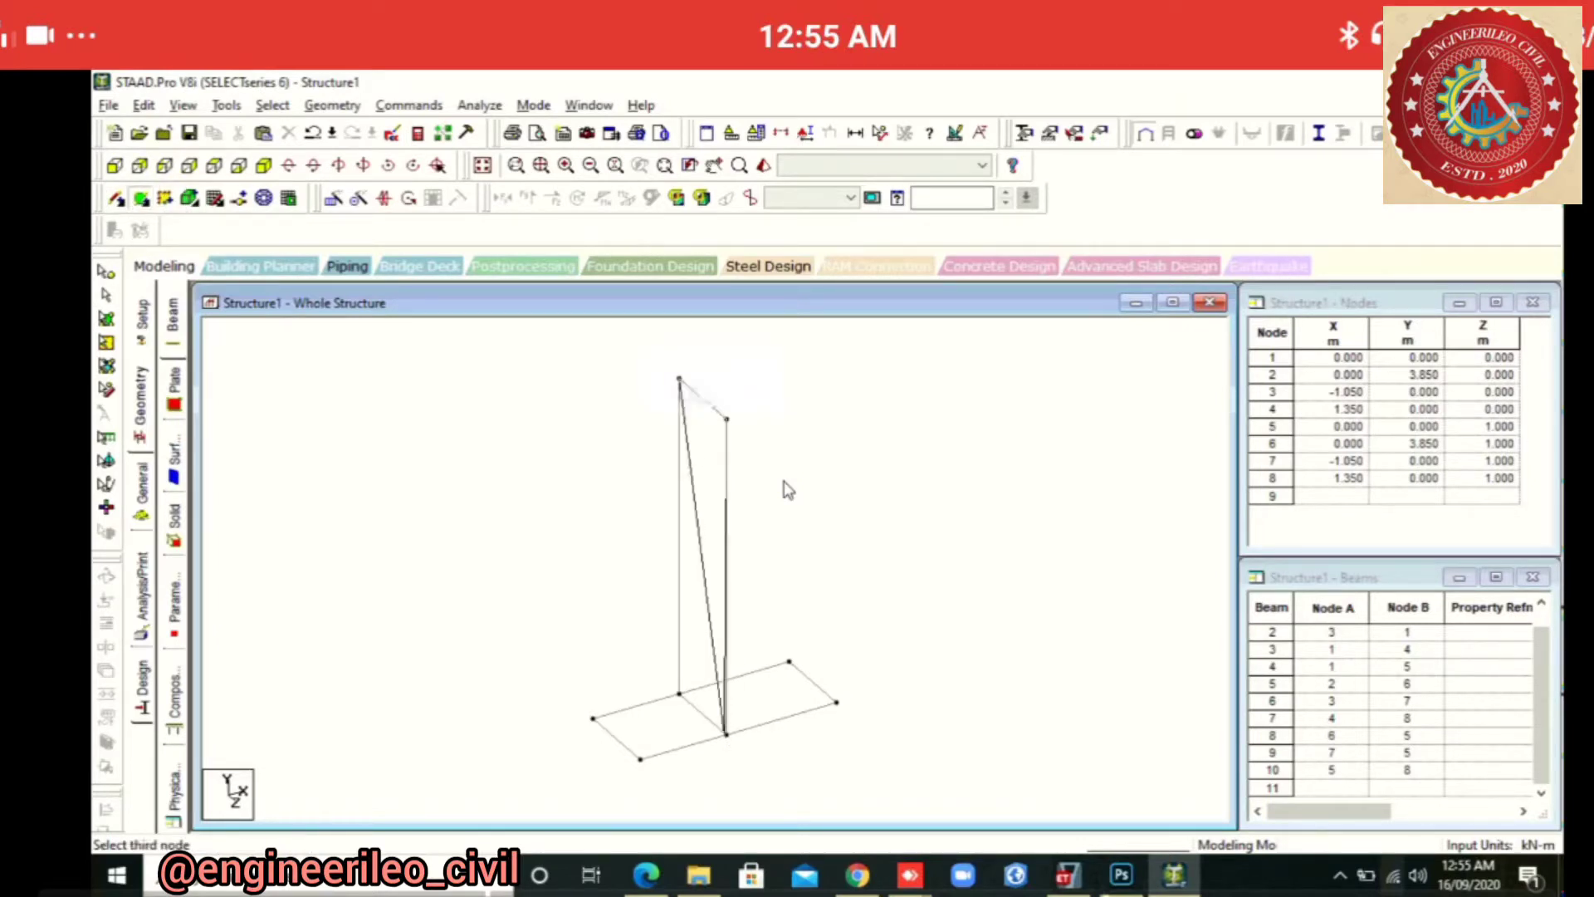
click(726, 734)
click(680, 693)
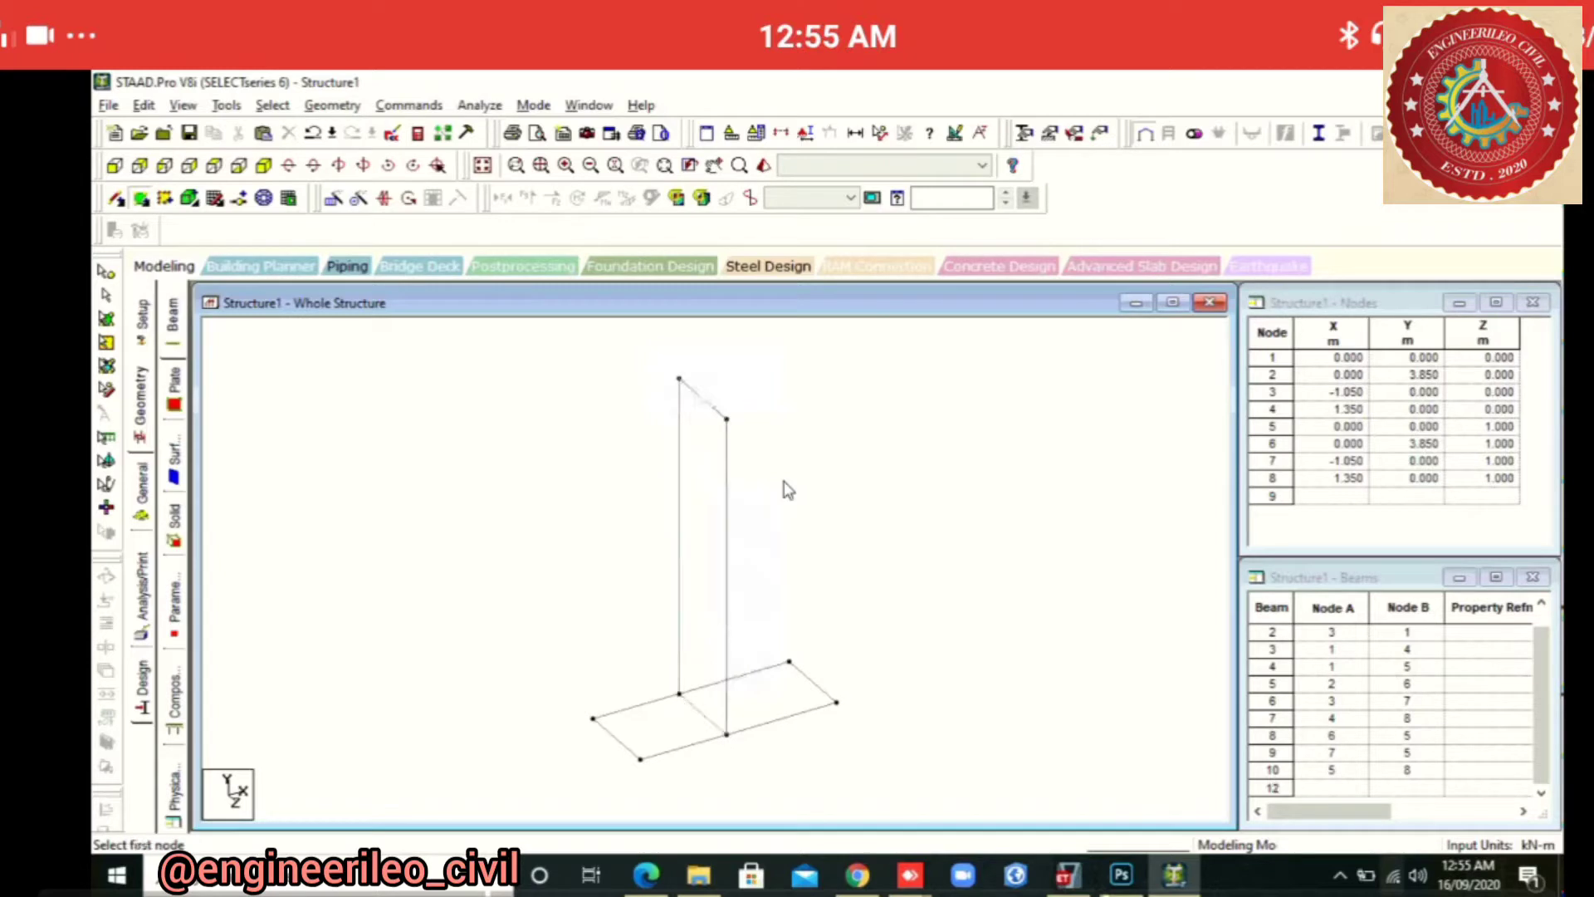
Add 4-noded plates over the toe slab and the heel slab on either side of the stem base
click(593, 718)
click(680, 693)
click(727, 734)
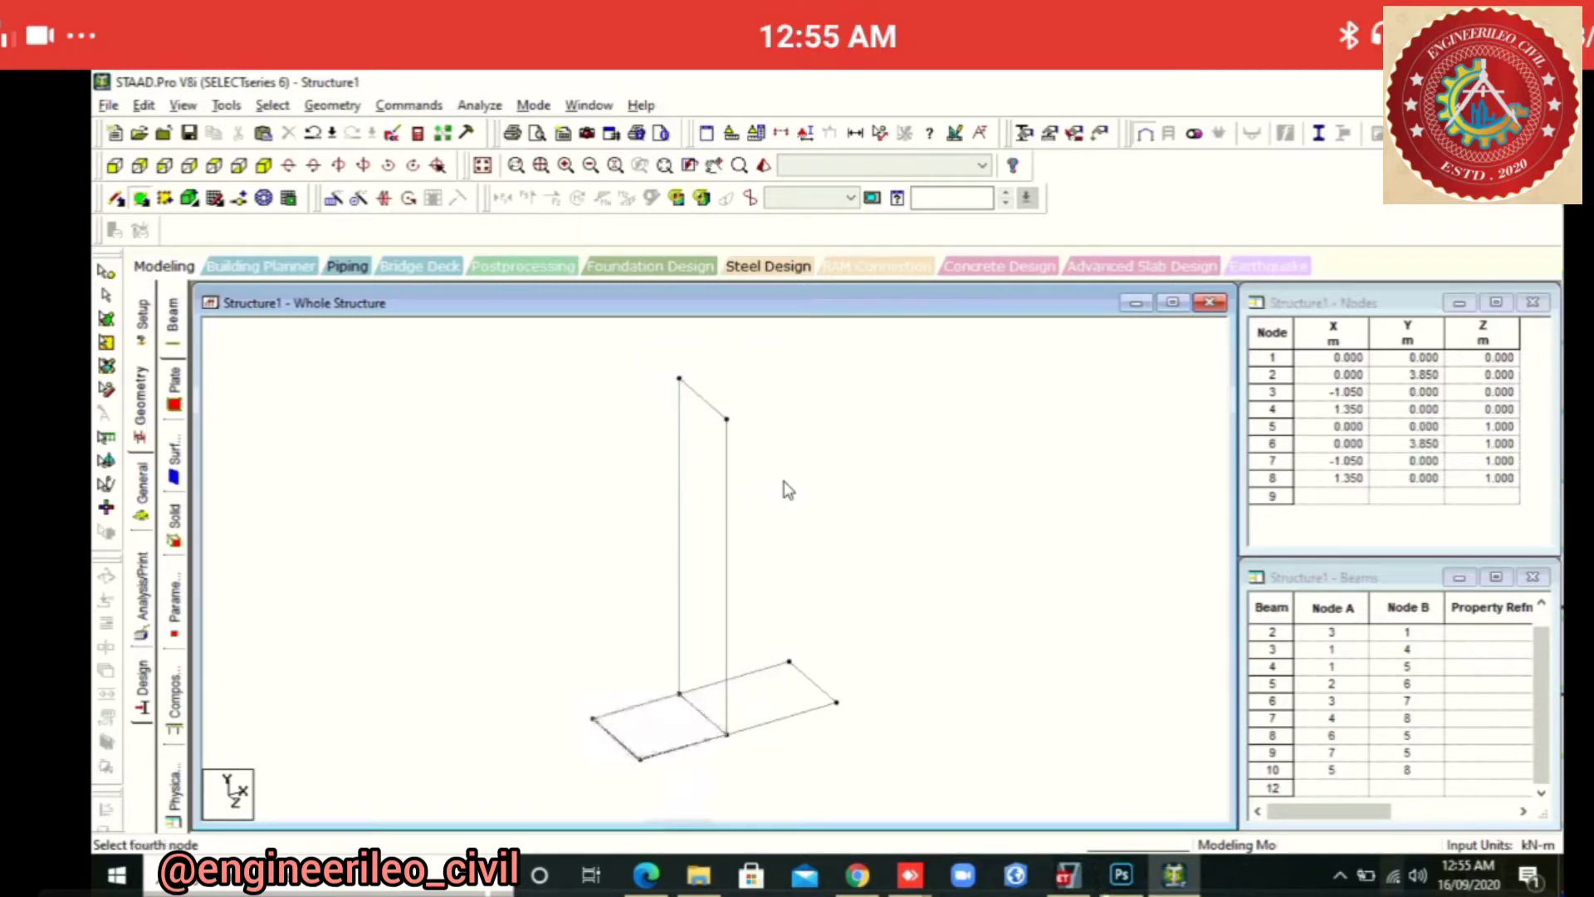
click(640, 759)
click(679, 693)
click(789, 662)
click(836, 702)
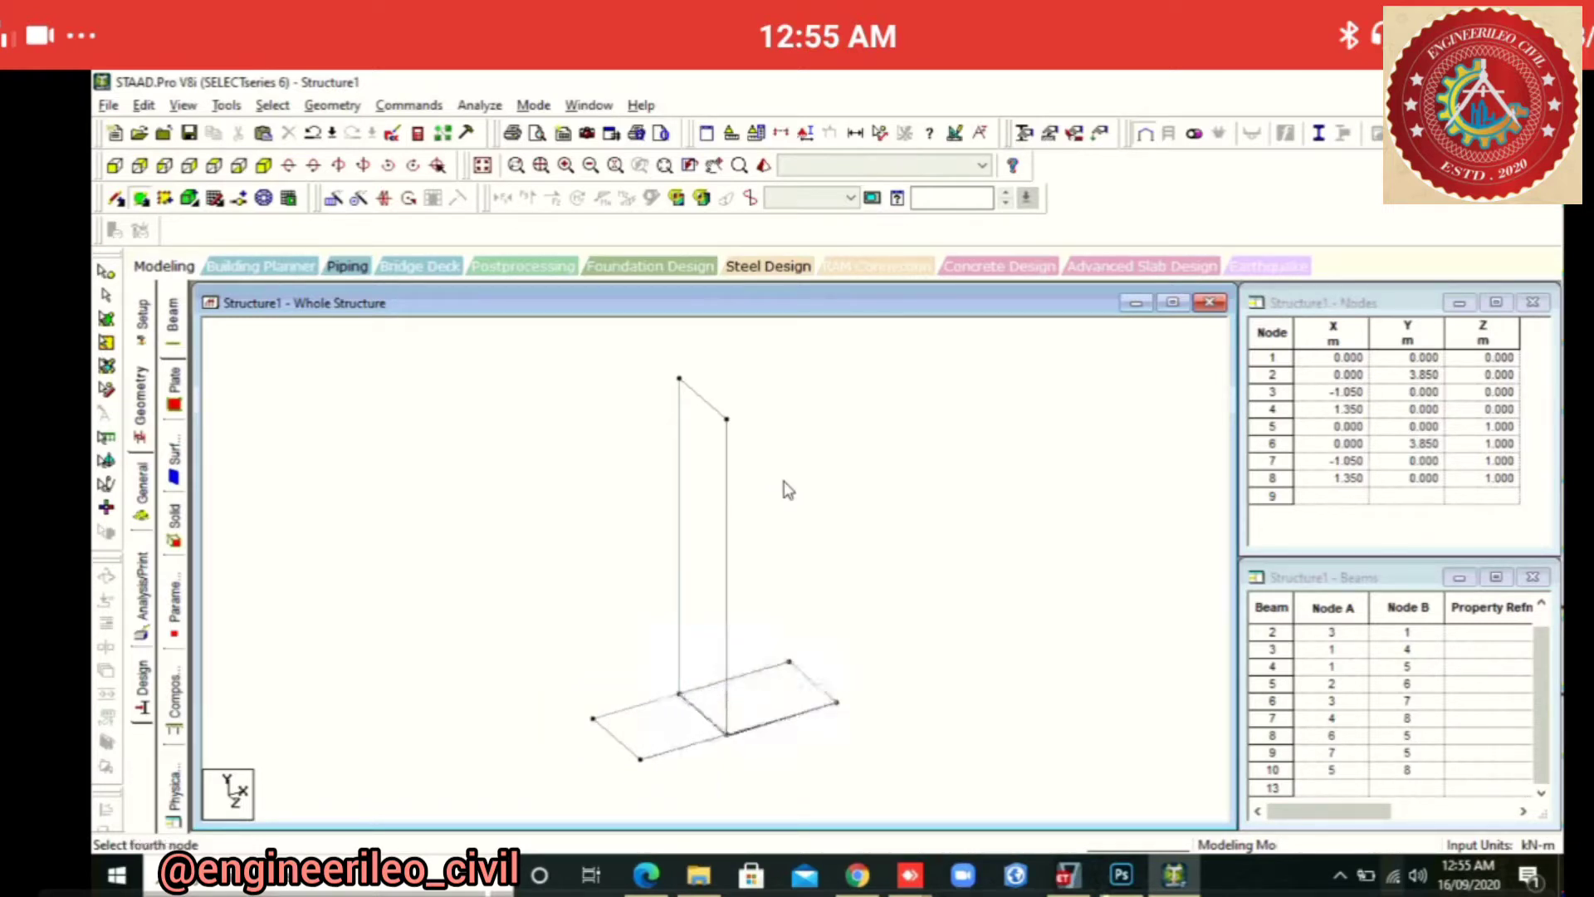
click(726, 735)
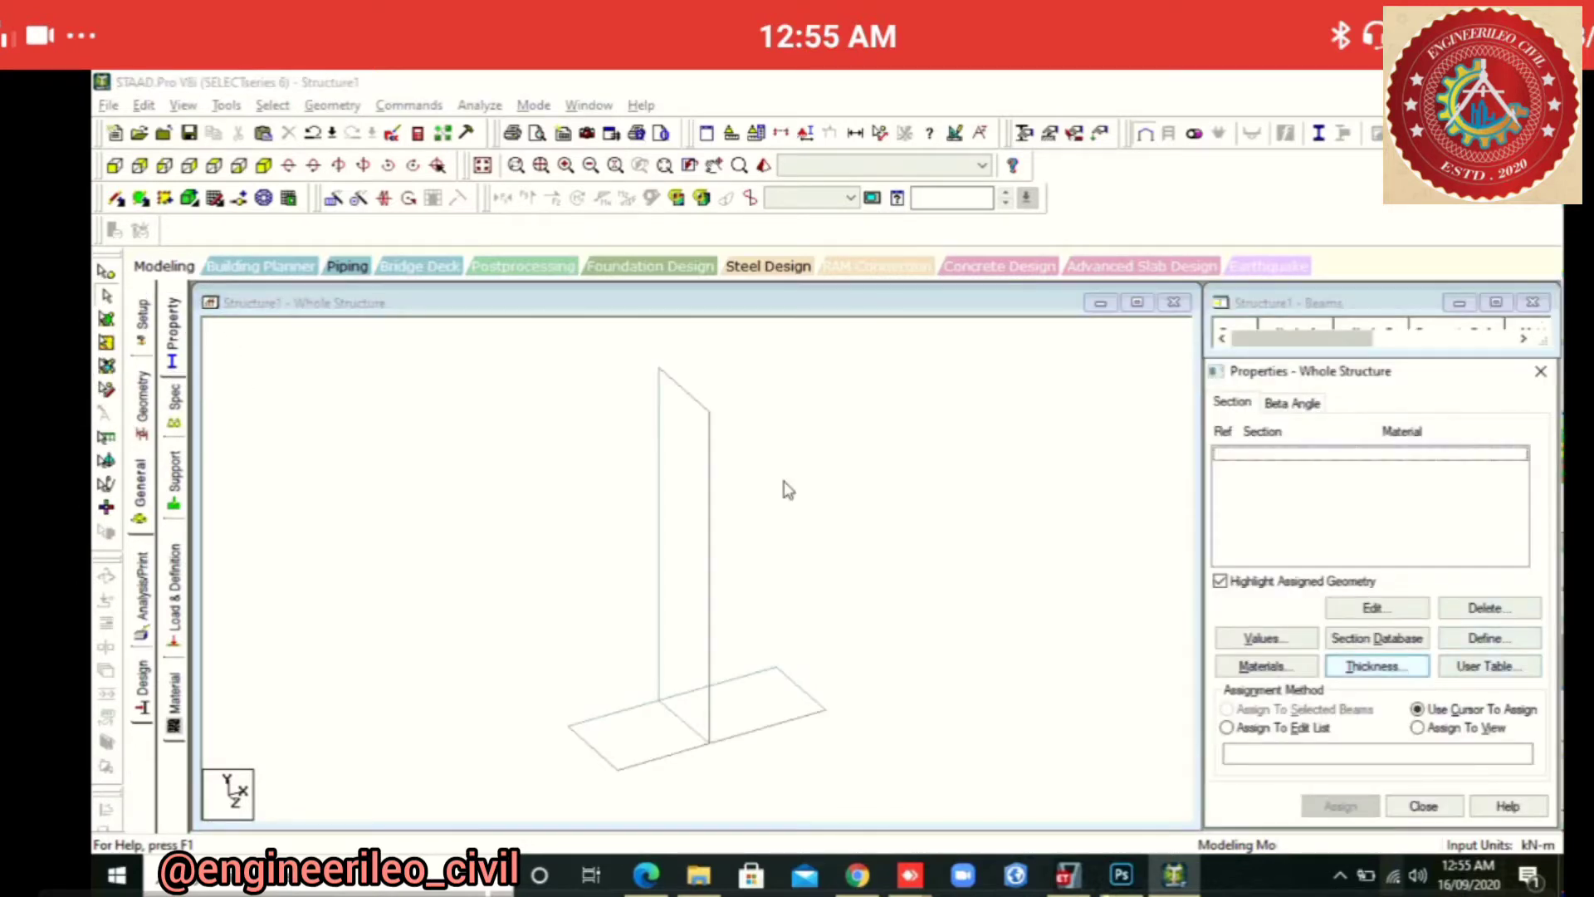
Check the wall thickness in the PDF drawing and add a 0.3 m plate element thickness property with CONCRETE material
click(1376, 666)
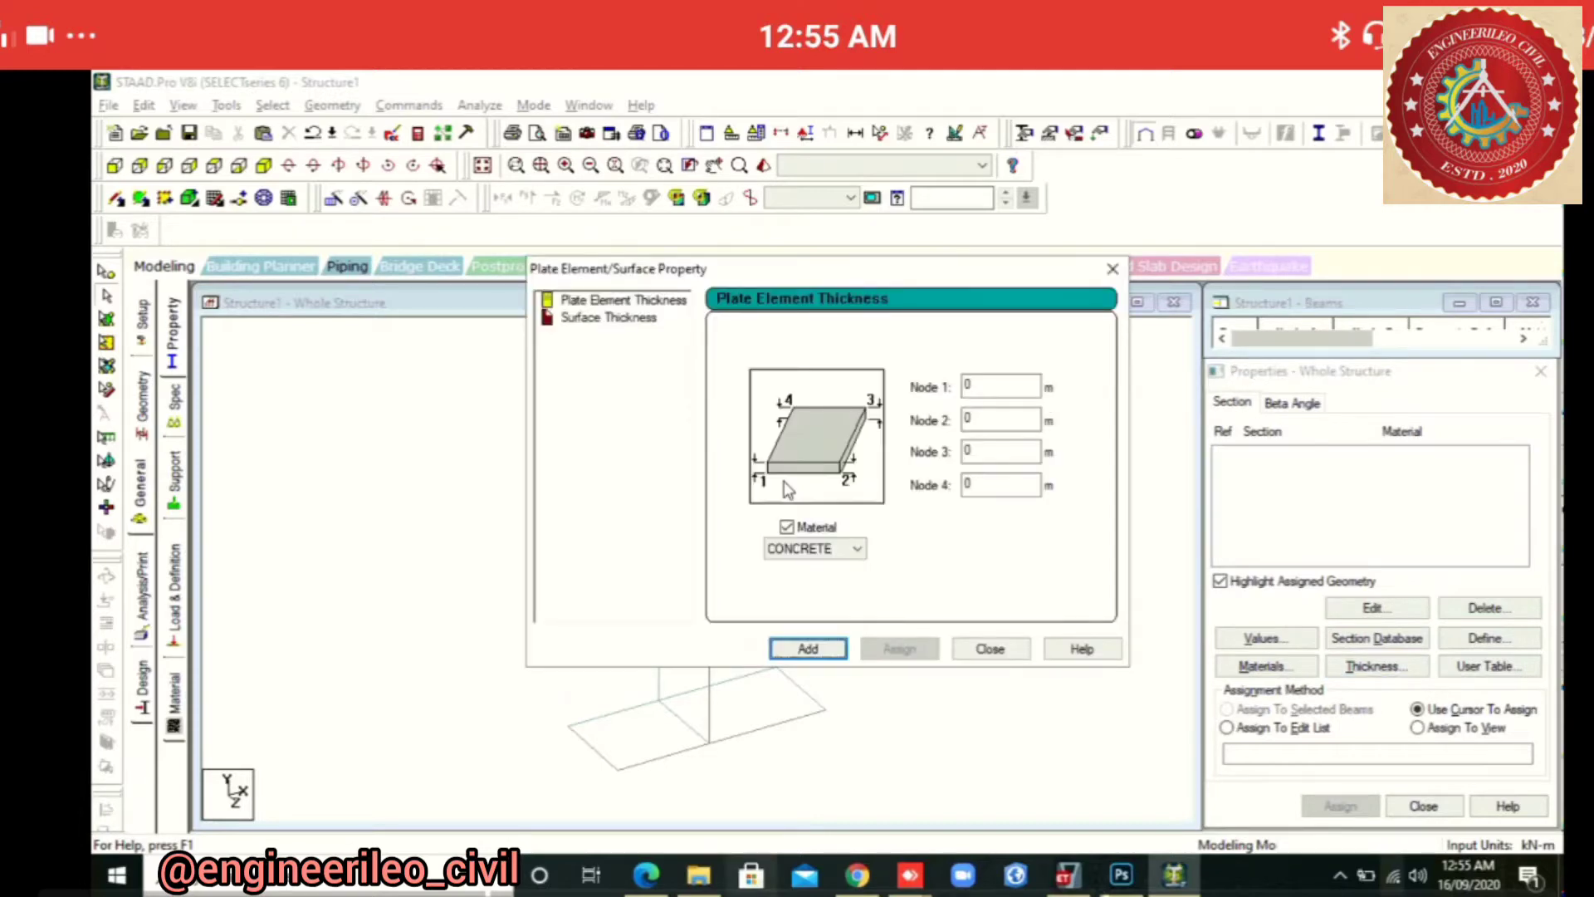
click(646, 875)
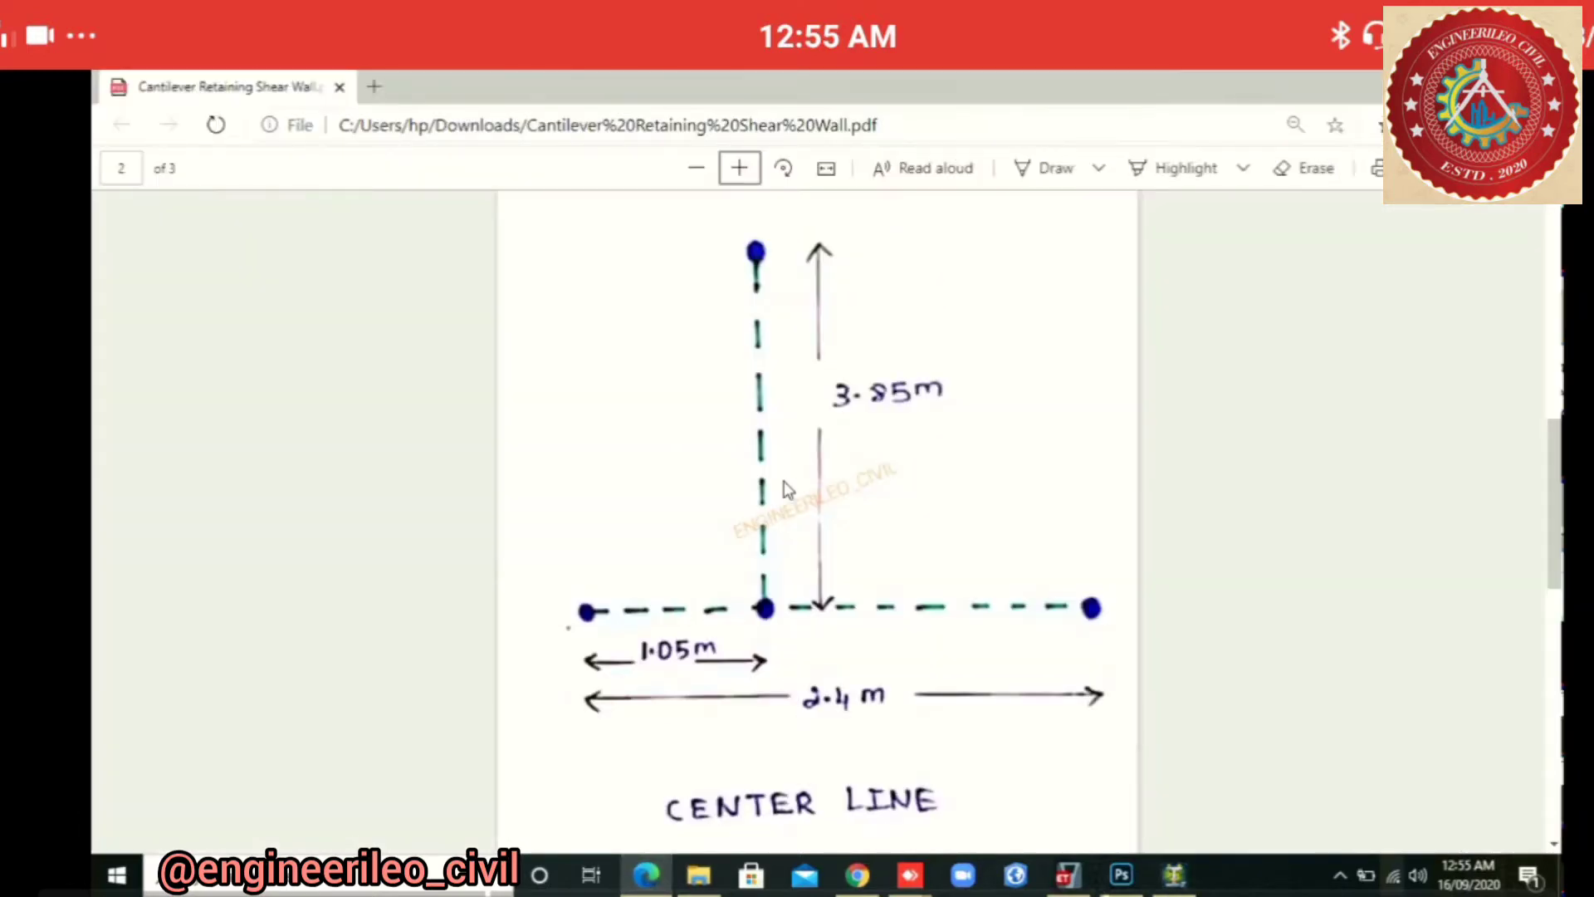
scroll(788, 490, up, 10)
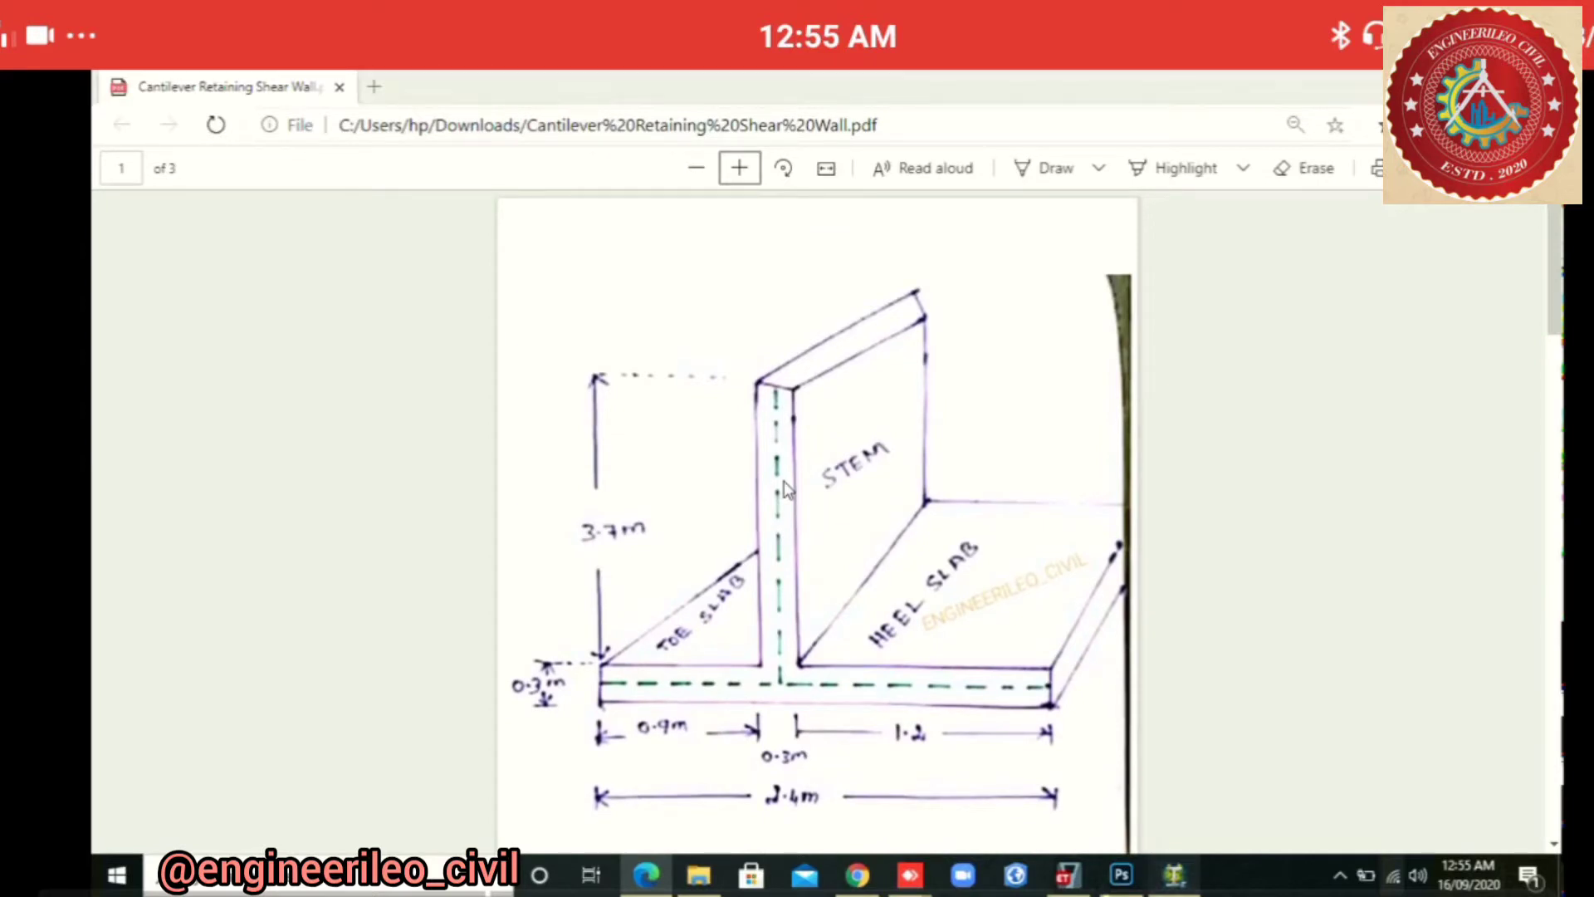
click(1174, 874)
text(0.3)
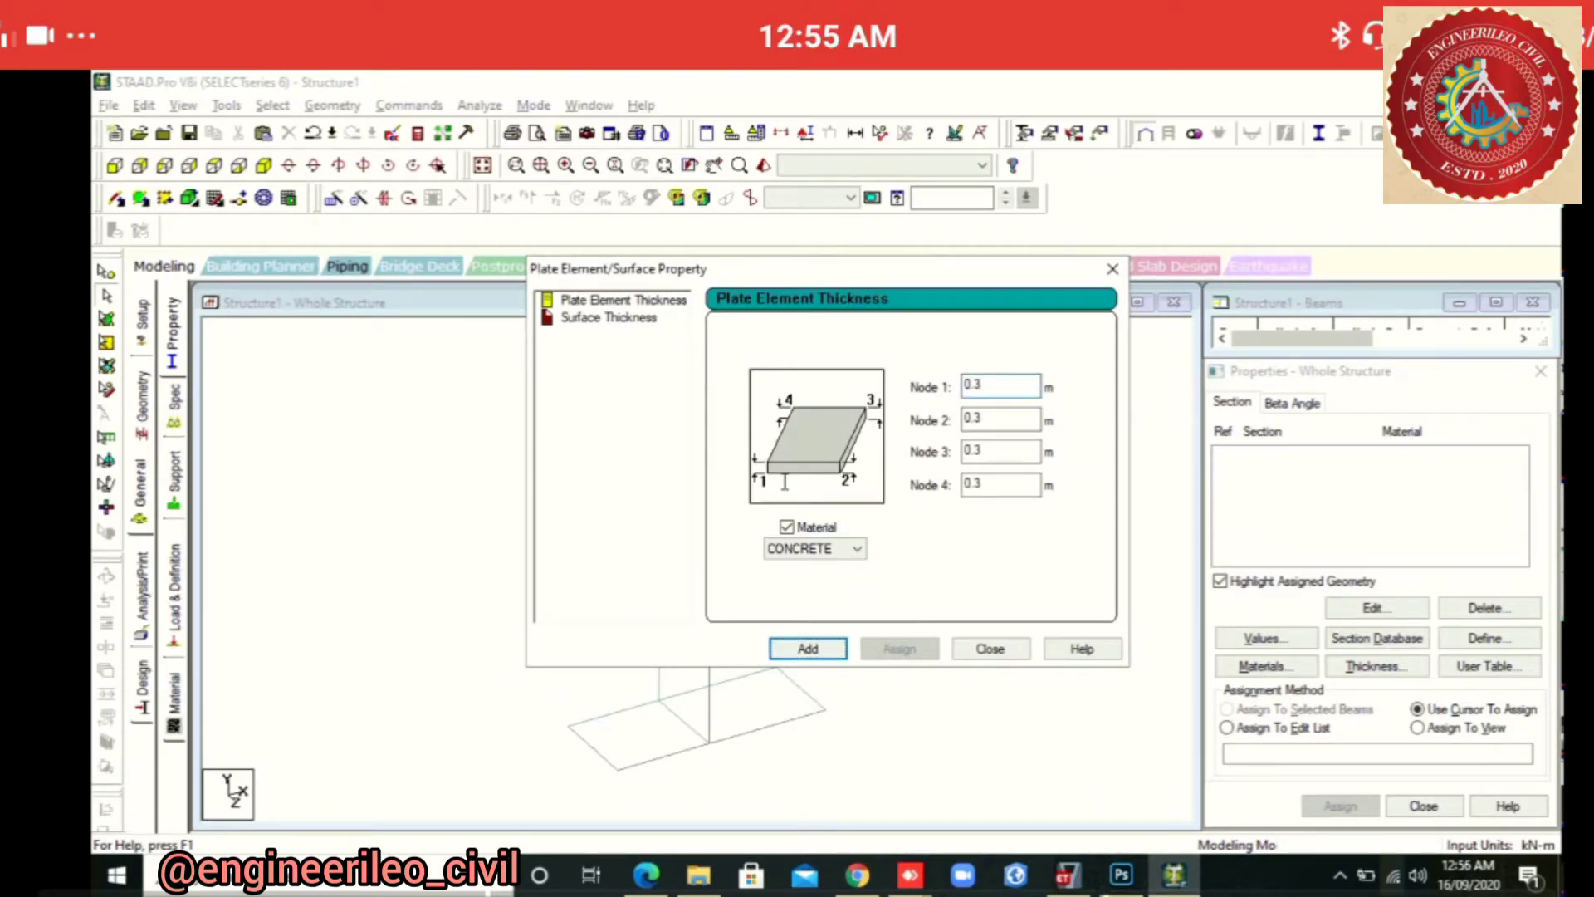
click(826, 548)
click(800, 611)
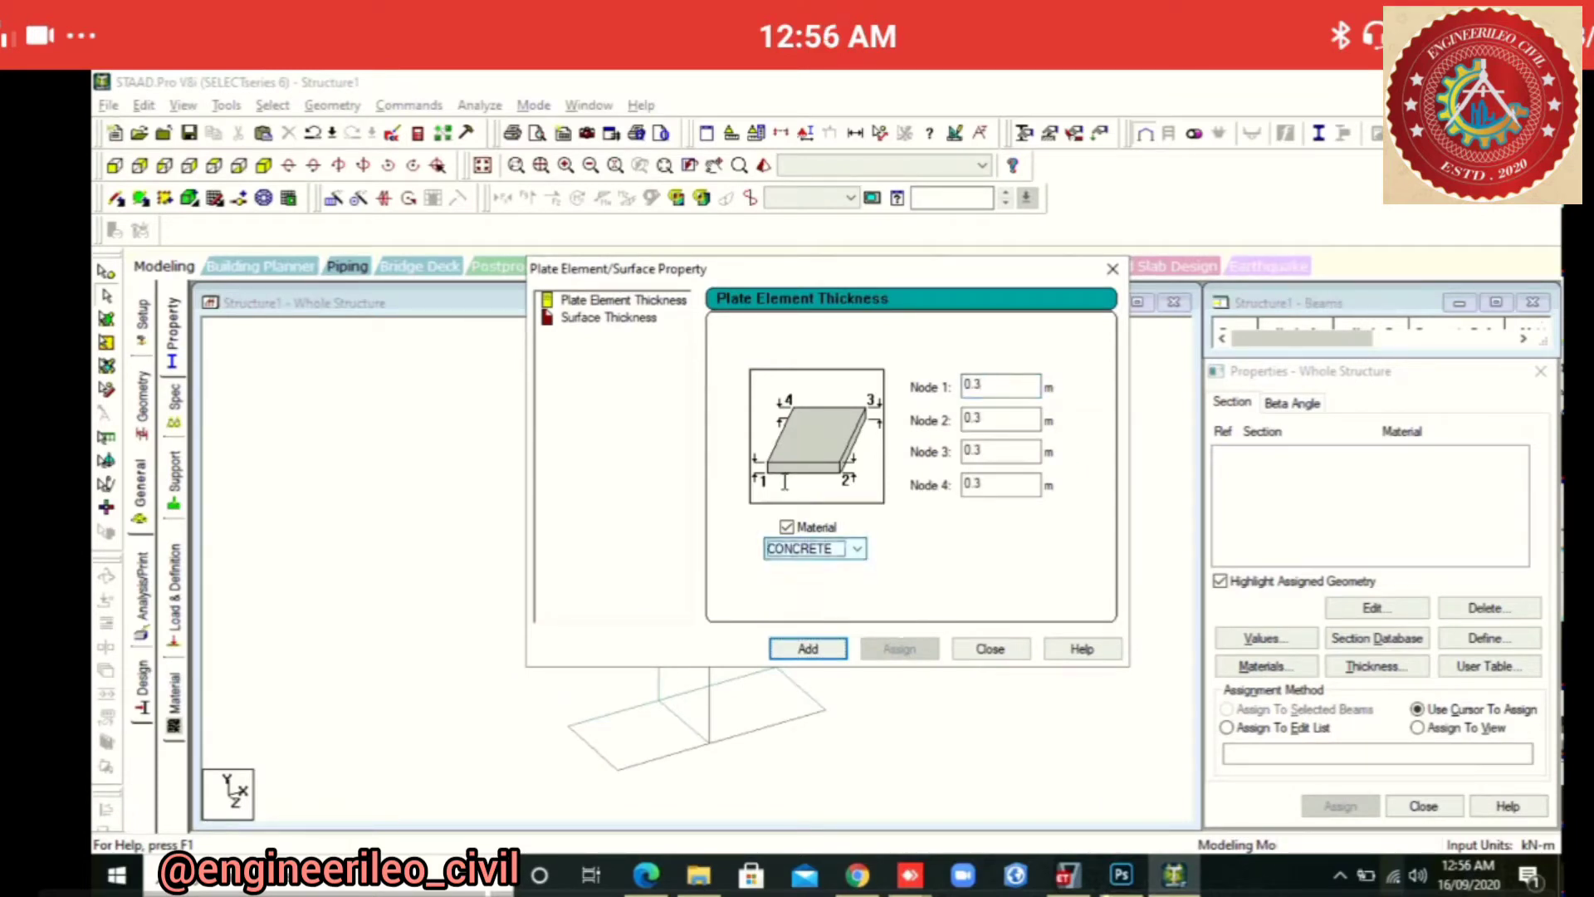
click(808, 649)
click(990, 648)
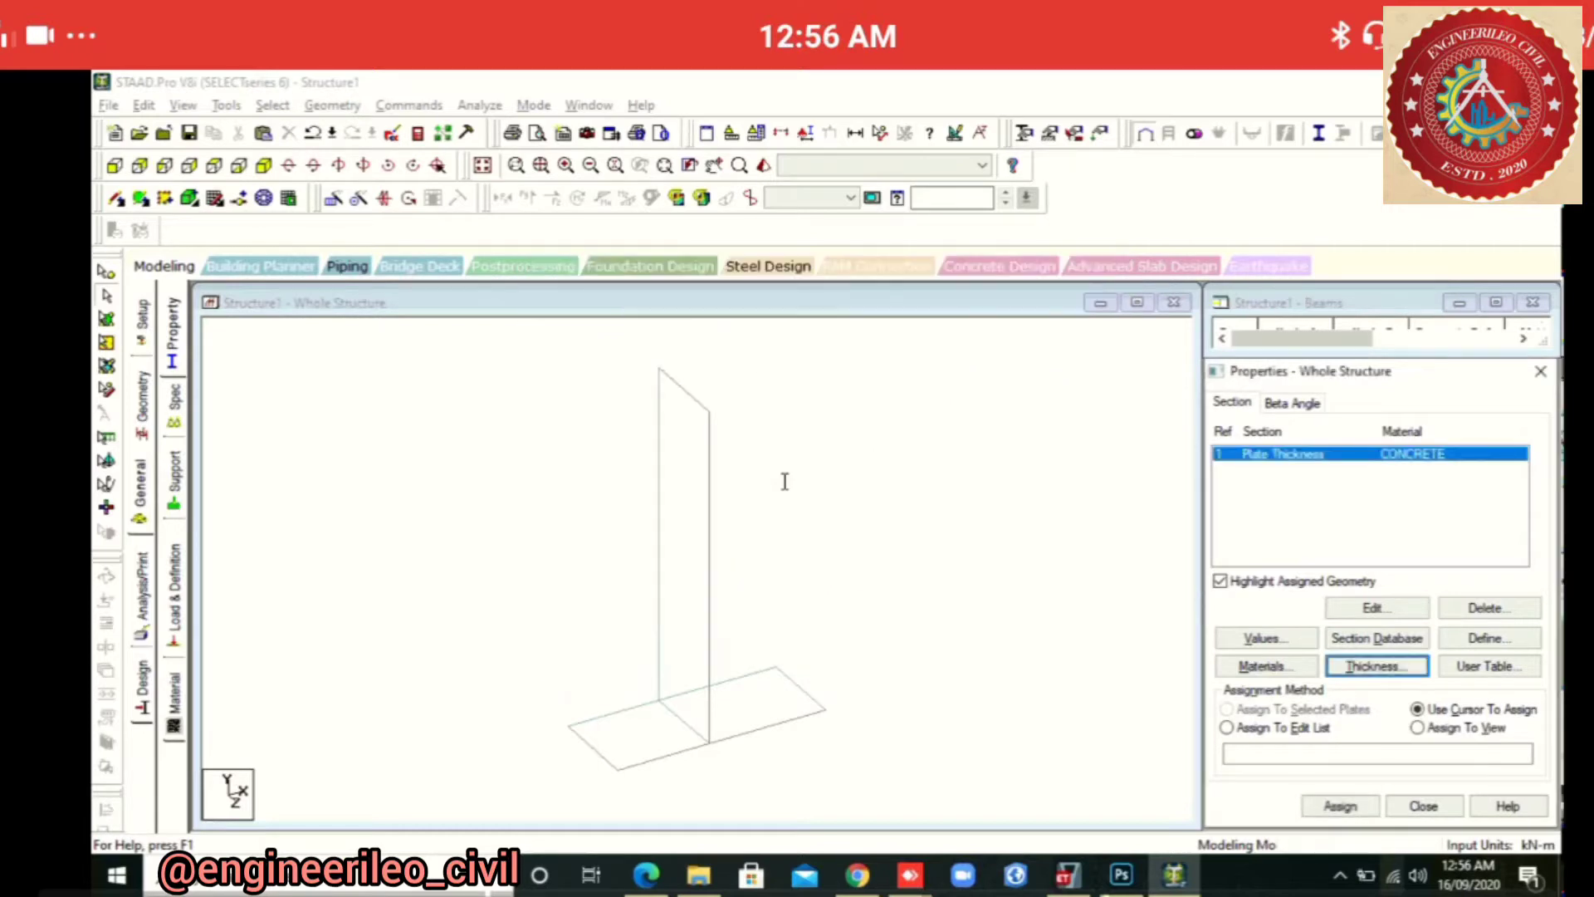
Assign the concrete plate thickness property to the stem, toe slab and heel slab plates with Assign To Selected Plates
click(1340, 807)
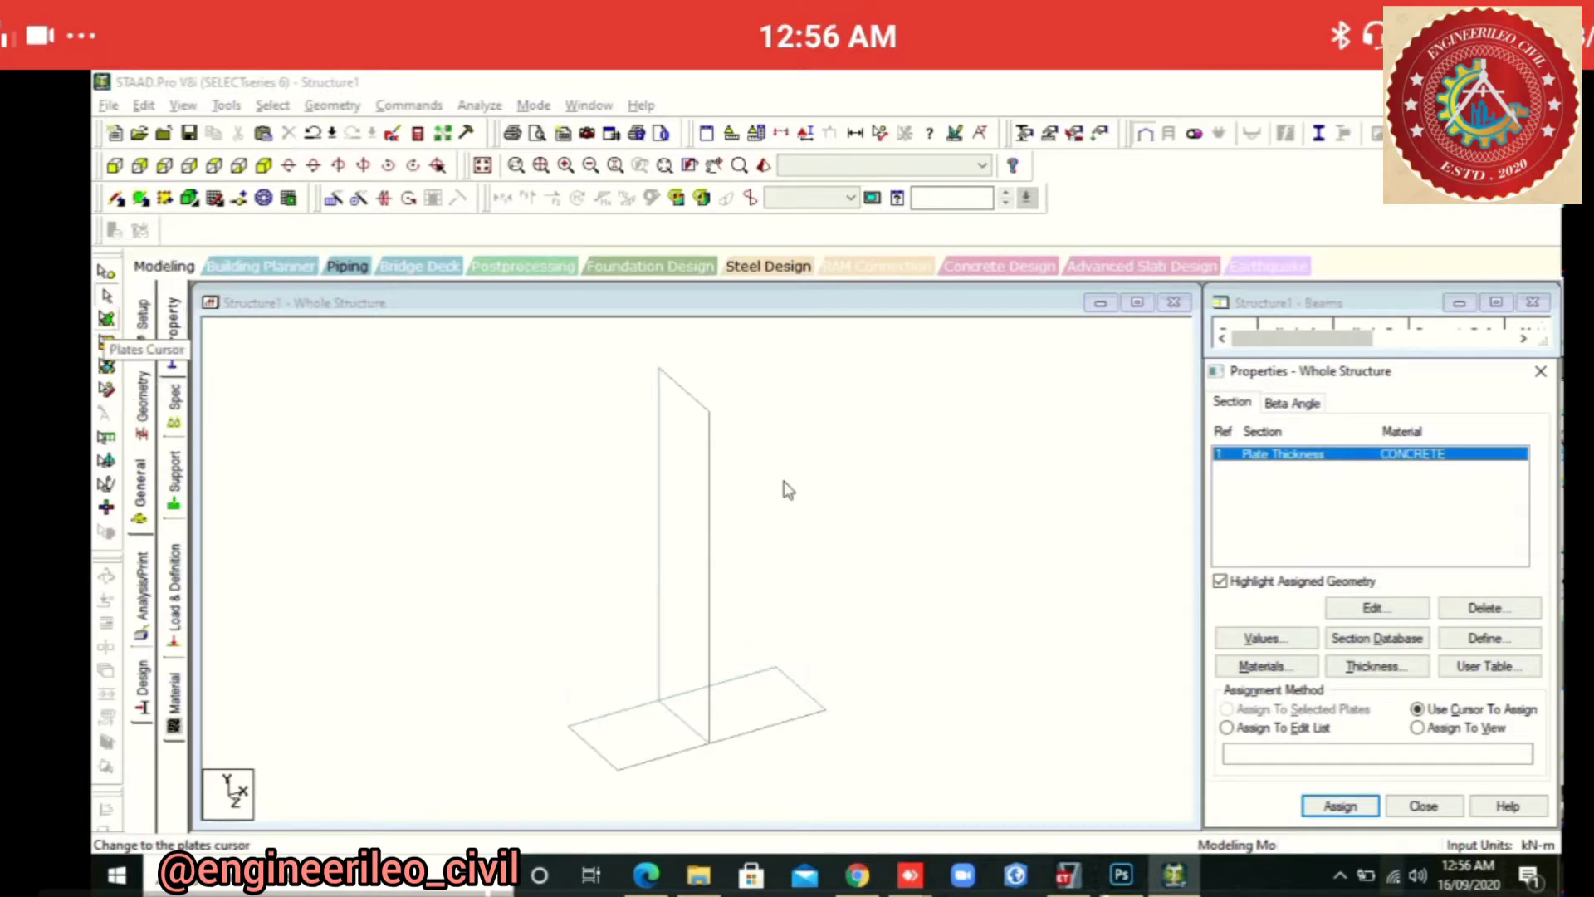
click(107, 320)
click(784, 482)
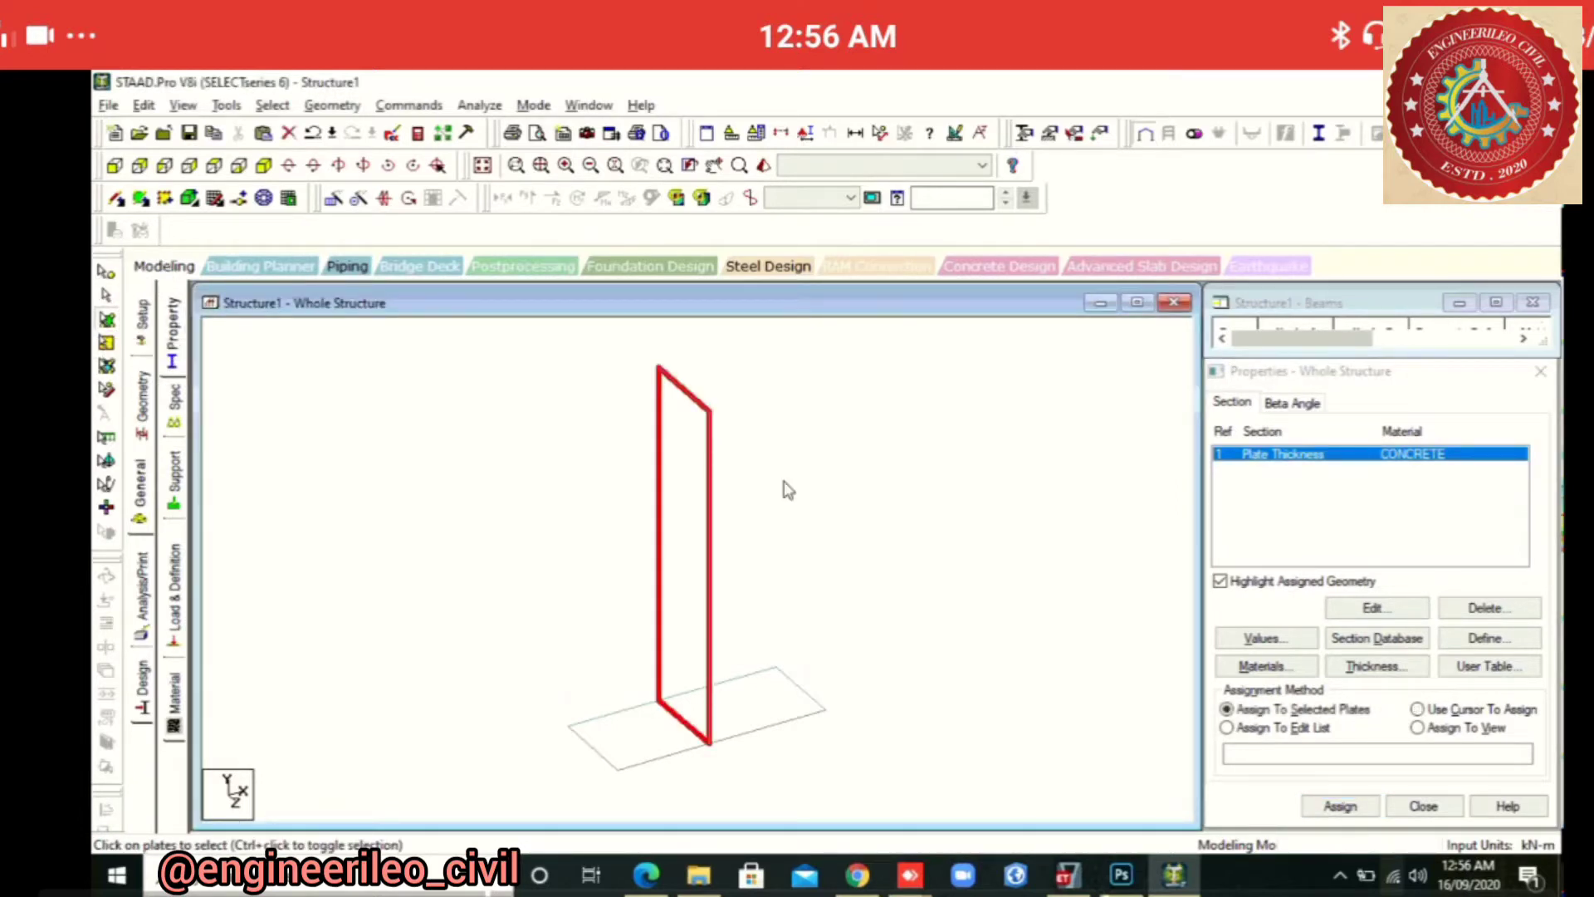
ctrl+click(638, 735)
ctrl+click(742, 708)
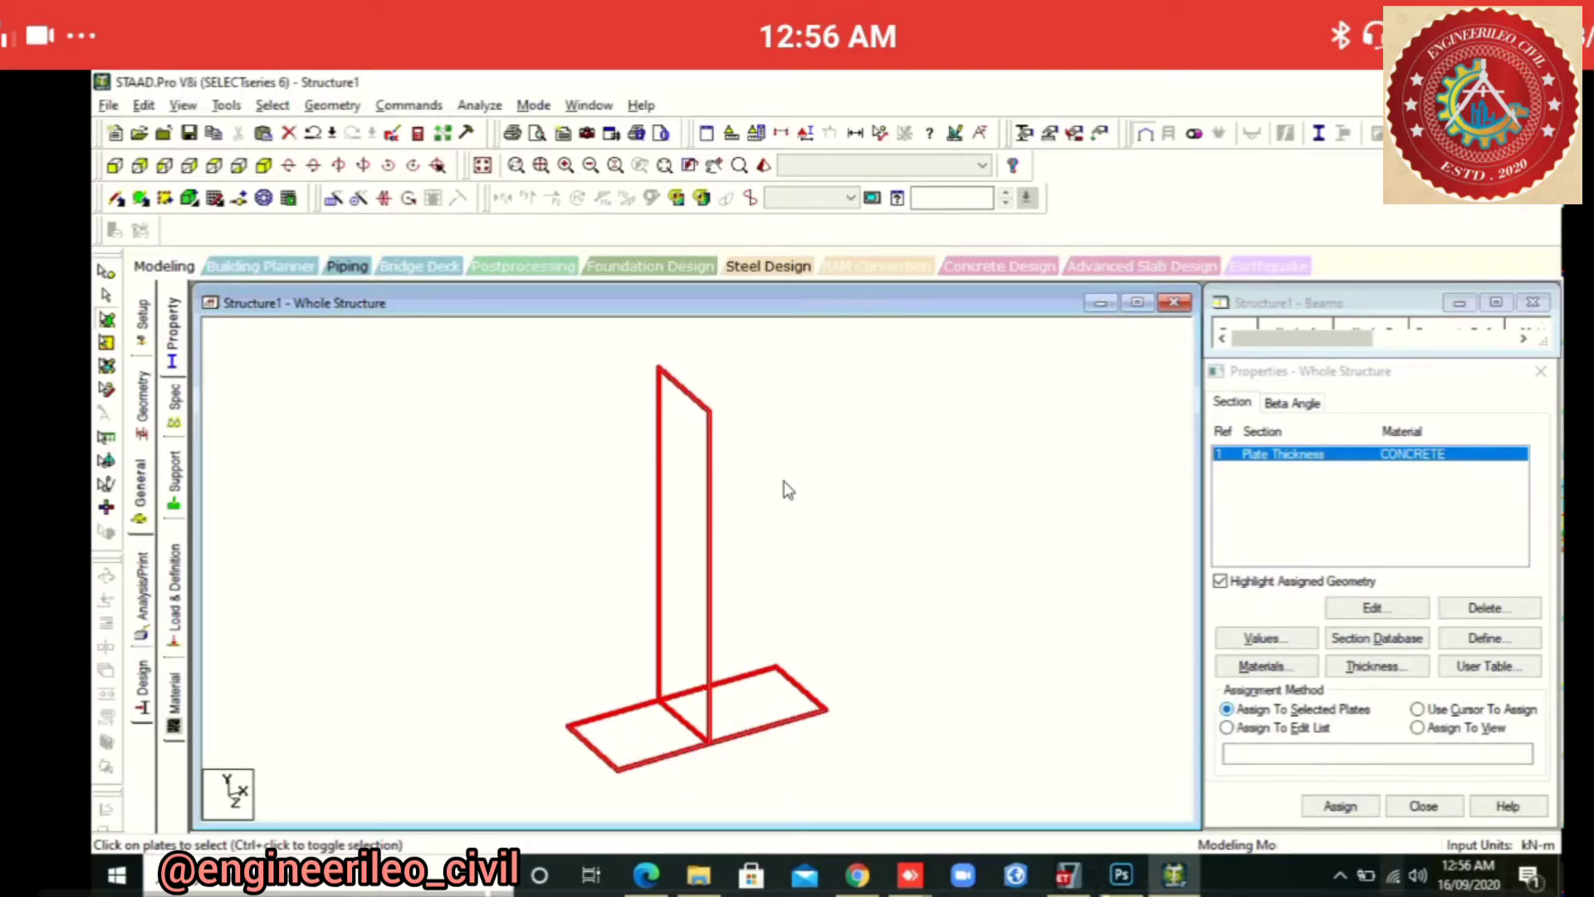
click(1340, 807)
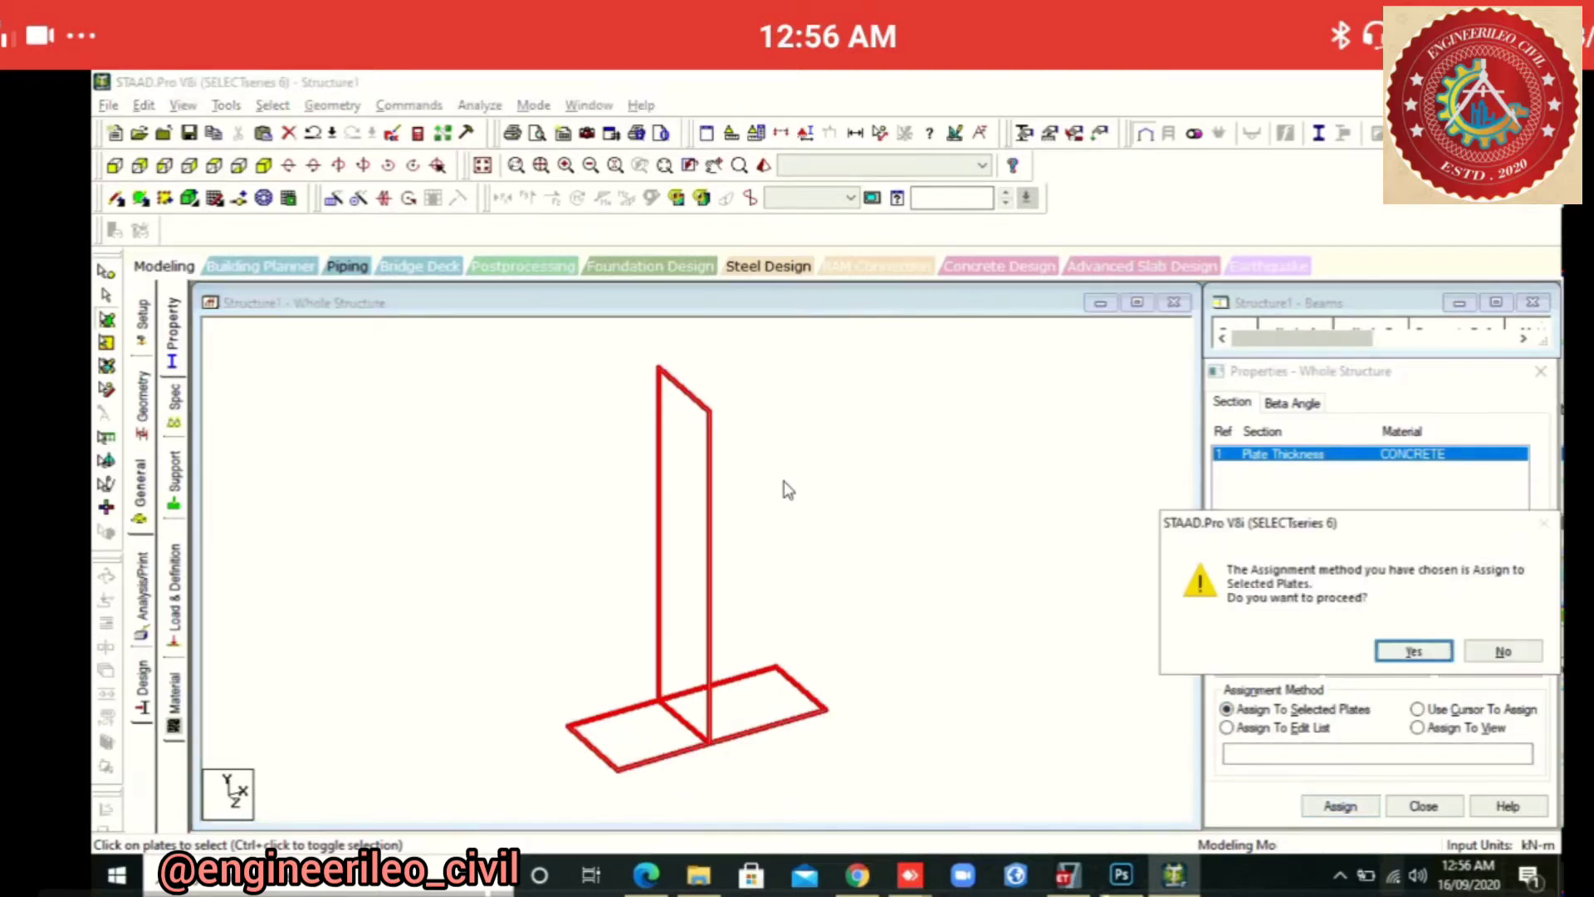
key(Return)
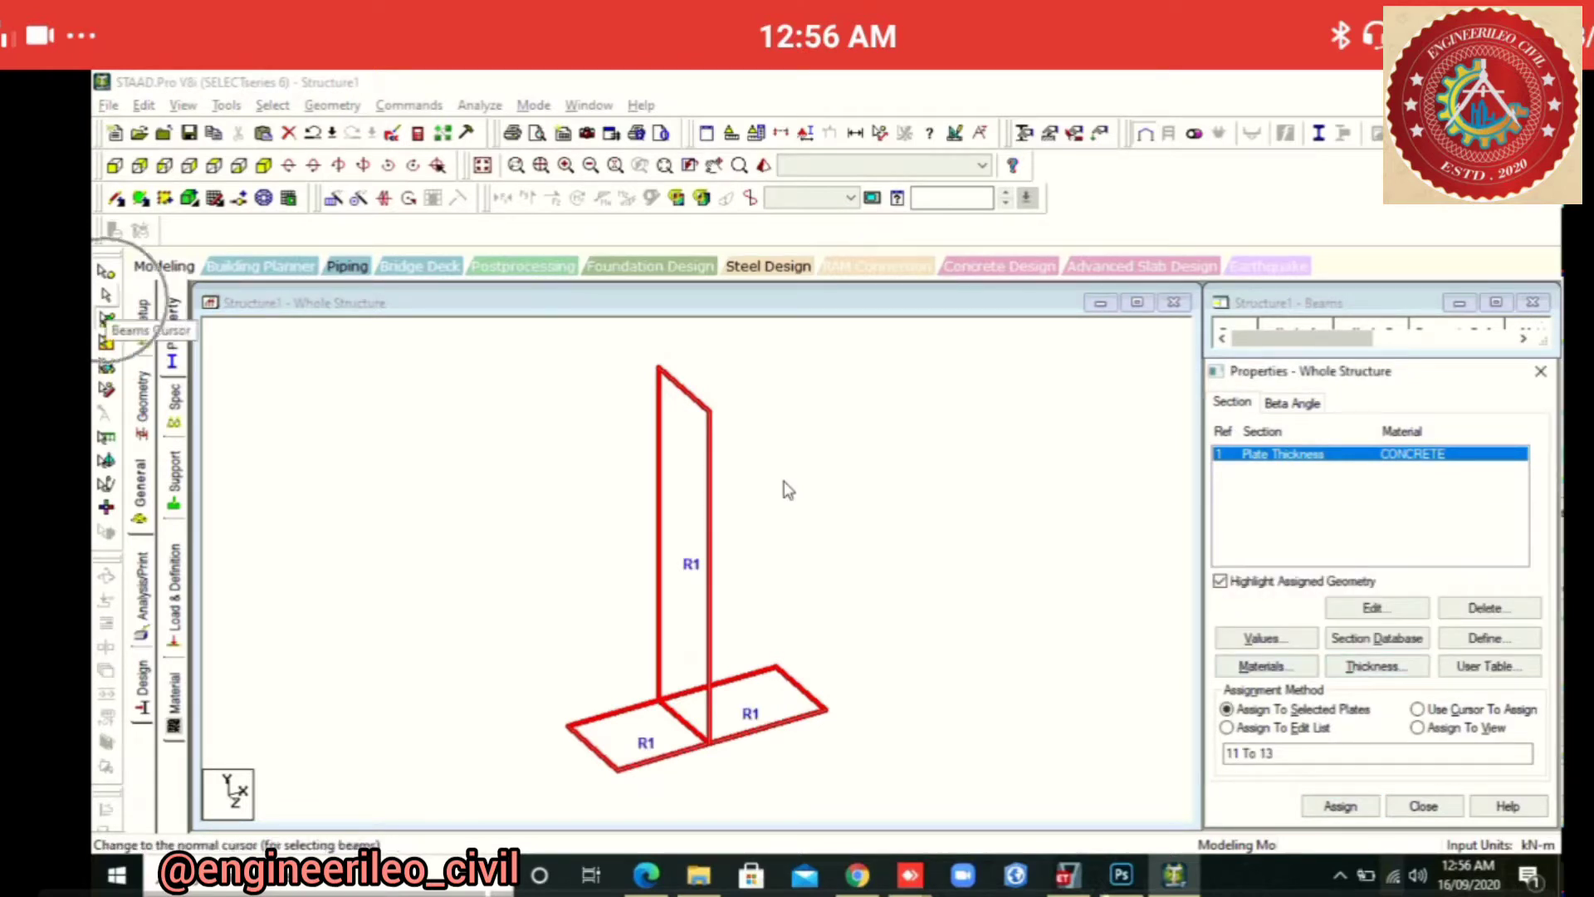
Select all the beams of the structure and delete them, keeping the plates
click(788, 489)
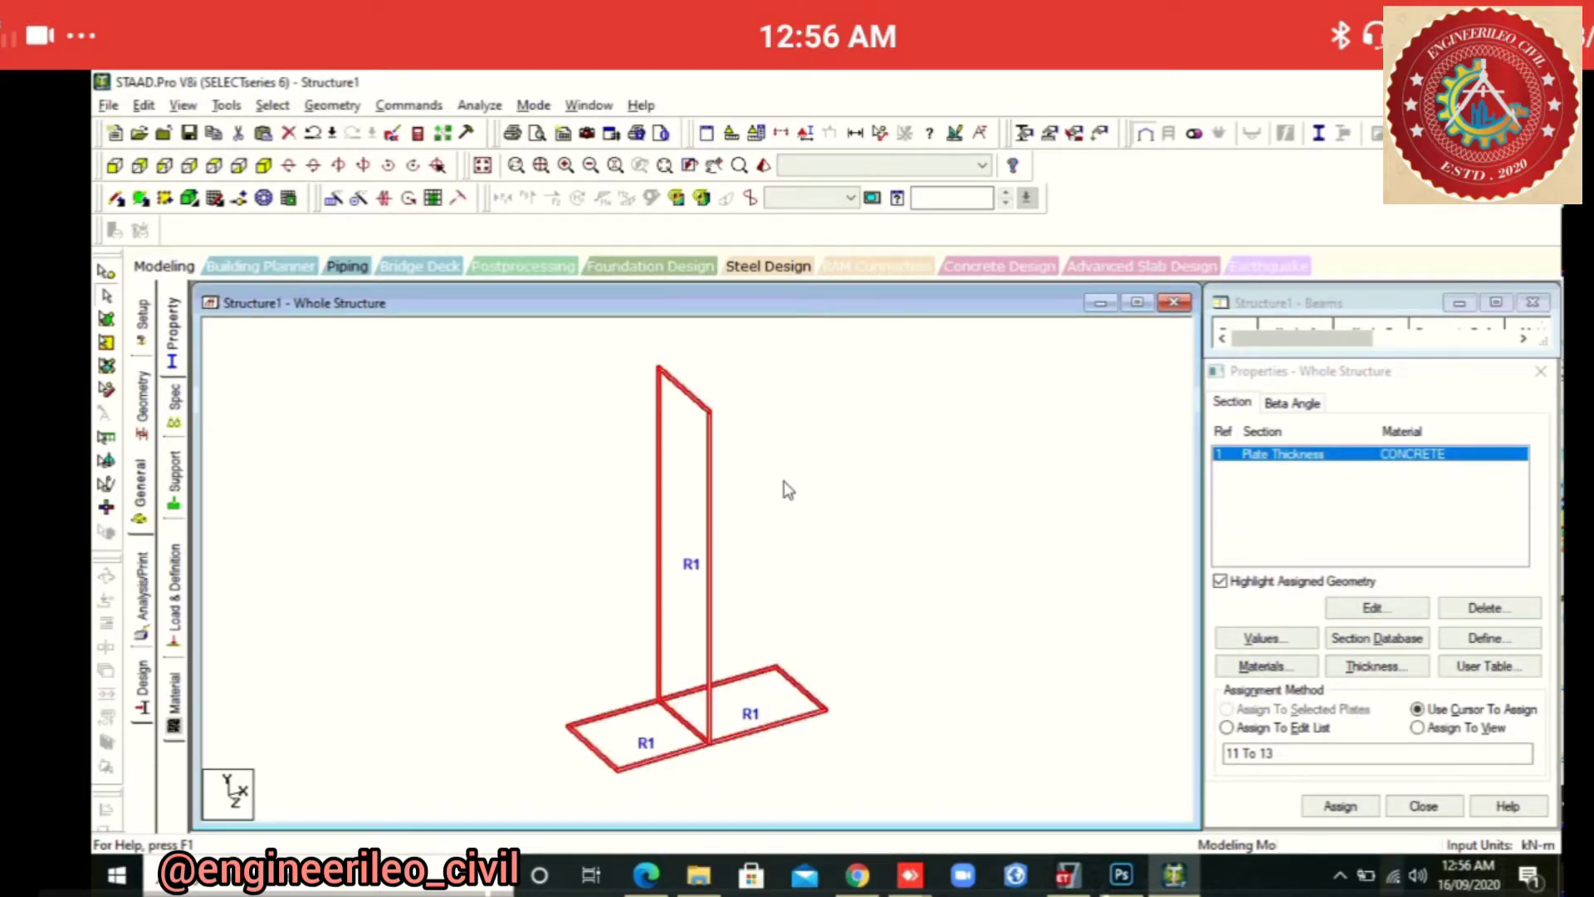
key(Delete)
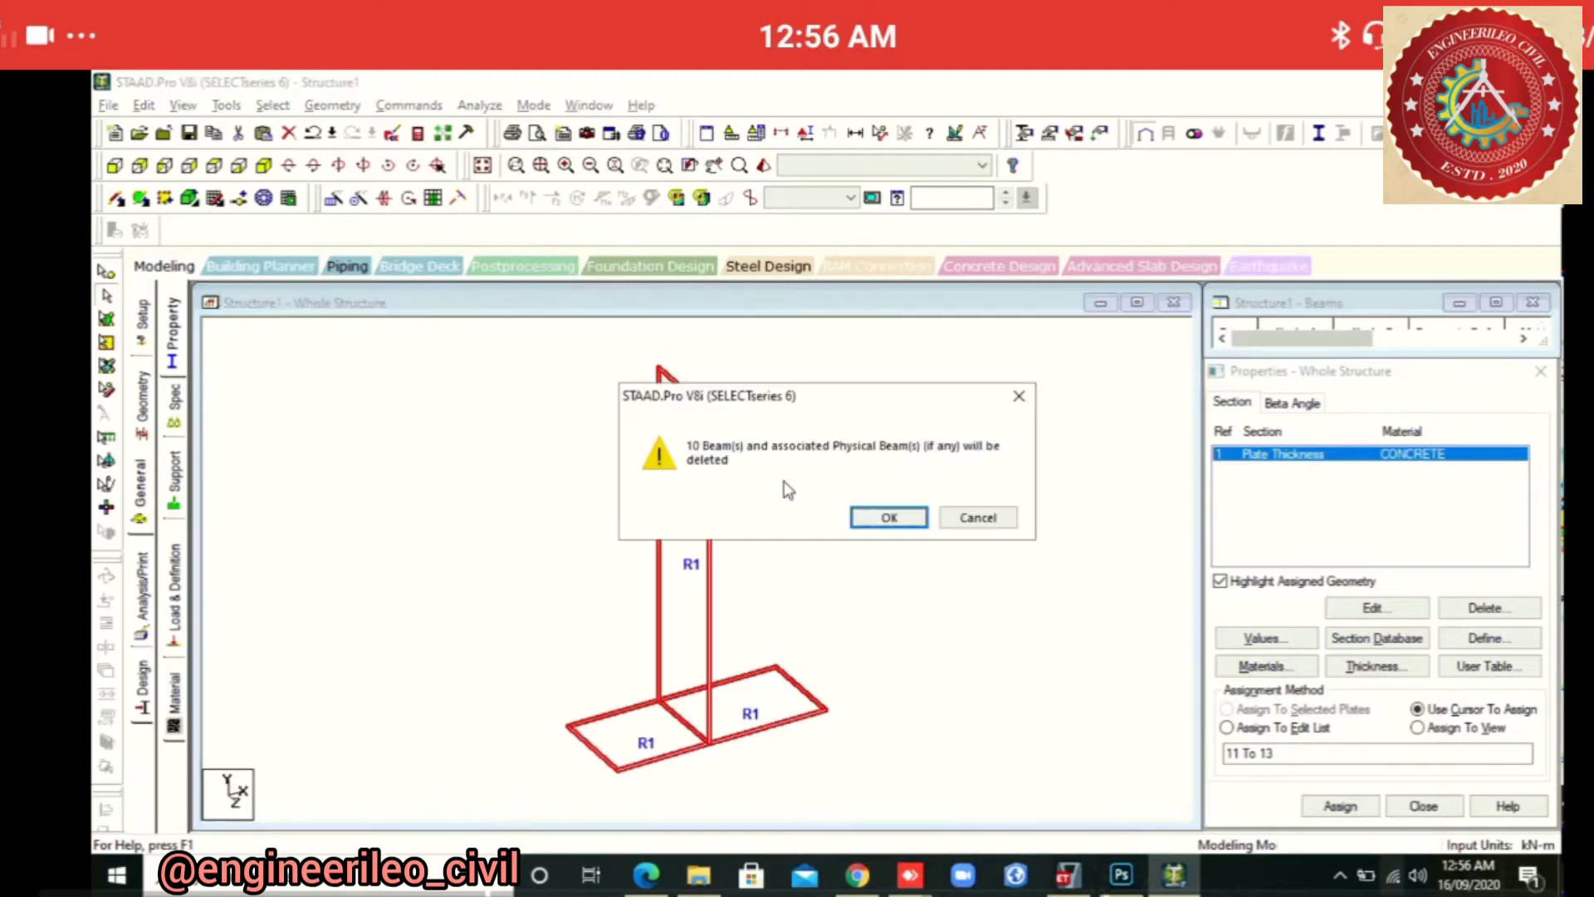
key(Return)
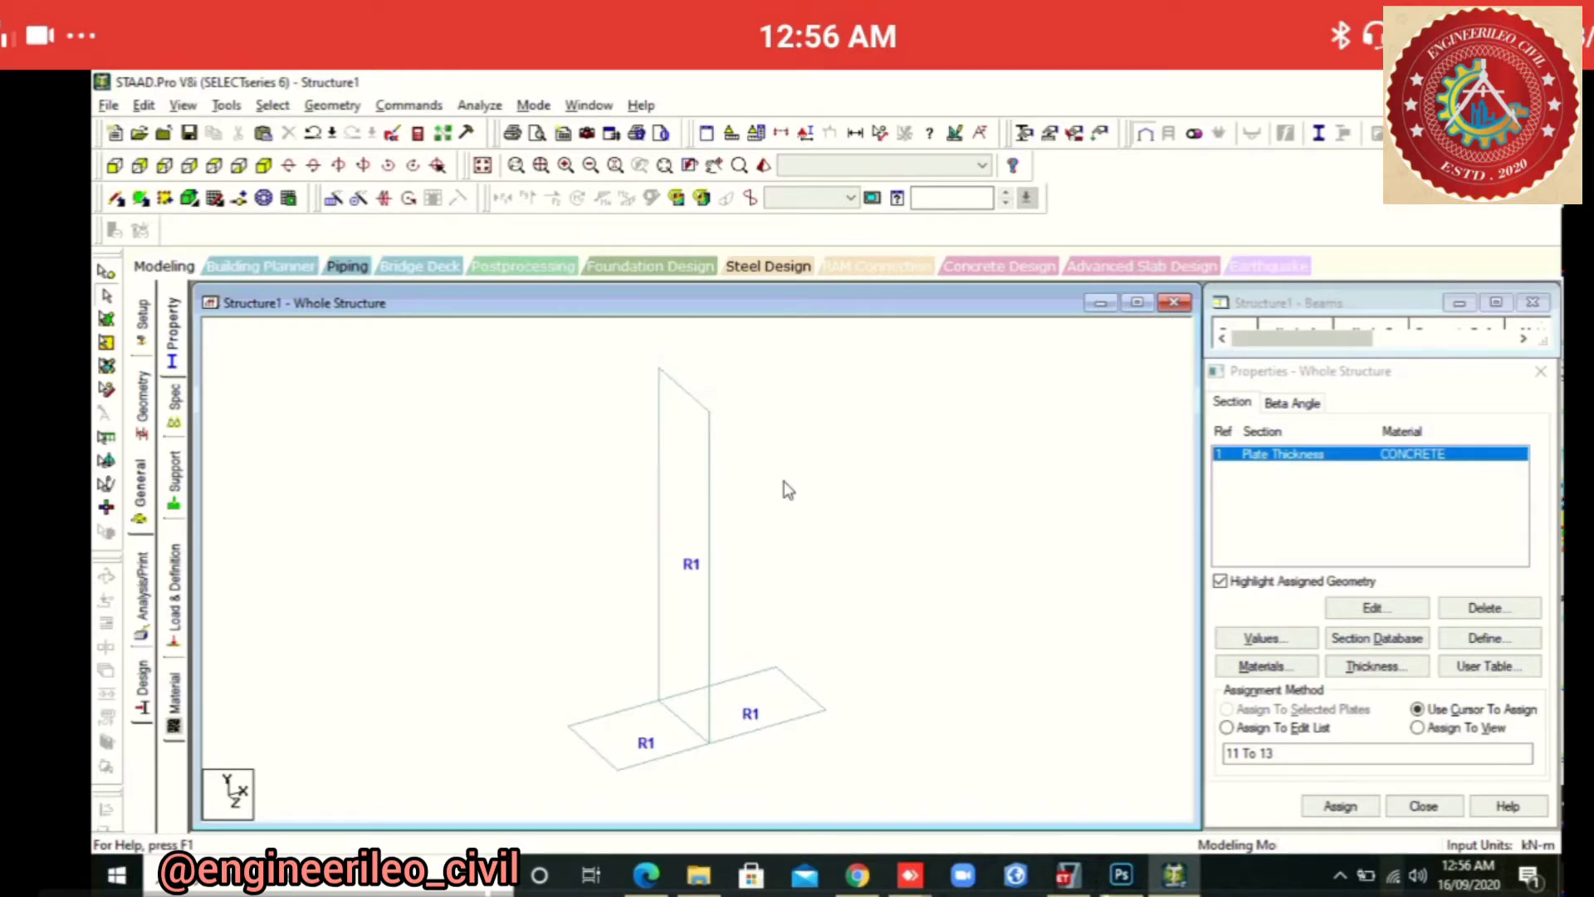
Inspect the wall in the 3D rendered view from another angle, declining the auto save, and close the view
click(764, 166)
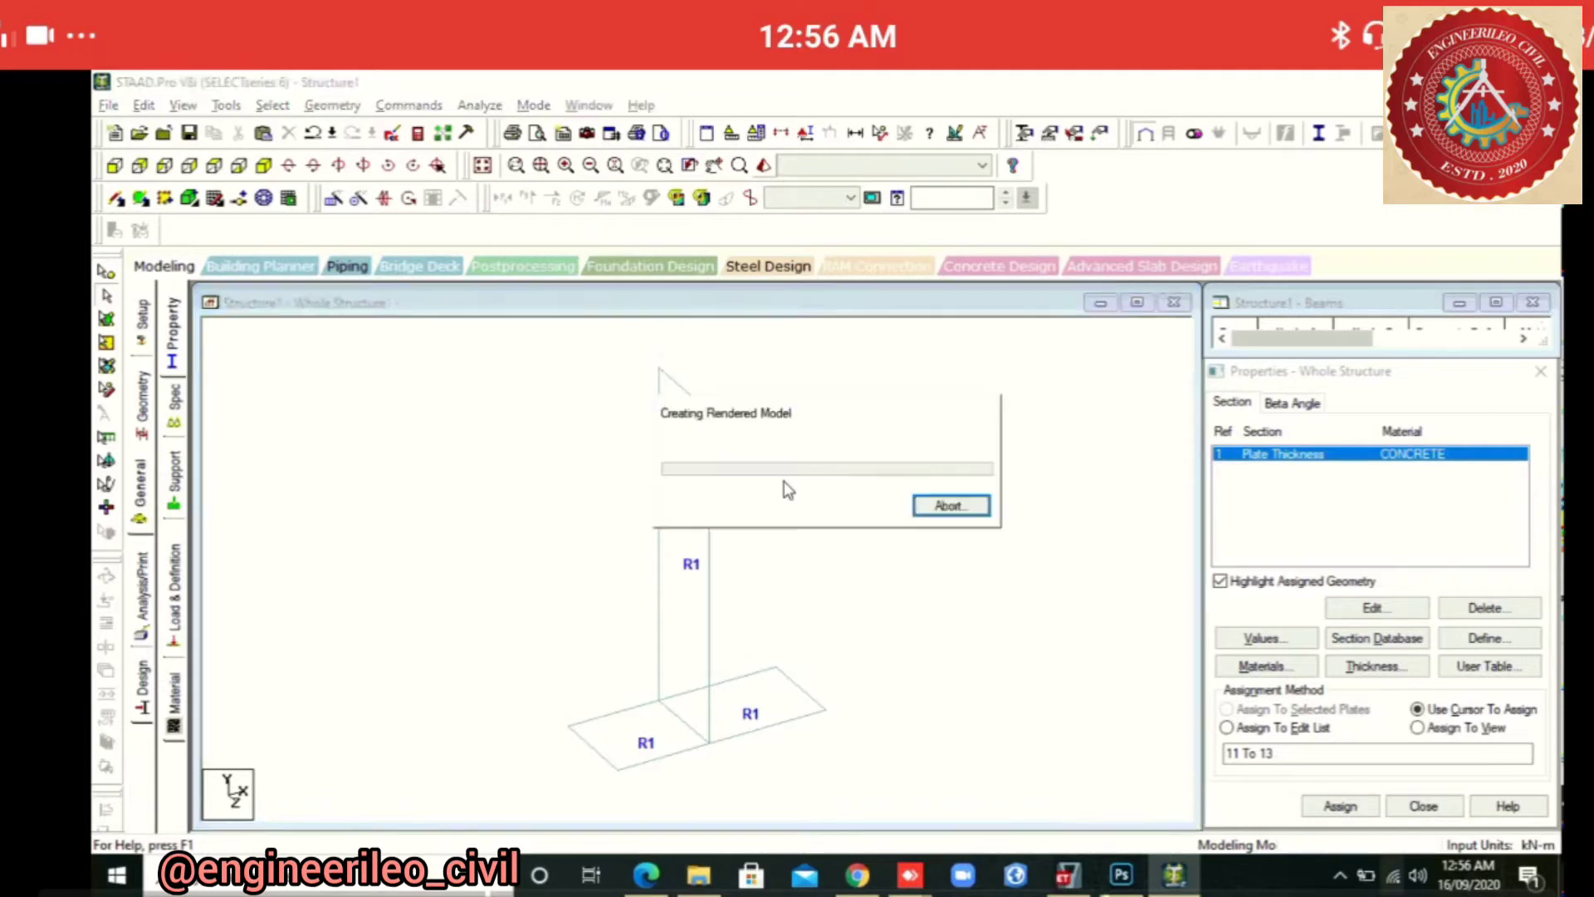
key(Right)
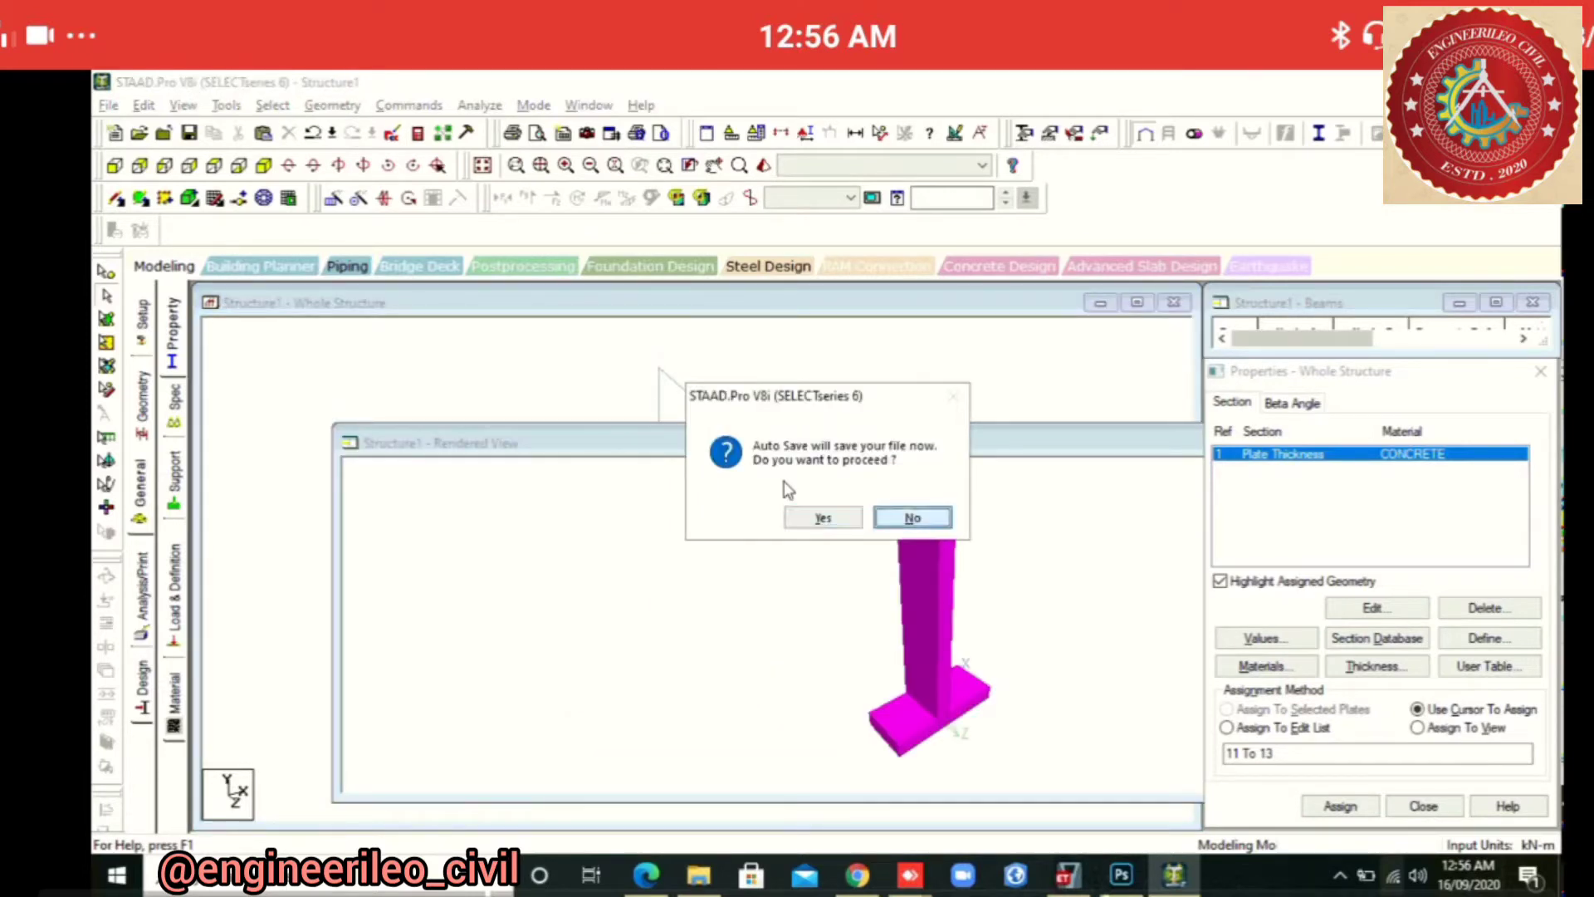
key(Return)
drag(783, 481, 784, 481)
drag(913, 443, 519, 423)
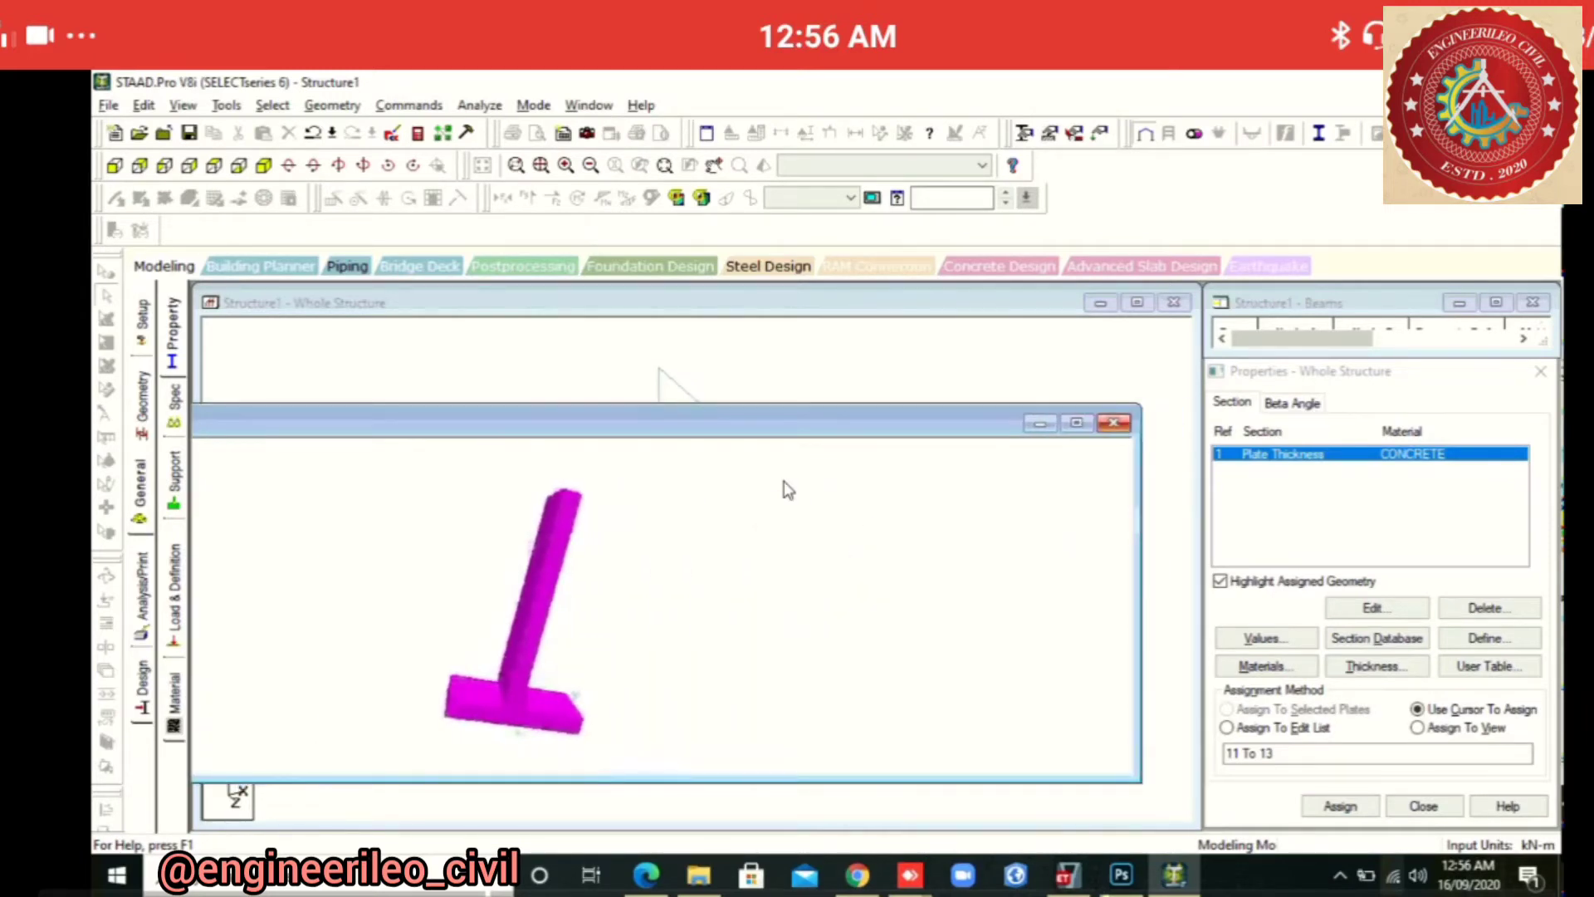
click(1113, 423)
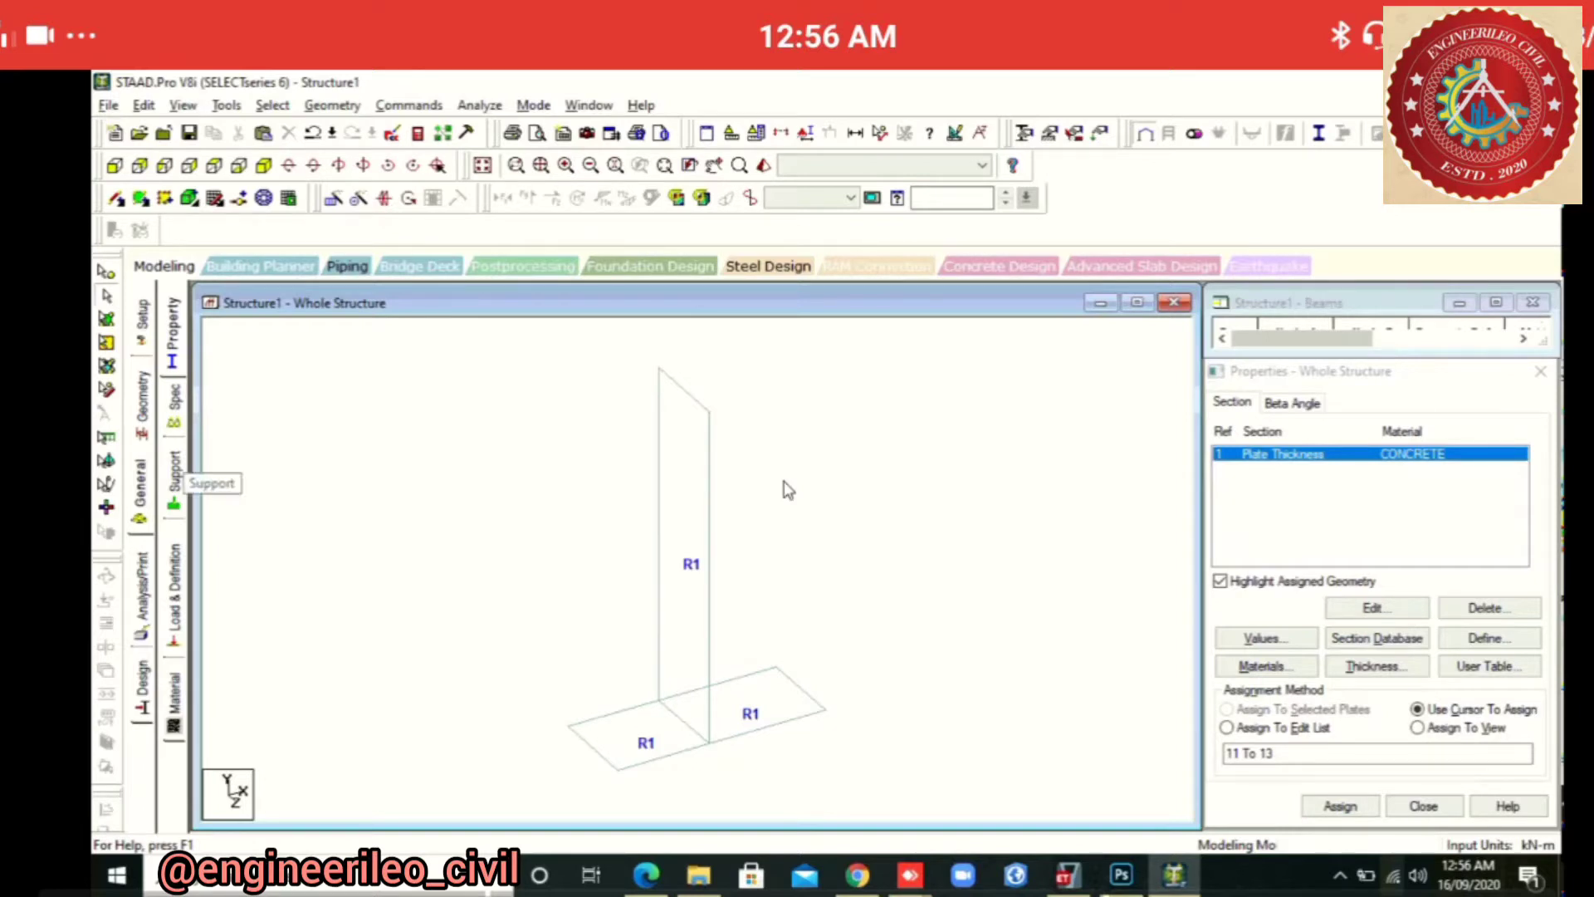
key(ctrl)
key(ctrl)
key(ctrl)
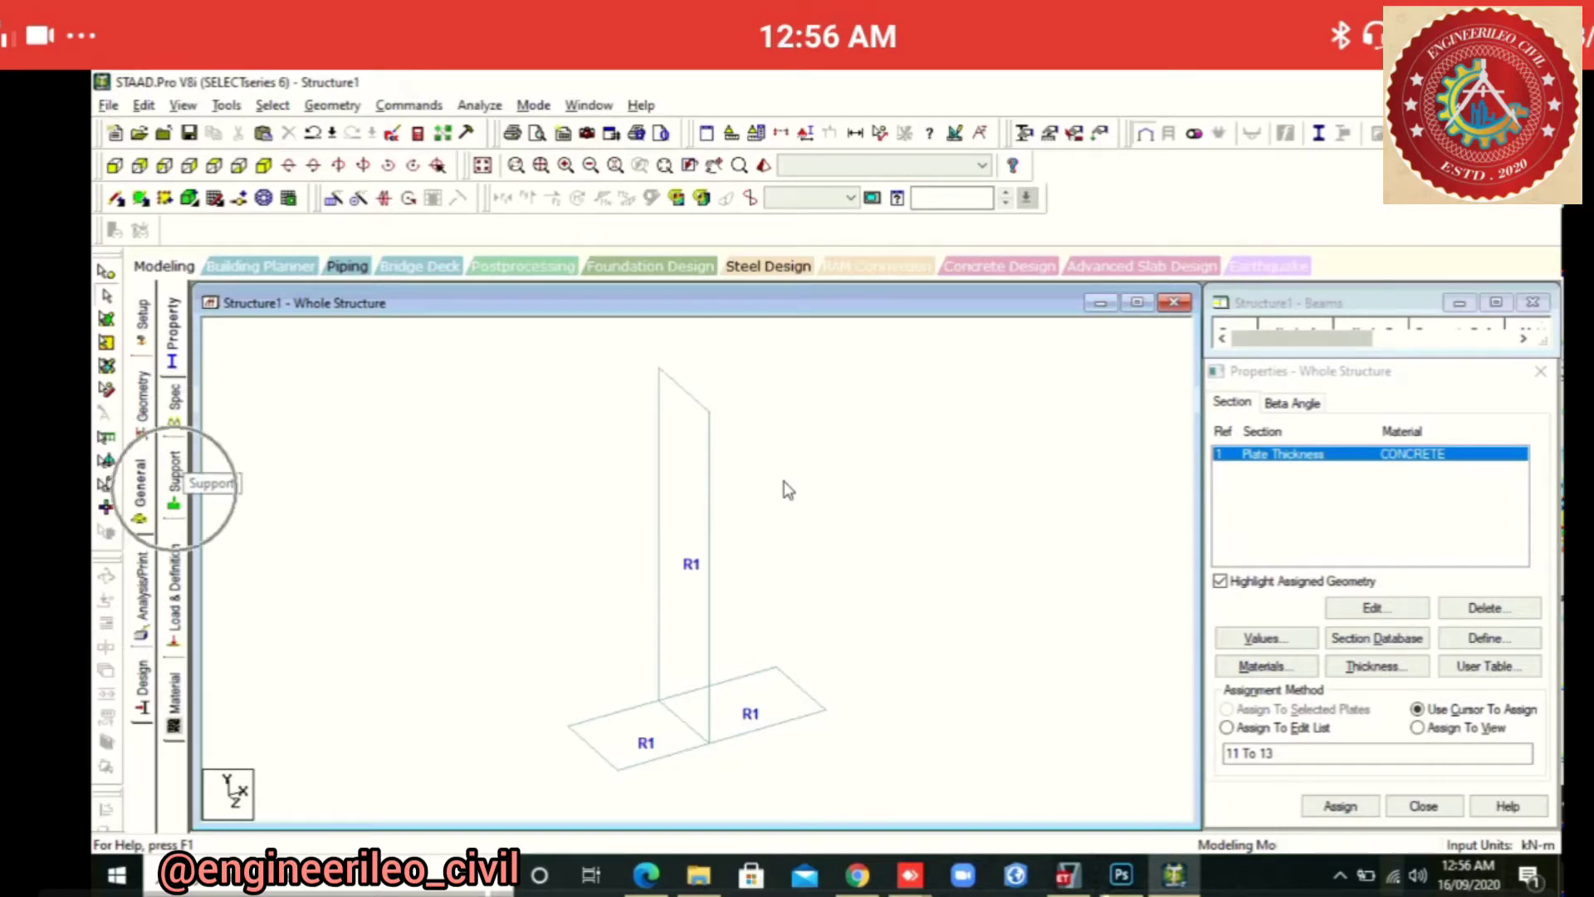
Create a fixed support for the structure
click(173, 490)
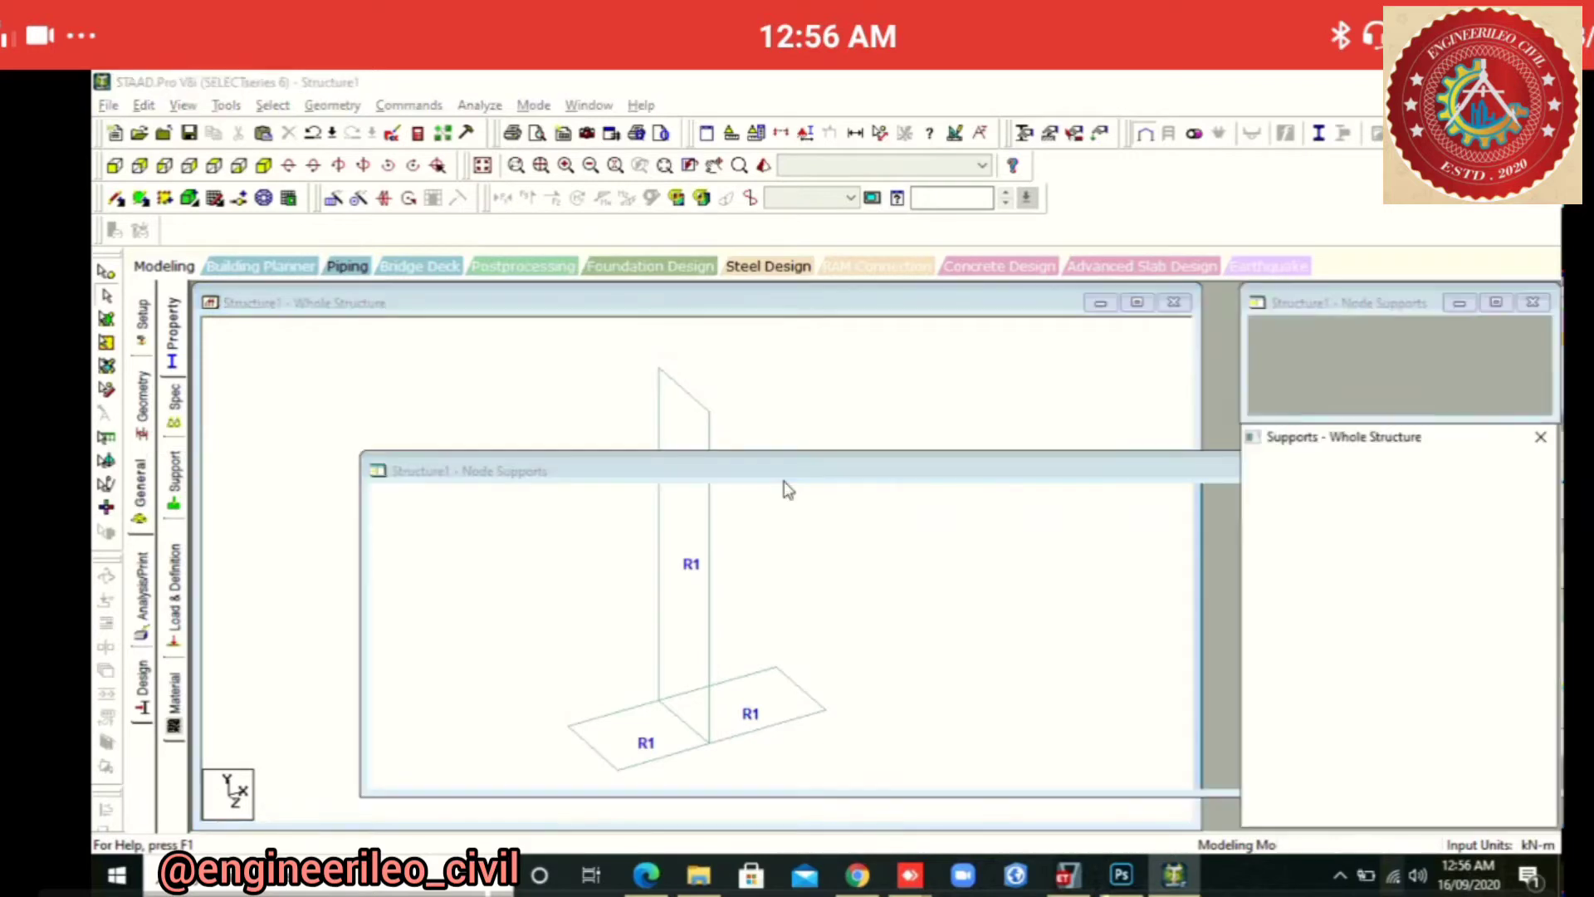
click(1397, 648)
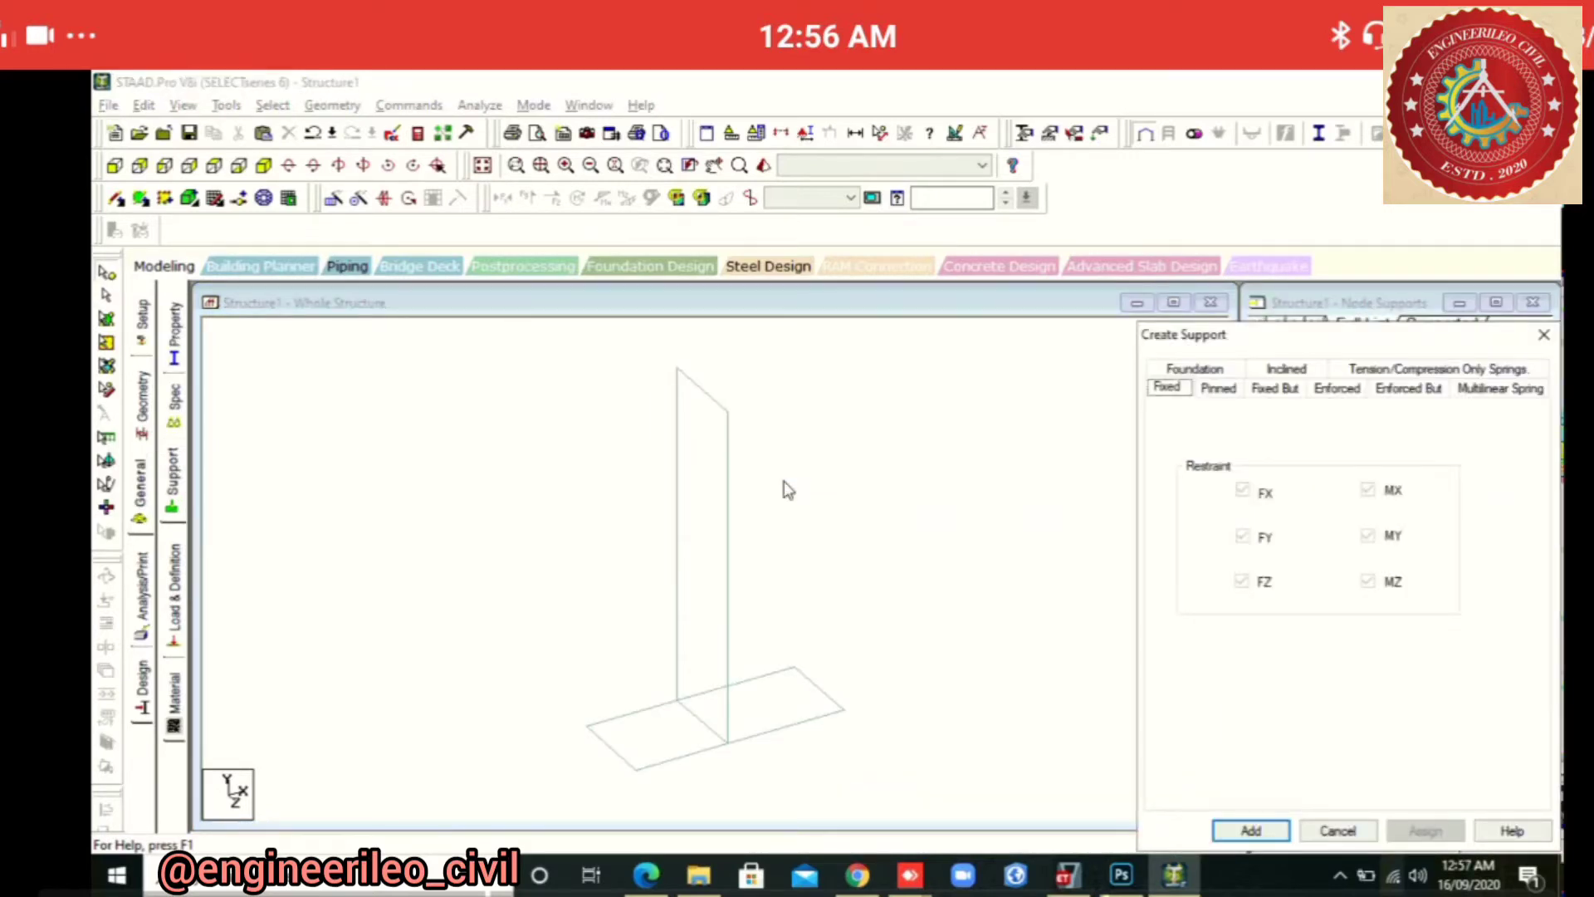
click(1251, 830)
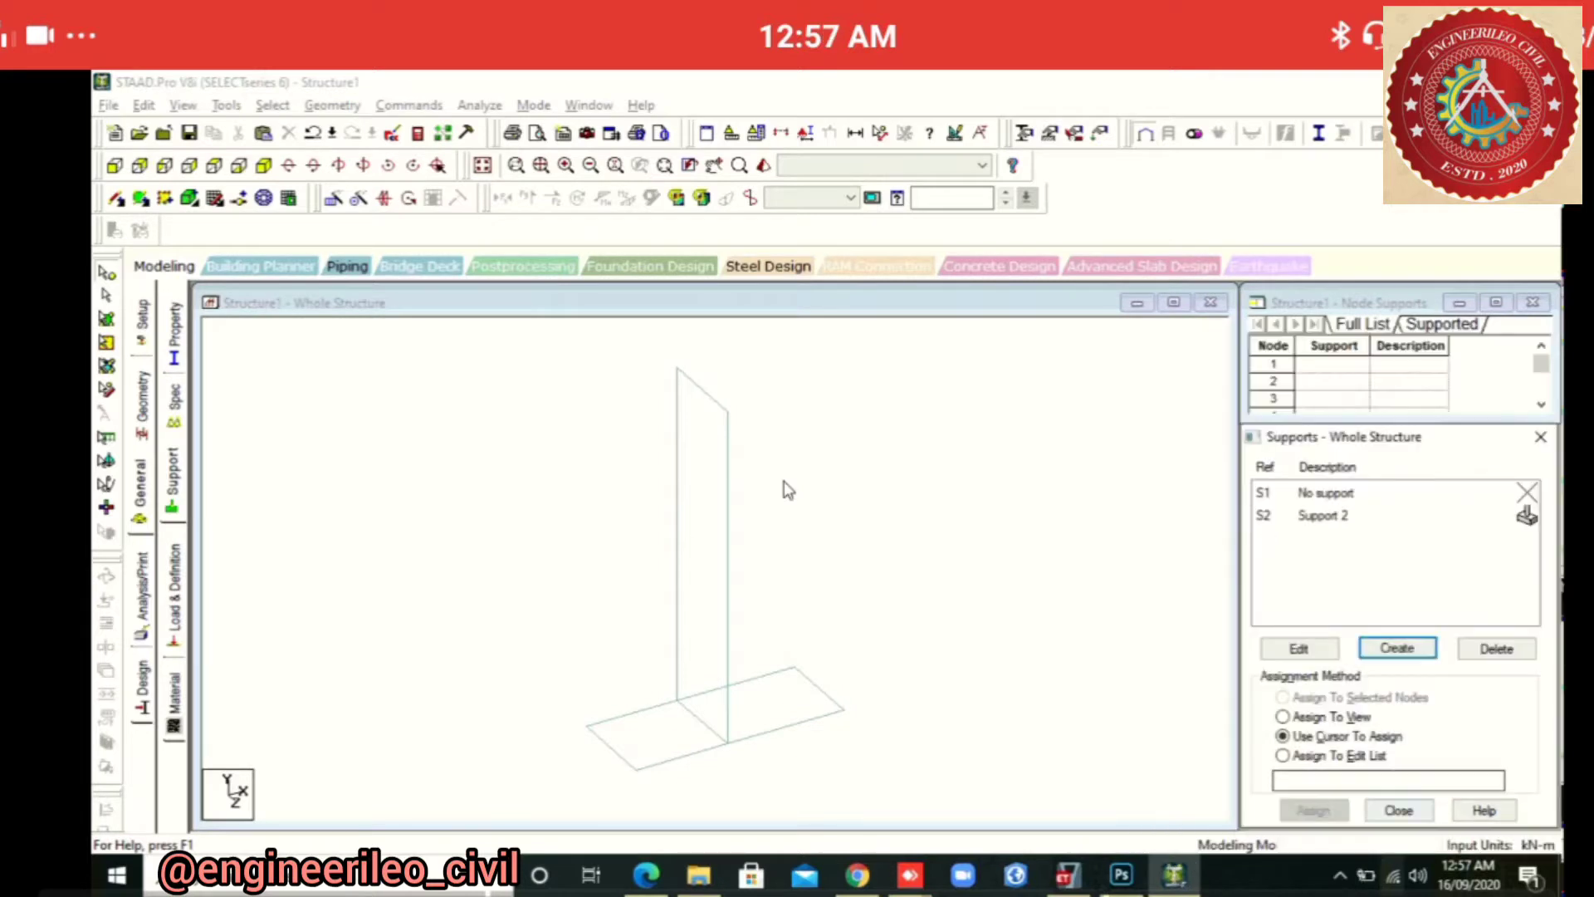
Assign the fixed support to the two nodes where the stem meets the base slab, selecting them in the front view
click(1324, 515)
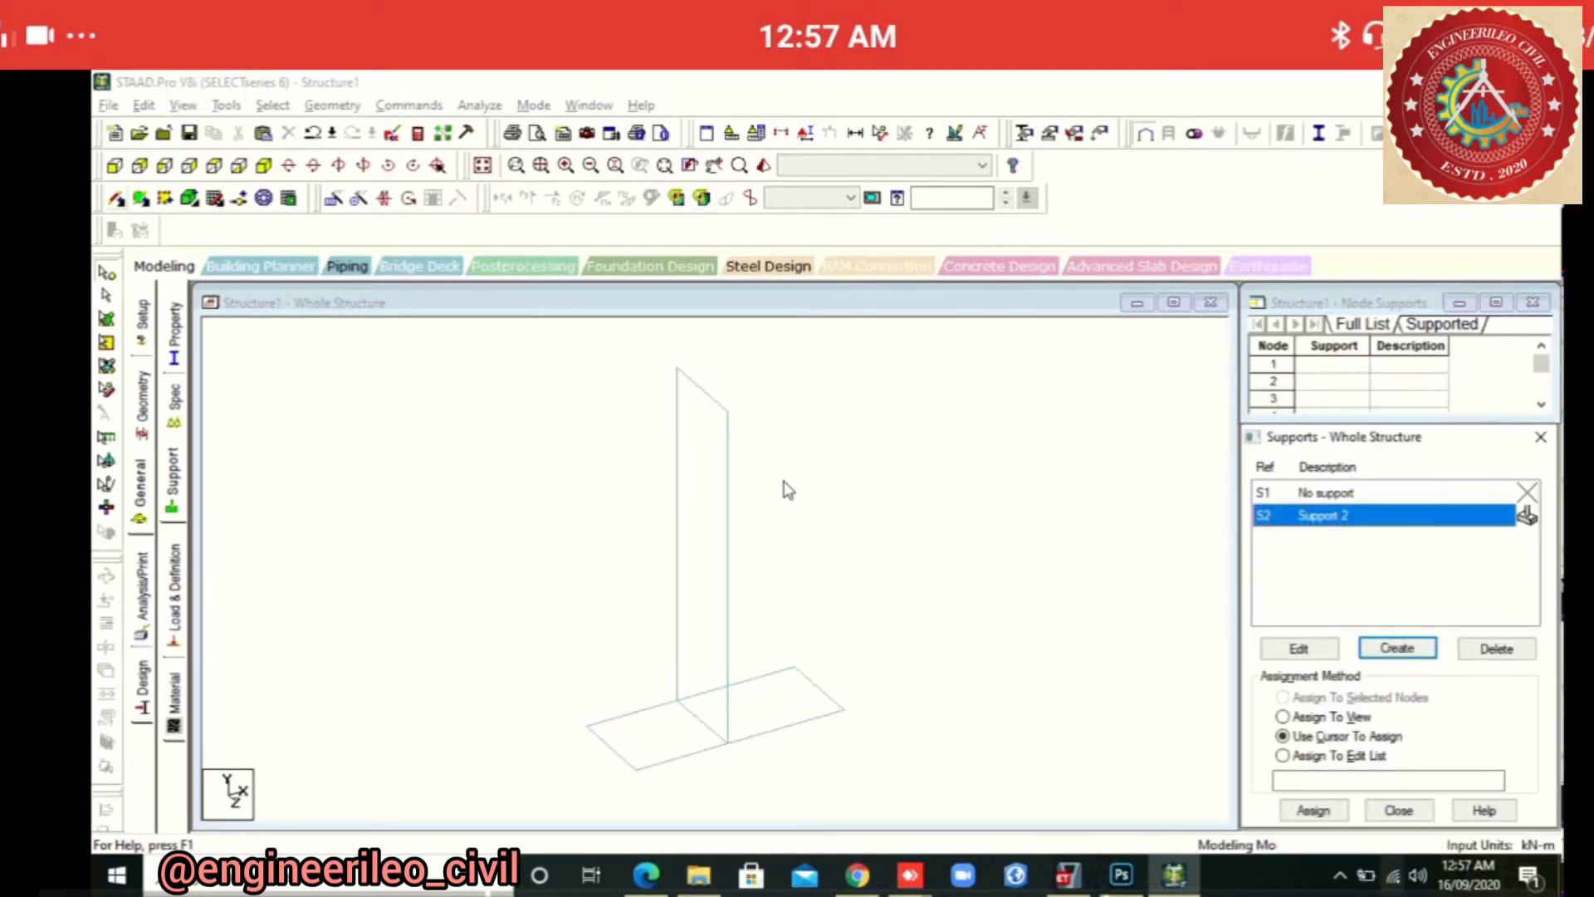
click(115, 165)
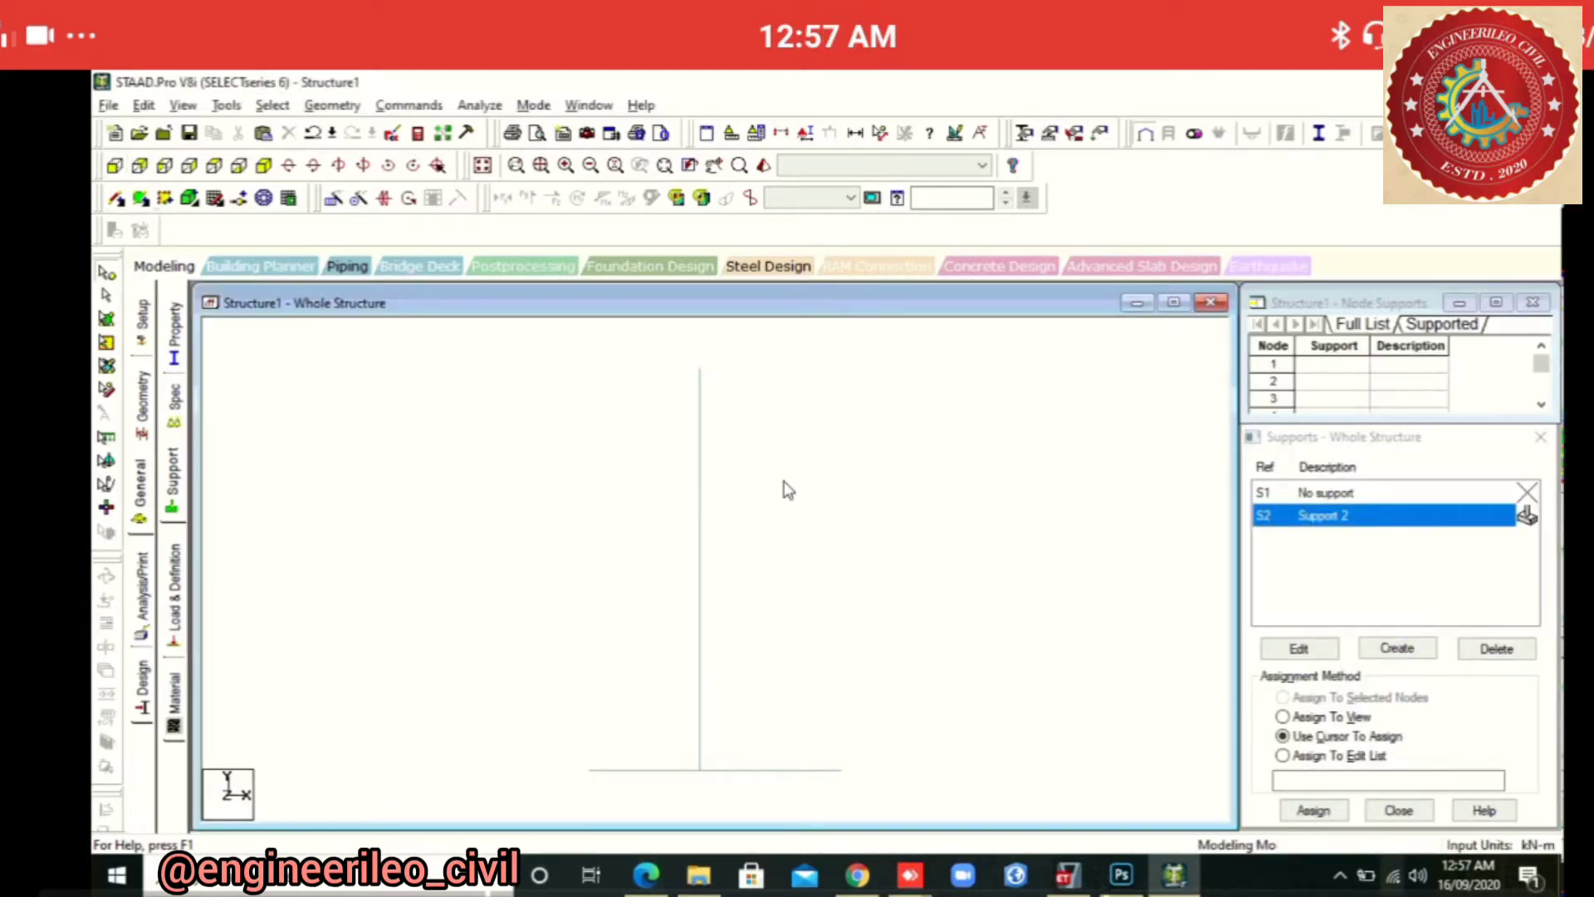
drag(689, 757, 711, 784)
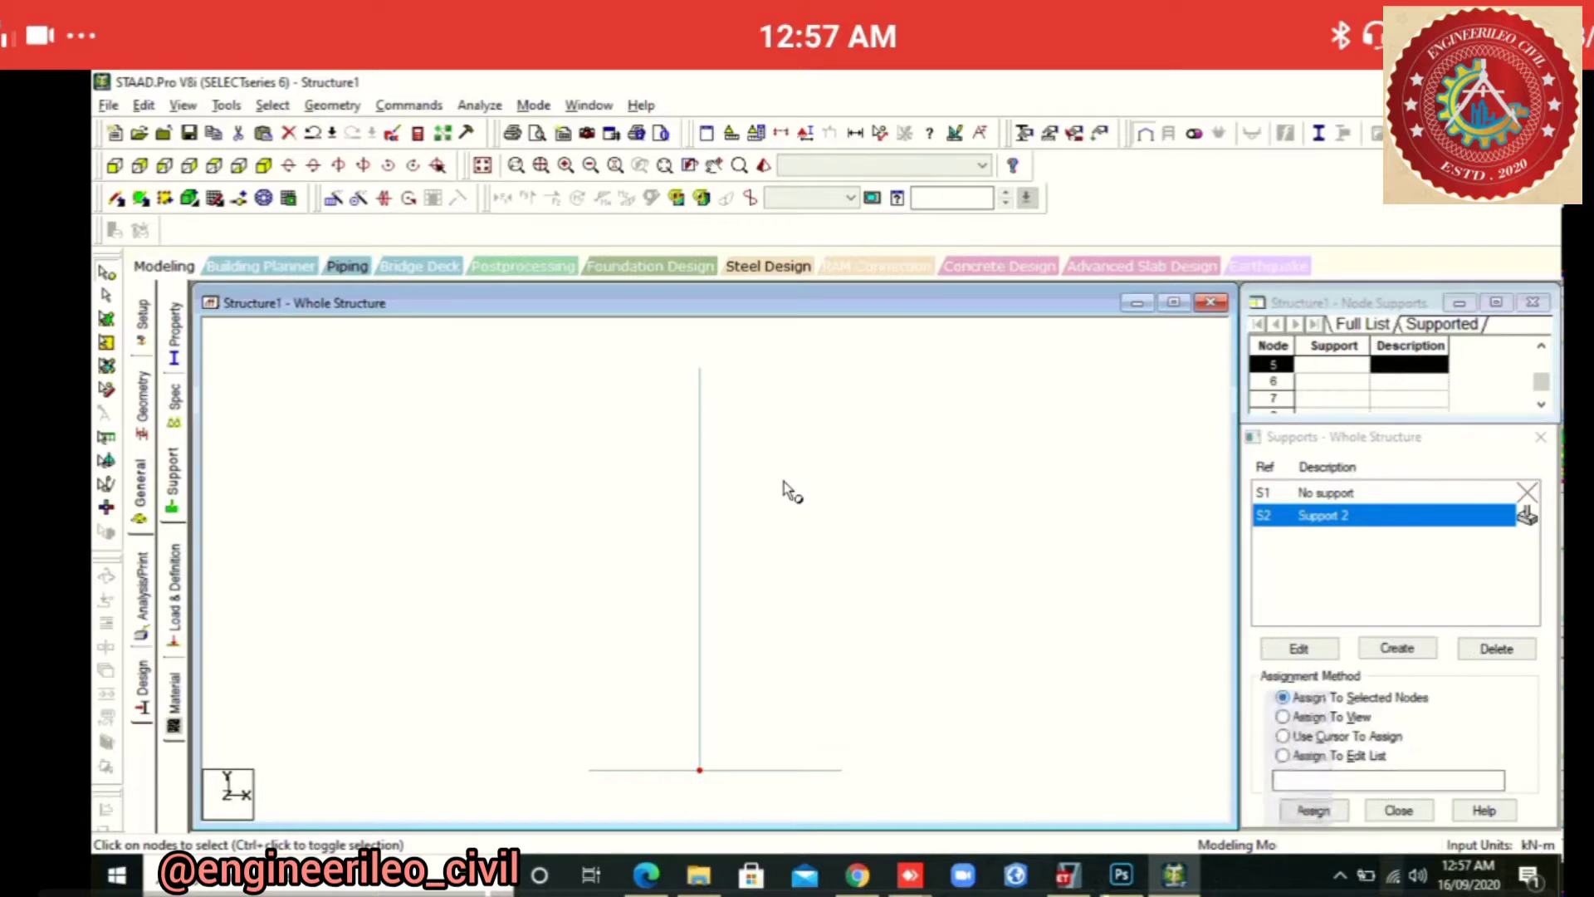
click(1313, 810)
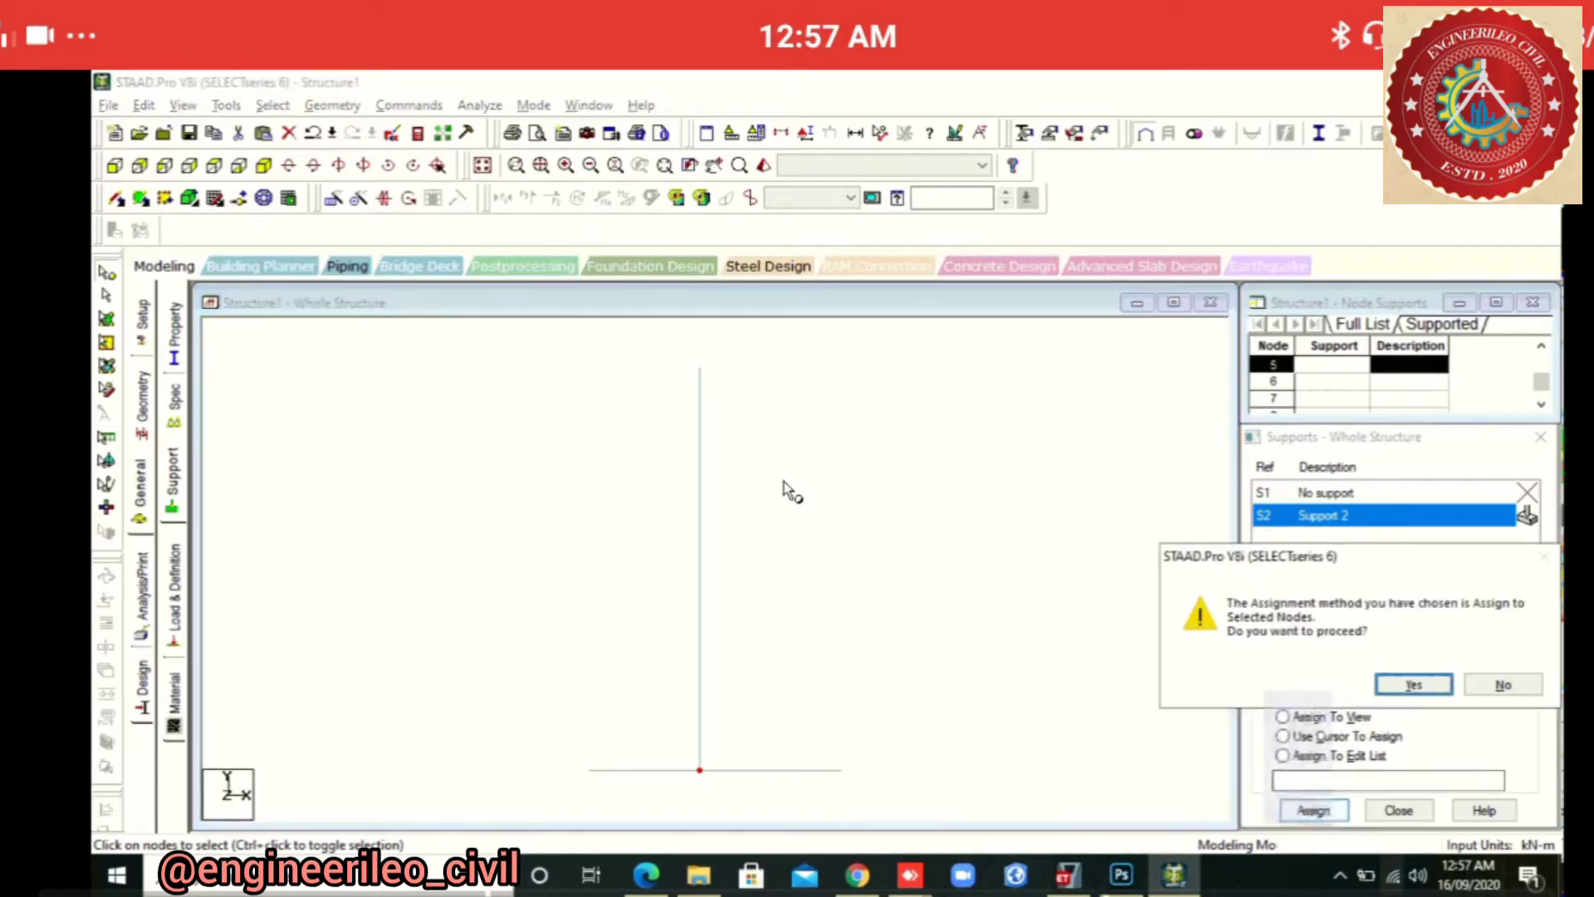
click(1409, 684)
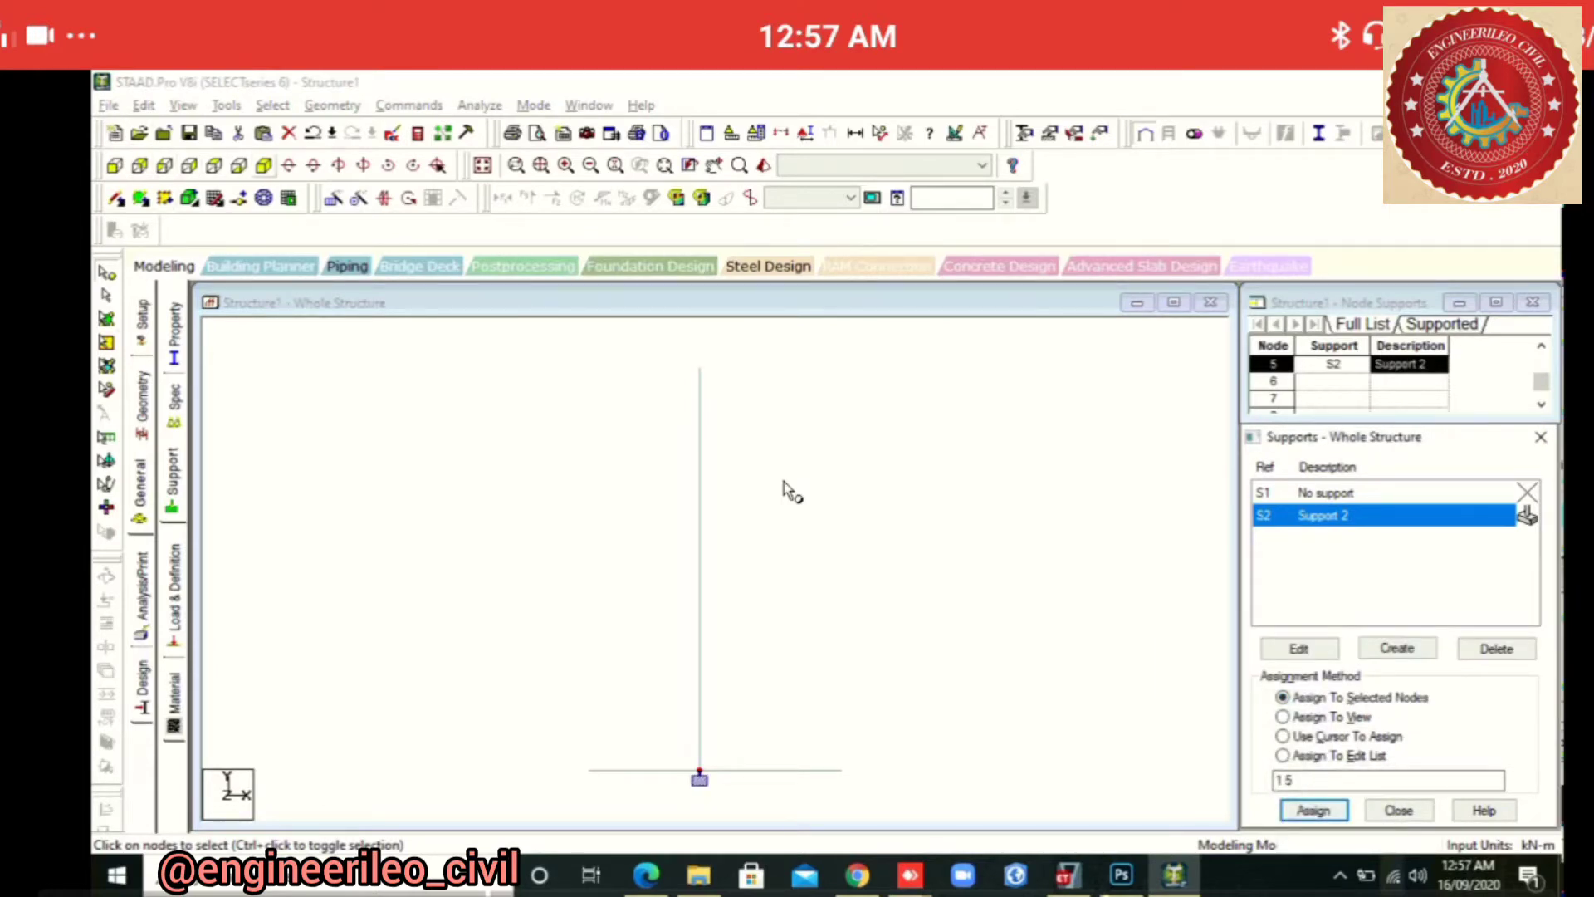
Show the wall in isometric view and examine the load diagram on page 3 of the PDF drawing
click(264, 165)
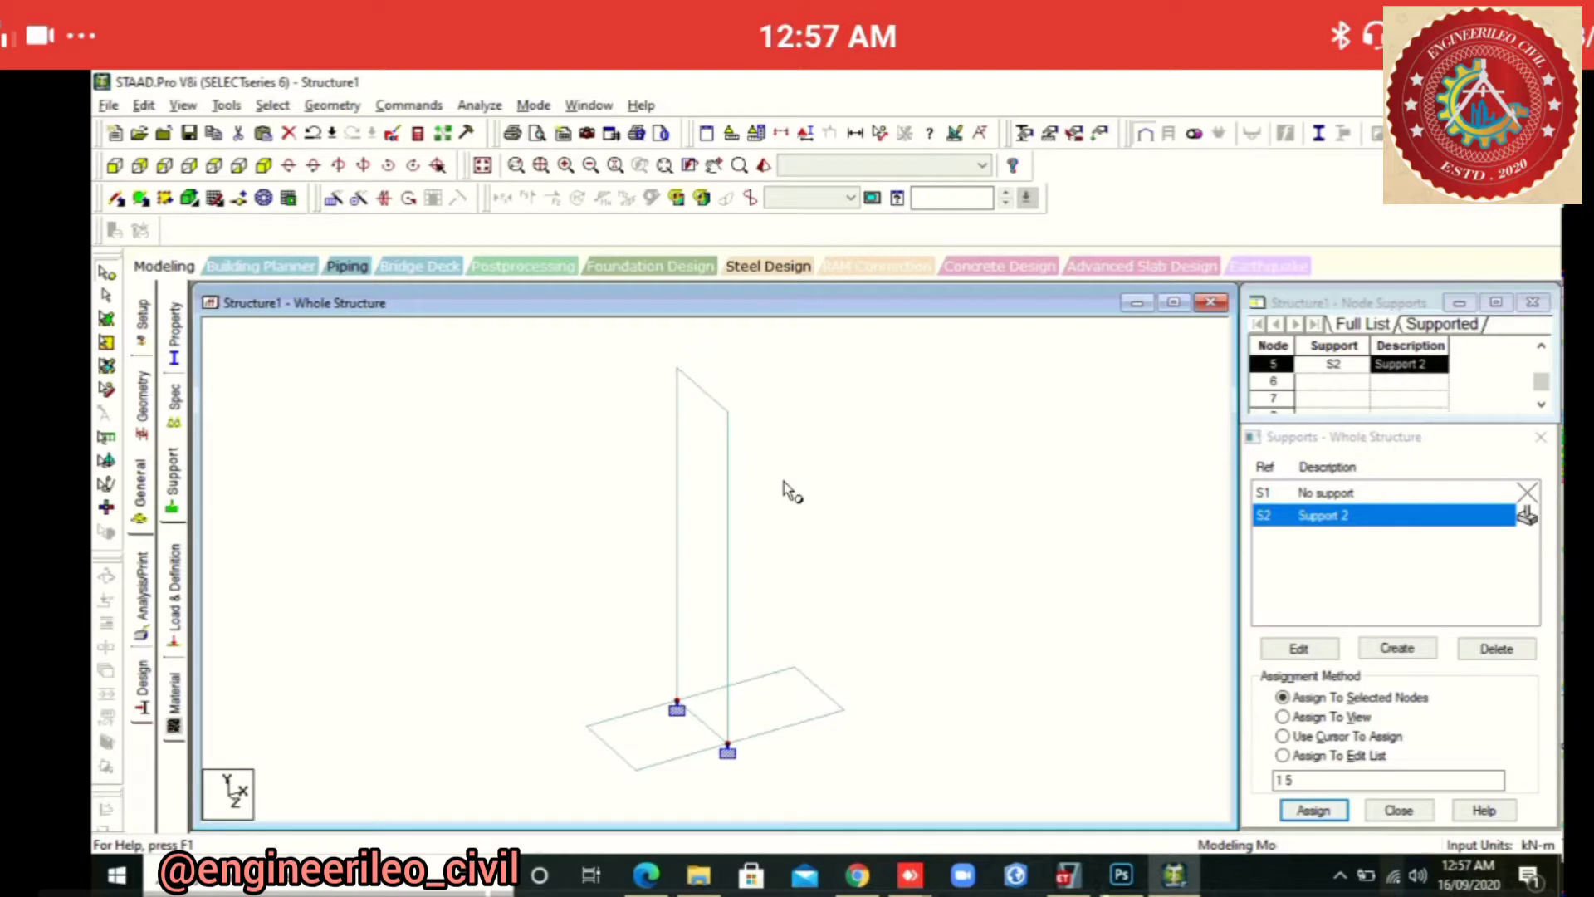
click(174, 594)
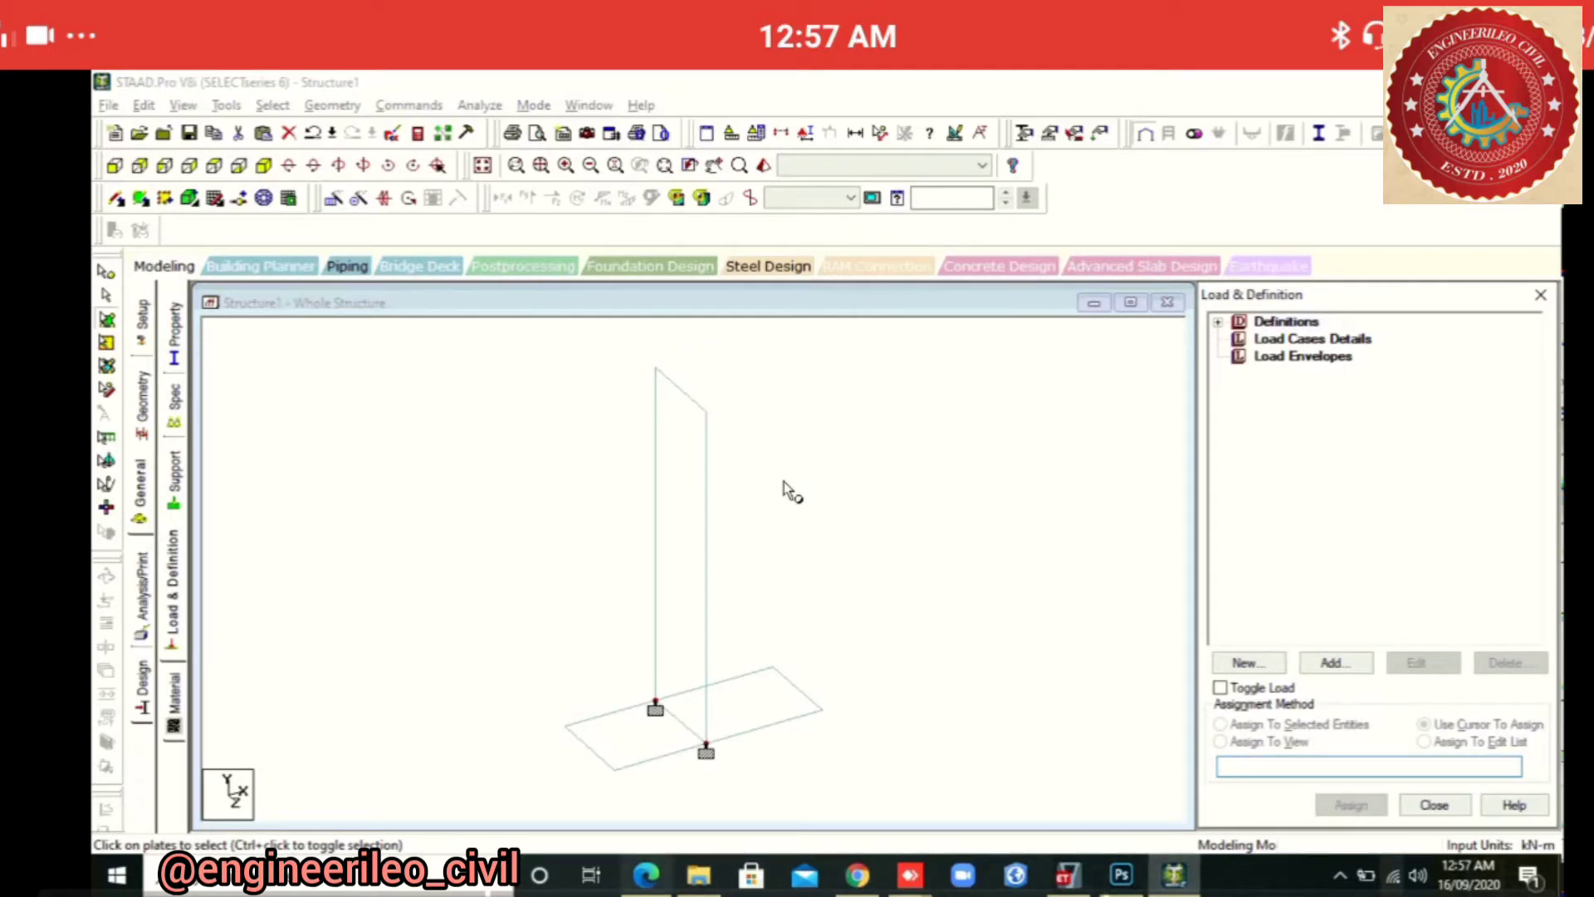
click(646, 874)
scroll(784, 488, down, 15)
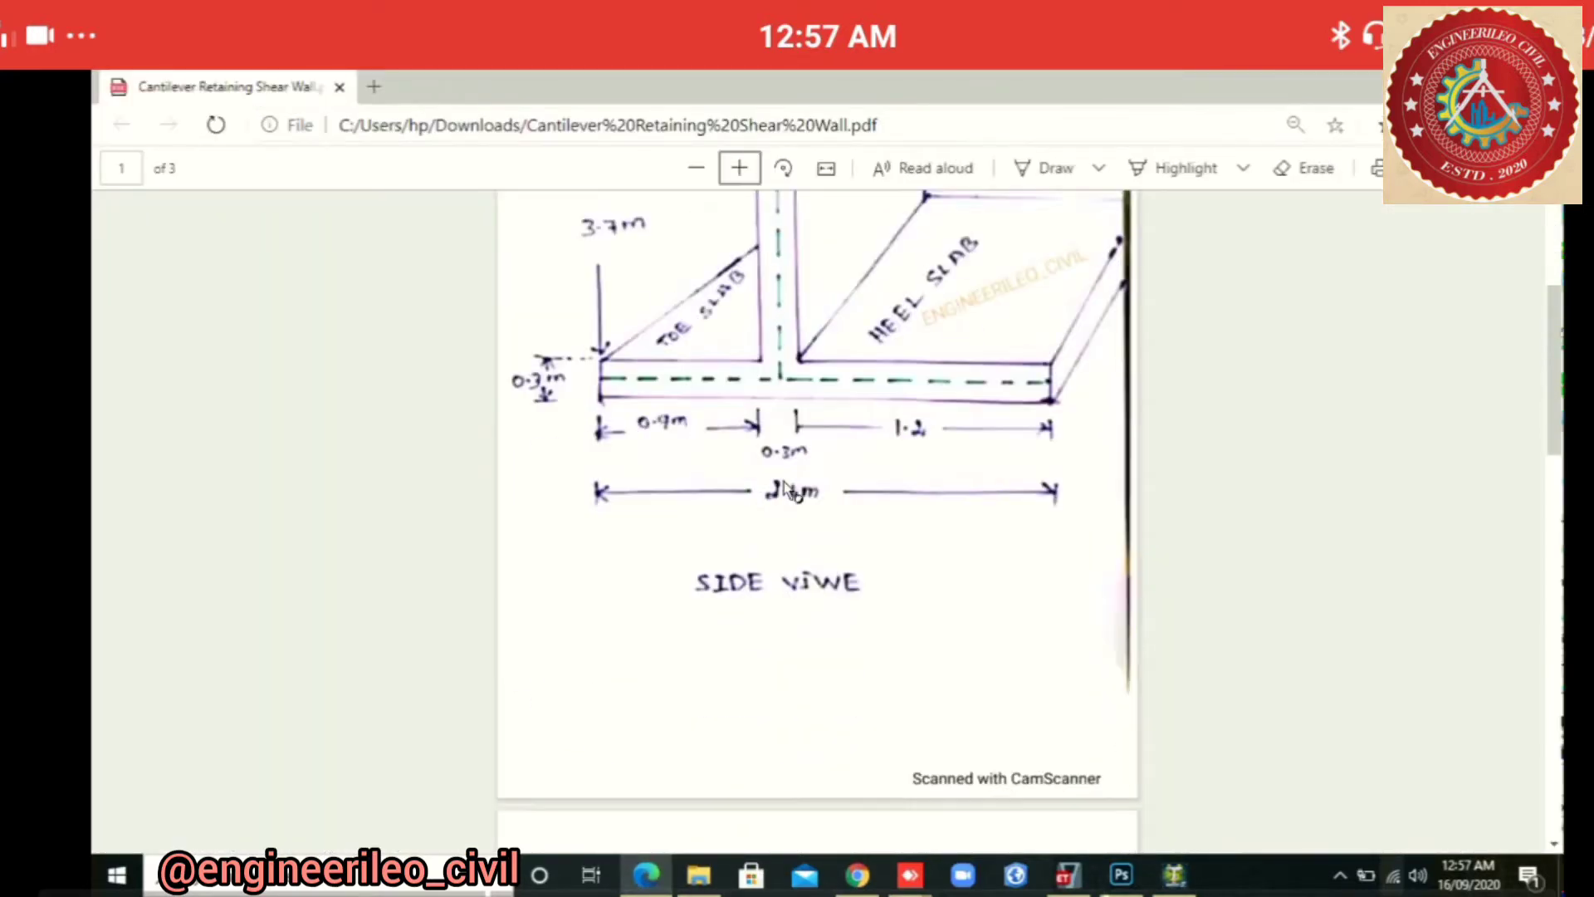
scroll(785, 488, down, 8)
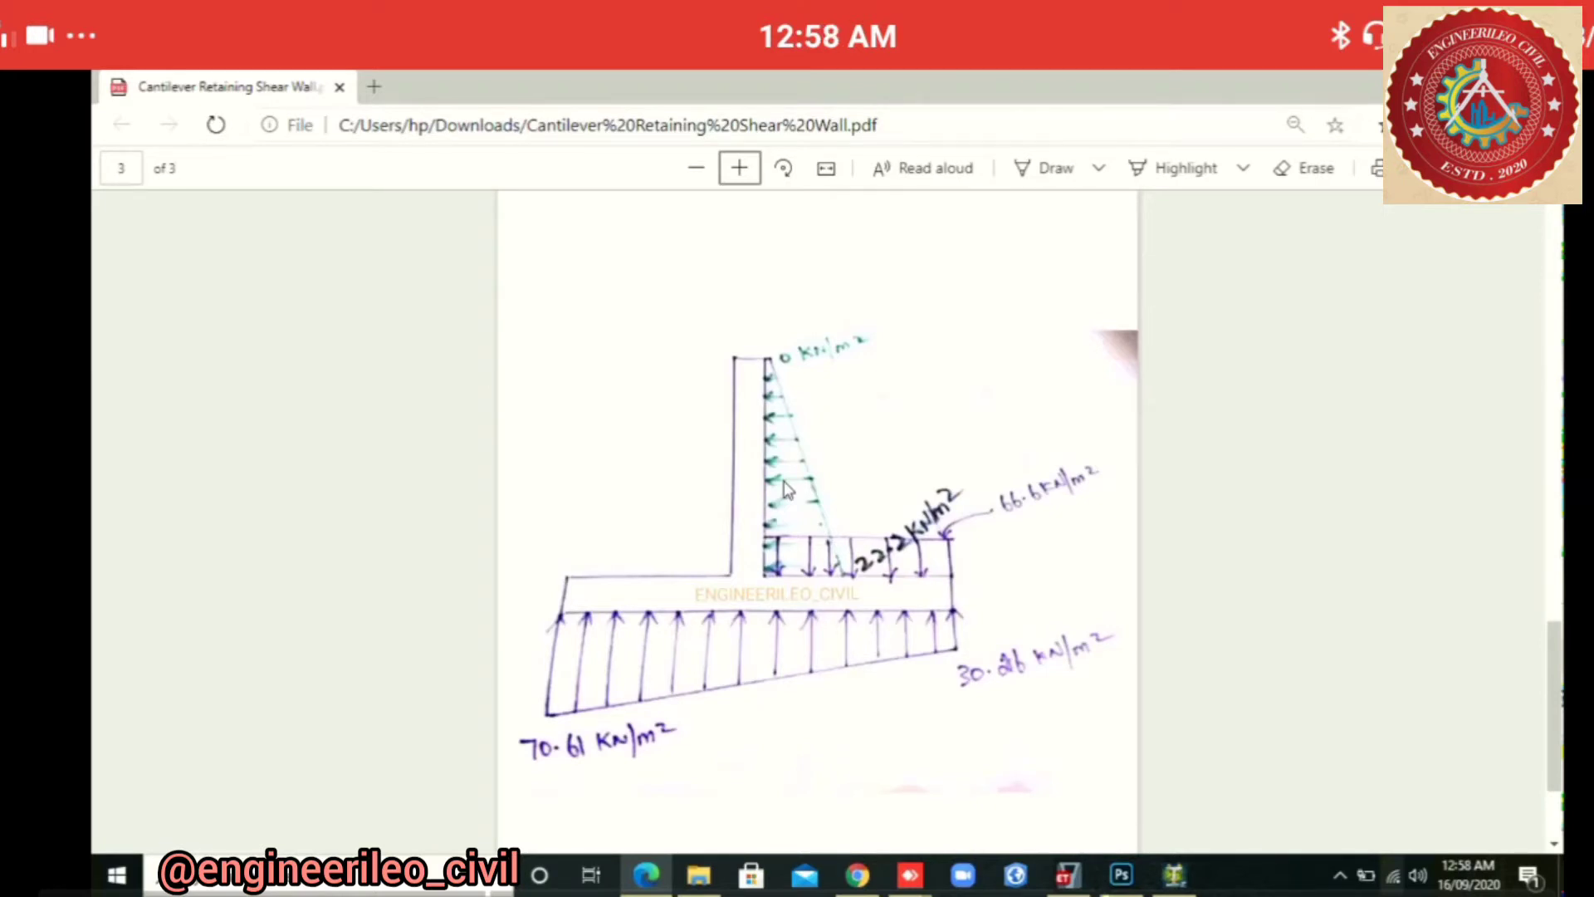
key(alt+Tab)
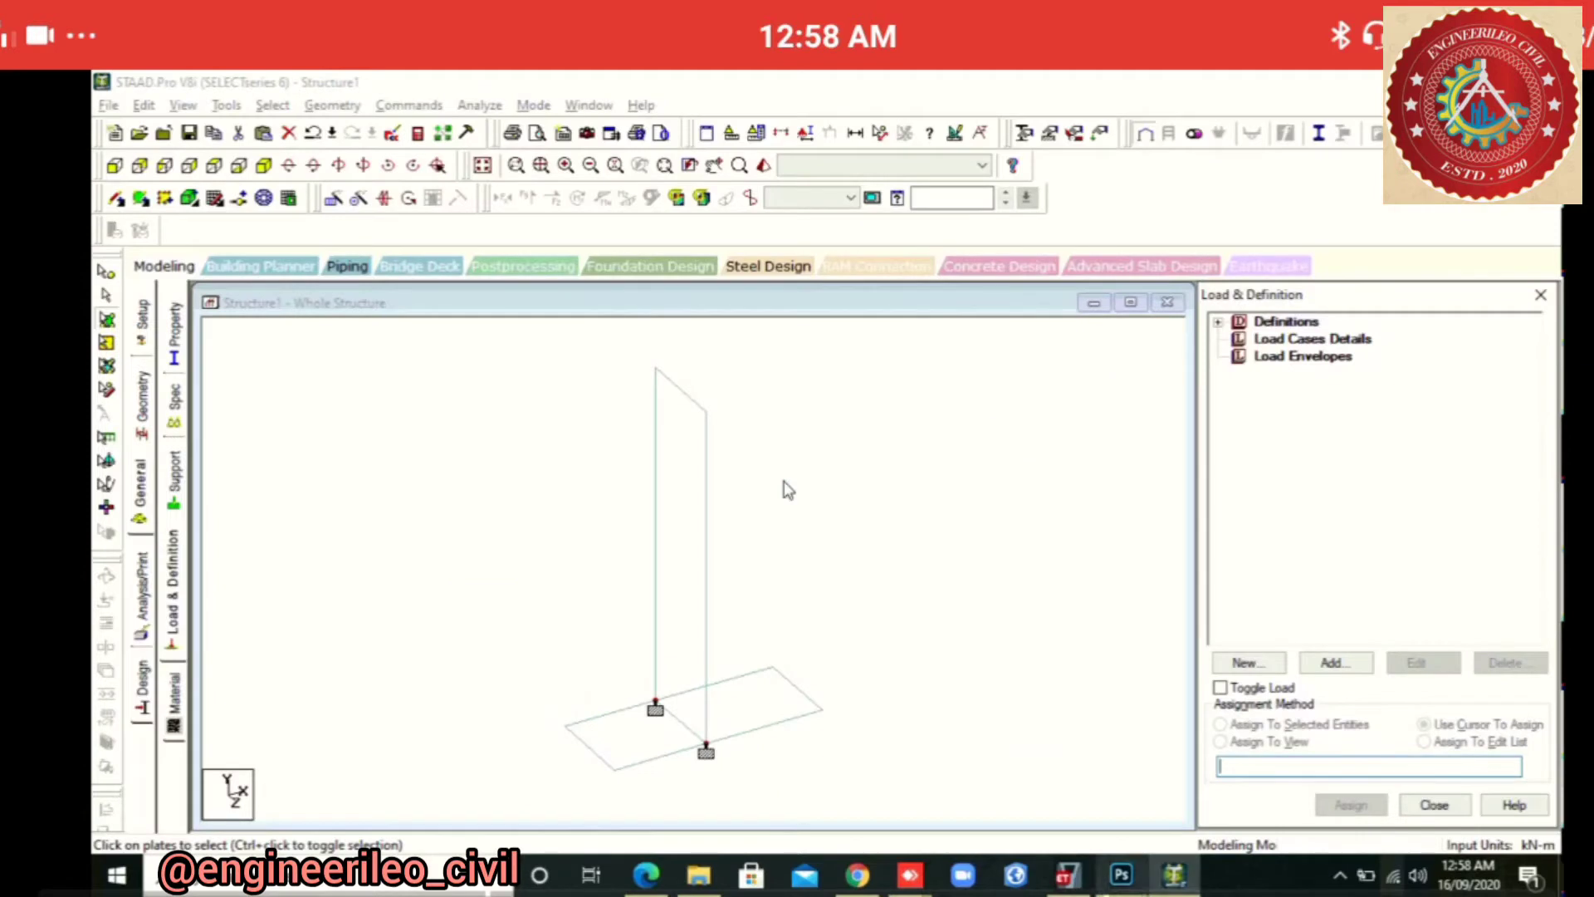
Create primary load case 1 with the Dead loading type and the title DL
click(1312, 339)
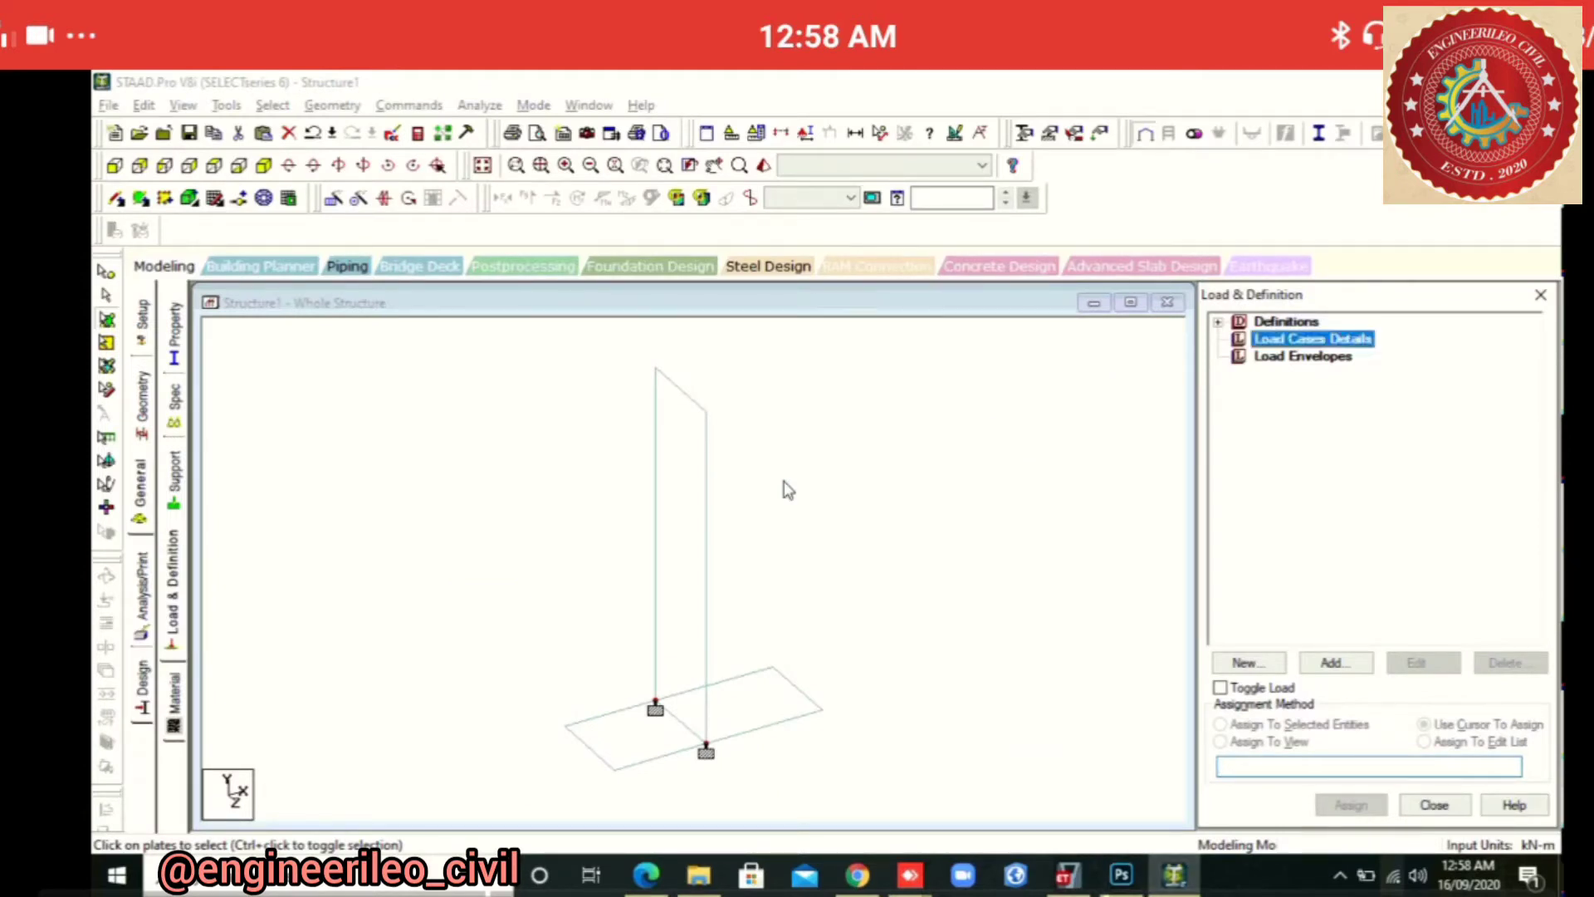
click(1336, 663)
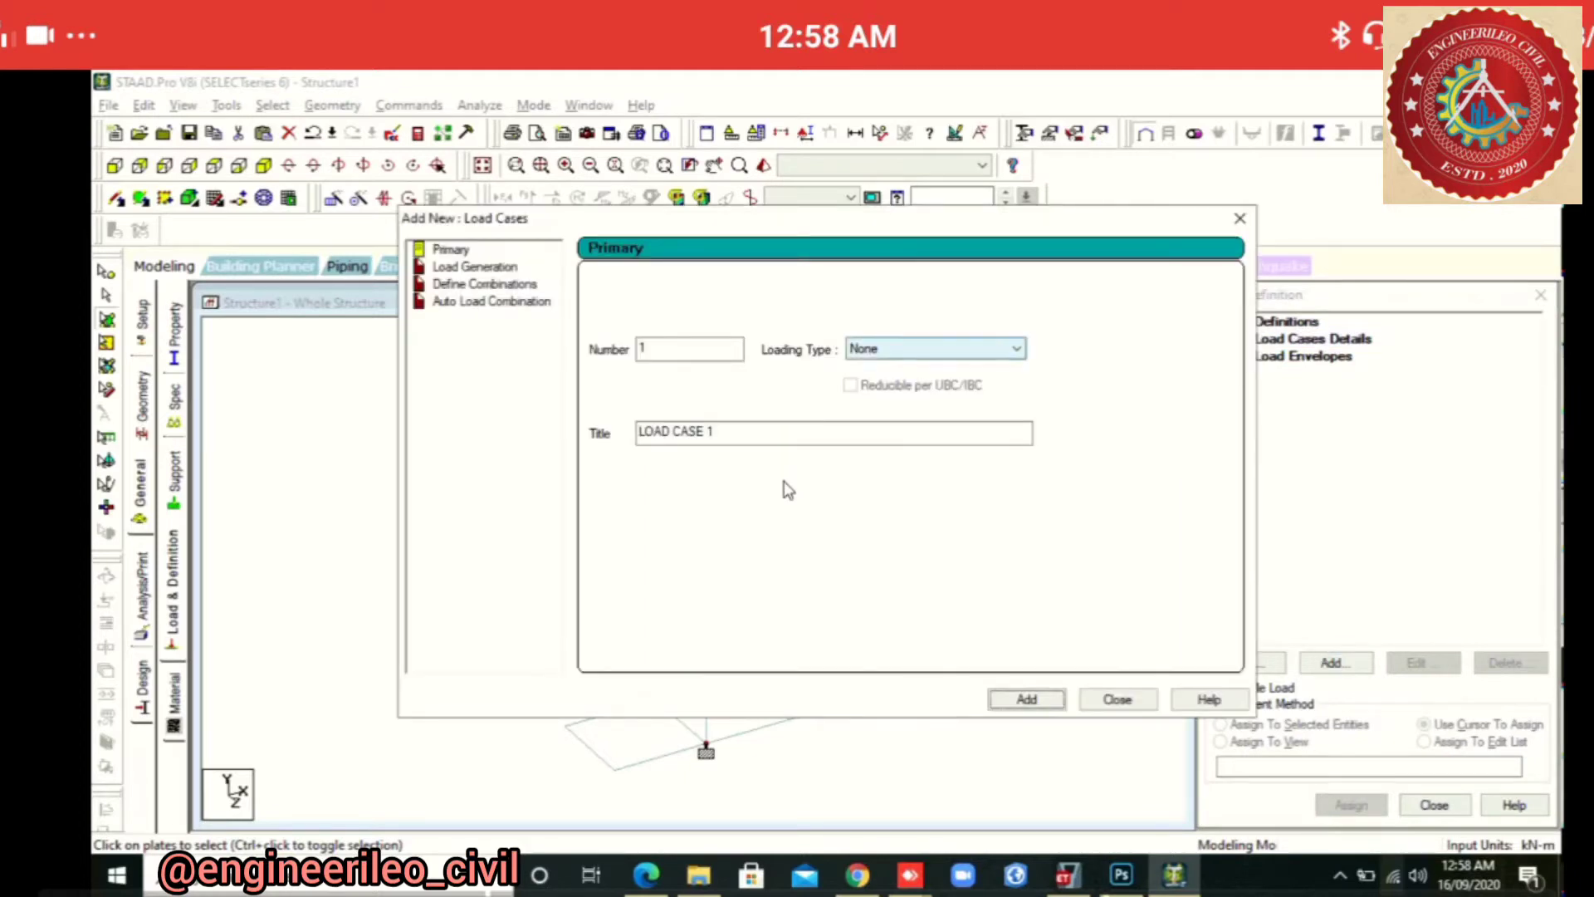
click(1017, 349)
click(881, 380)
key(Tab)
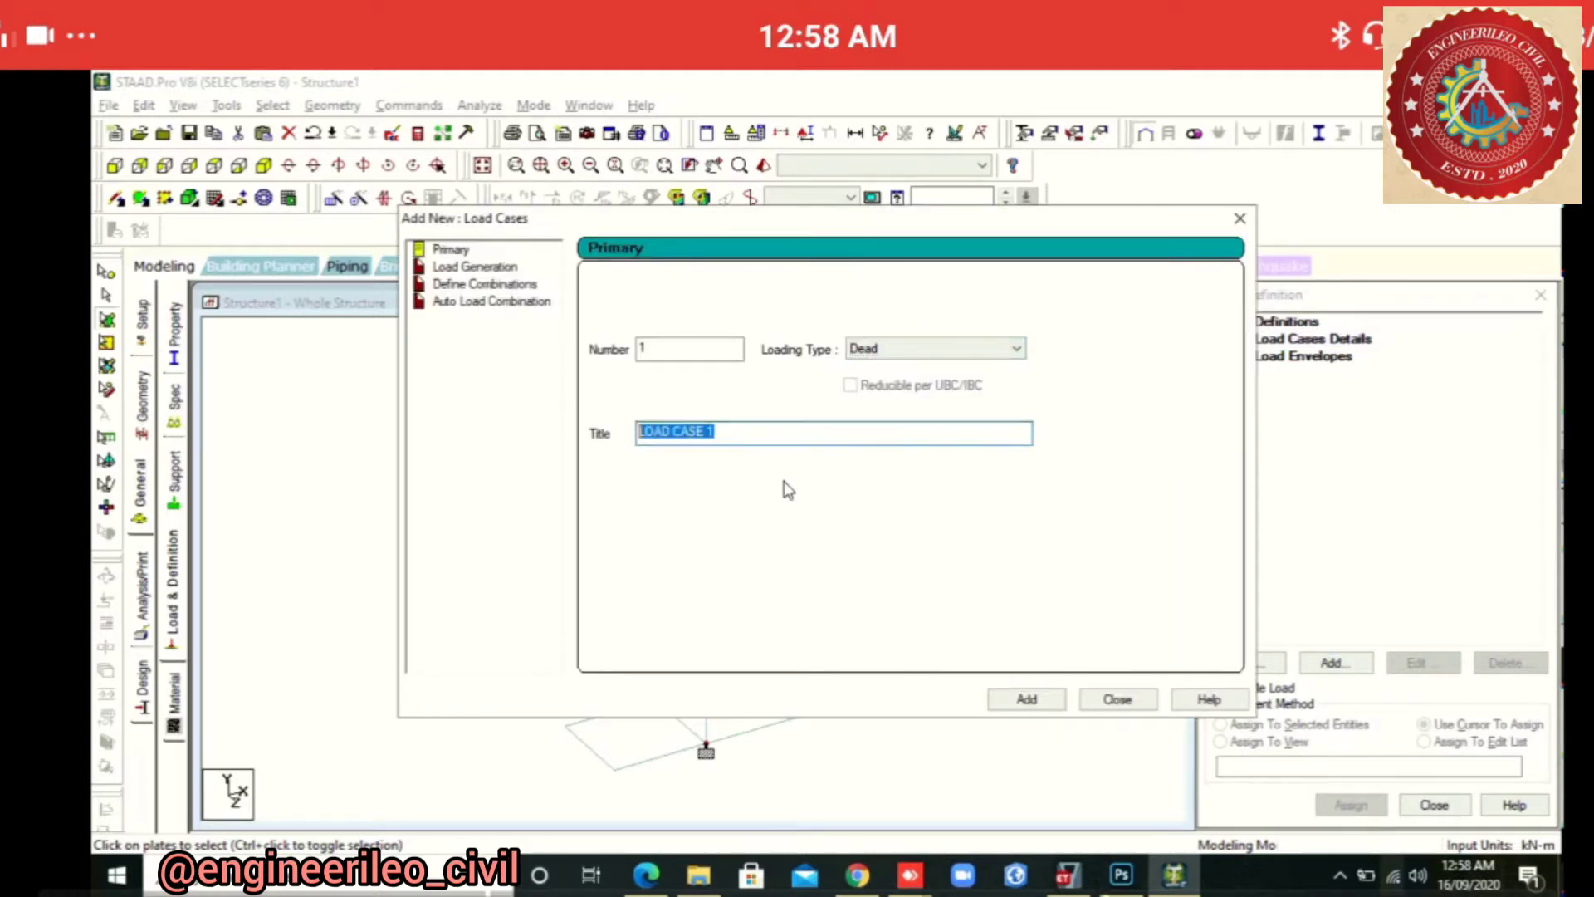
text(L)
key(Return)
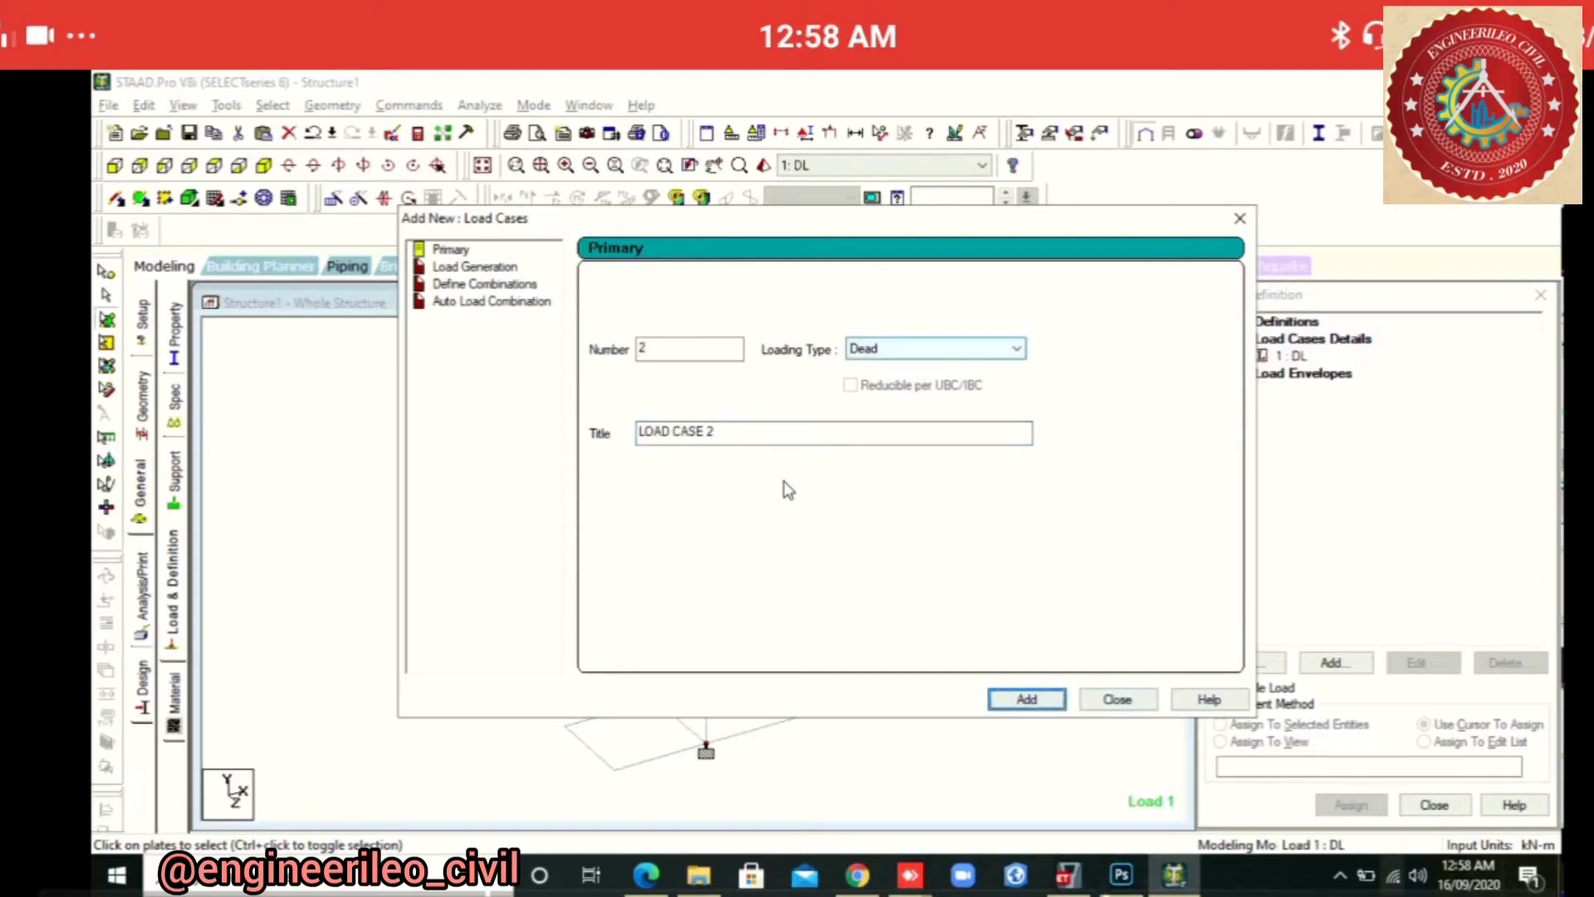
Create load case 2 with the Live loading type and the title BF, consulting the load diagram in the PDF
key(alt+Down)
key(Down)
key(Return)
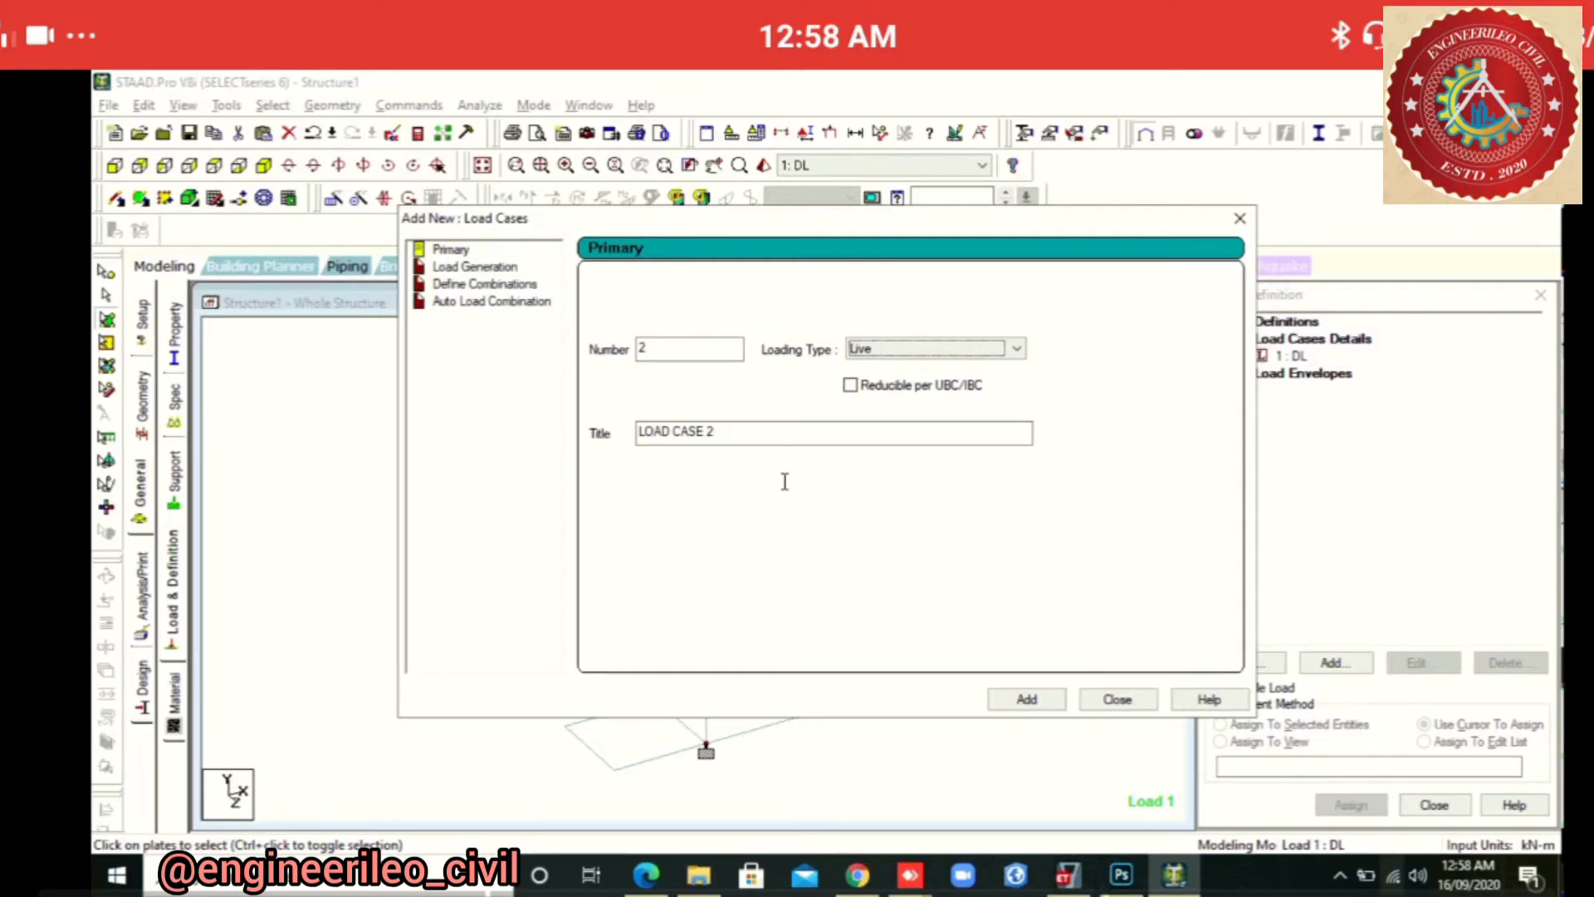
click(698, 875)
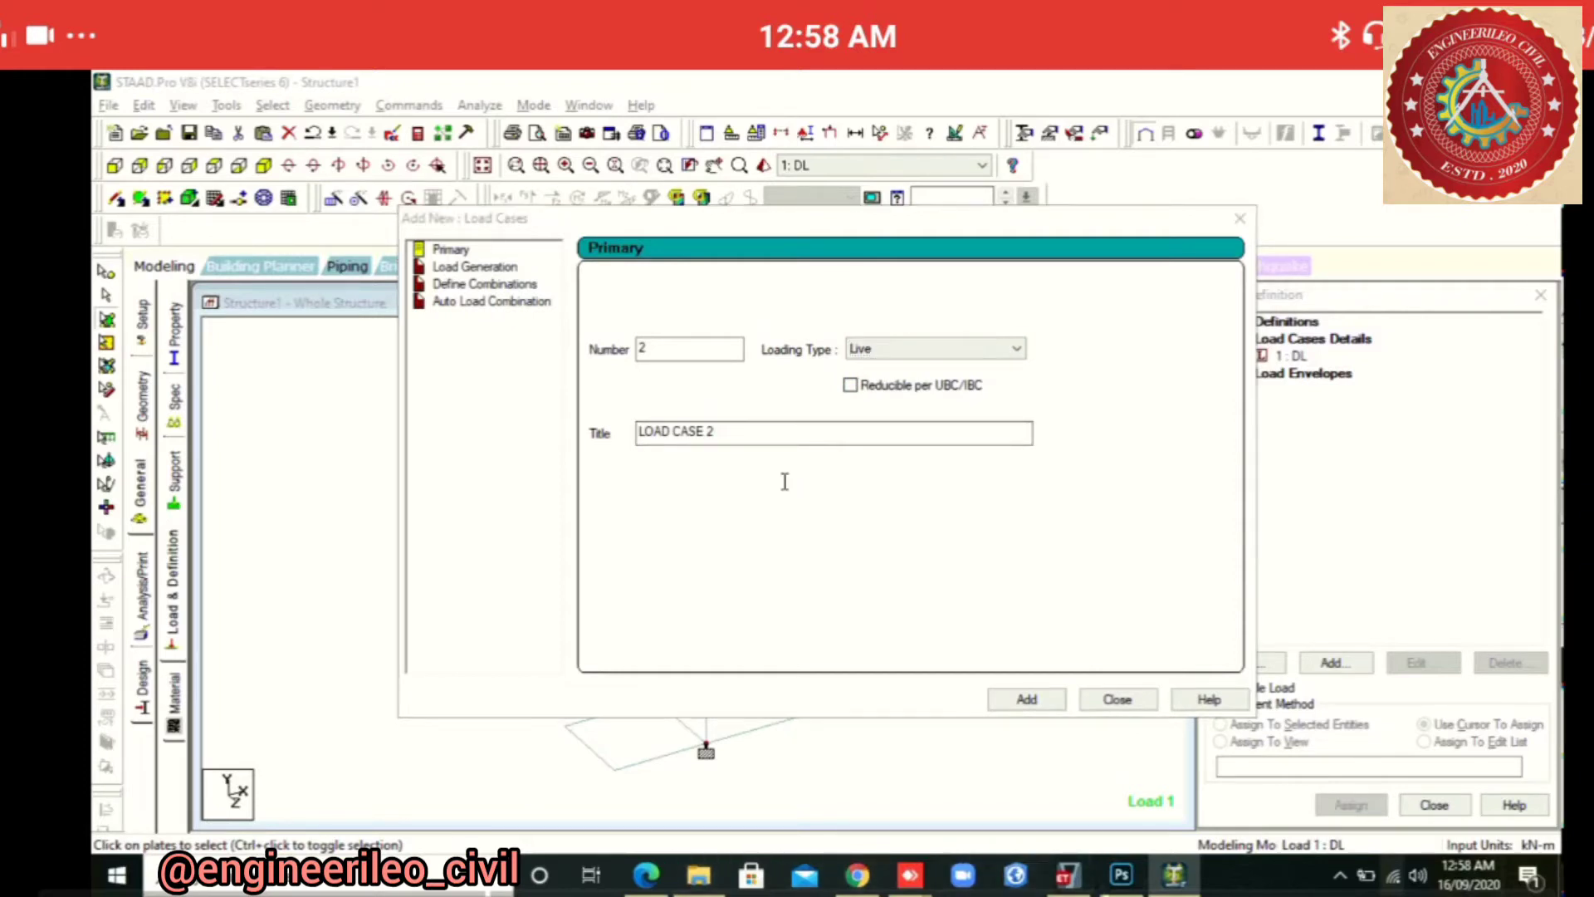
click(646, 875)
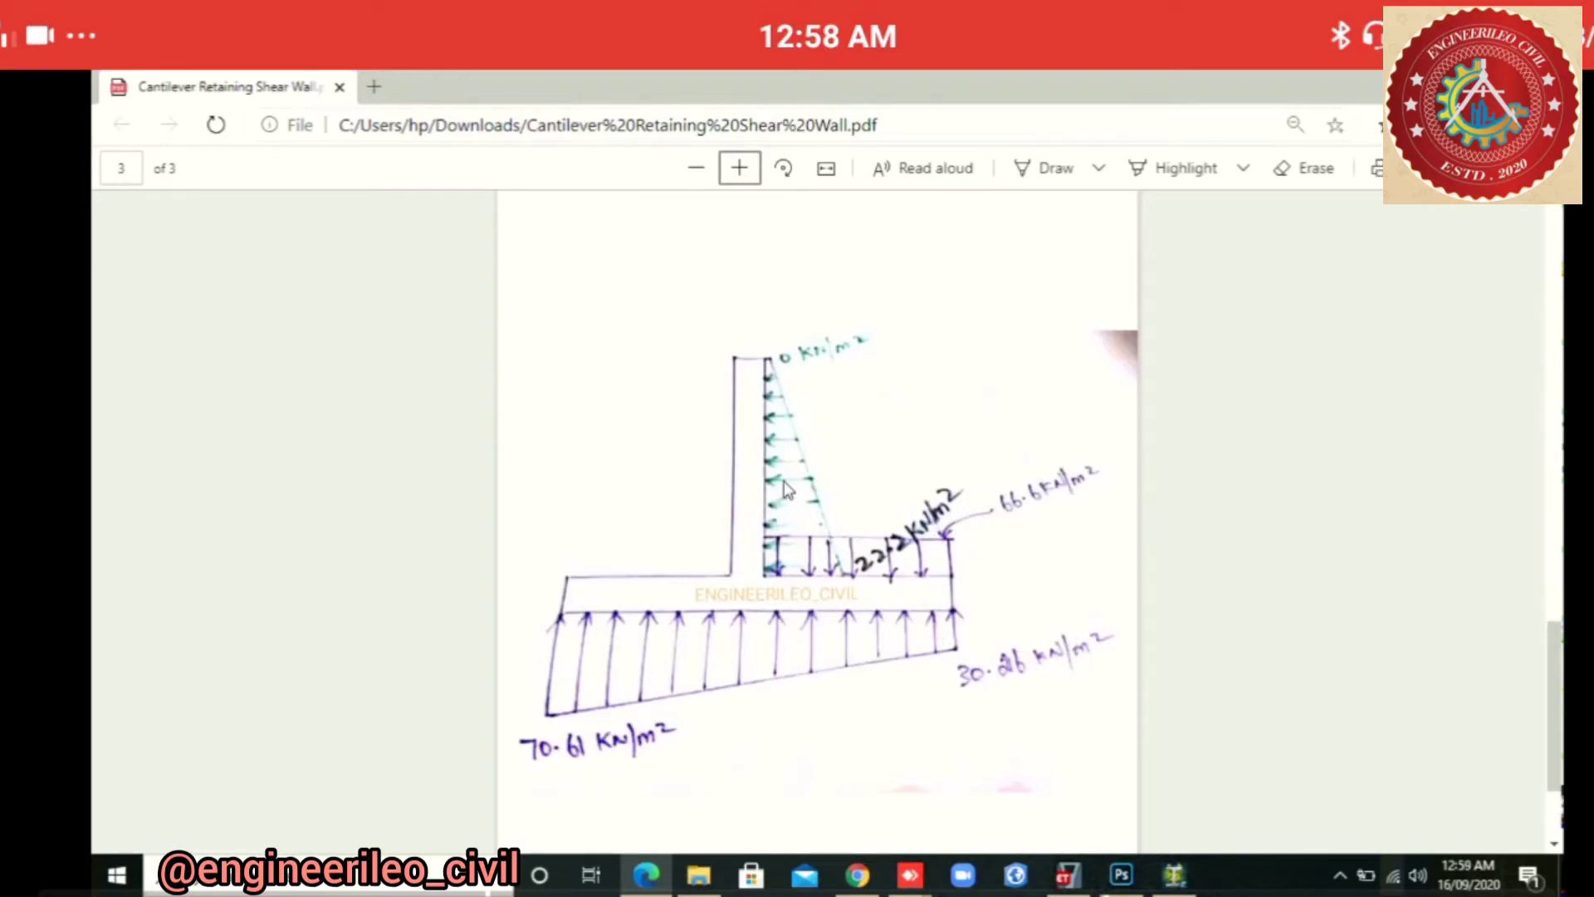
key(alt+Tab)
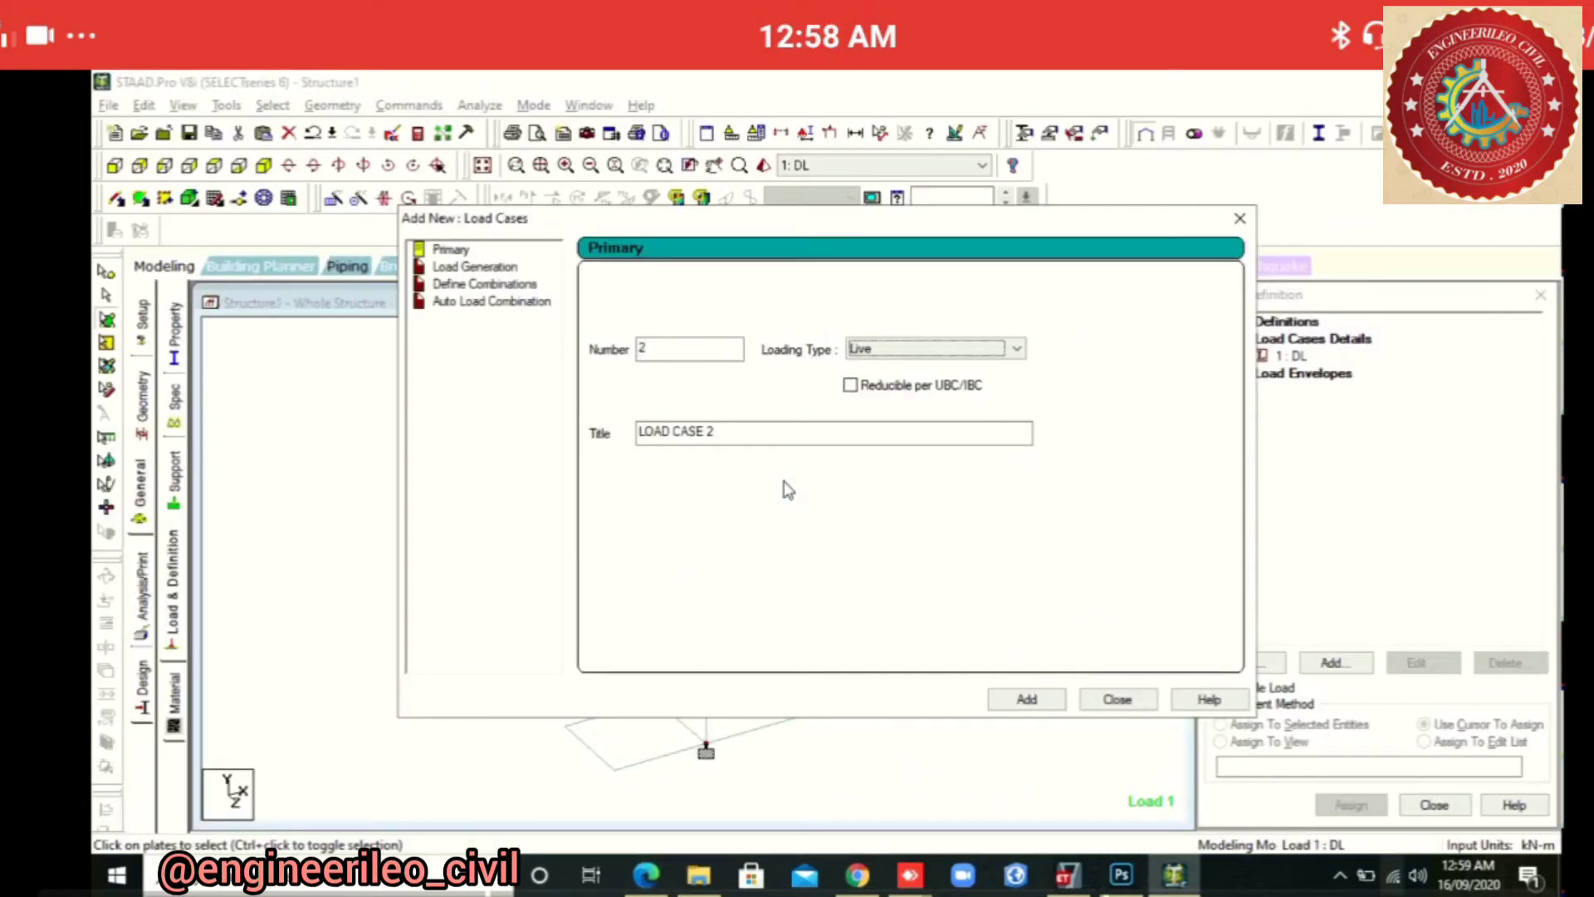
key(Tab)
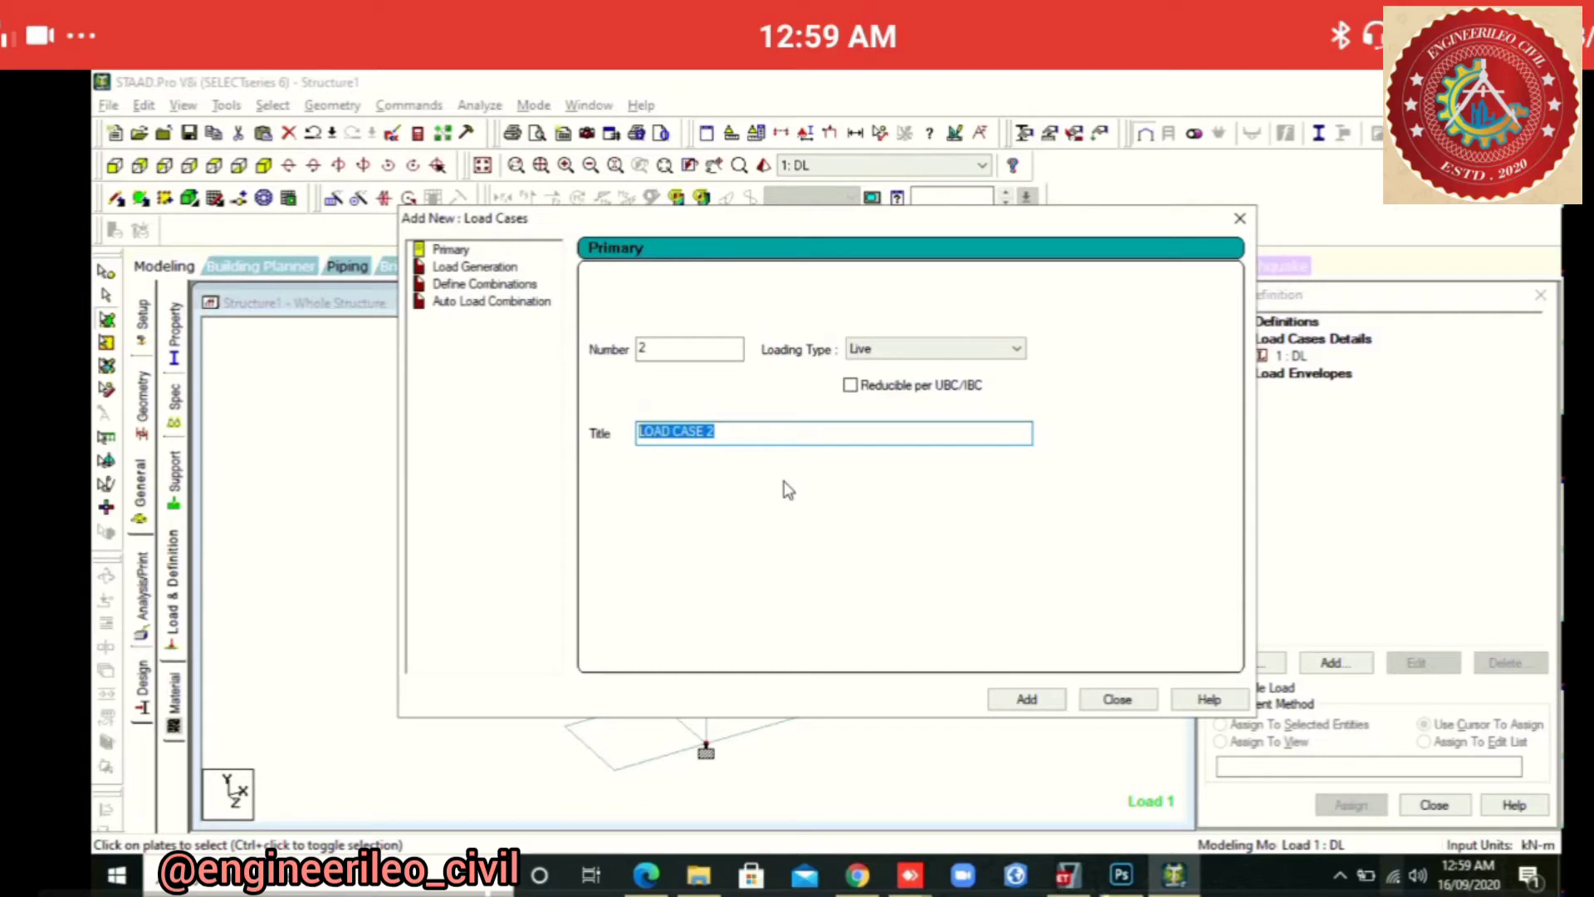
text(BF)
key(Return)
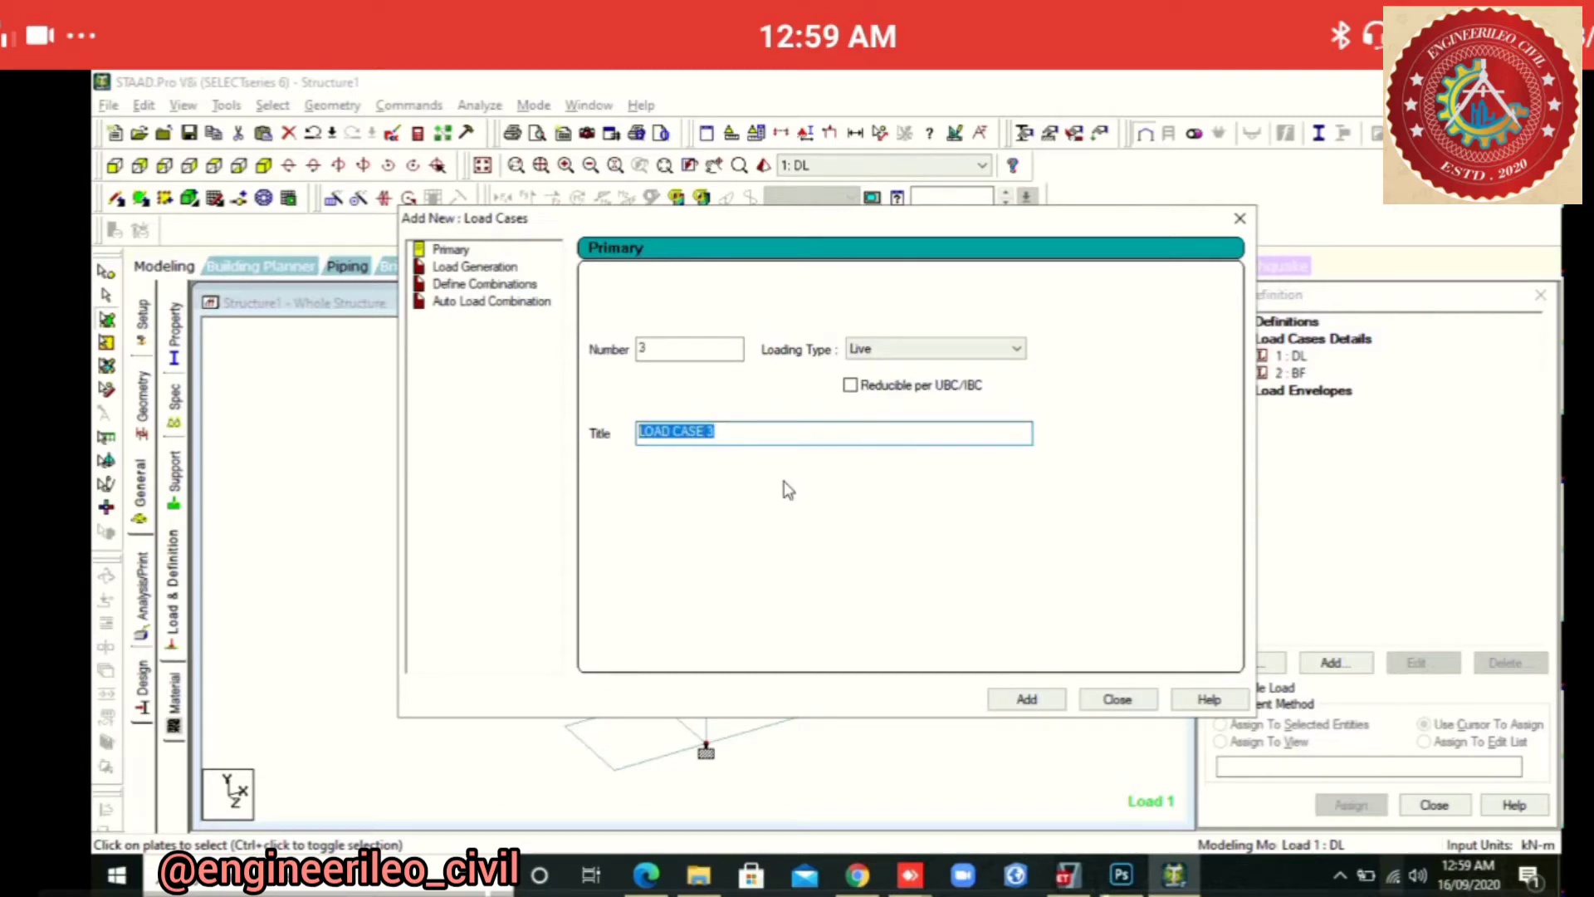
Add load case 3 of the Live loading type with the title AEP
text(AR)
key(BackSpace)
text(EP)
key(Return)
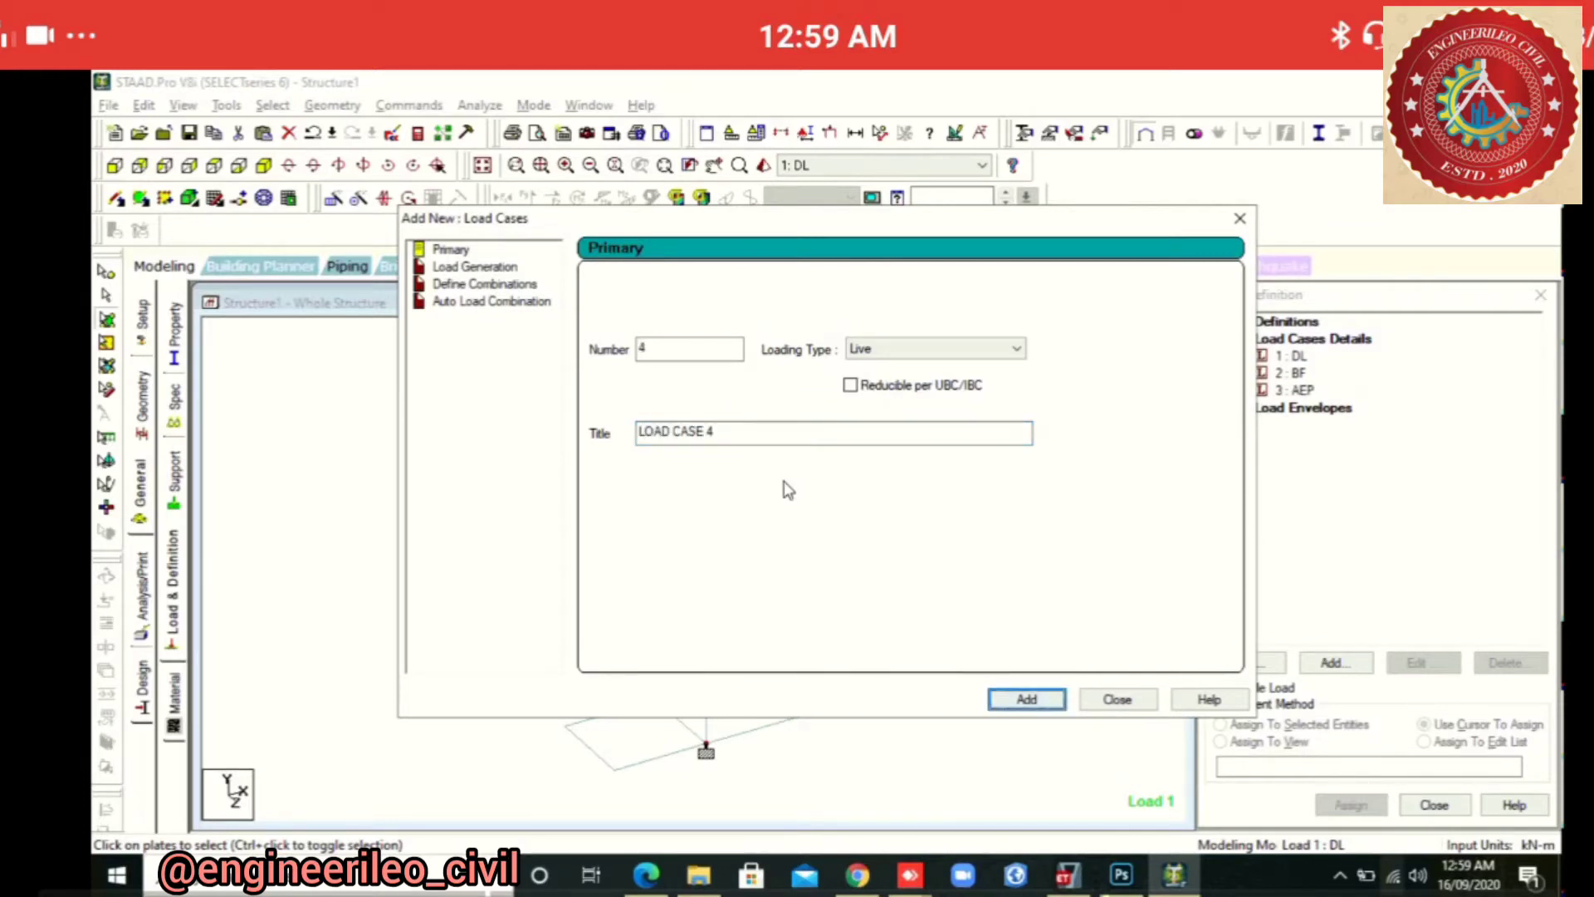
Add Live load cases 4 and 5 titled UP1 and UP2, and finish defining the load cases
key(shift+Tab)
text(UP1)
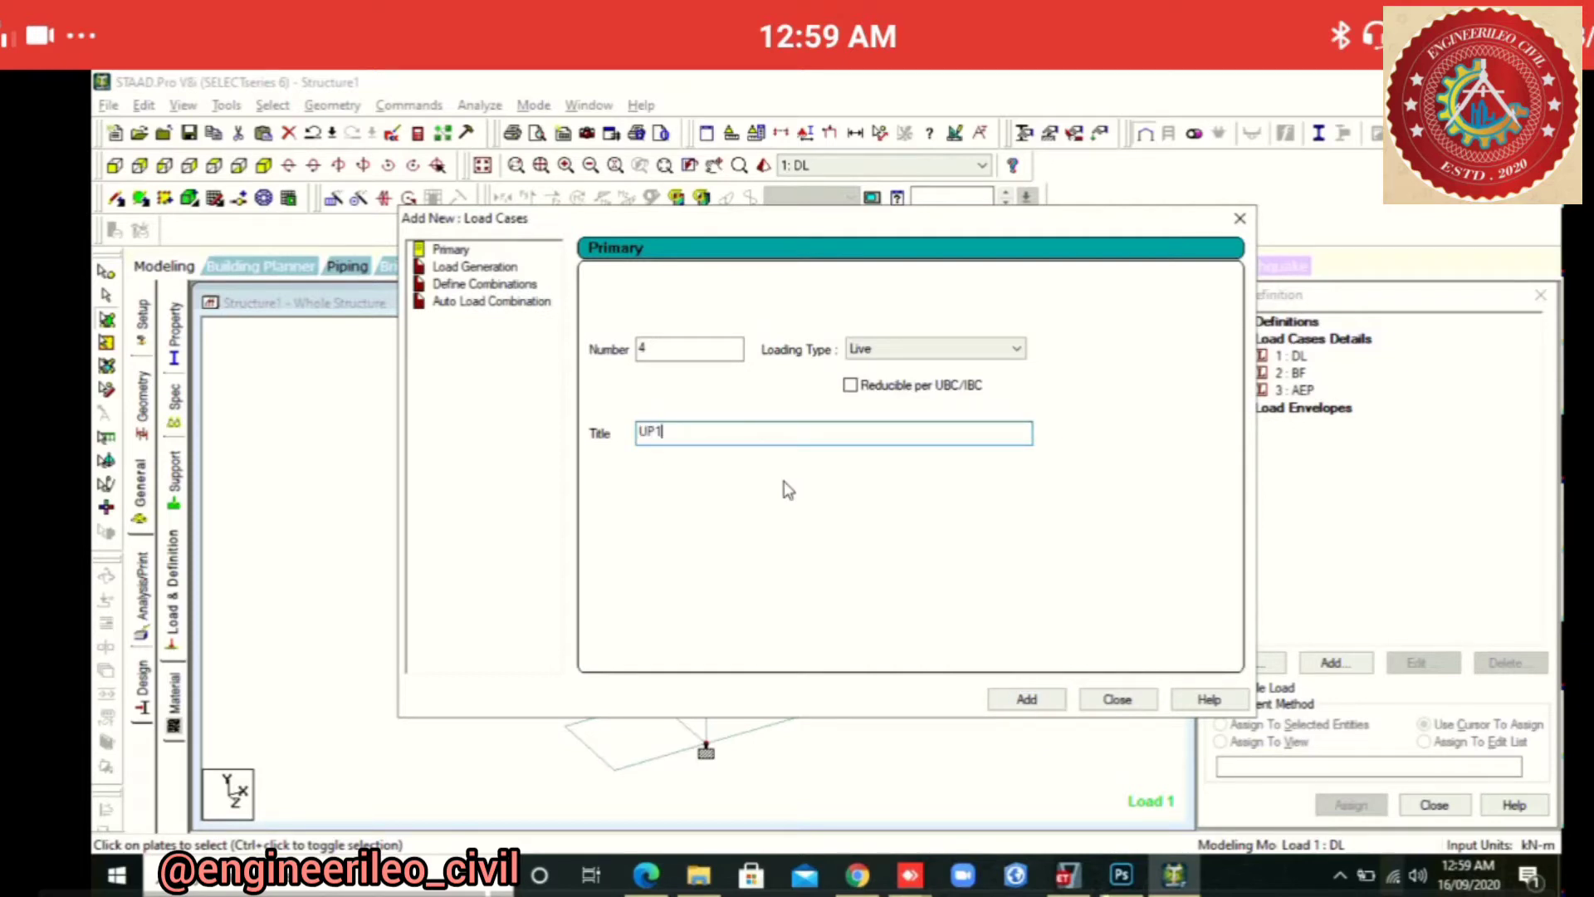
key(Tab)
key(Return)
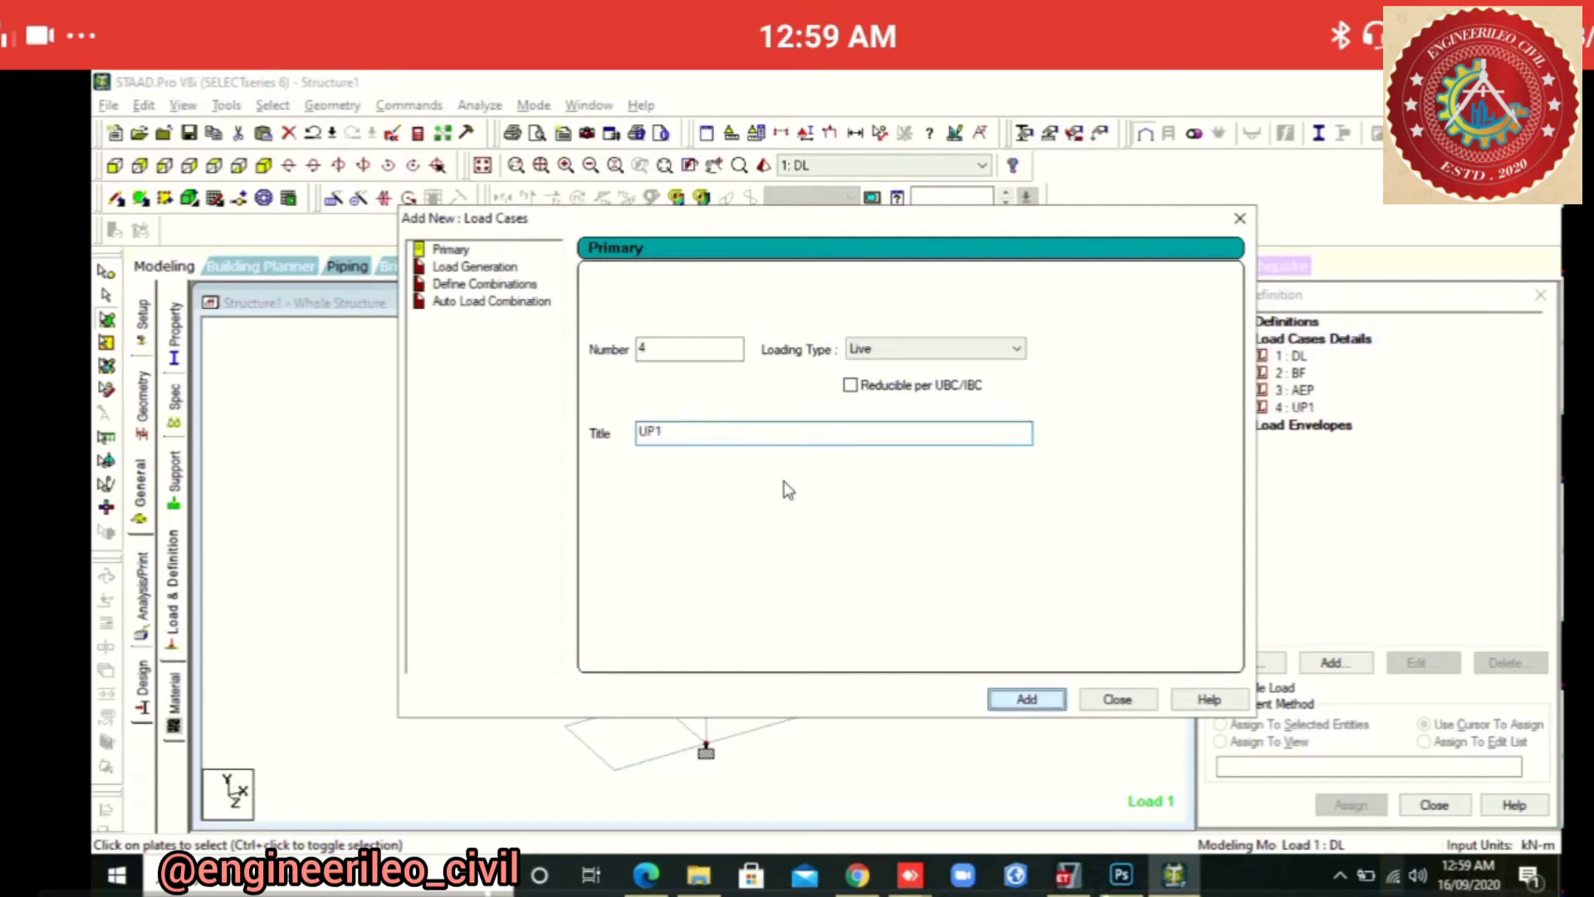
key(shift+Tab)
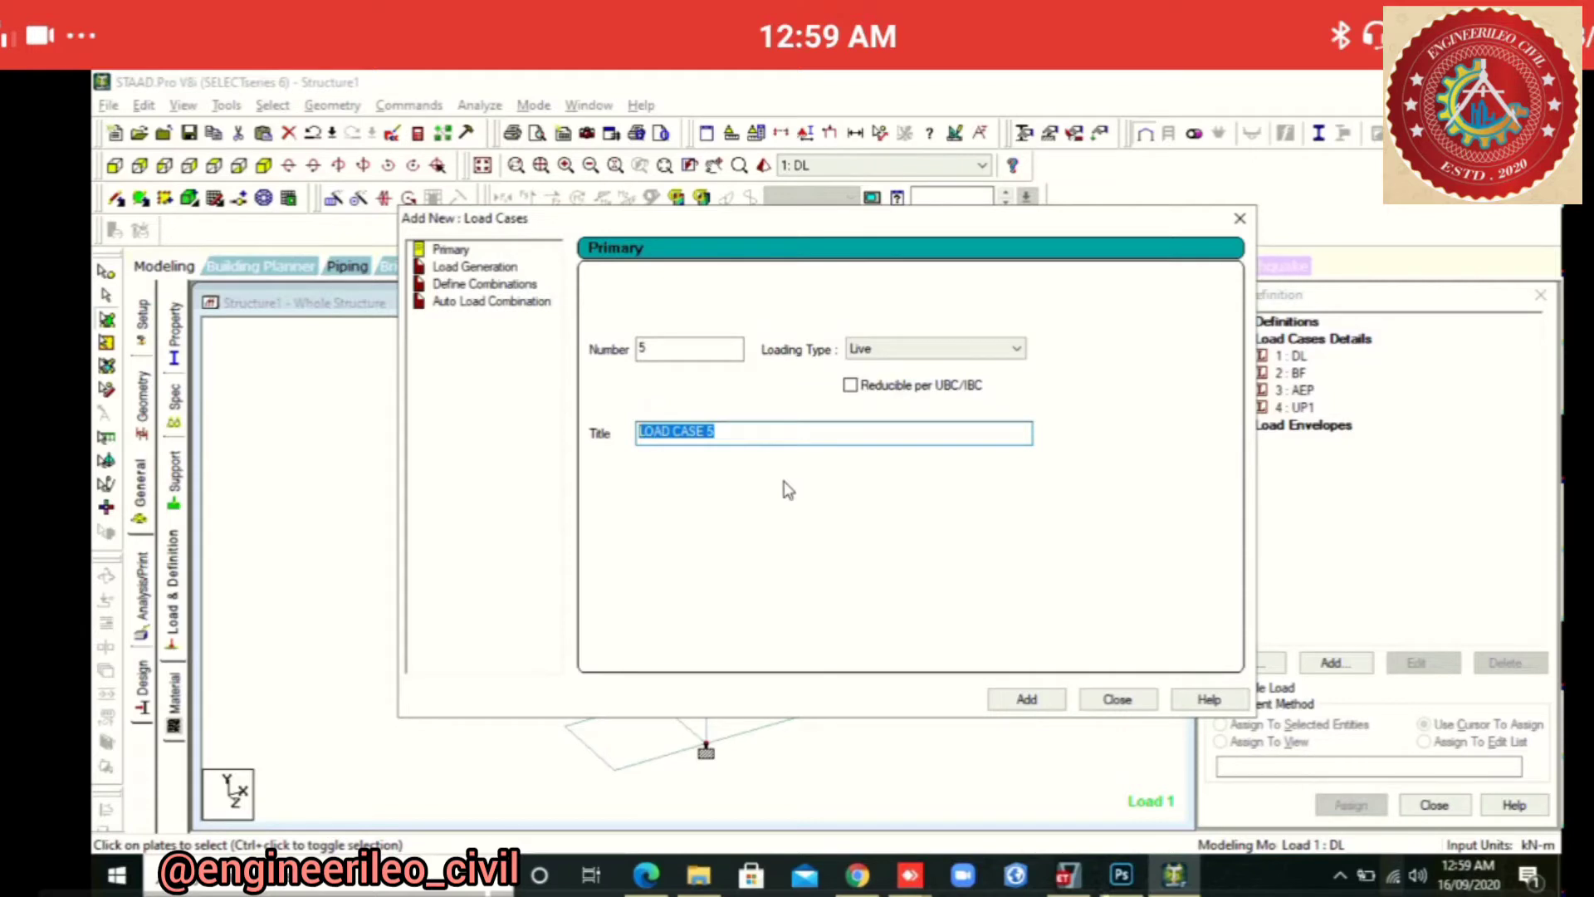
text(UP2)
key(Tab)
key(Return)
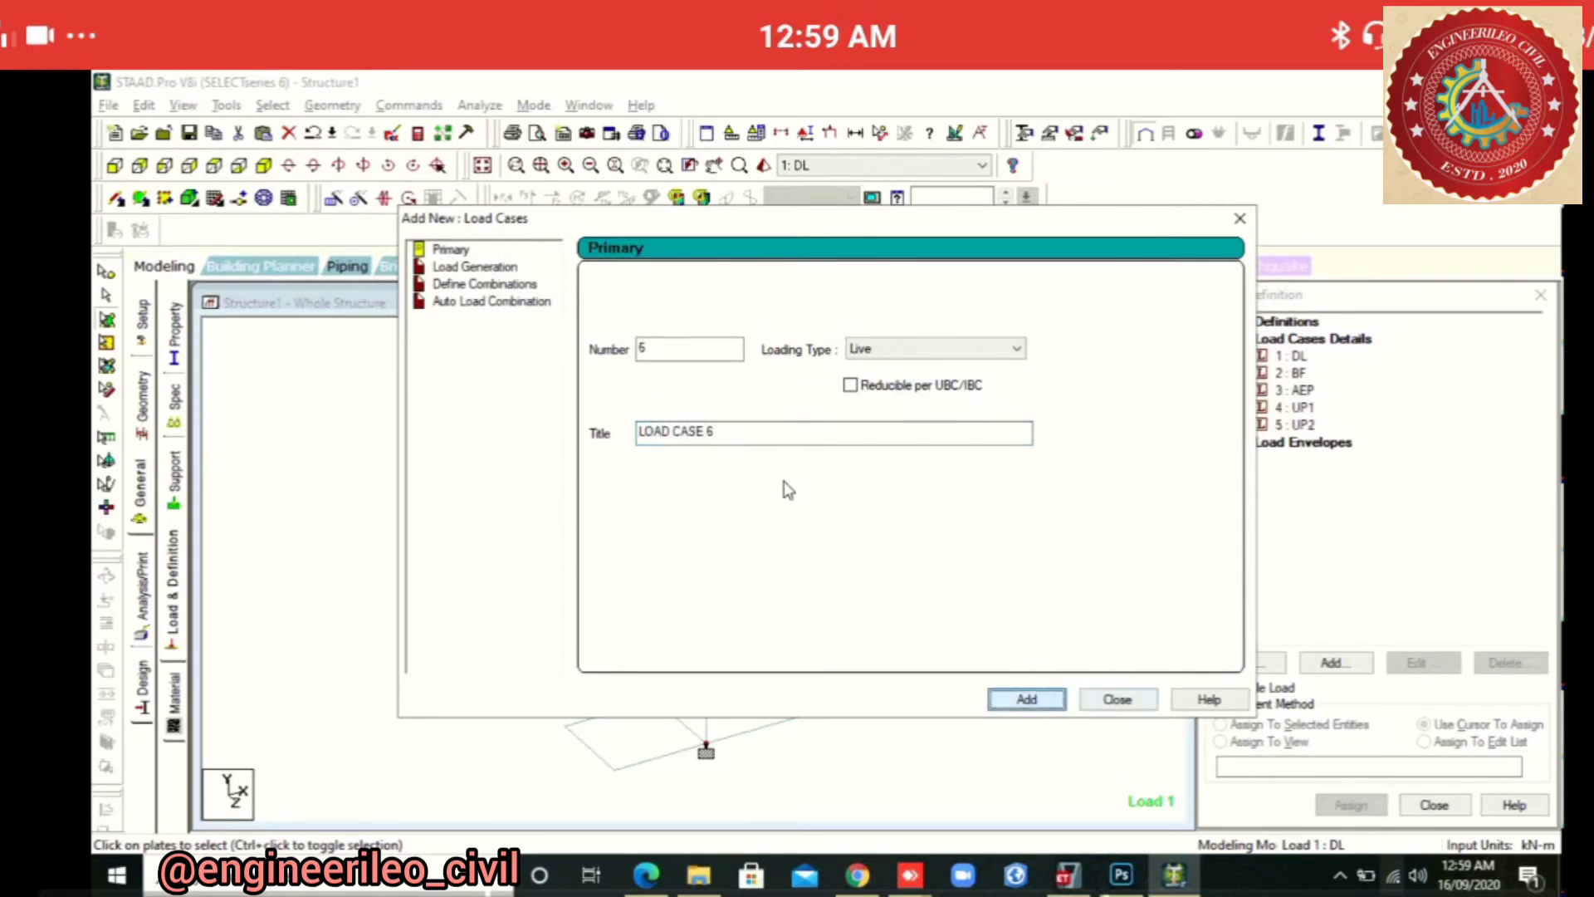
key(Tab)
key(Return)
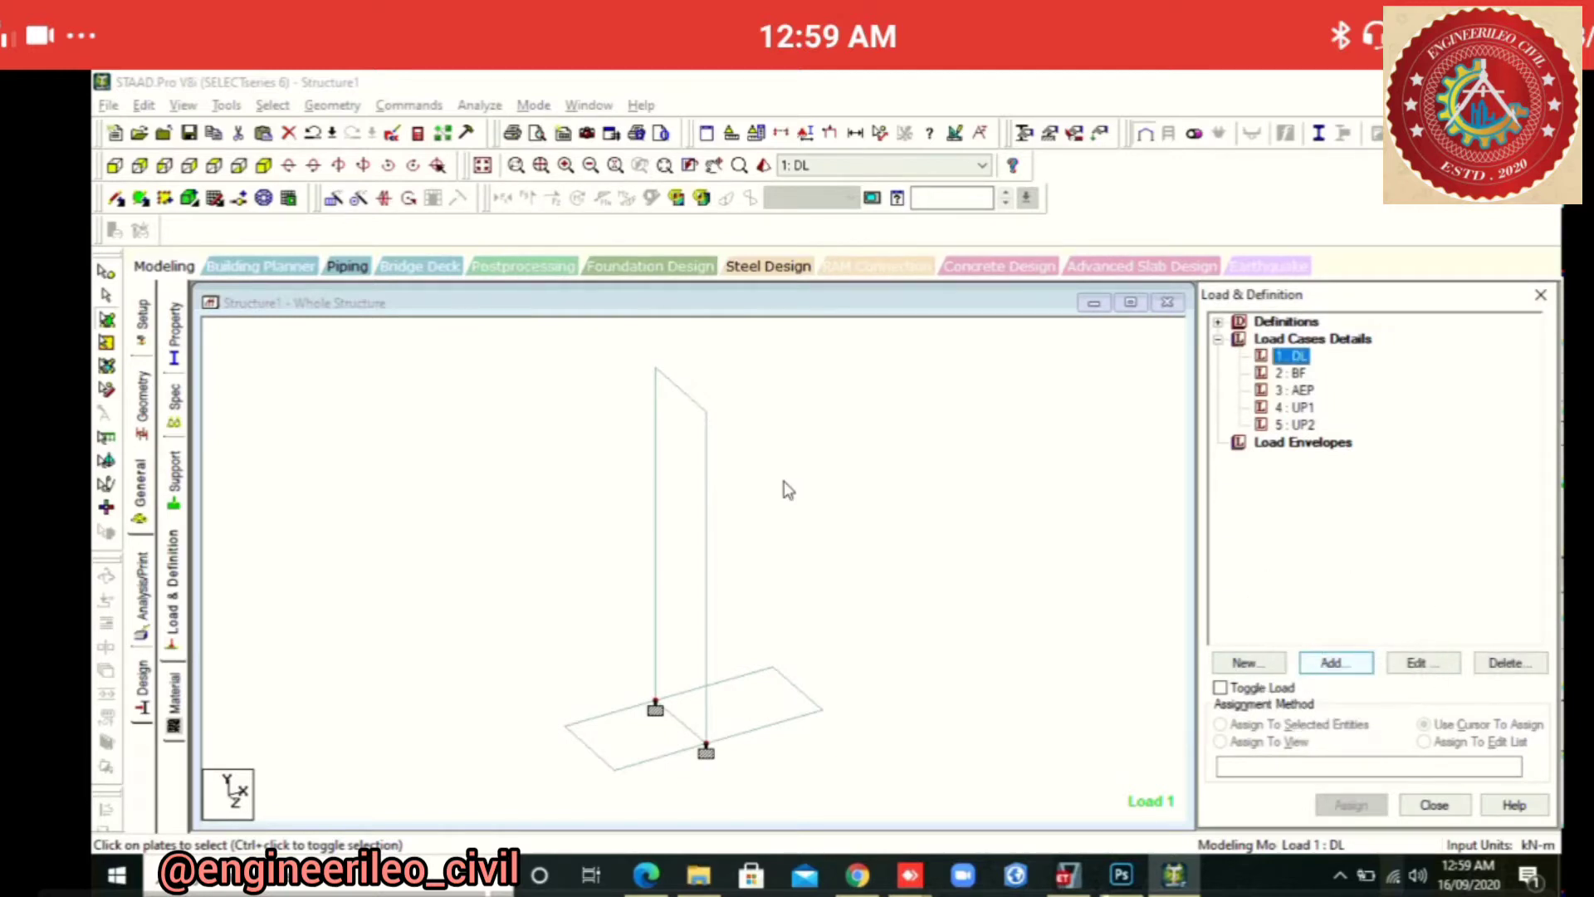
Add a selfweight load in the Y direction with factor -1 to load case DL and assign it to the whole view
click(1337, 662)
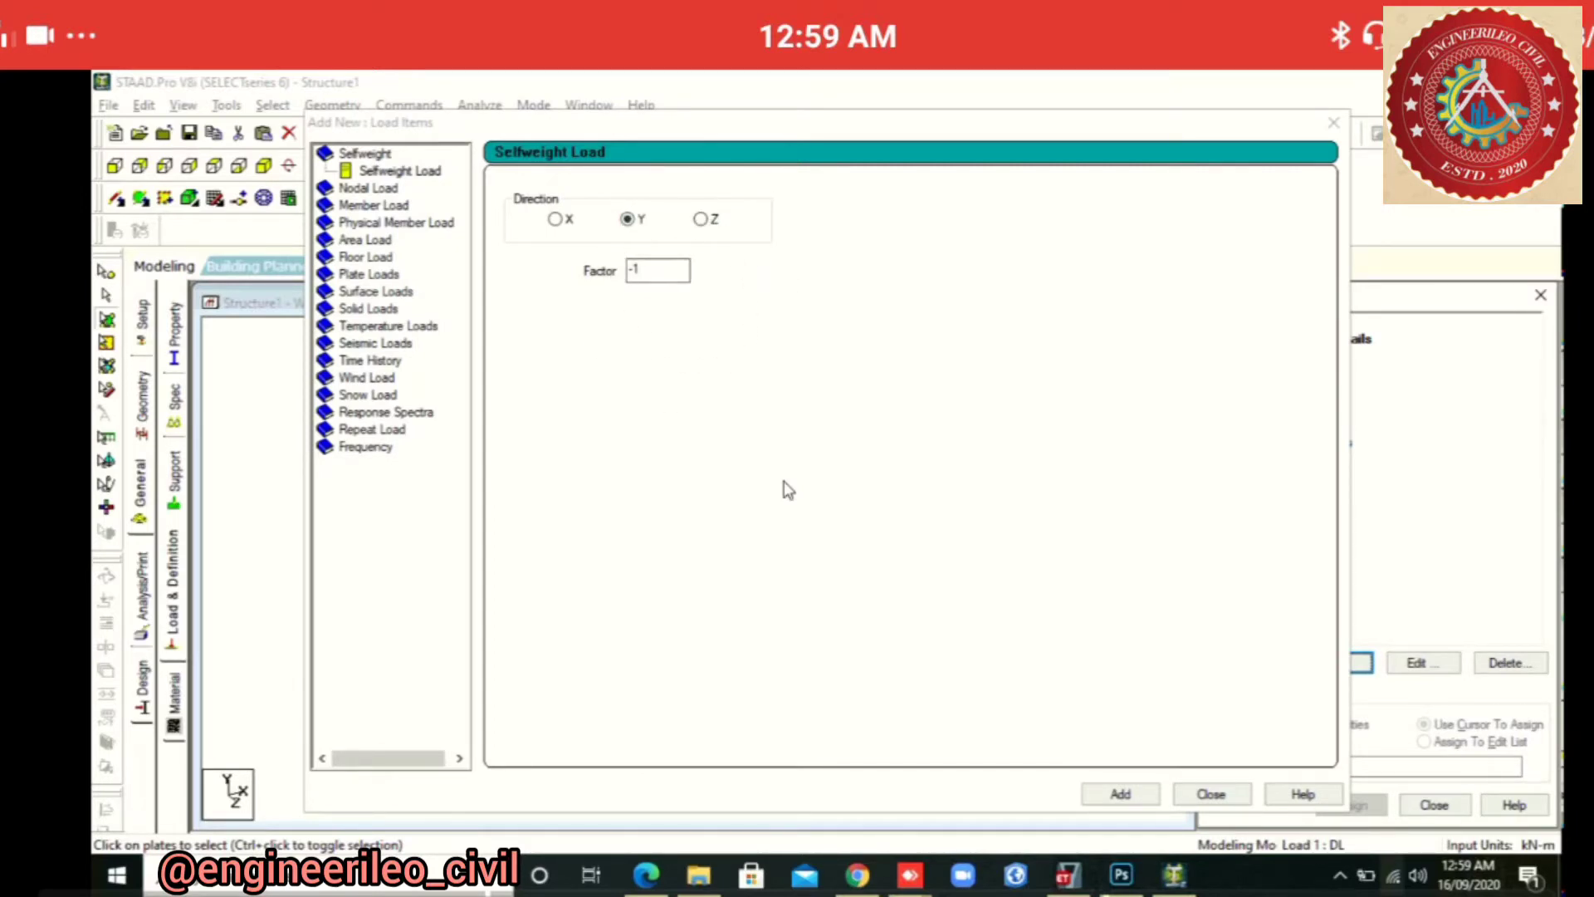
click(1120, 794)
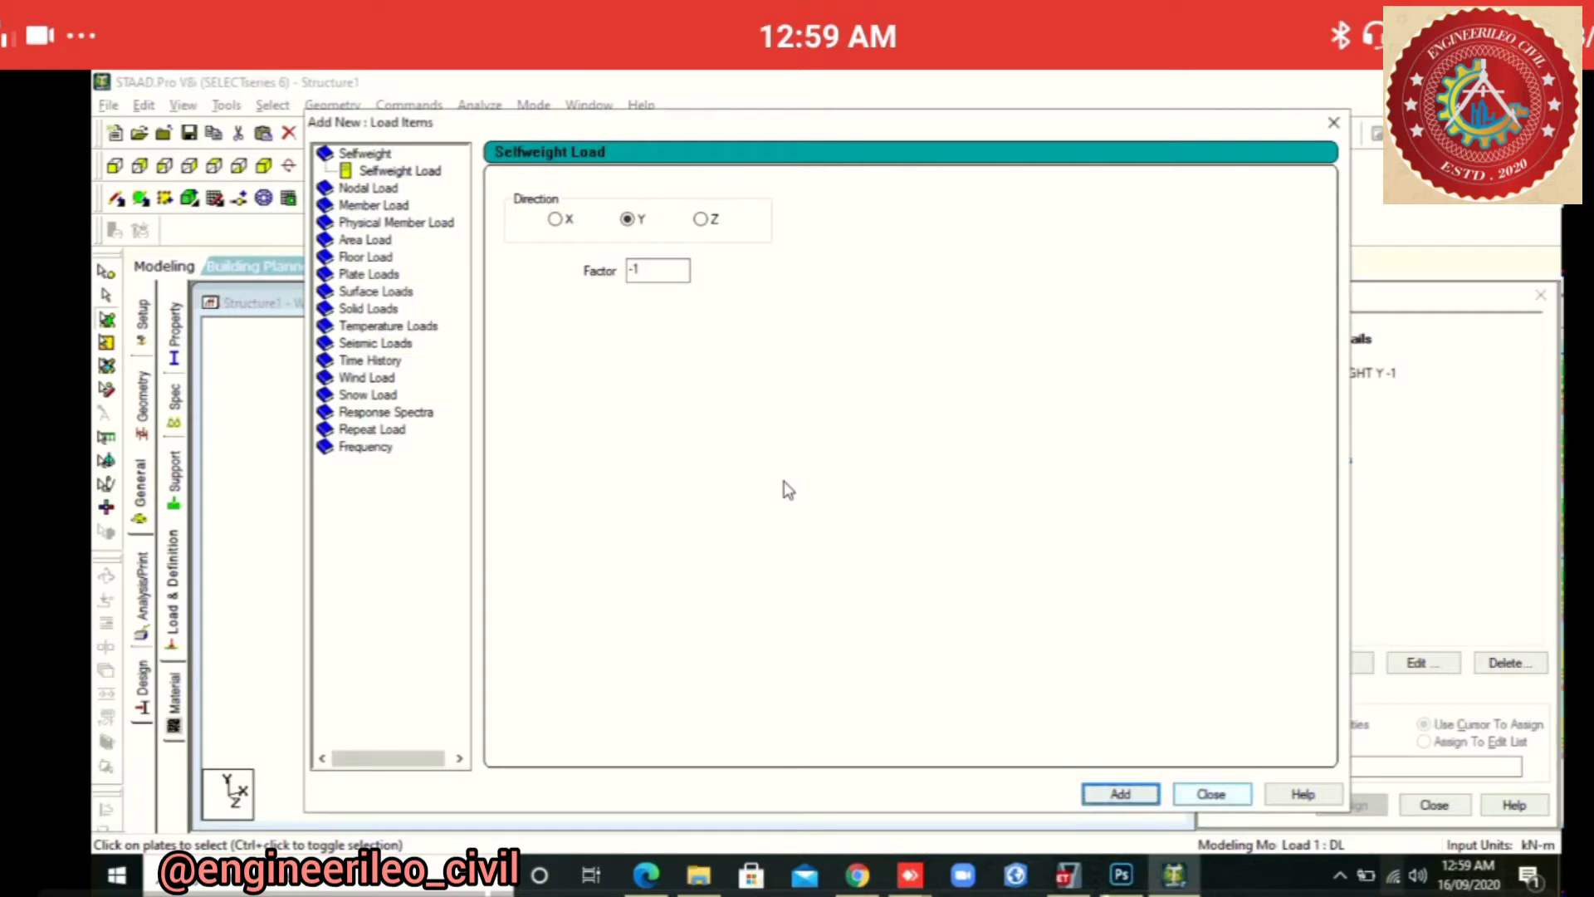
click(1211, 795)
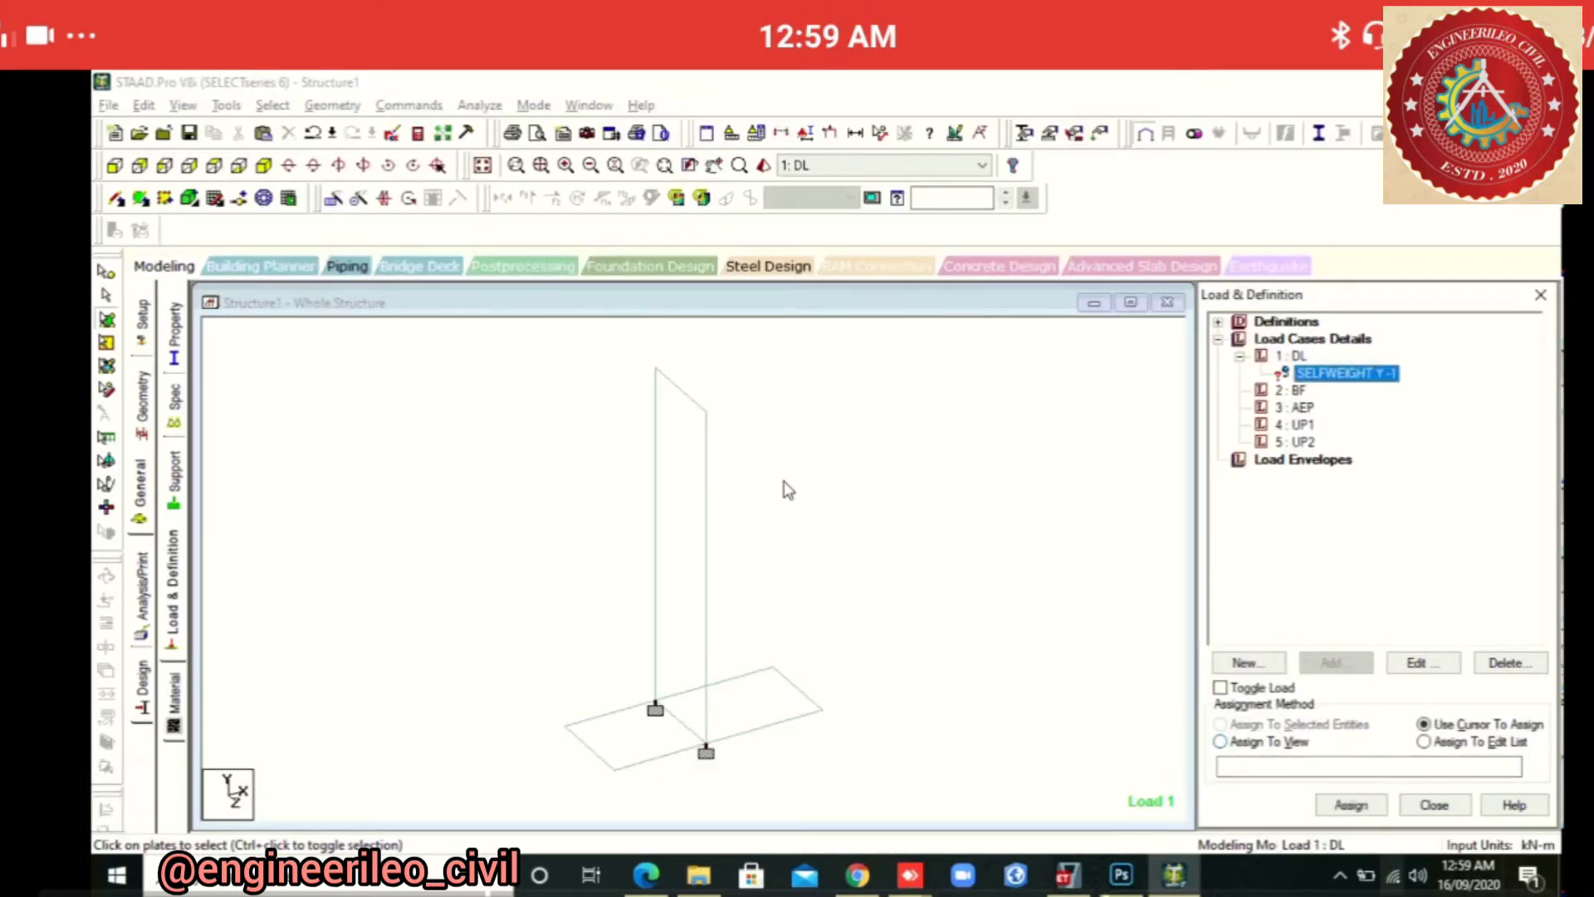
click(1220, 741)
click(1351, 805)
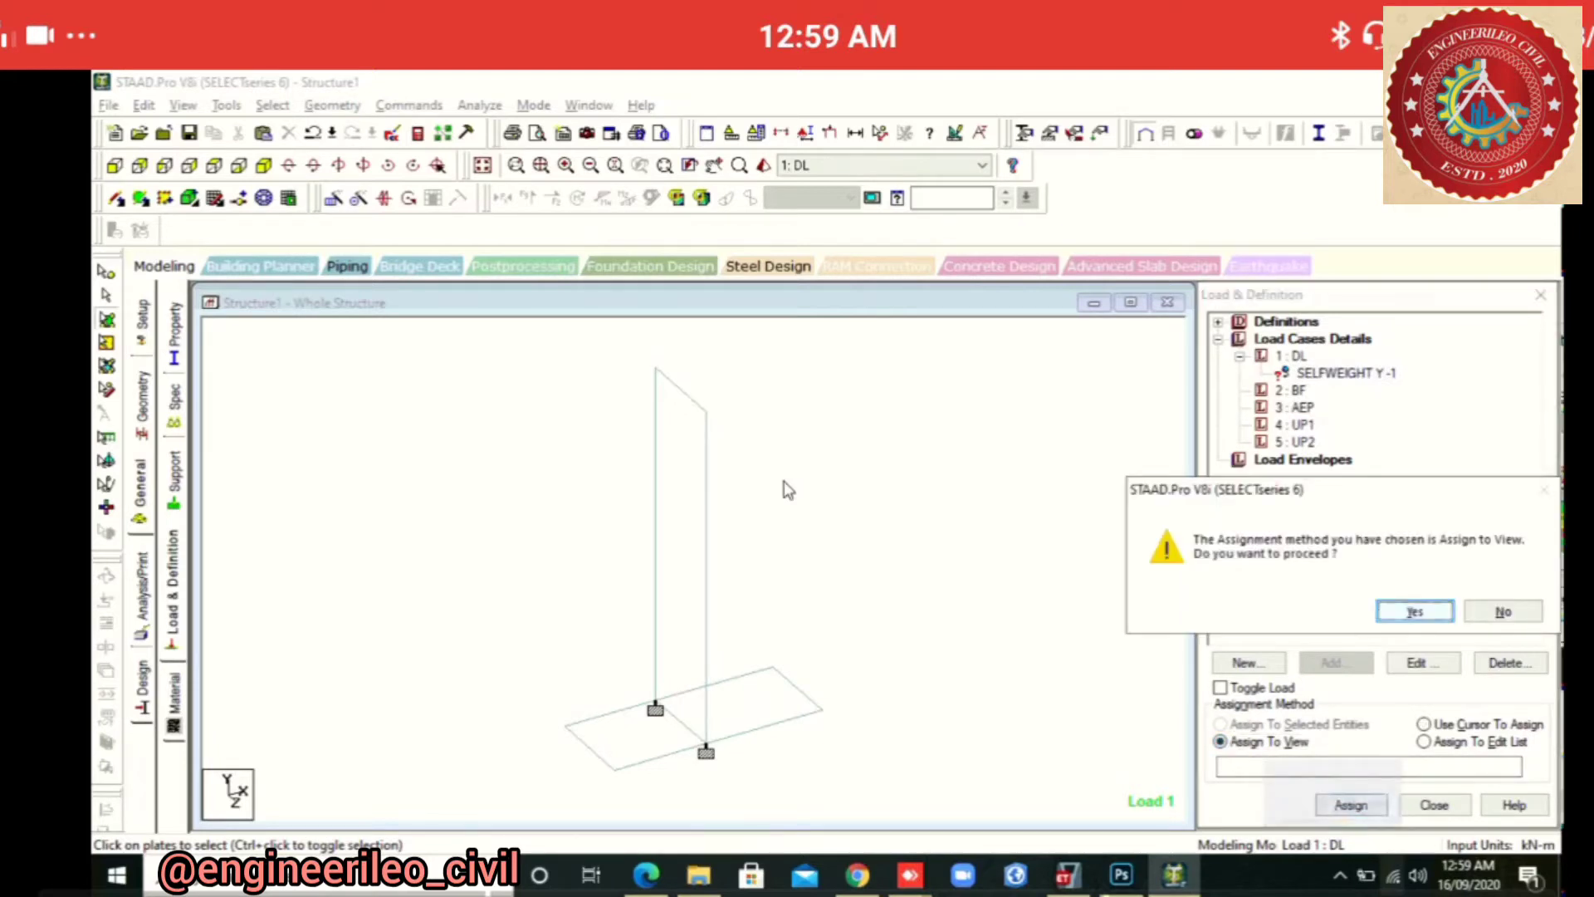
key(Return)
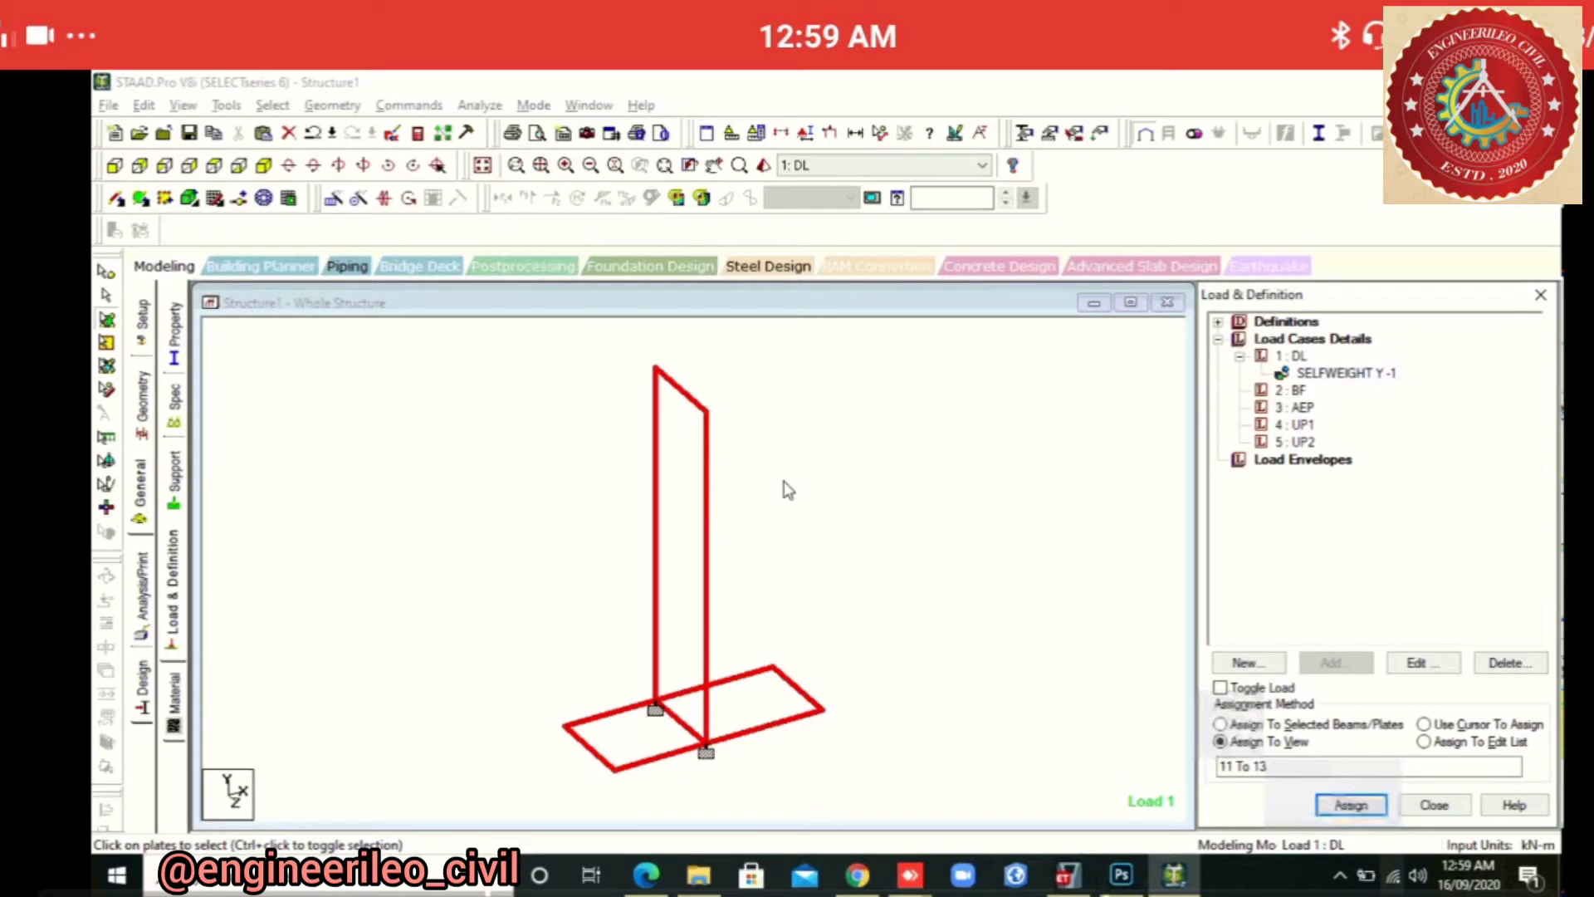
Check the backfill pressure in the PDF and add a full-plate pressure of -66 kN/m2 in the GY direction to load case BF
click(1291, 391)
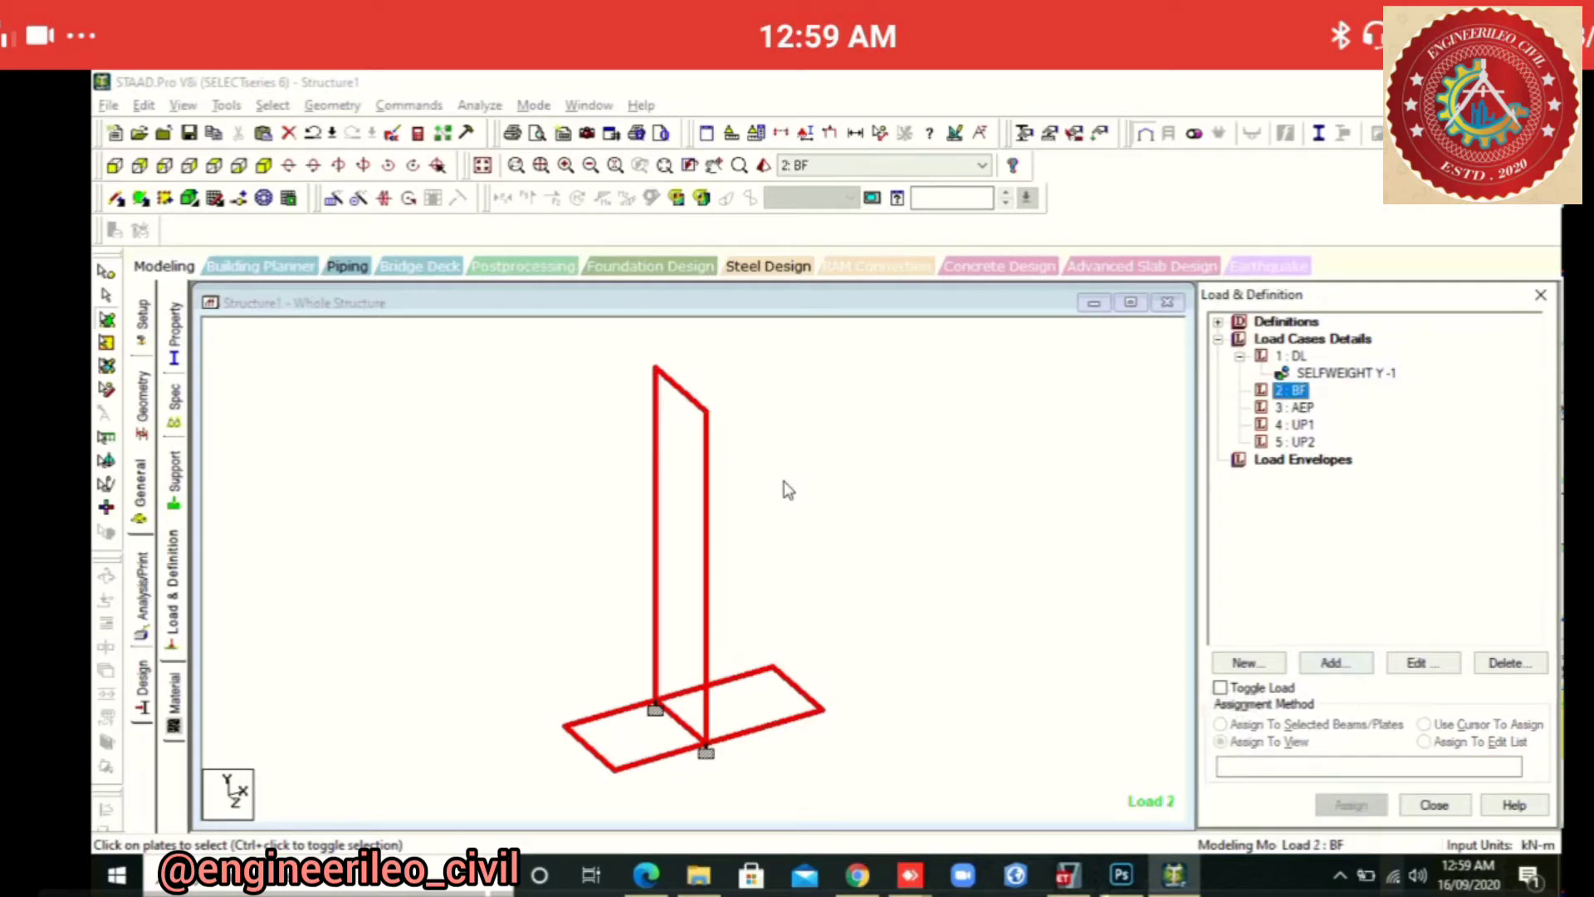
click(1336, 661)
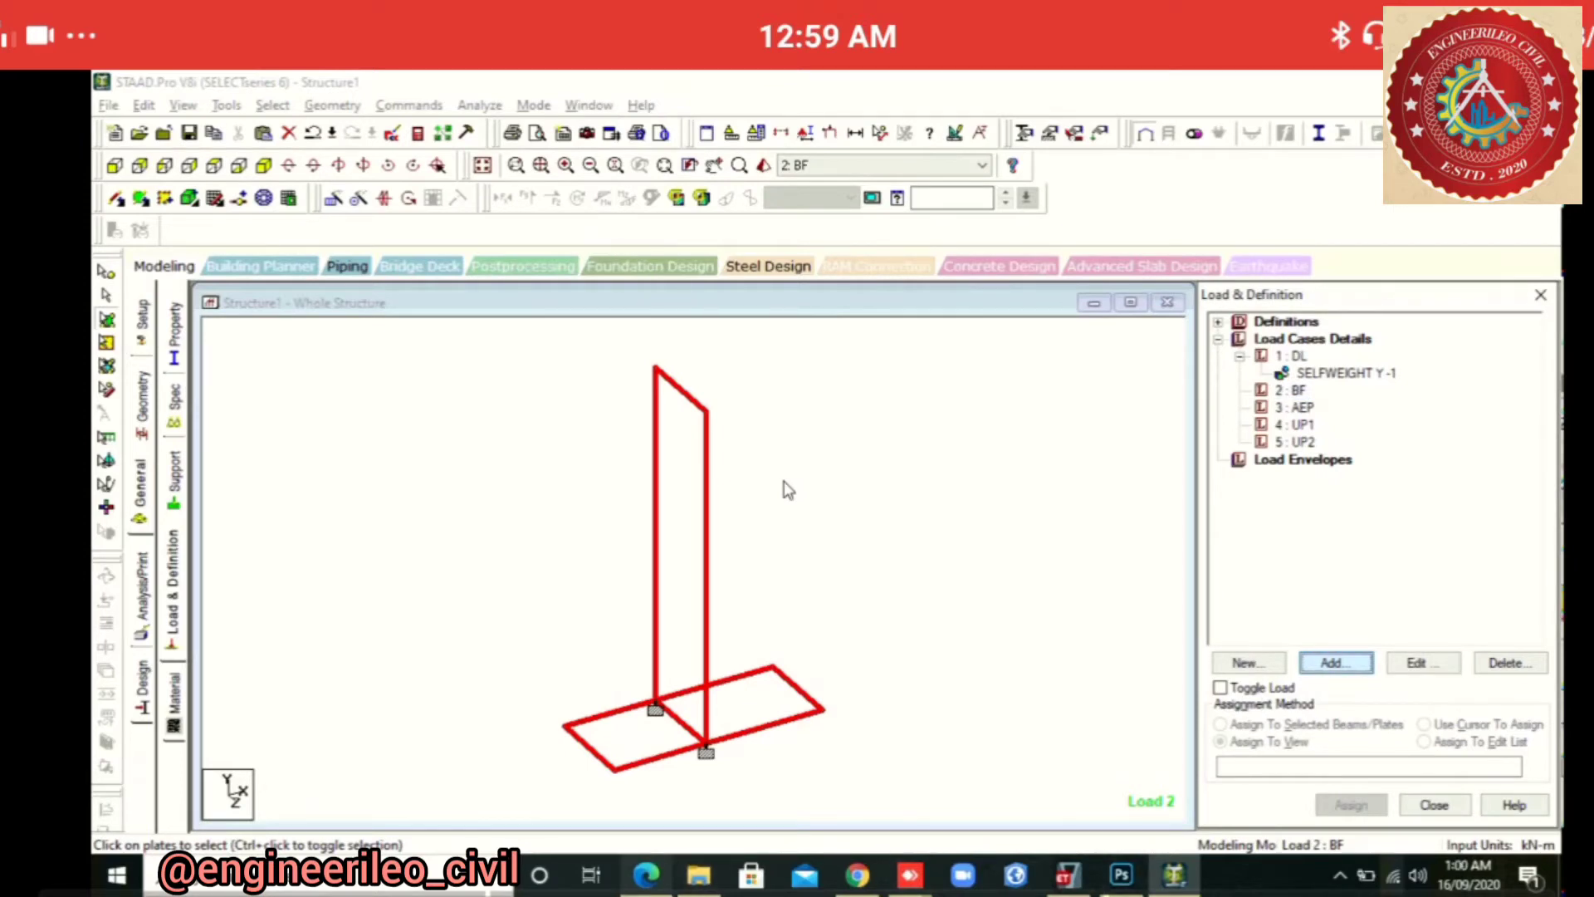
key(alt+Tab)
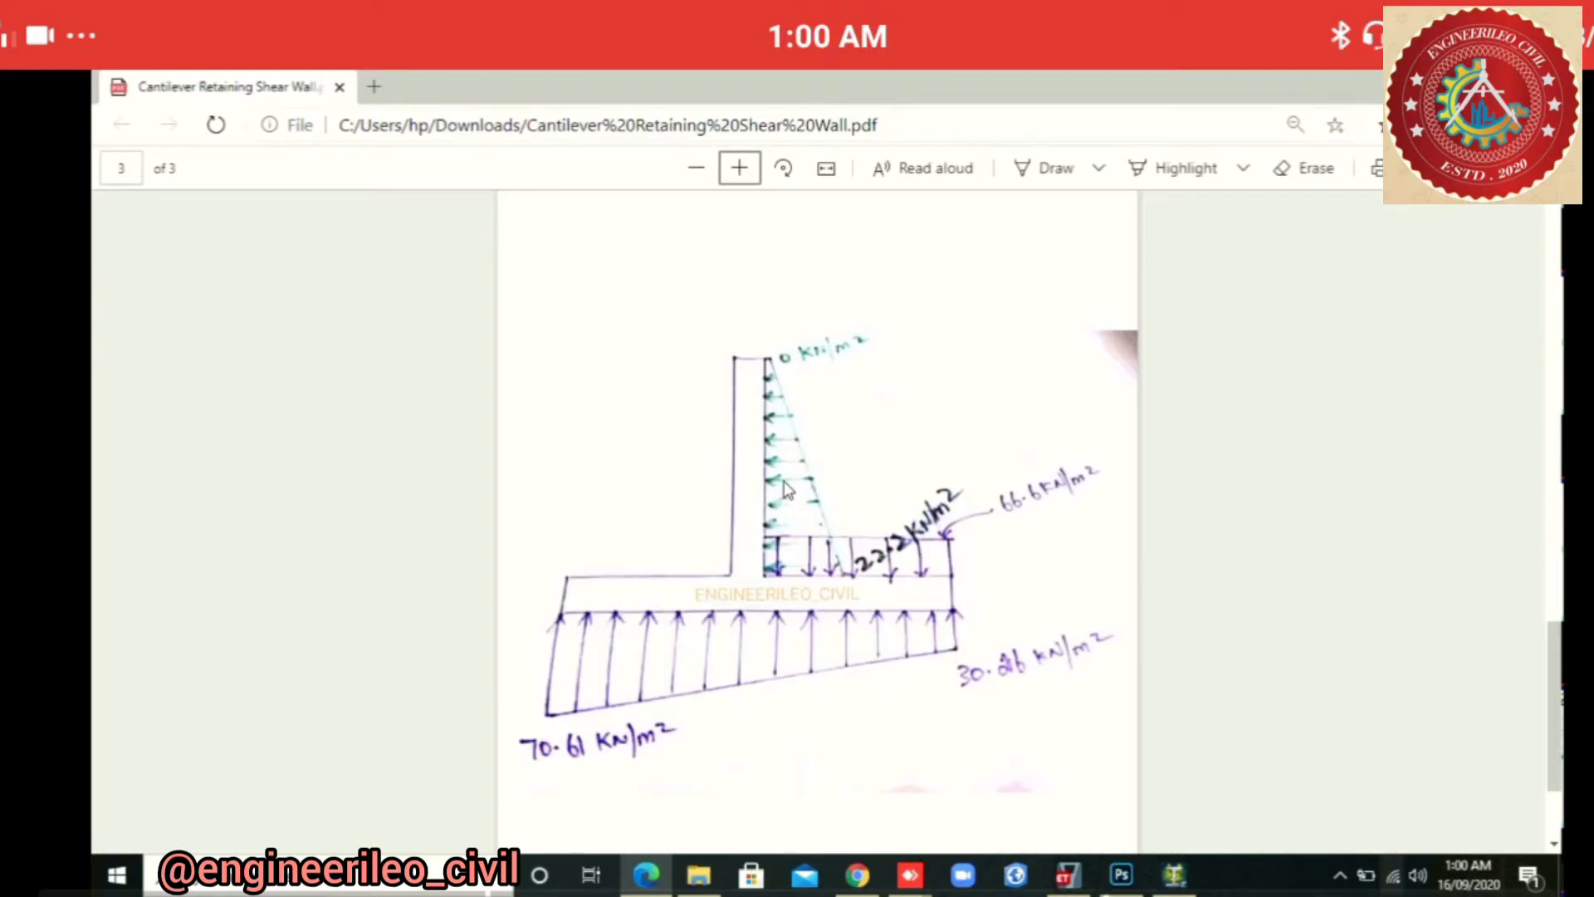
key(alt+Tab)
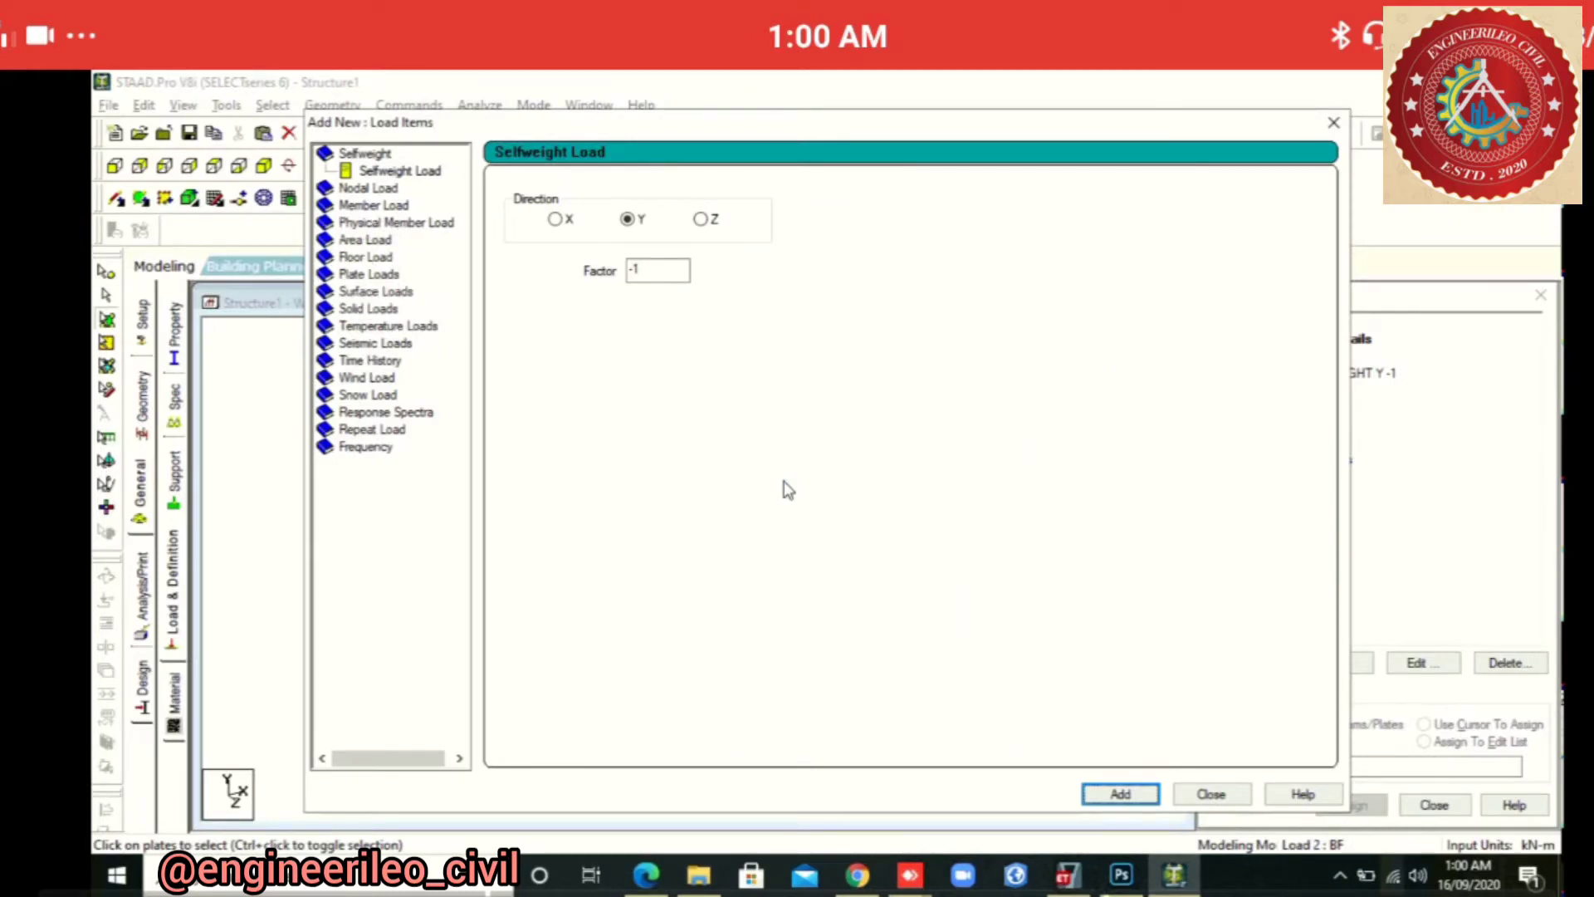
click(361, 276)
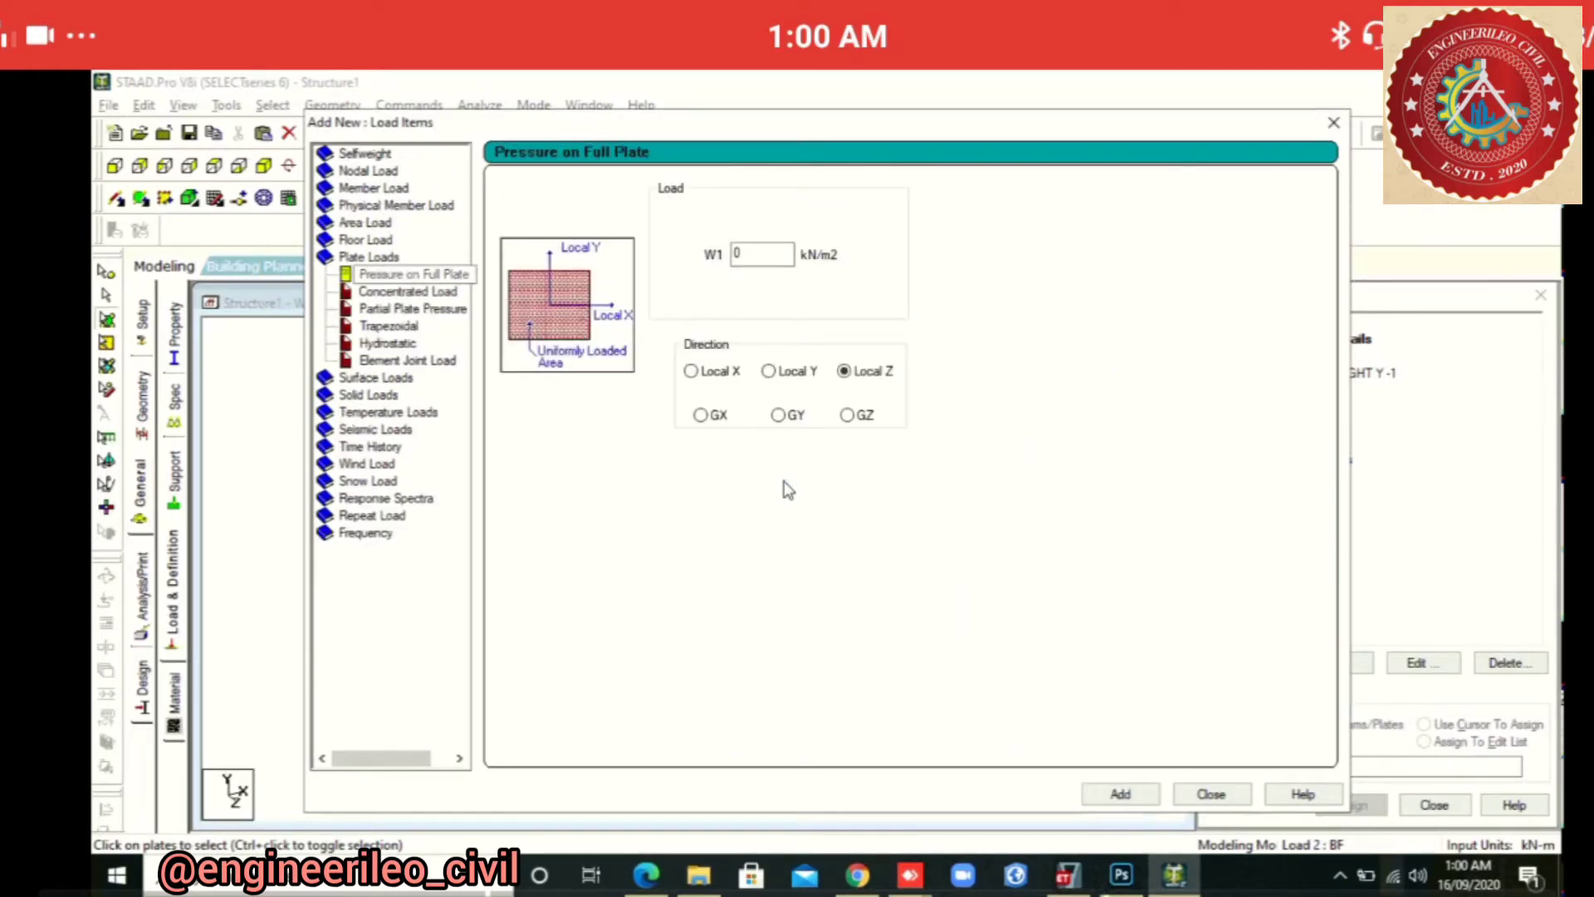
click(407, 274)
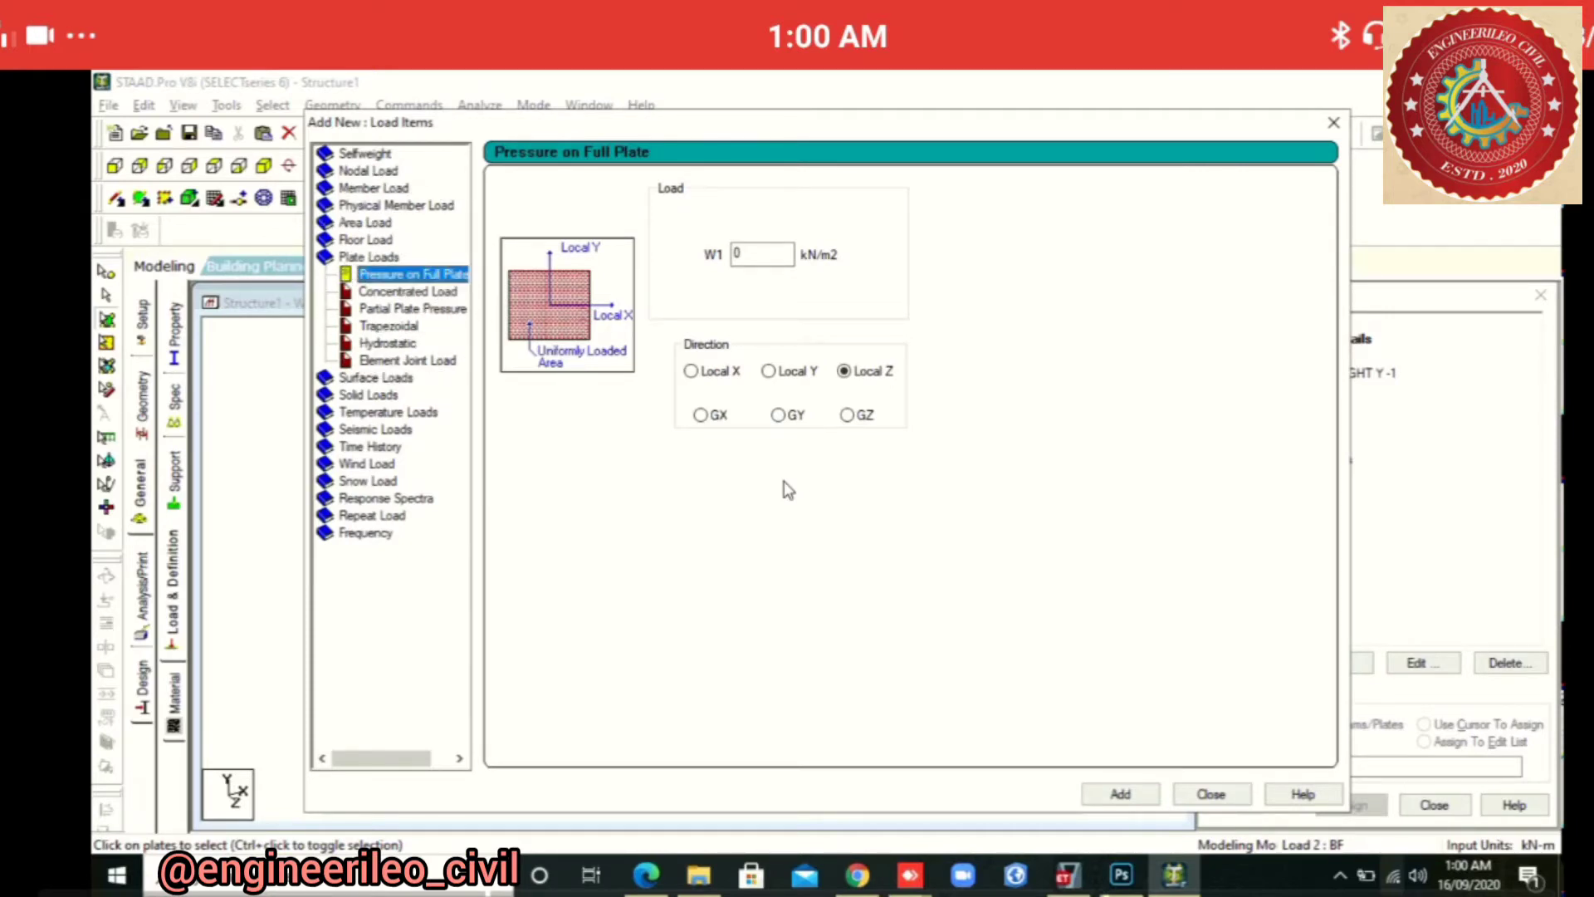
click(779, 414)
key(ctrl)
key(ctrl)
key(ctrl)
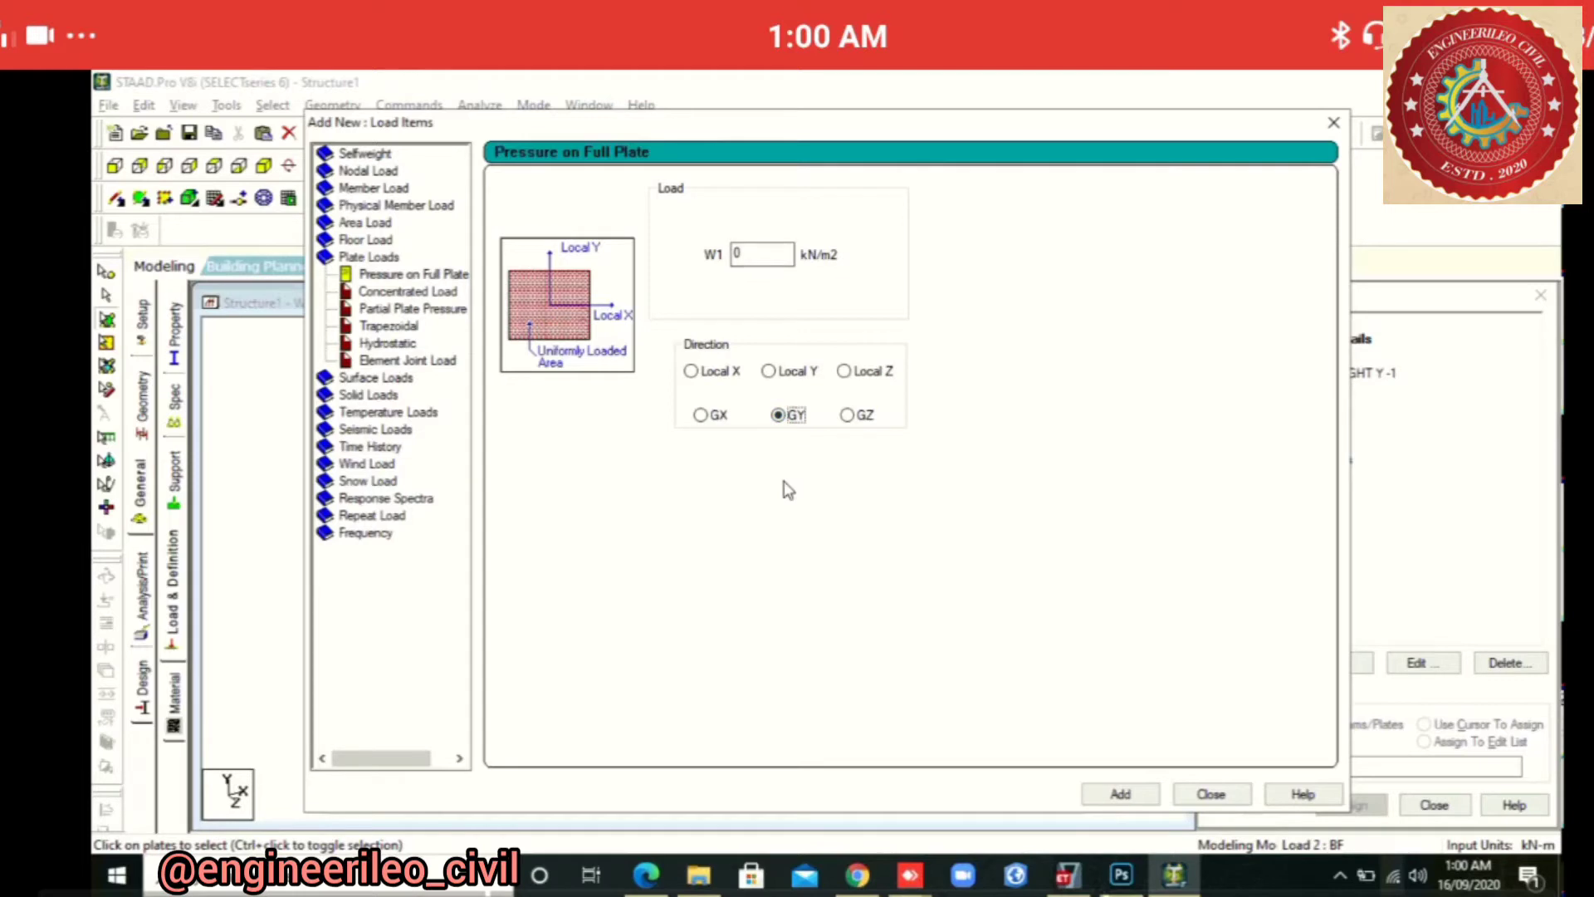
key(shift+Tab)
text(-66)
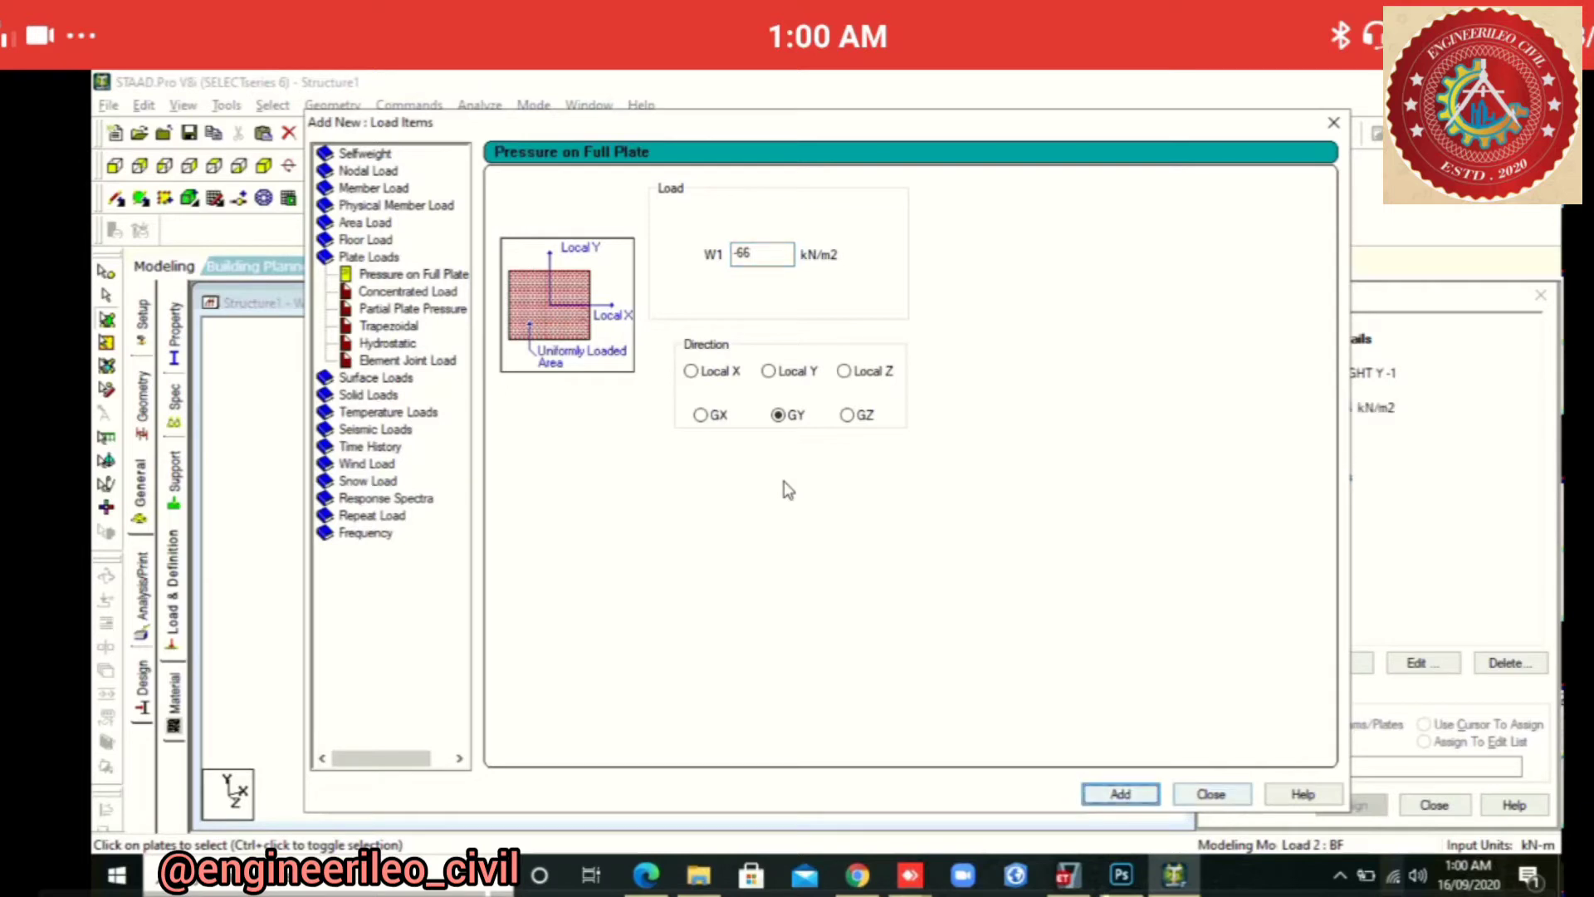
key(Return)
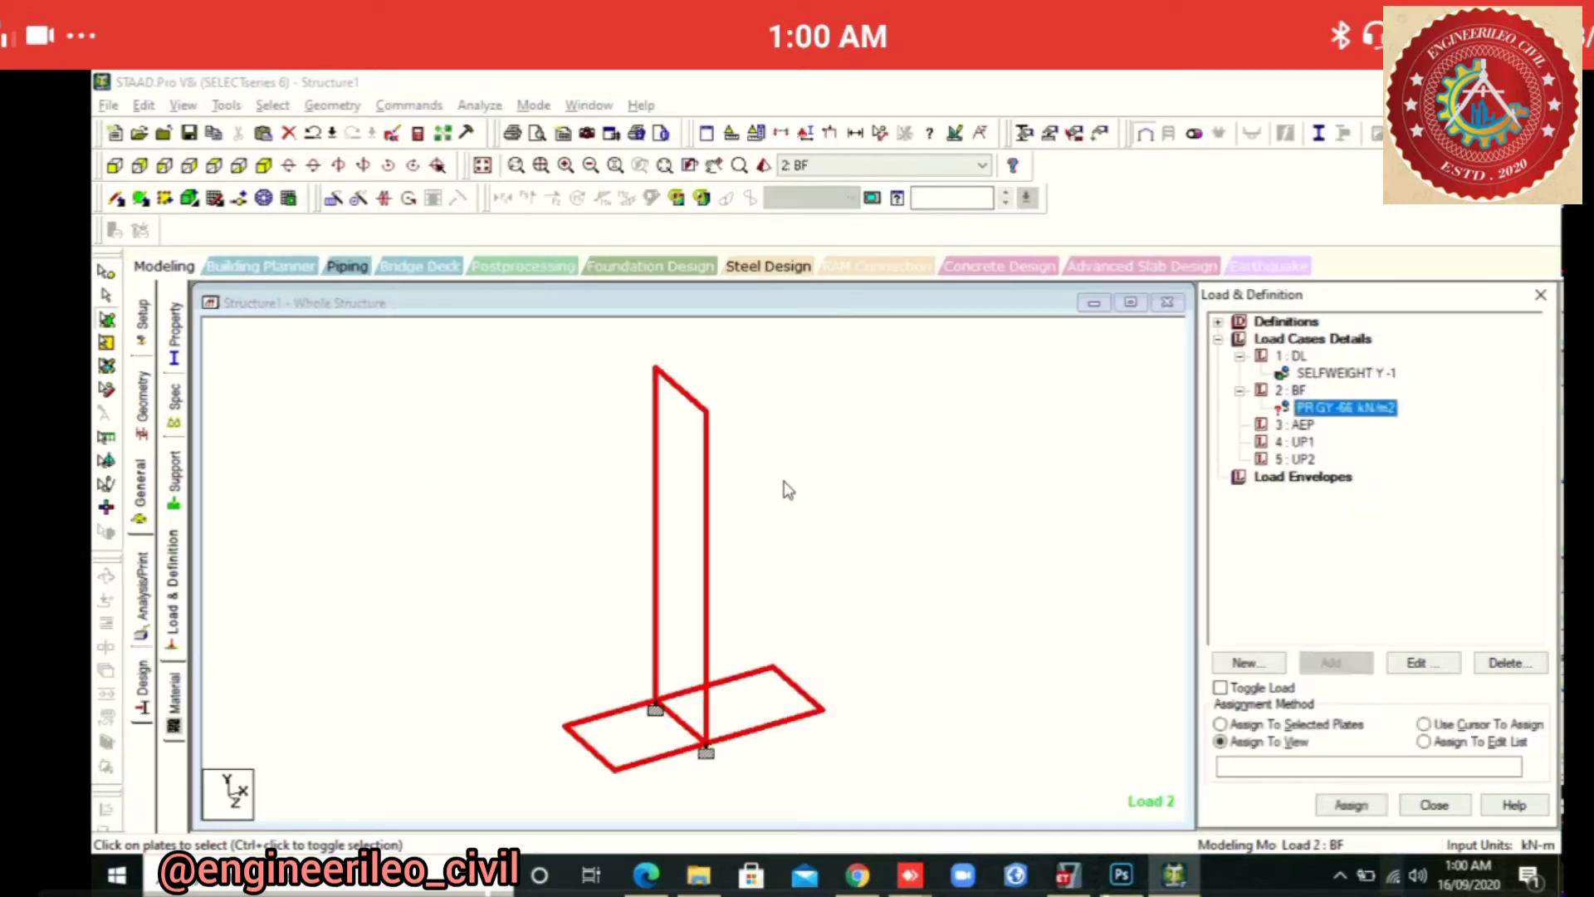
Assign the -66 kN/m2 backfill pressure of load case BF to the heel-side base plate only
click(787, 490)
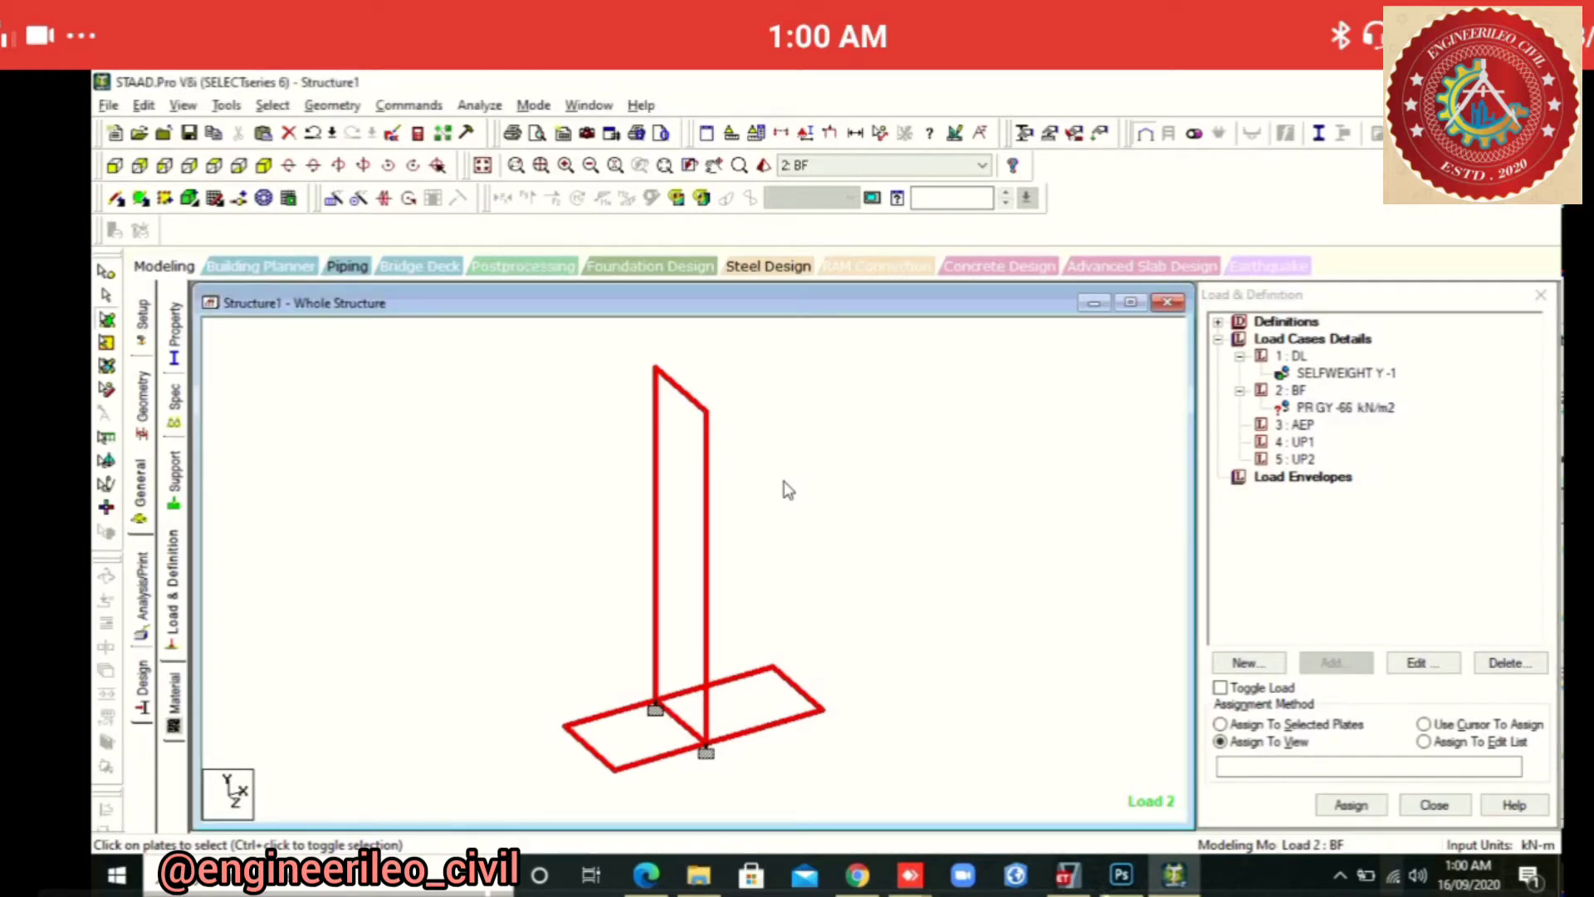
click(756, 713)
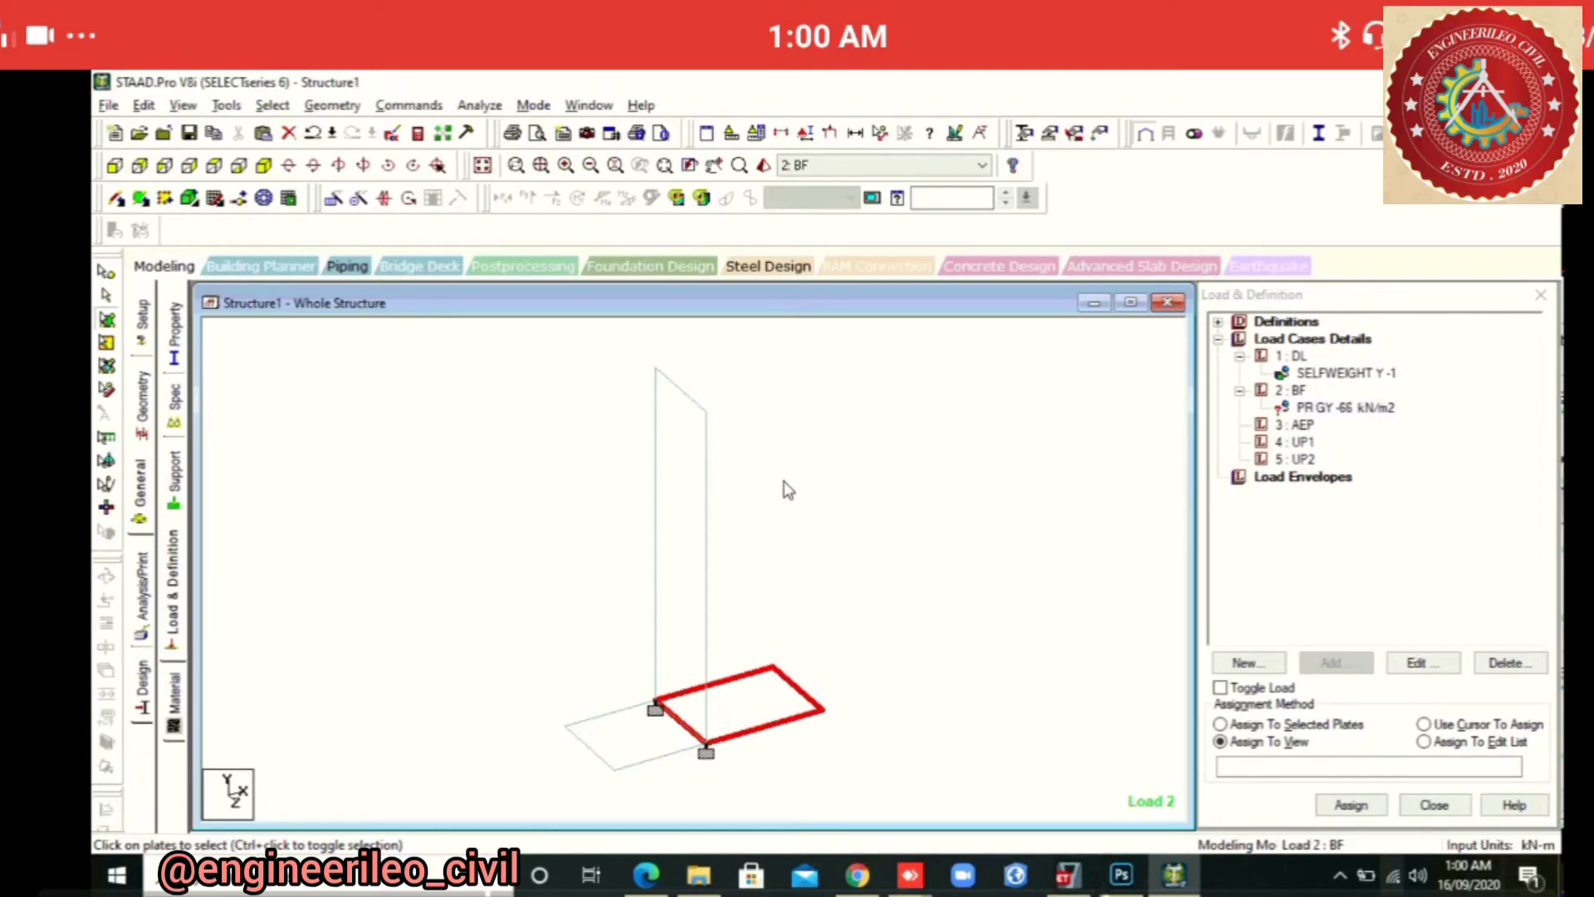
click(1220, 724)
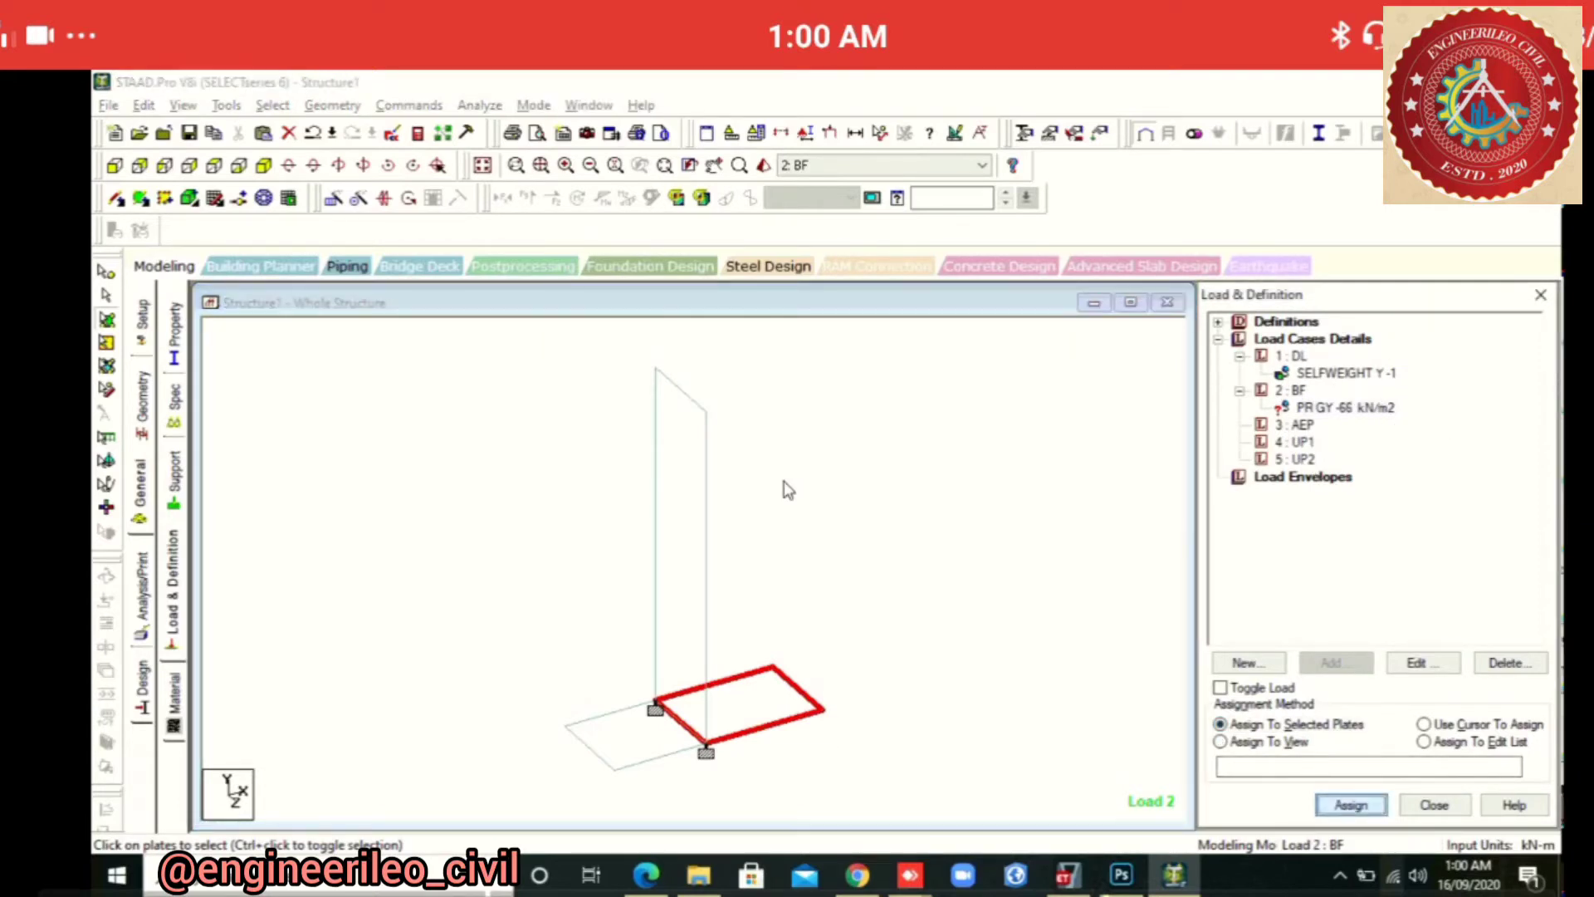
click(1351, 805)
key(Return)
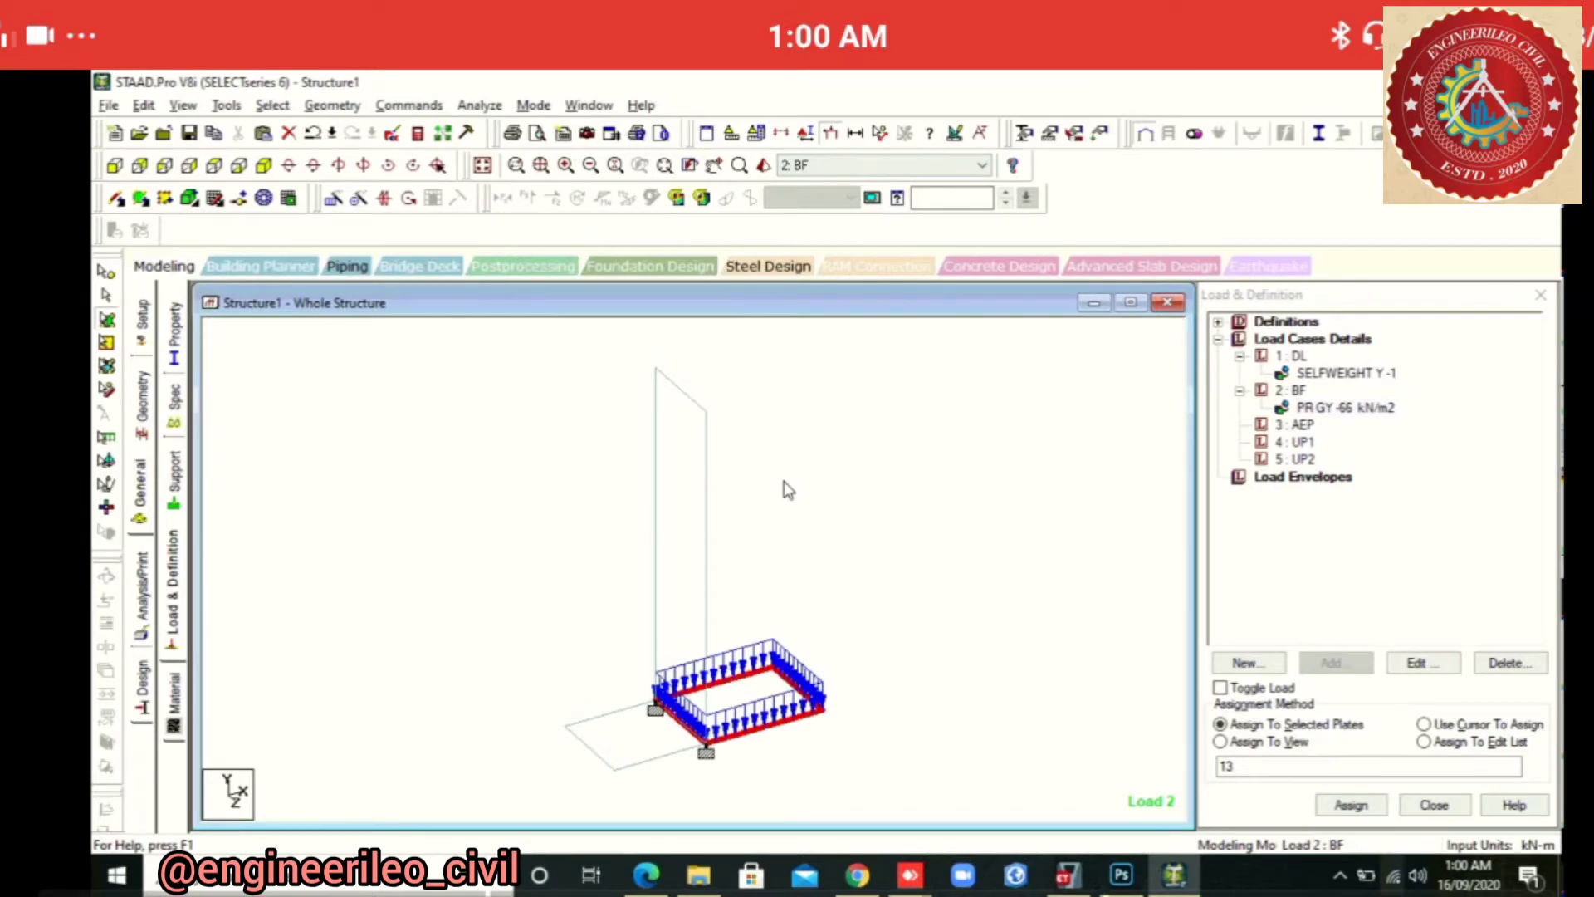
Start a trapezoidal plate load for load case AEP, acting in GX and varying along the element's Y, consulting the PDF load diagram
click(1295, 426)
click(1336, 663)
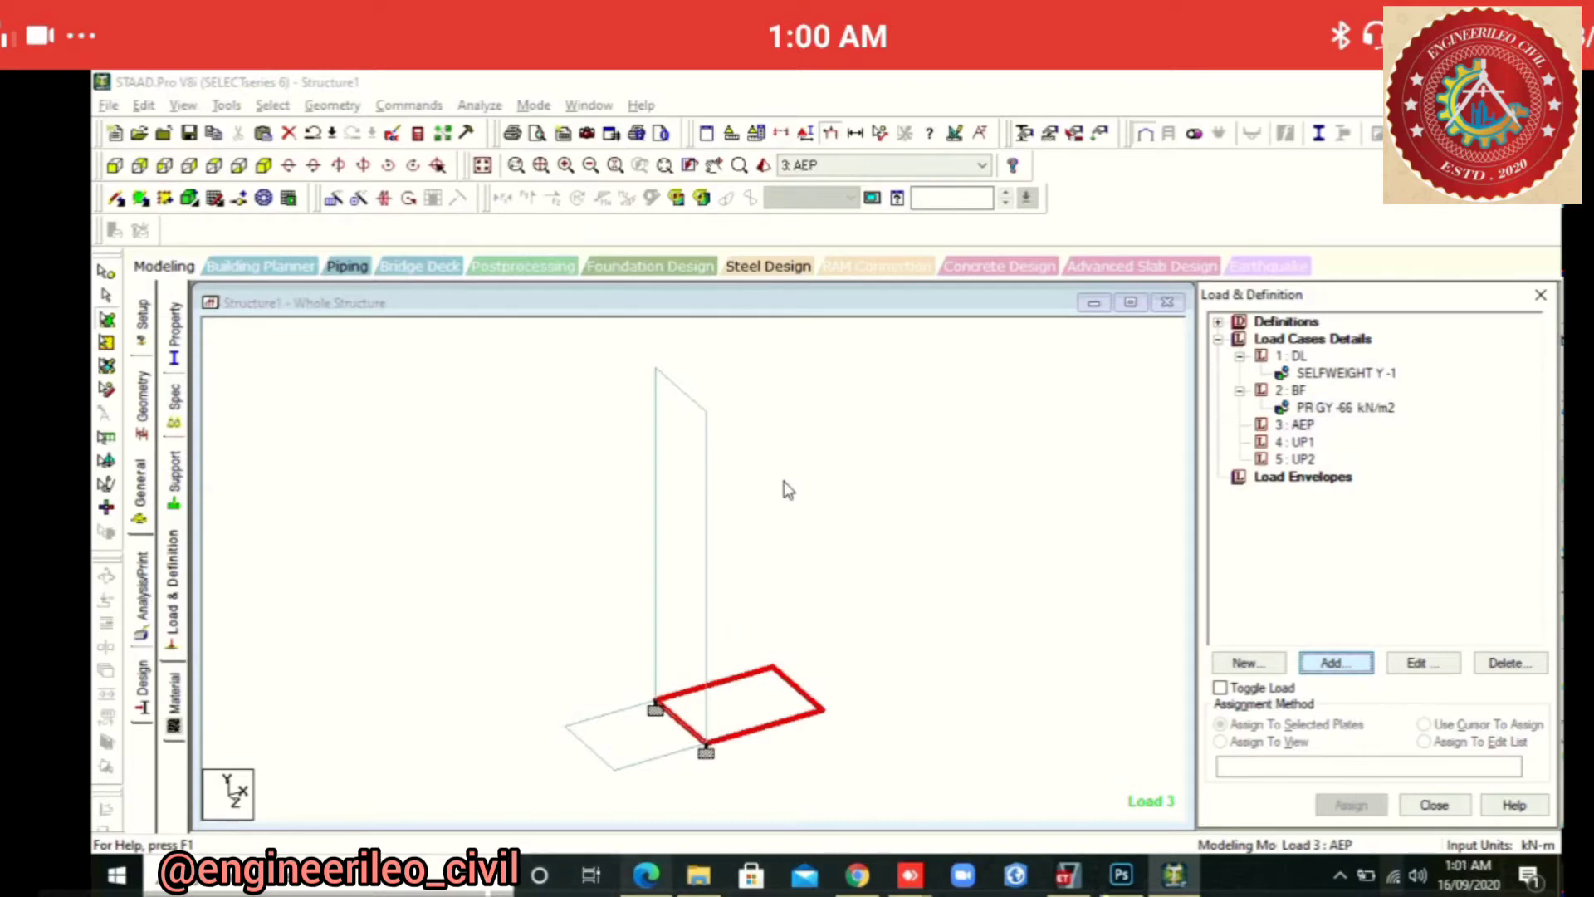
click(646, 874)
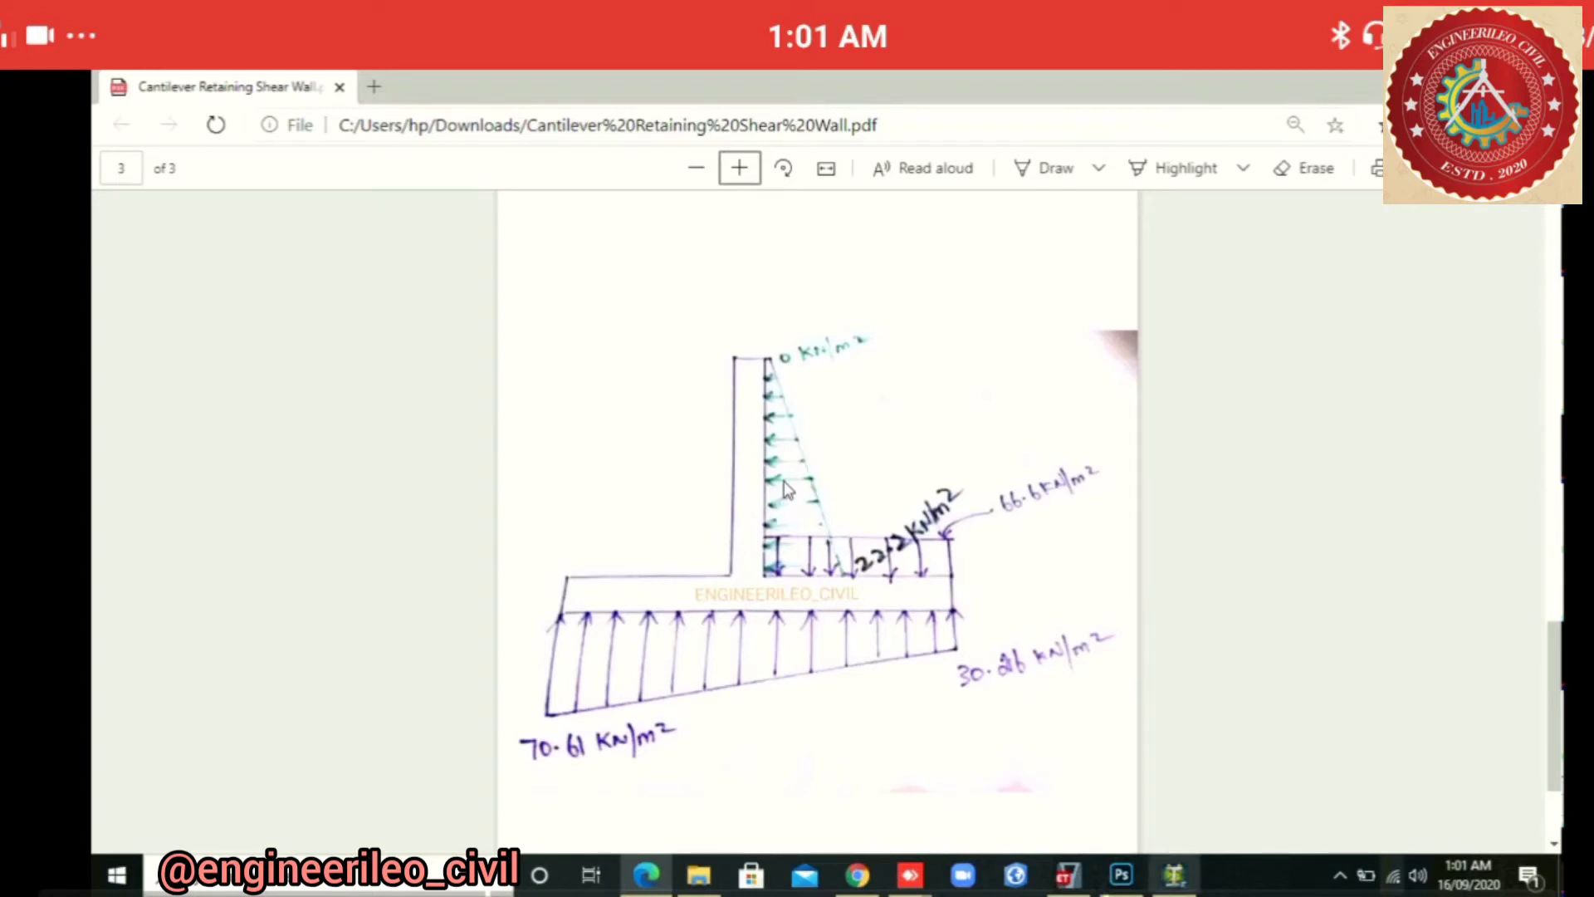
key(alt+Tab)
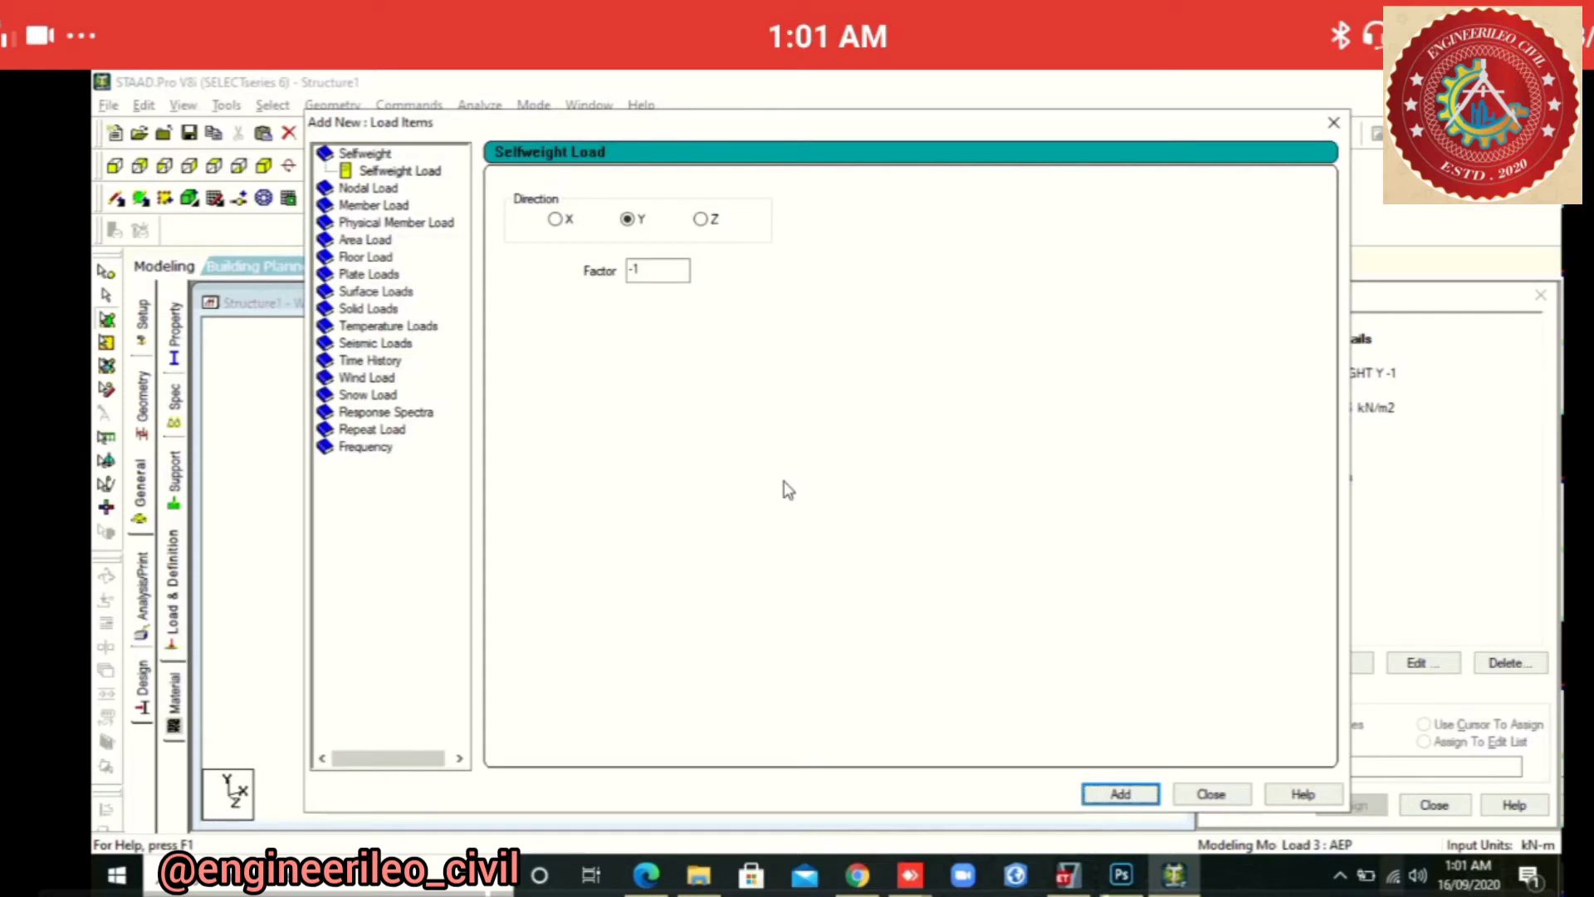
click(369, 276)
click(375, 323)
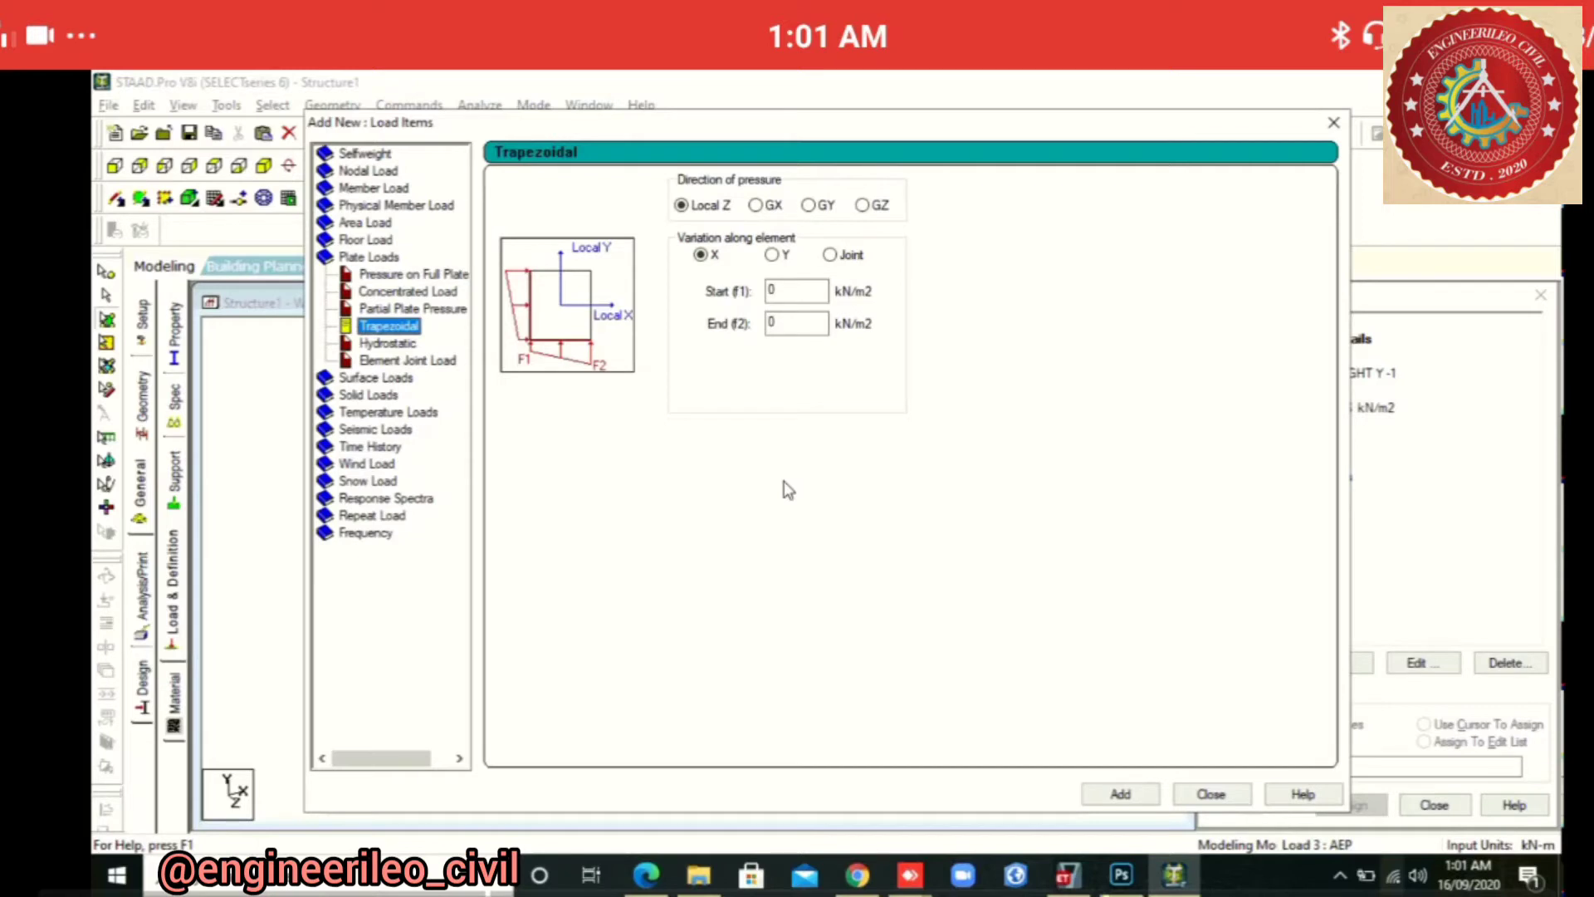
click(756, 205)
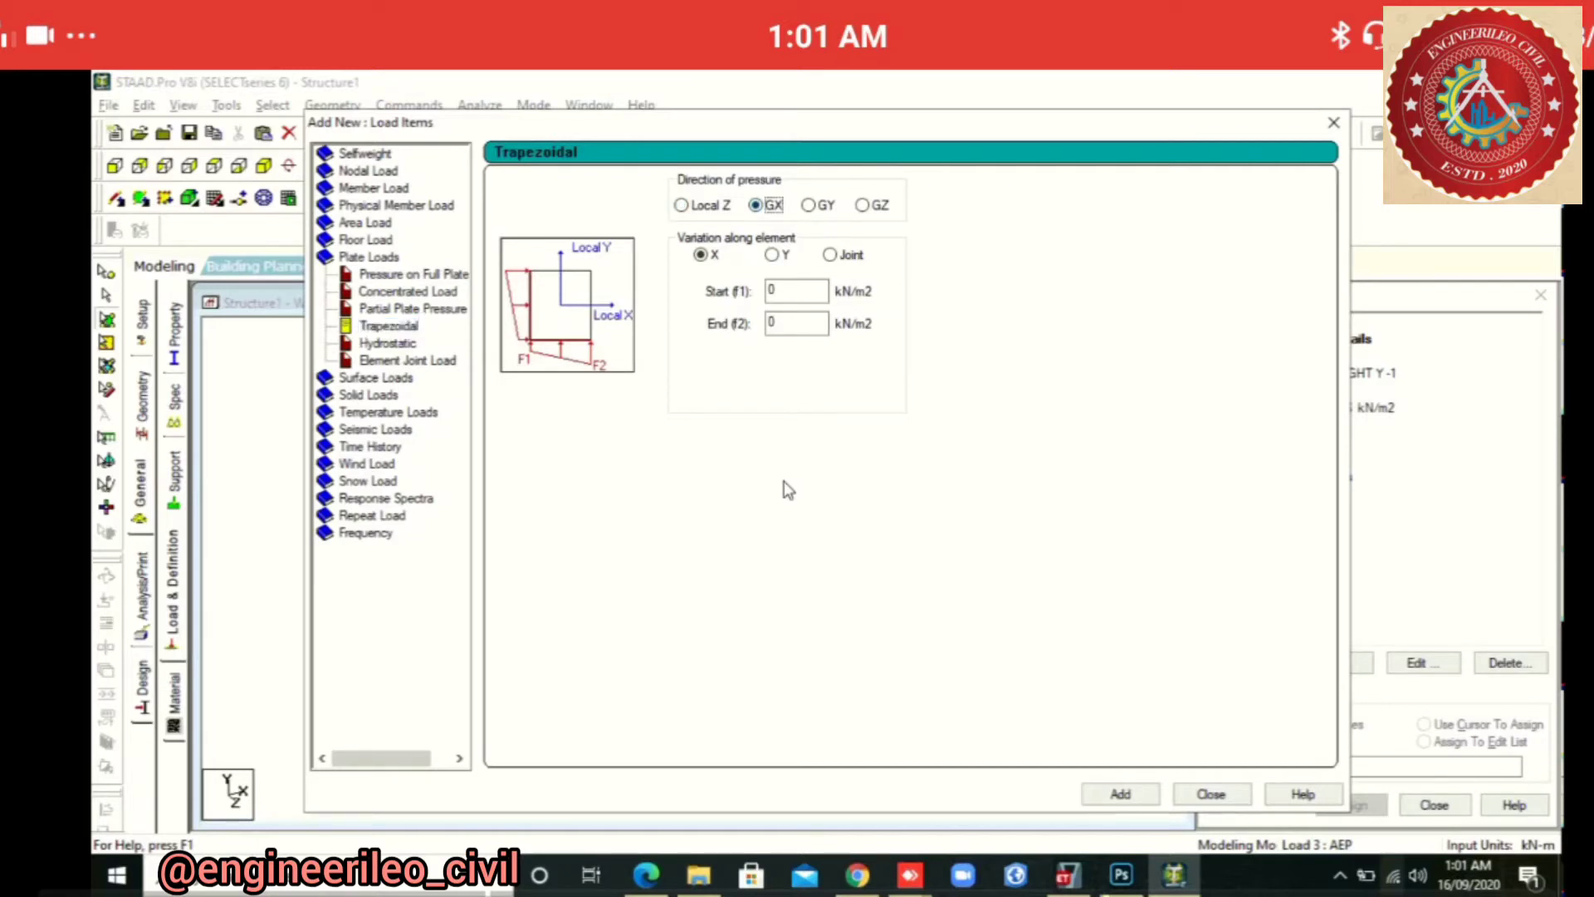
click(773, 255)
Check the earth pressure values in the PDF and add the trapezoidal load with end pressure -22.2 kN/m2 to AEP
click(646, 875)
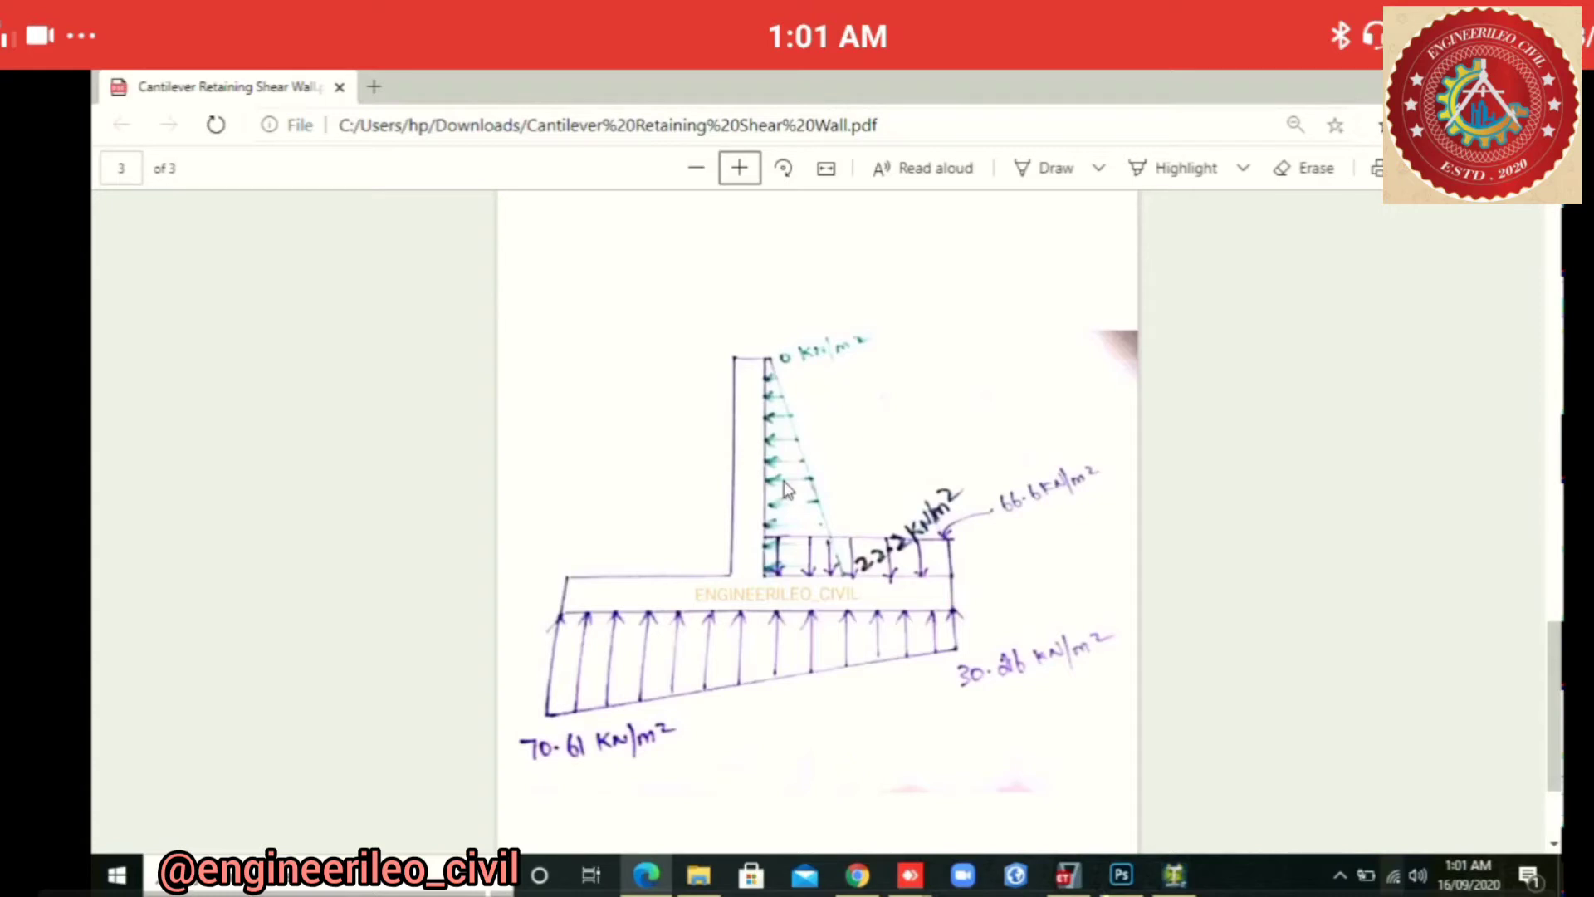
key(alt+Tab)
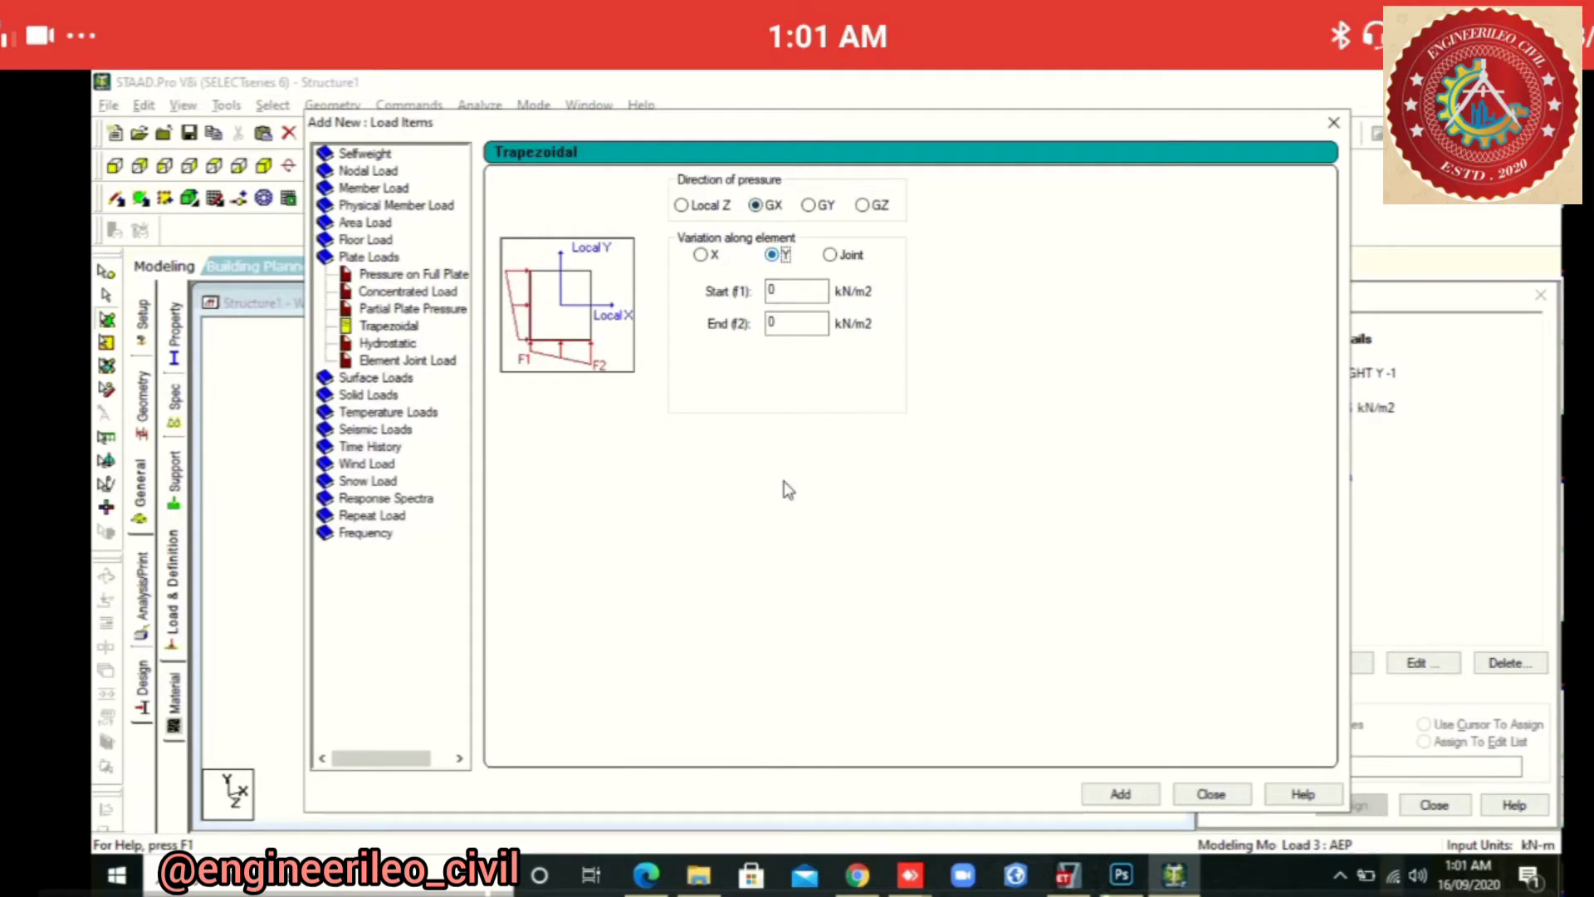
key(Return)
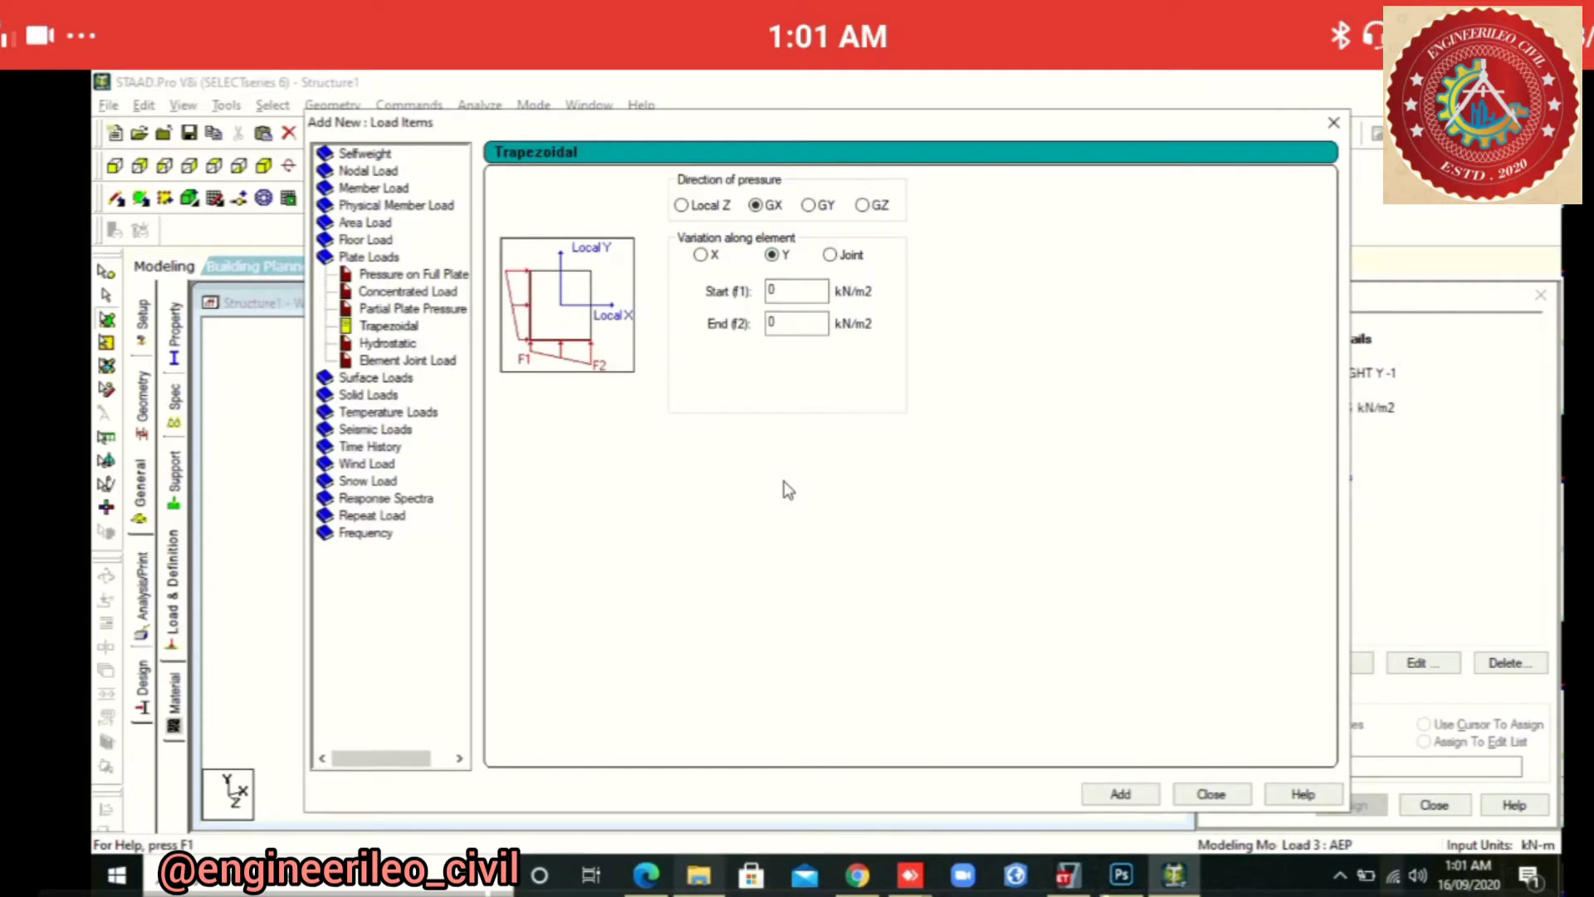
key(alt+Tab)
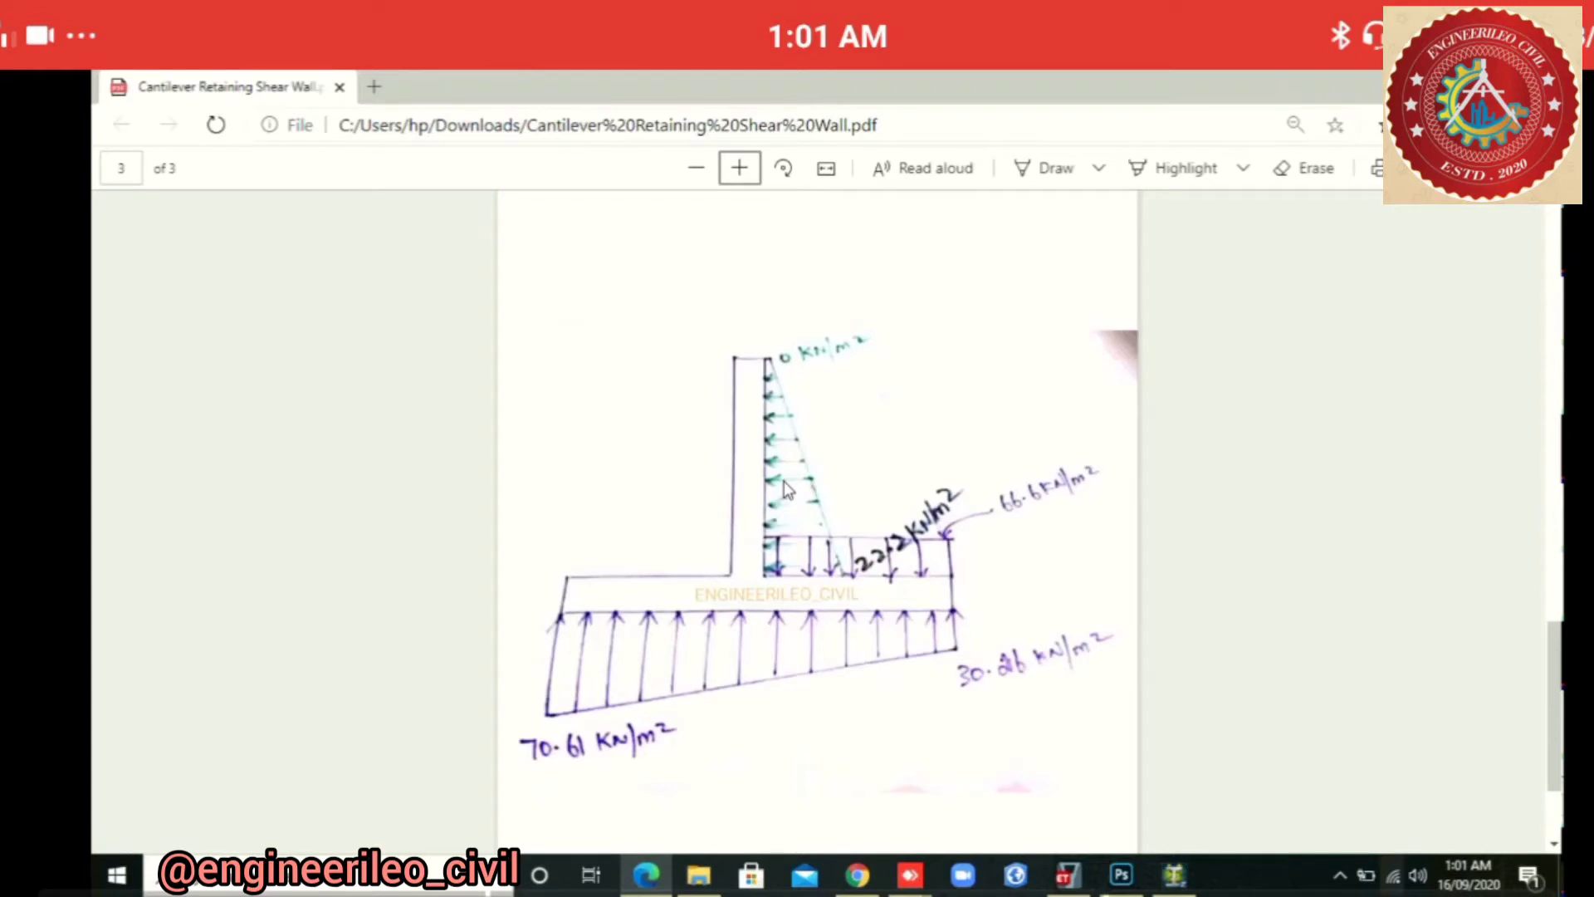
key(alt+Tab)
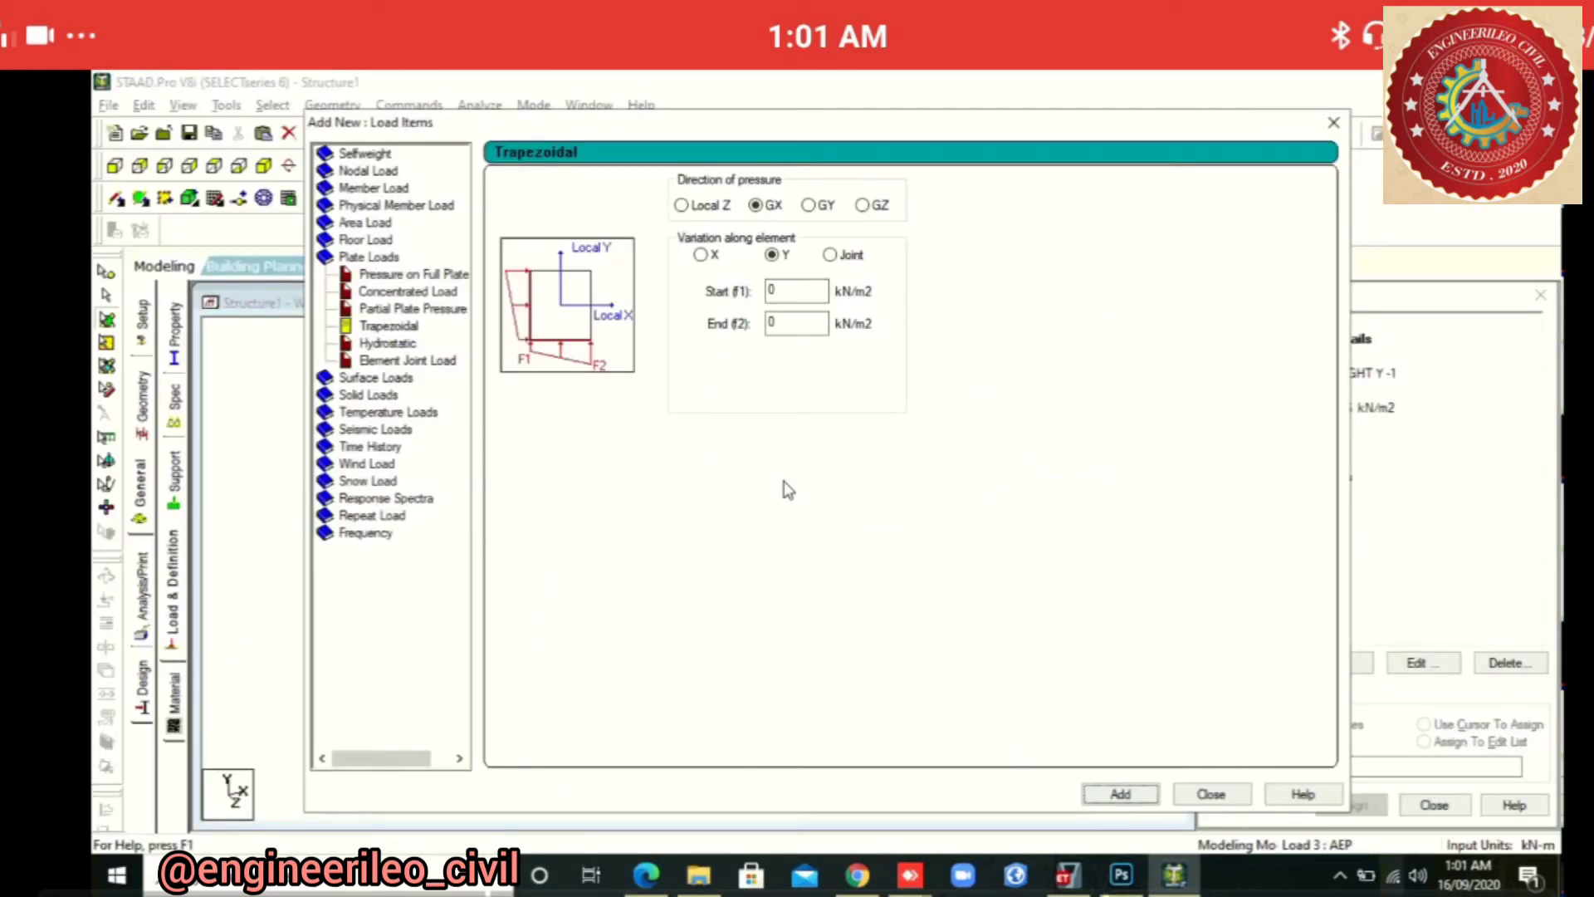
key(Tab)
text(-22.2)
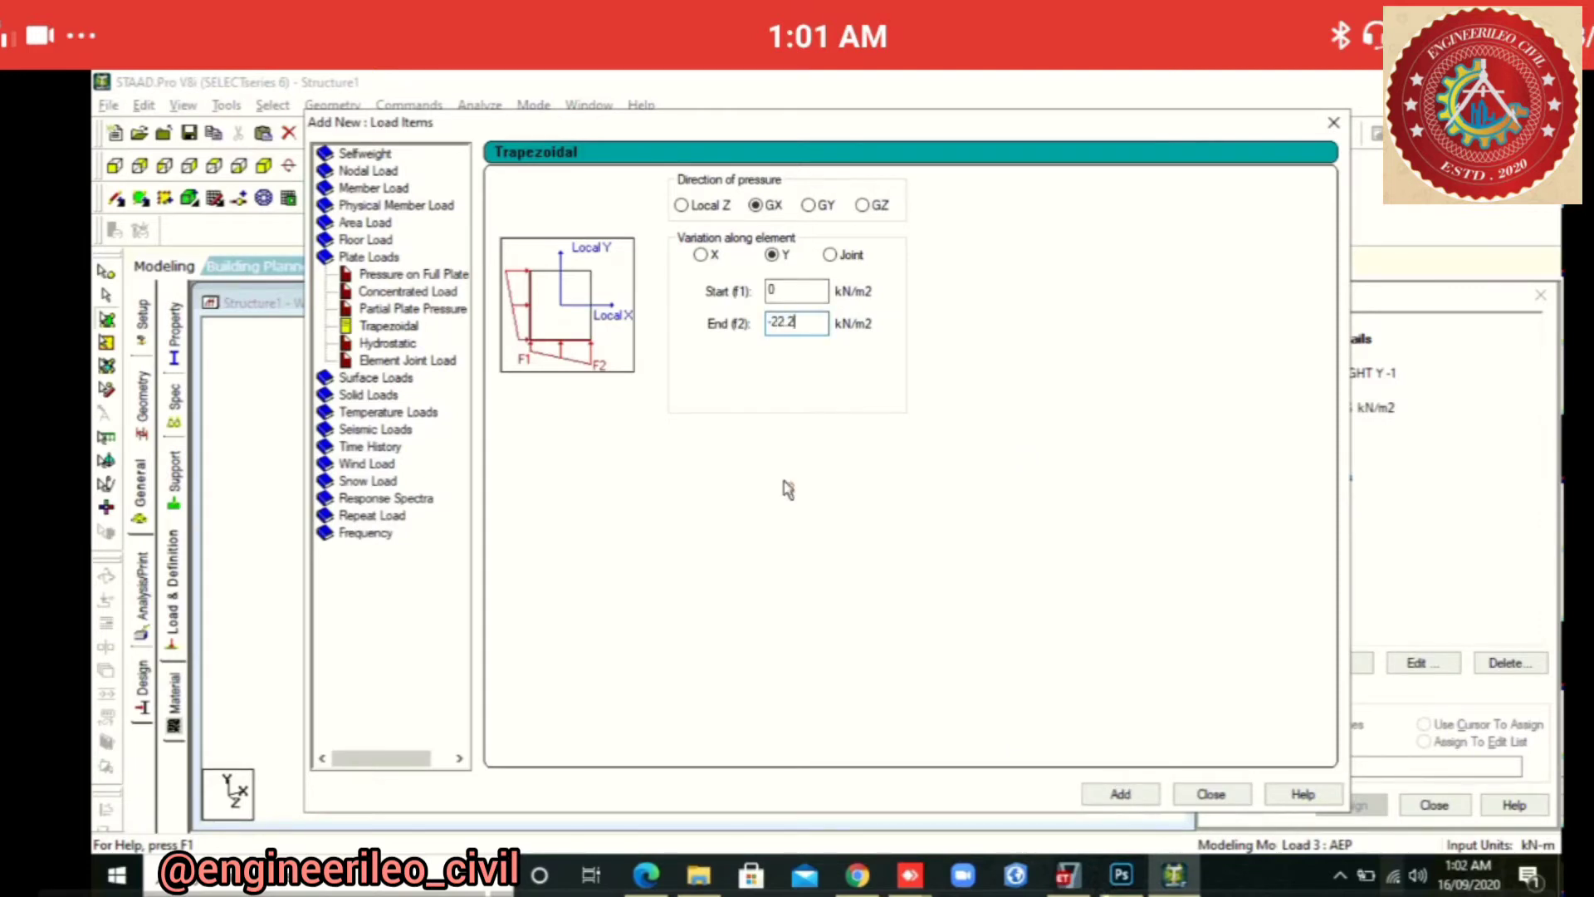
key(Tab)
key(Return)
key(Tab)
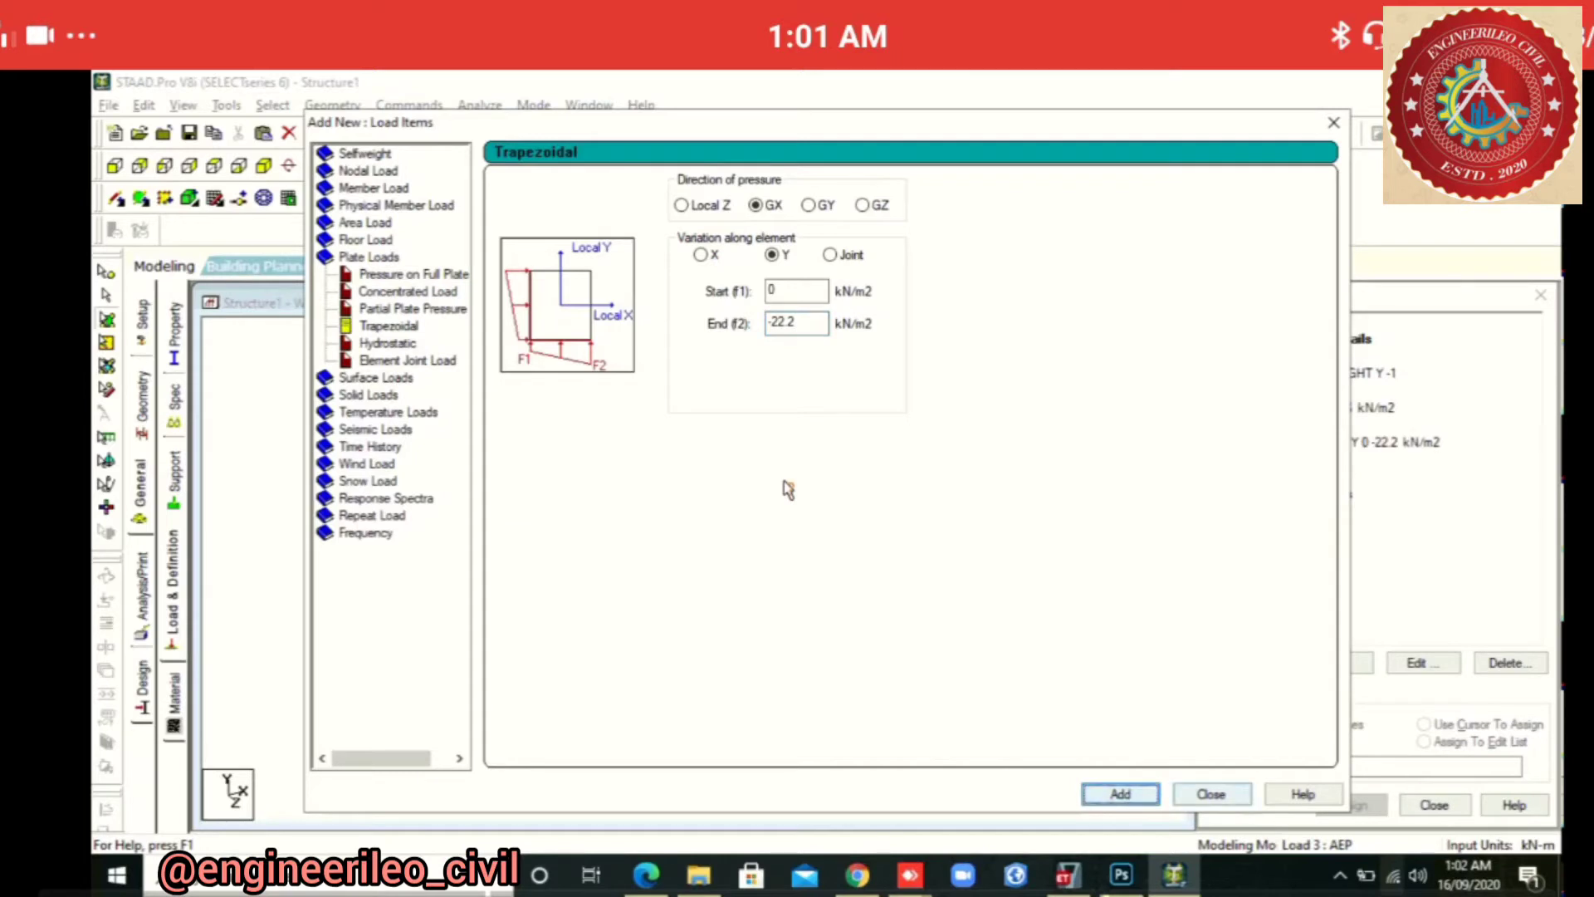
key(Return)
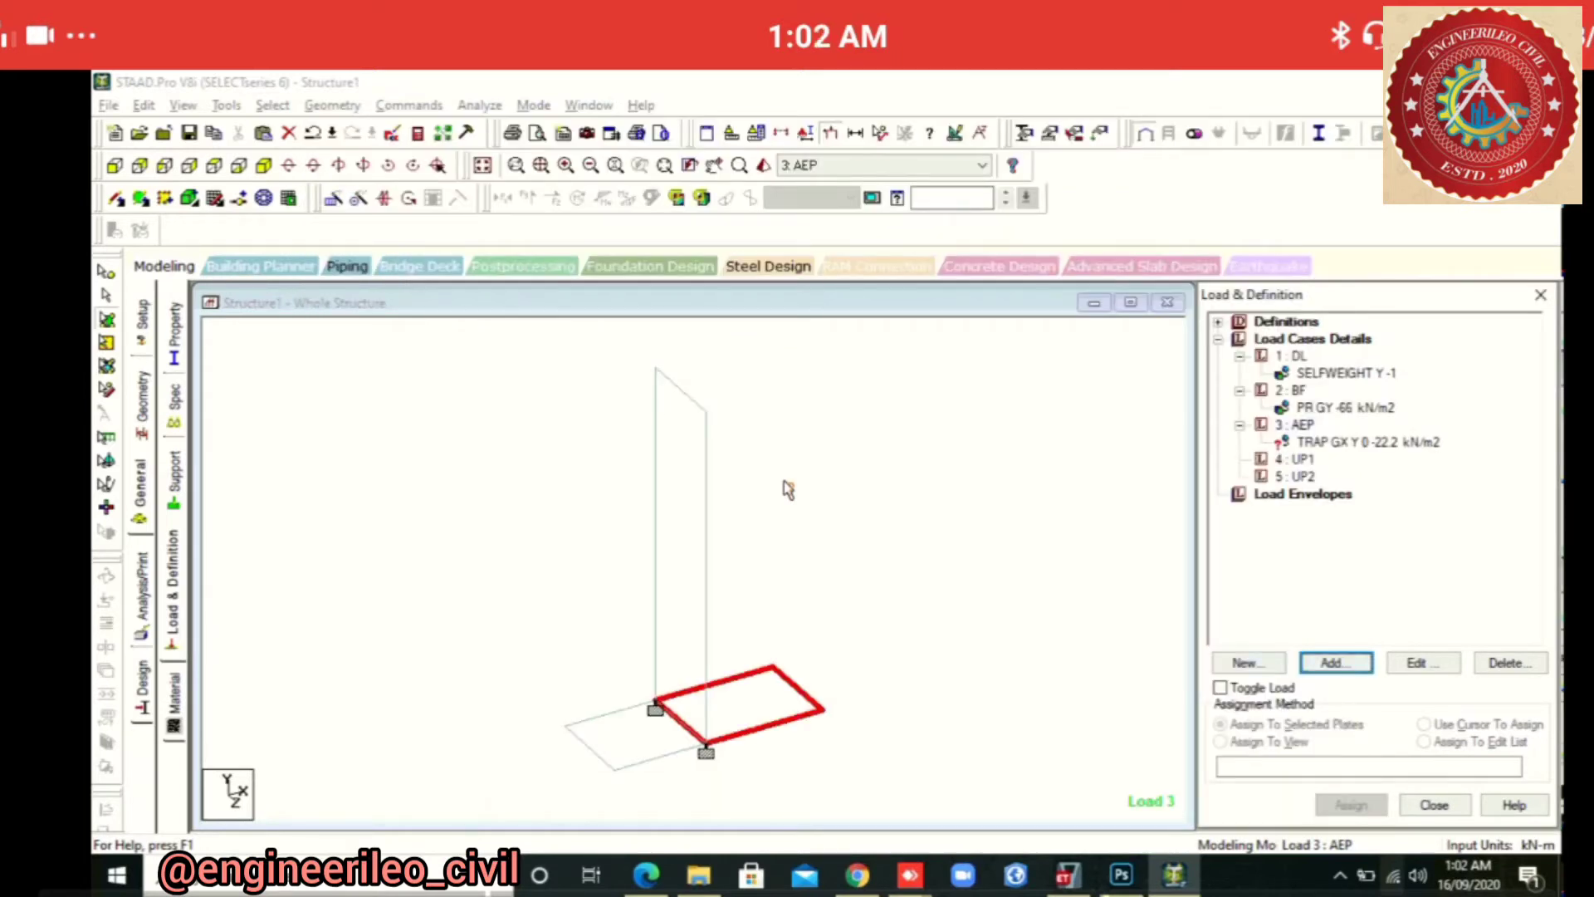
Assign the trapezoidal earth pressure load of case AEP to the vertical stem plate
click(1372, 441)
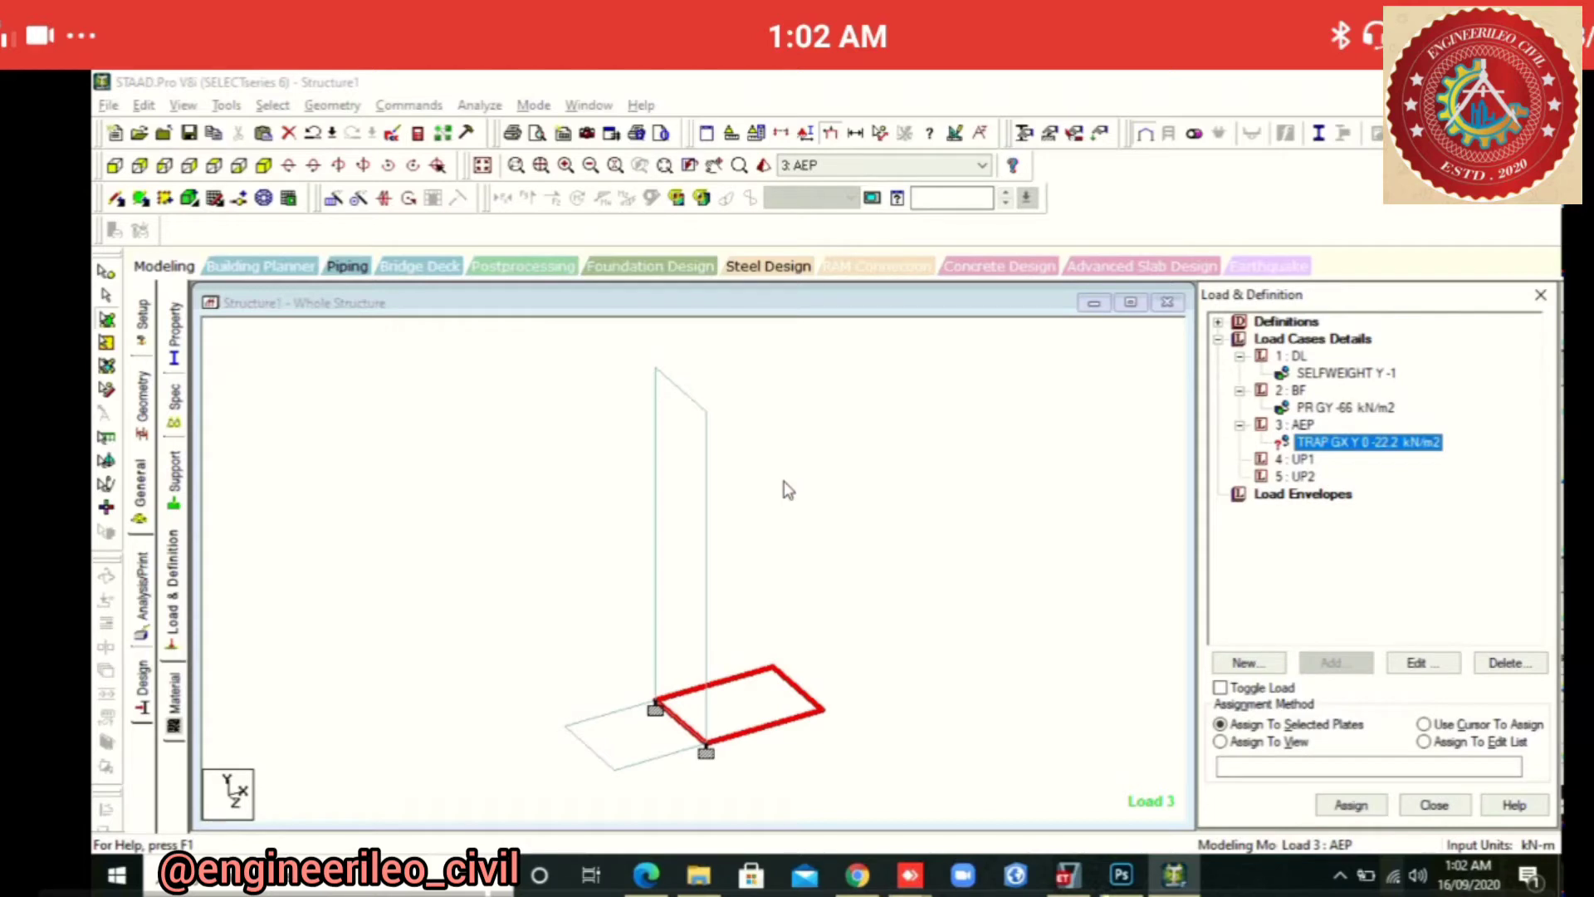
click(681, 554)
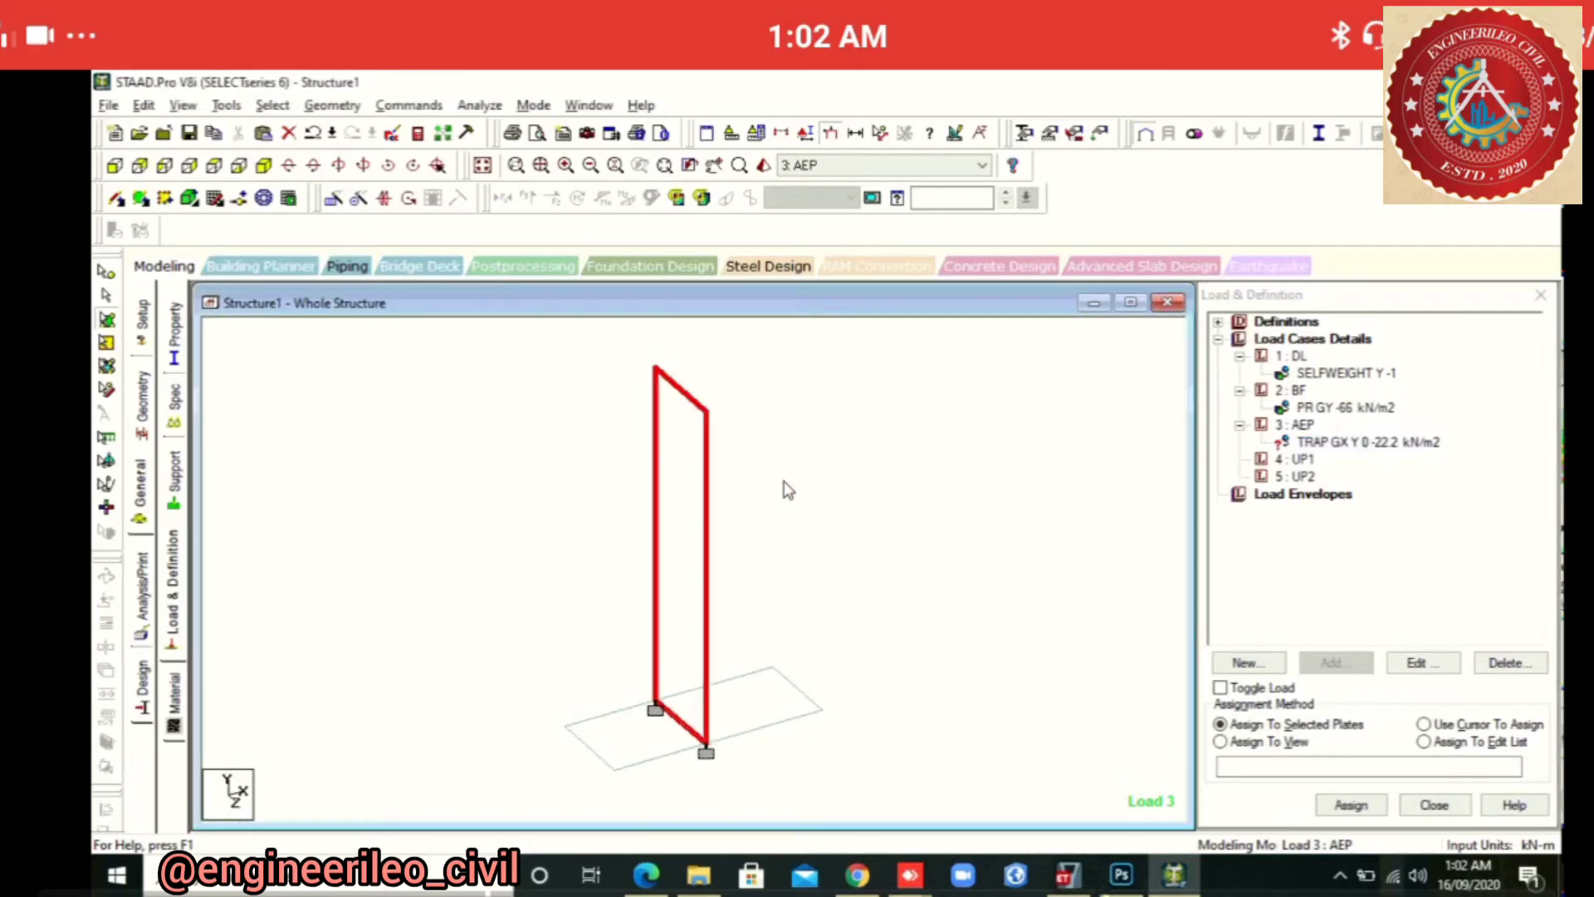
click(1341, 726)
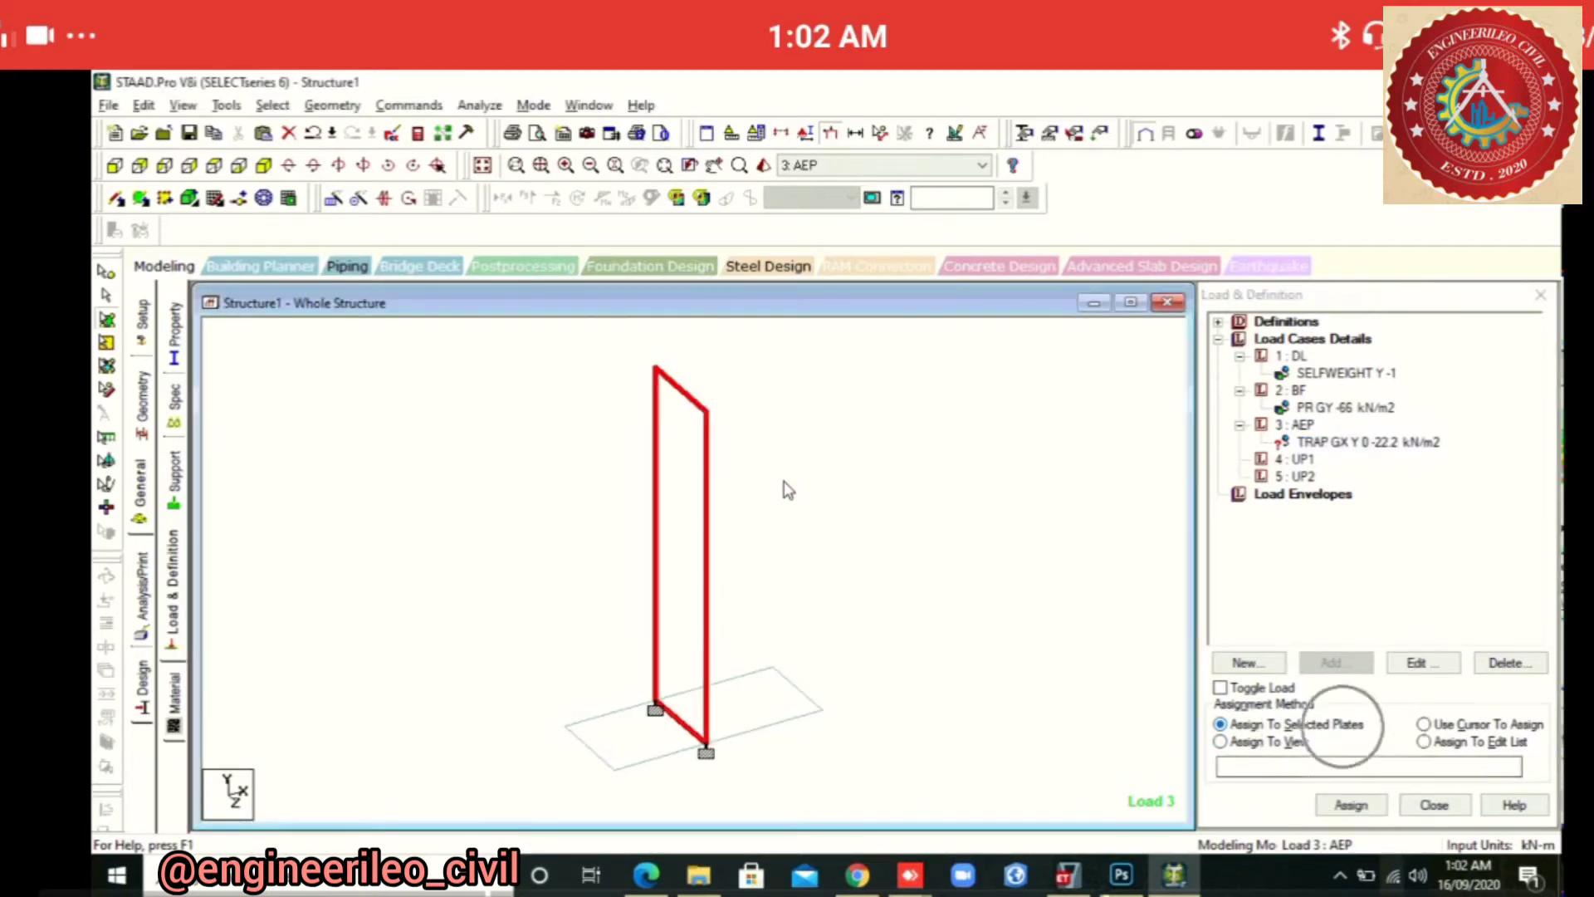
click(1351, 805)
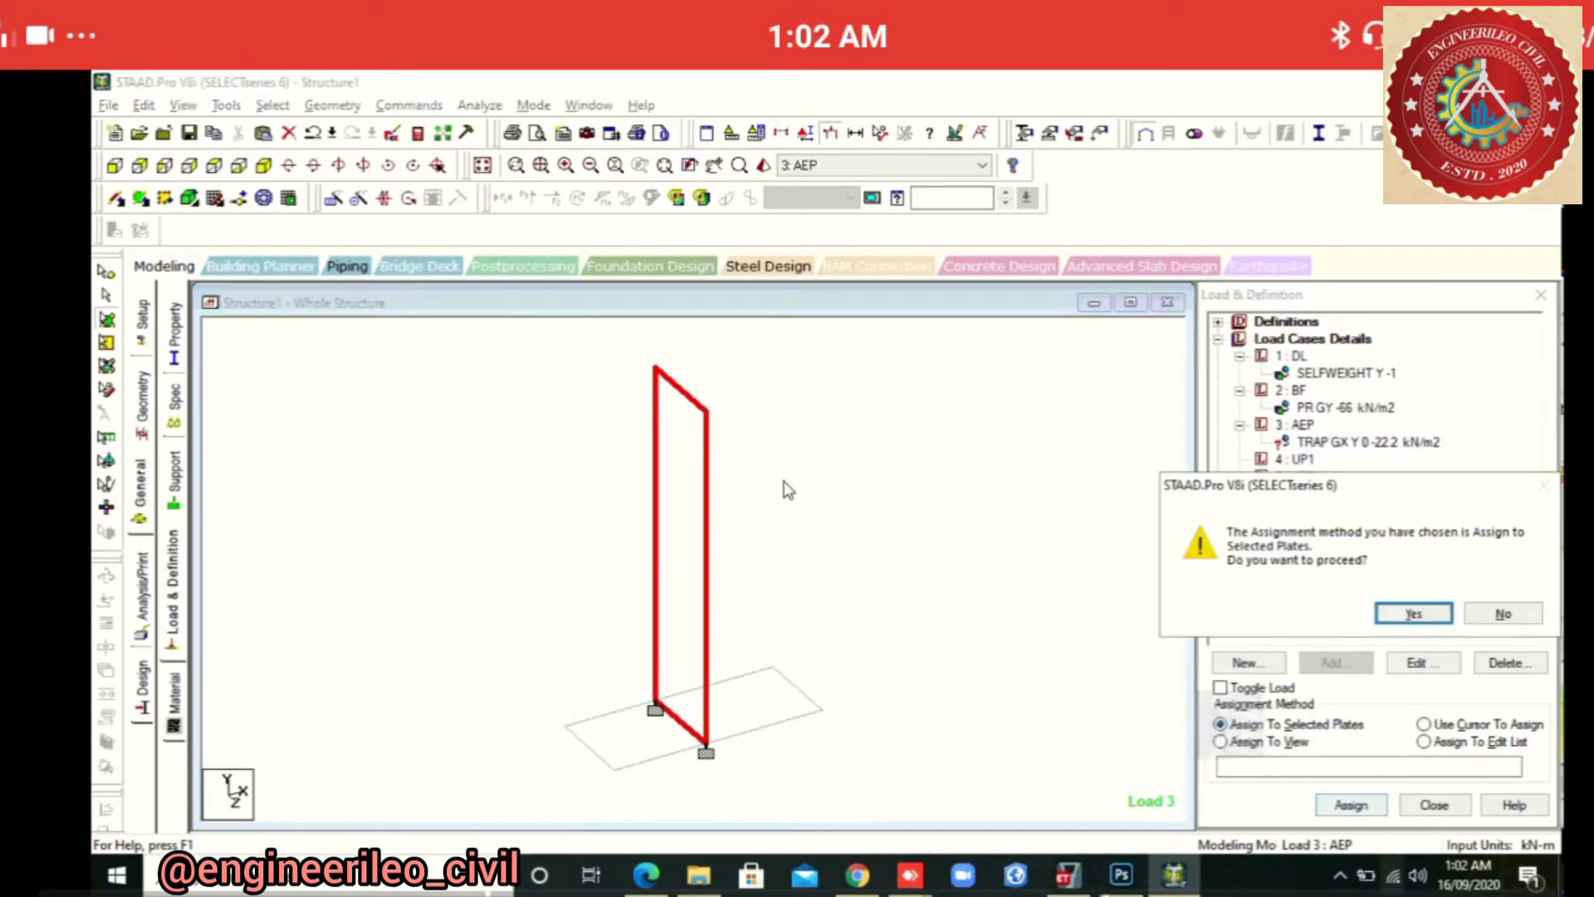
click(1413, 613)
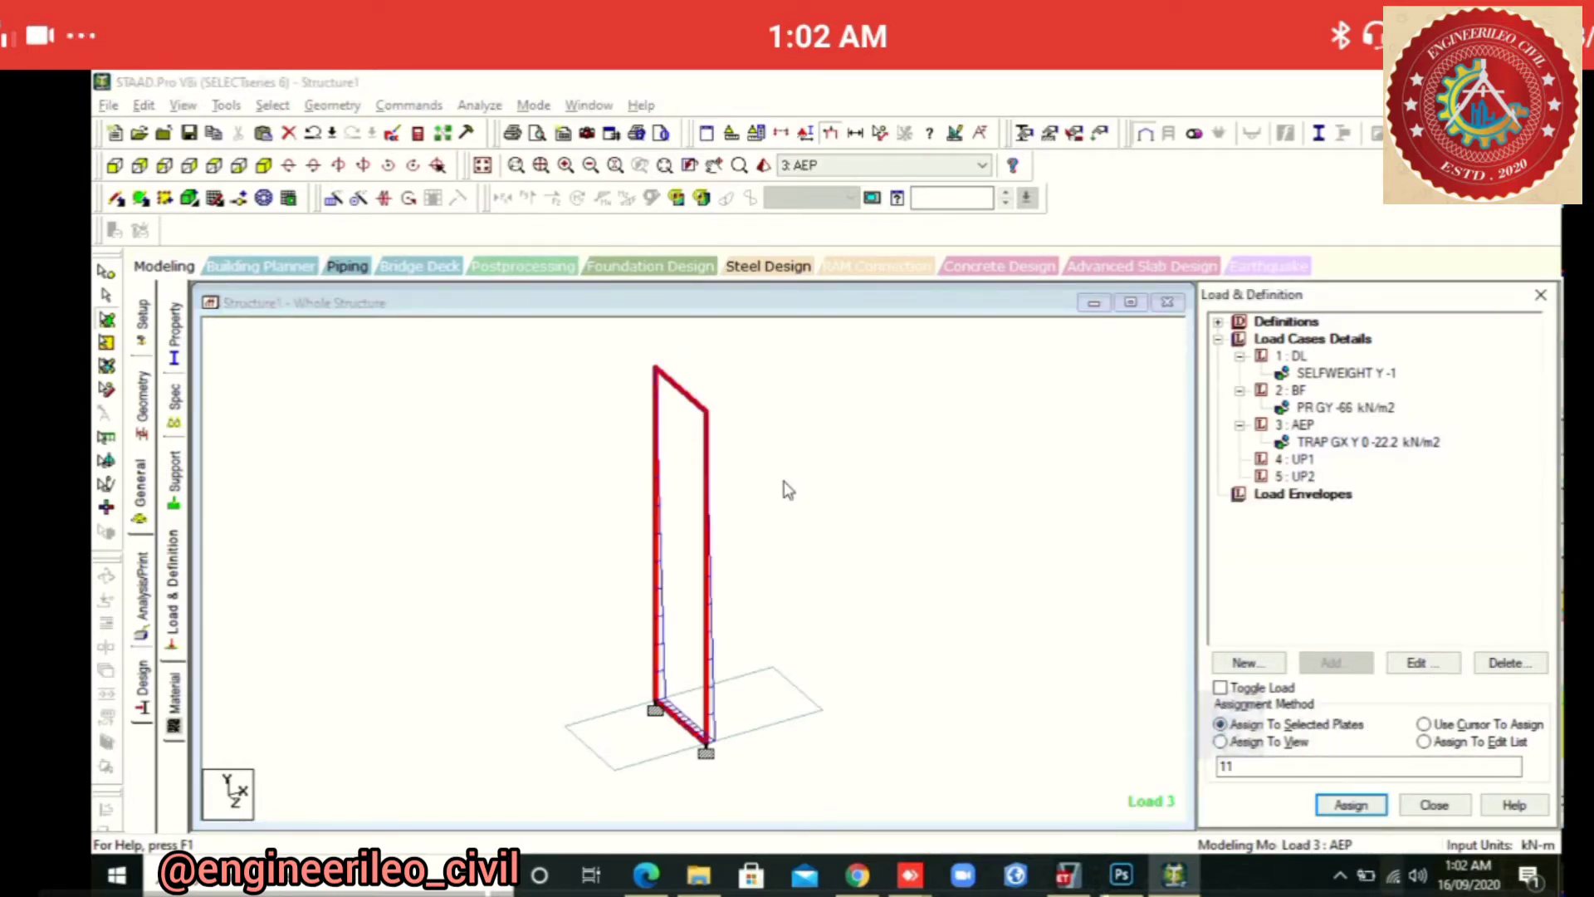
Examine the distribution of the earth pressure load along the stem plate and at its base
scroll(787, 489, up, 2)
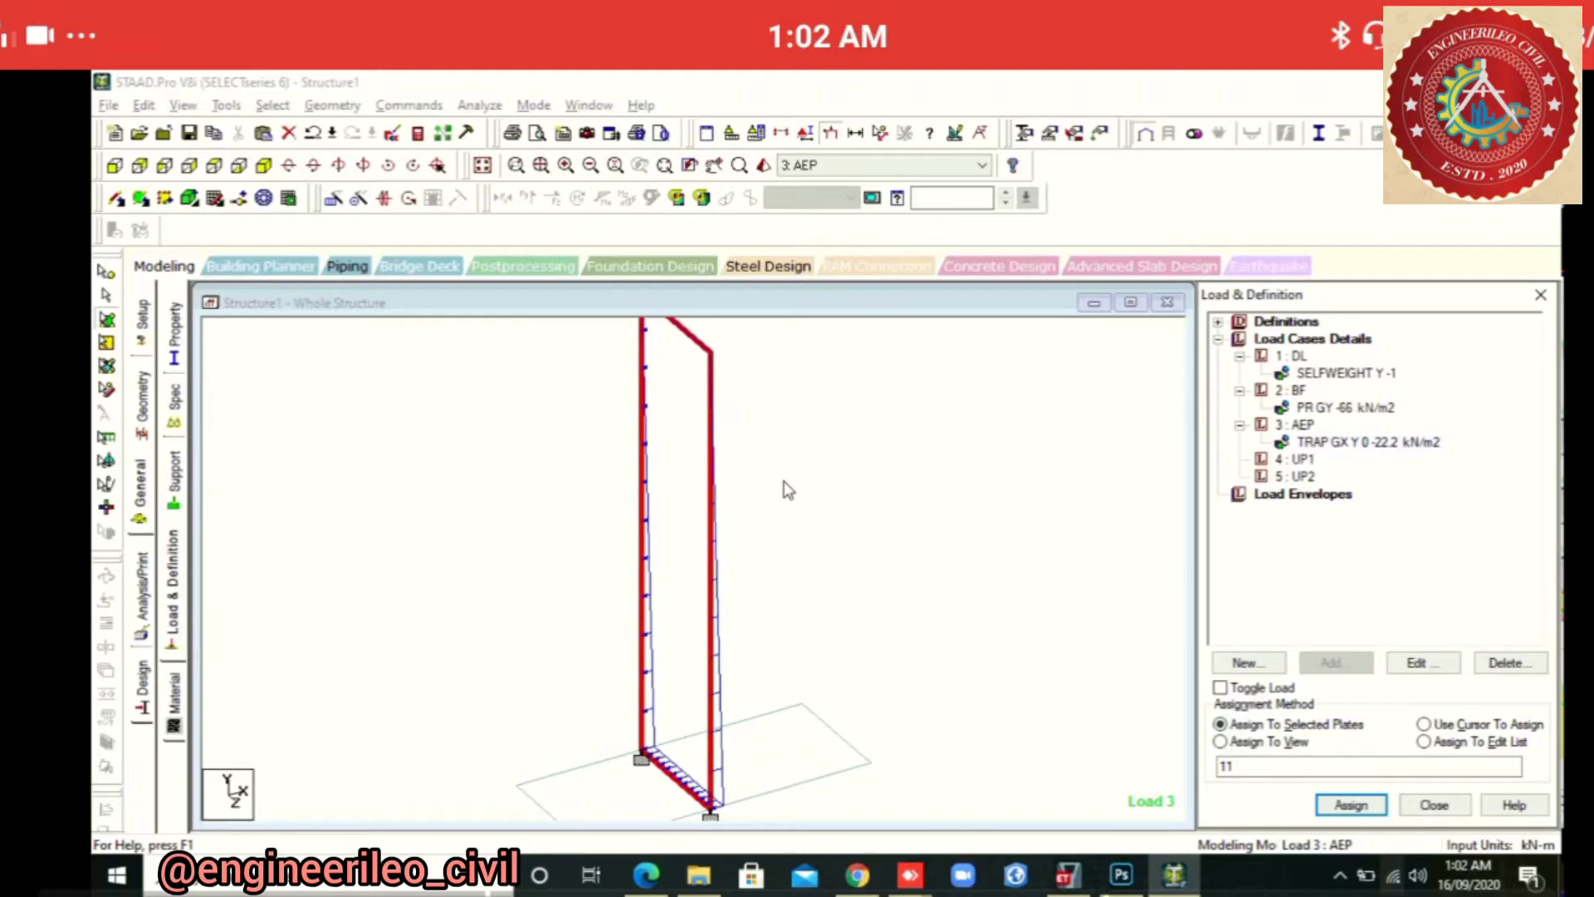
scroll(788, 489, up, 1)
middle_drag(788, 490, 751, 321)
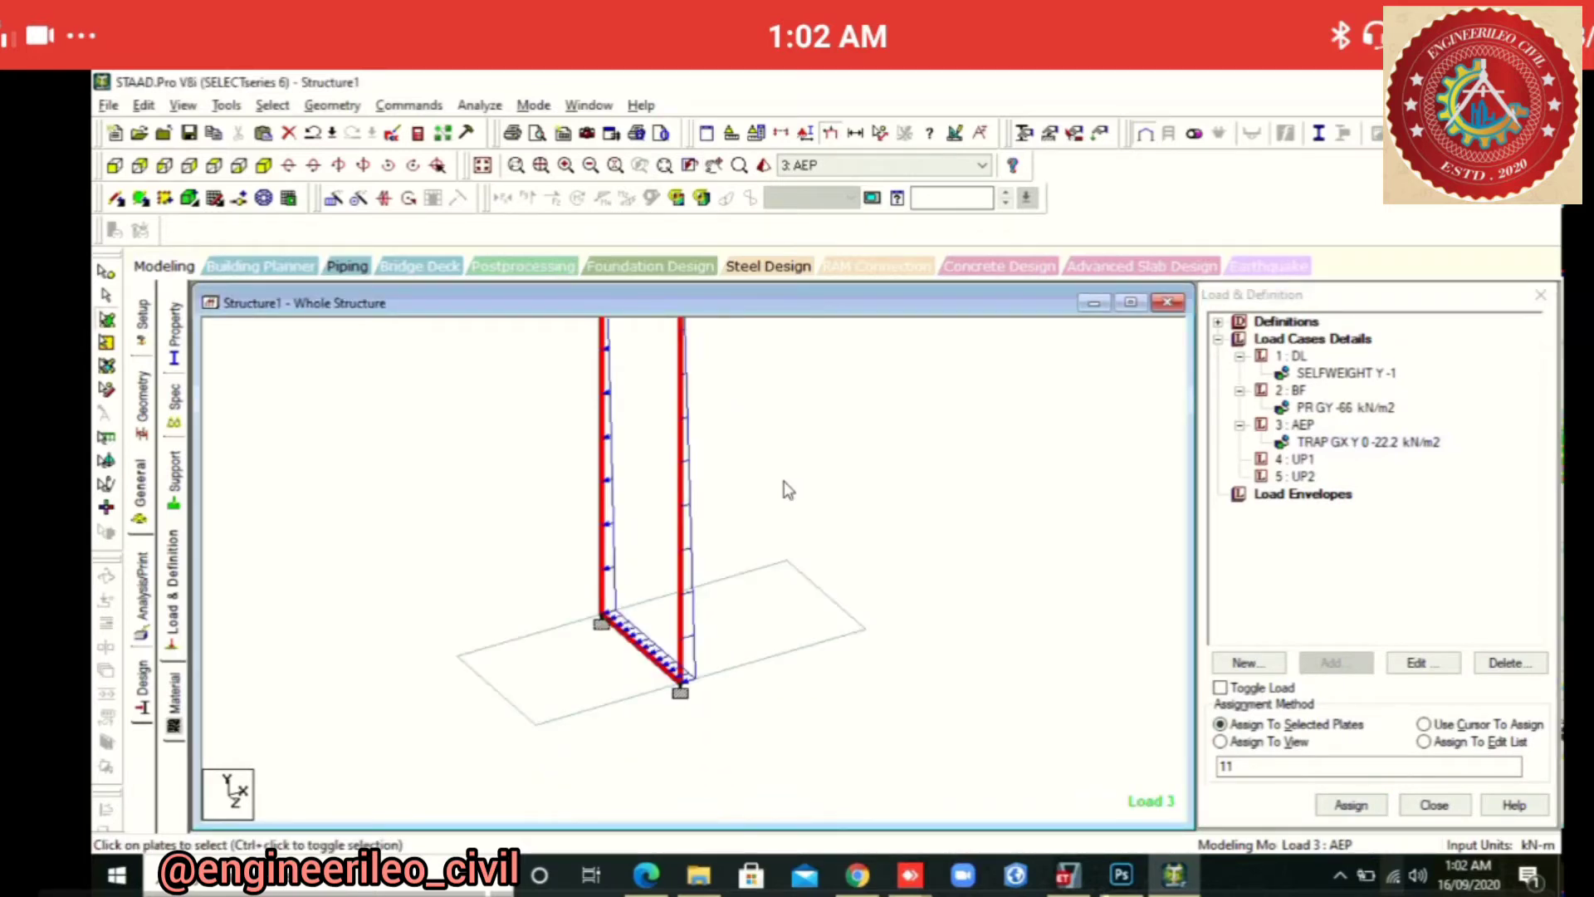
scroll(787, 490, down, 1)
middle_drag(787, 489, 895, 636)
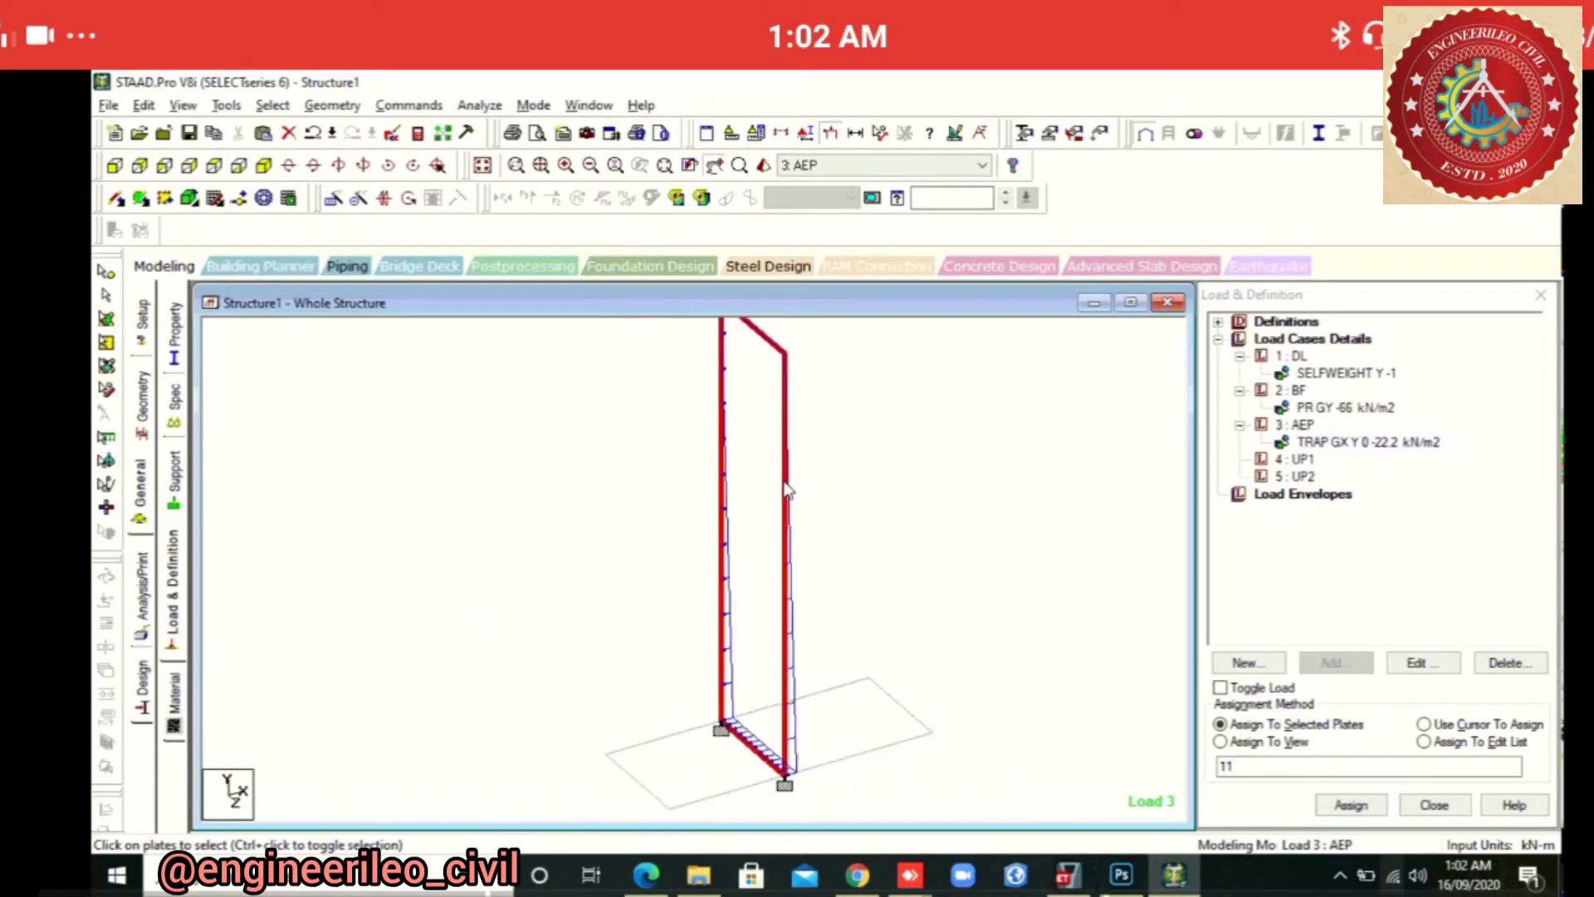
scroll(787, 489, down, 2)
middle_drag(787, 490, 727, 395)
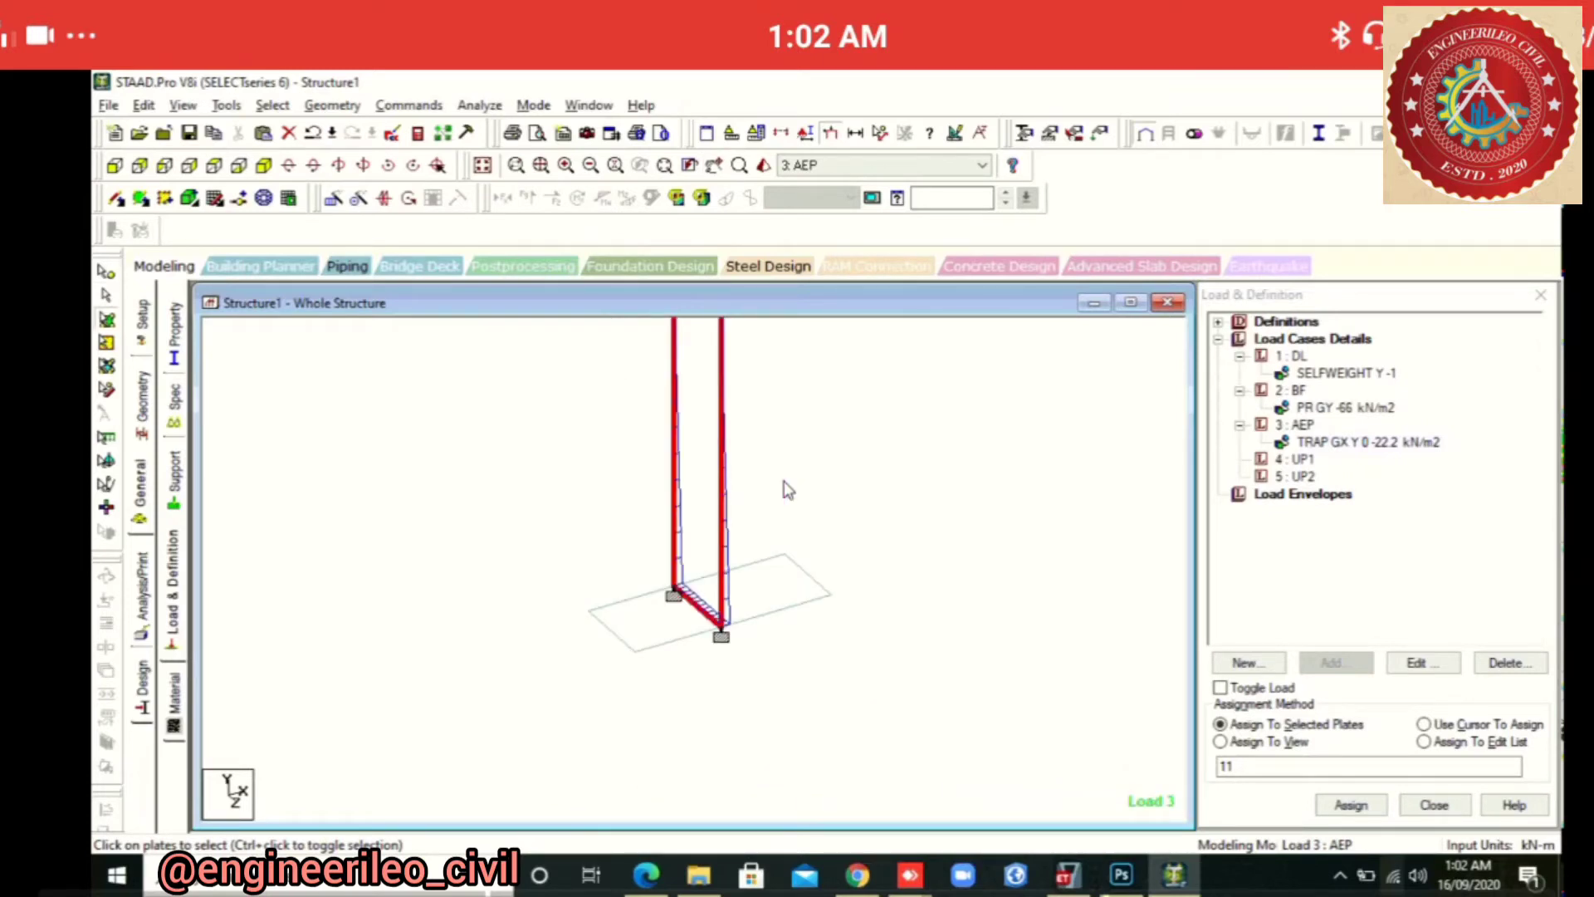
Check the upward pressure values in the PDF and start a trapezoidal plate load for load case UP1
click(1295, 459)
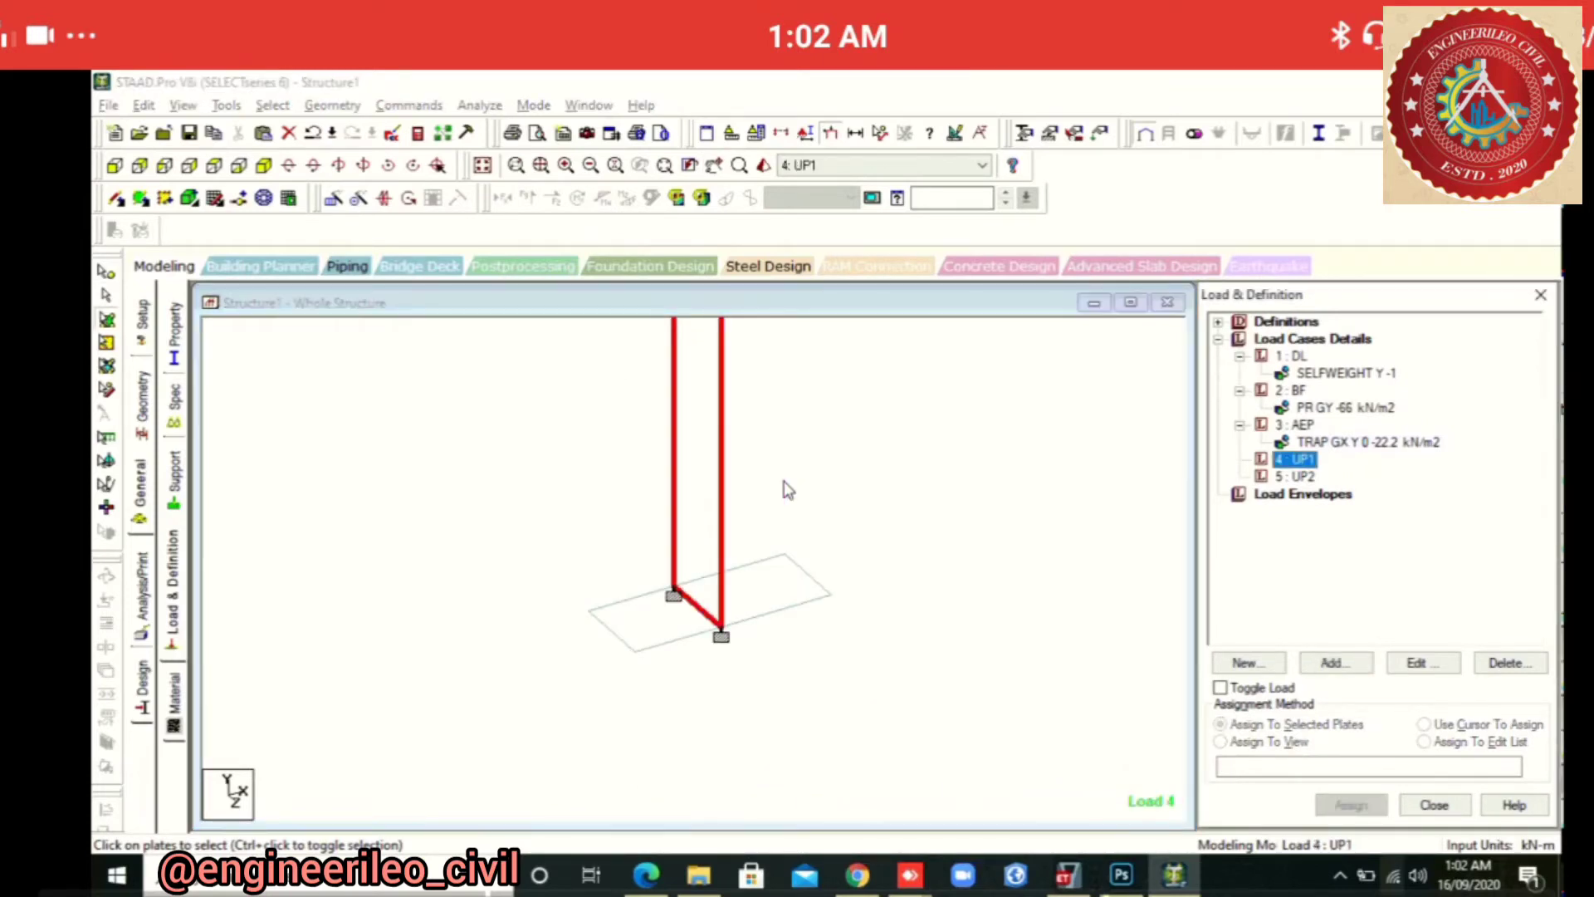
click(646, 874)
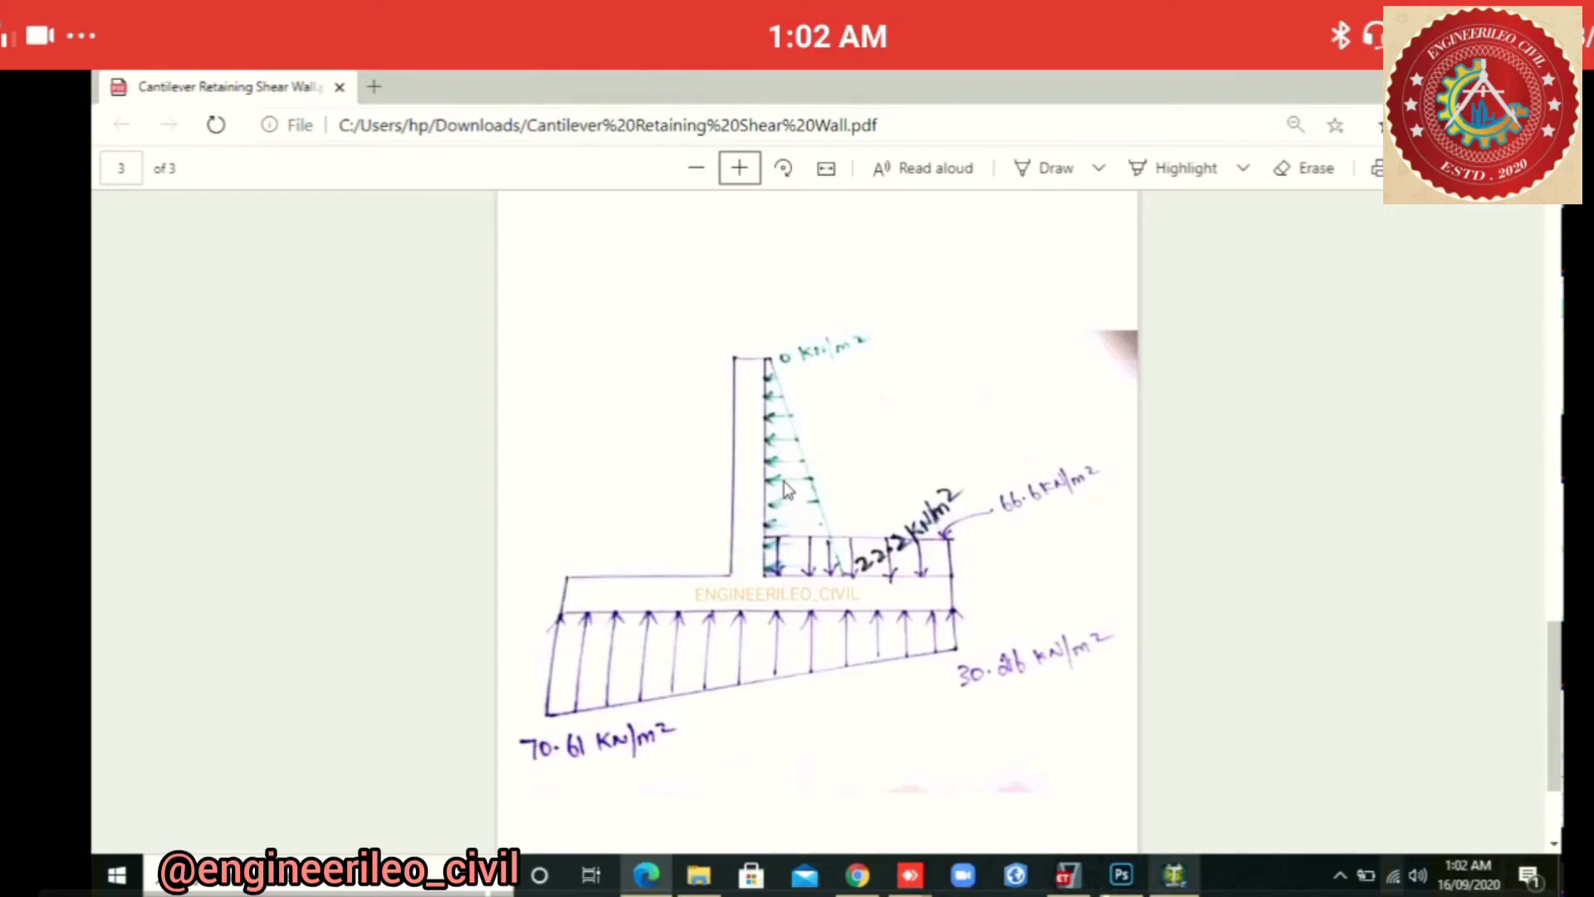
key(alt+Tab)
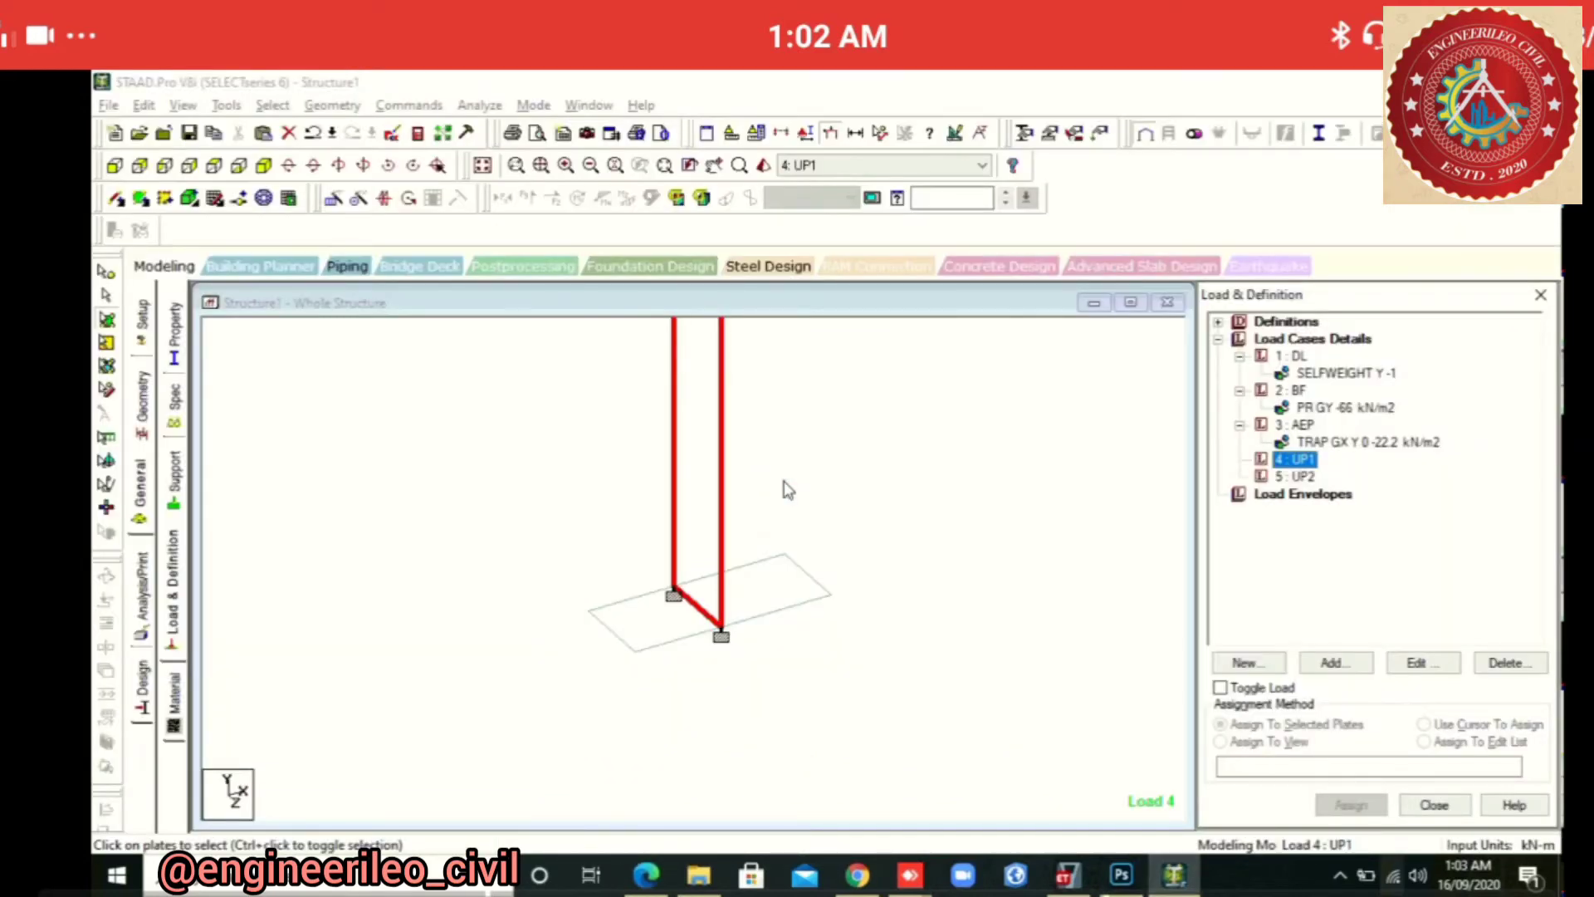
click(1336, 662)
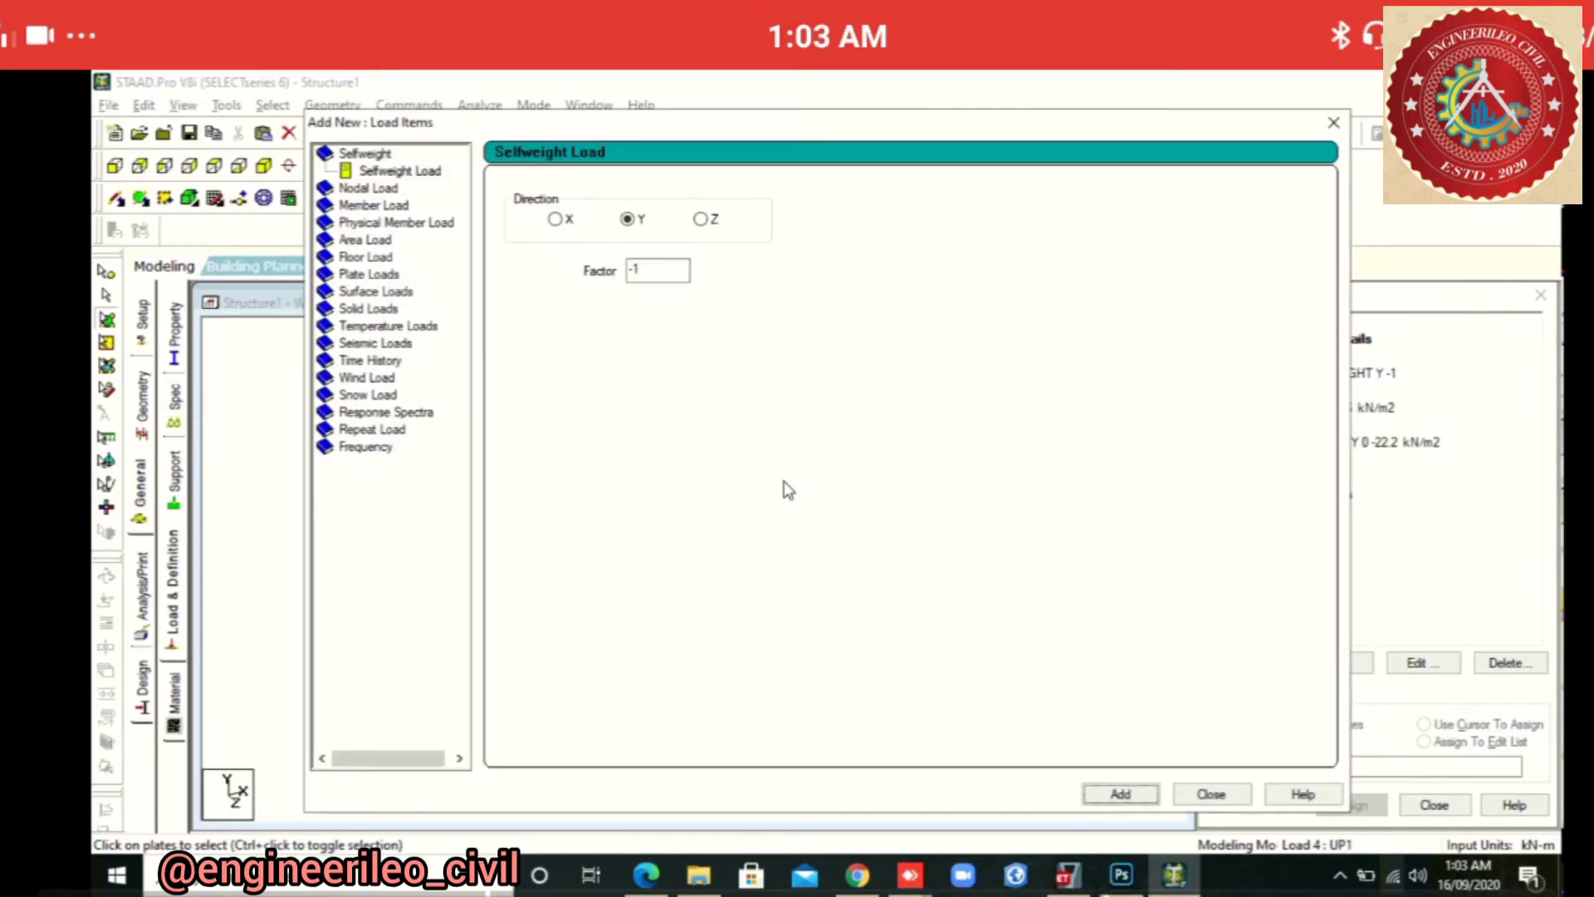
click(370, 273)
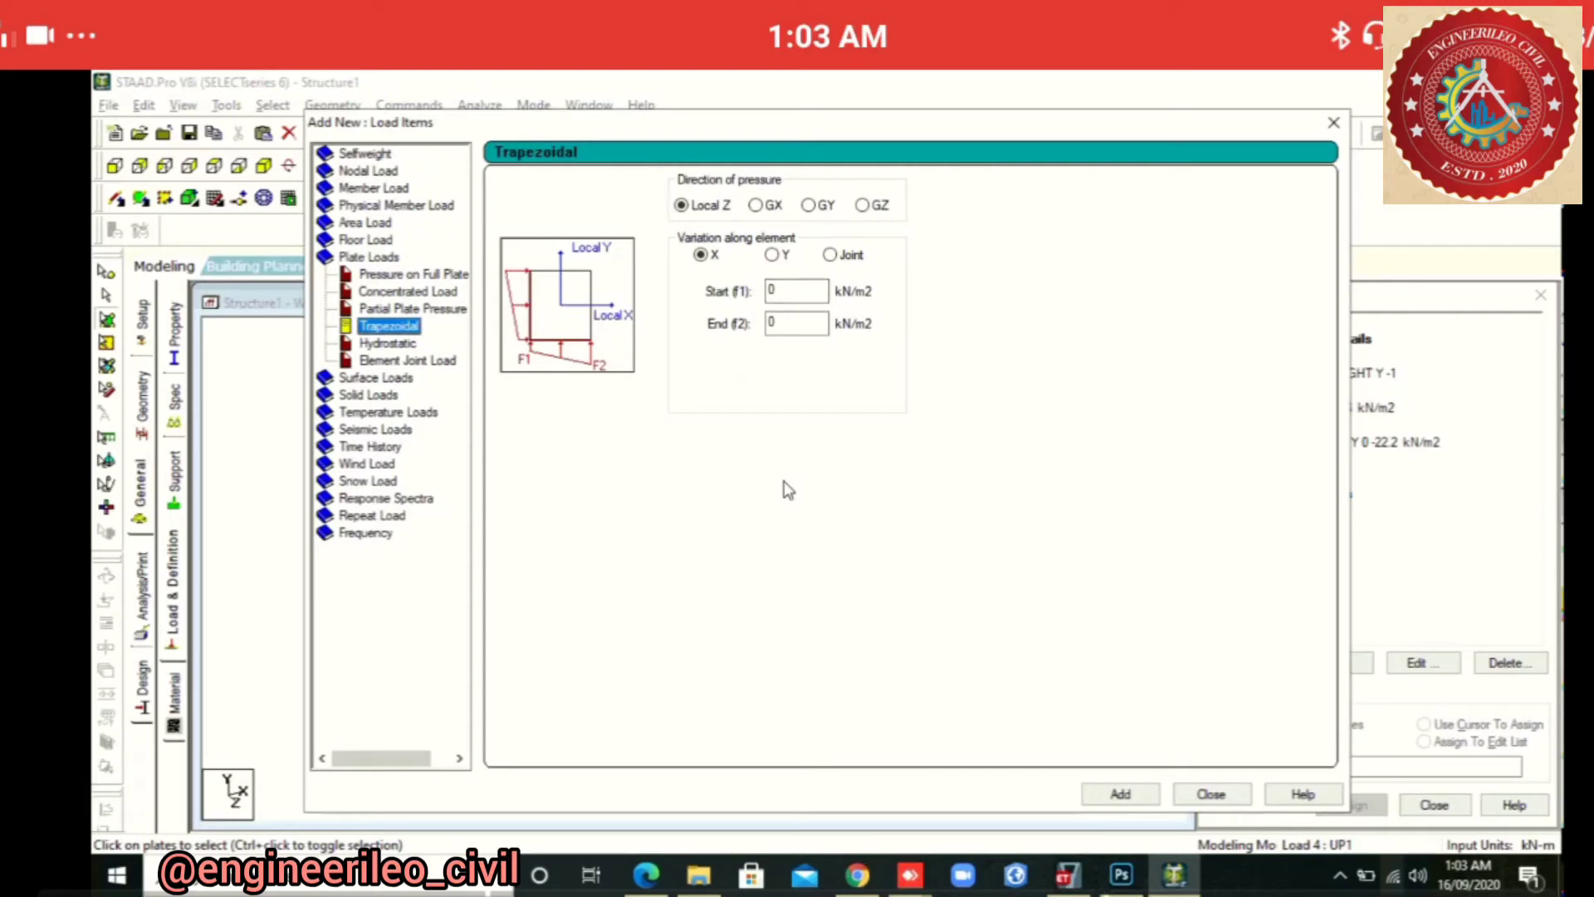
Add the UP1 trapezoidal load in GY with start pressure 70.61 and end pressure 41.6 kN/m2, rechecking the values against the PDF
key(Tab)
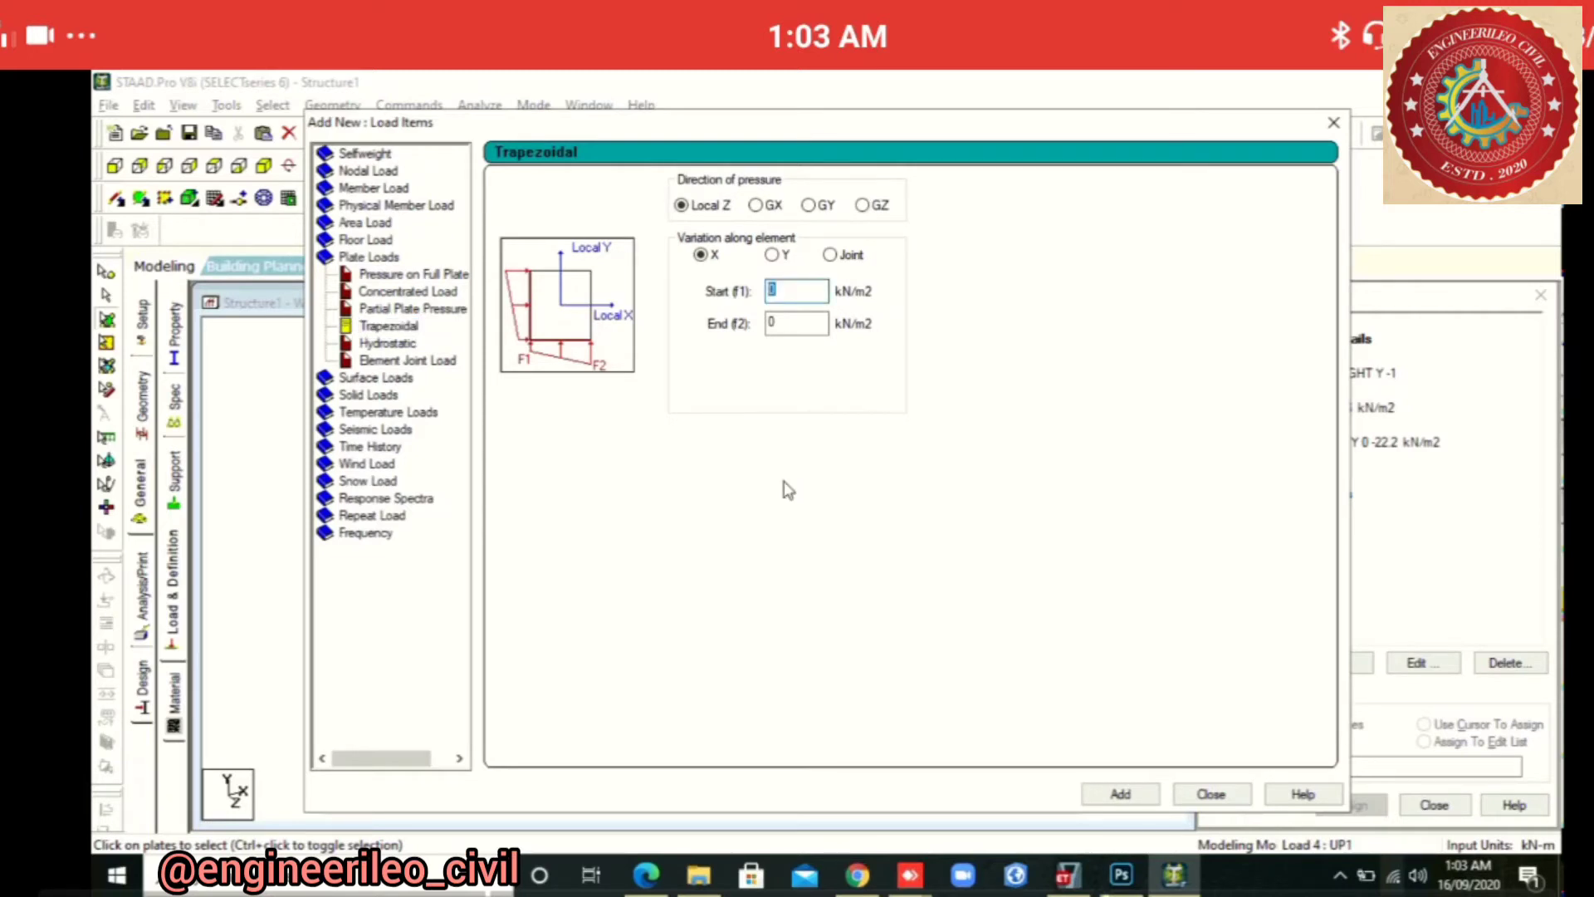
text(70.61)
key(Tab)
text(41.6)
key(alt+Tab)
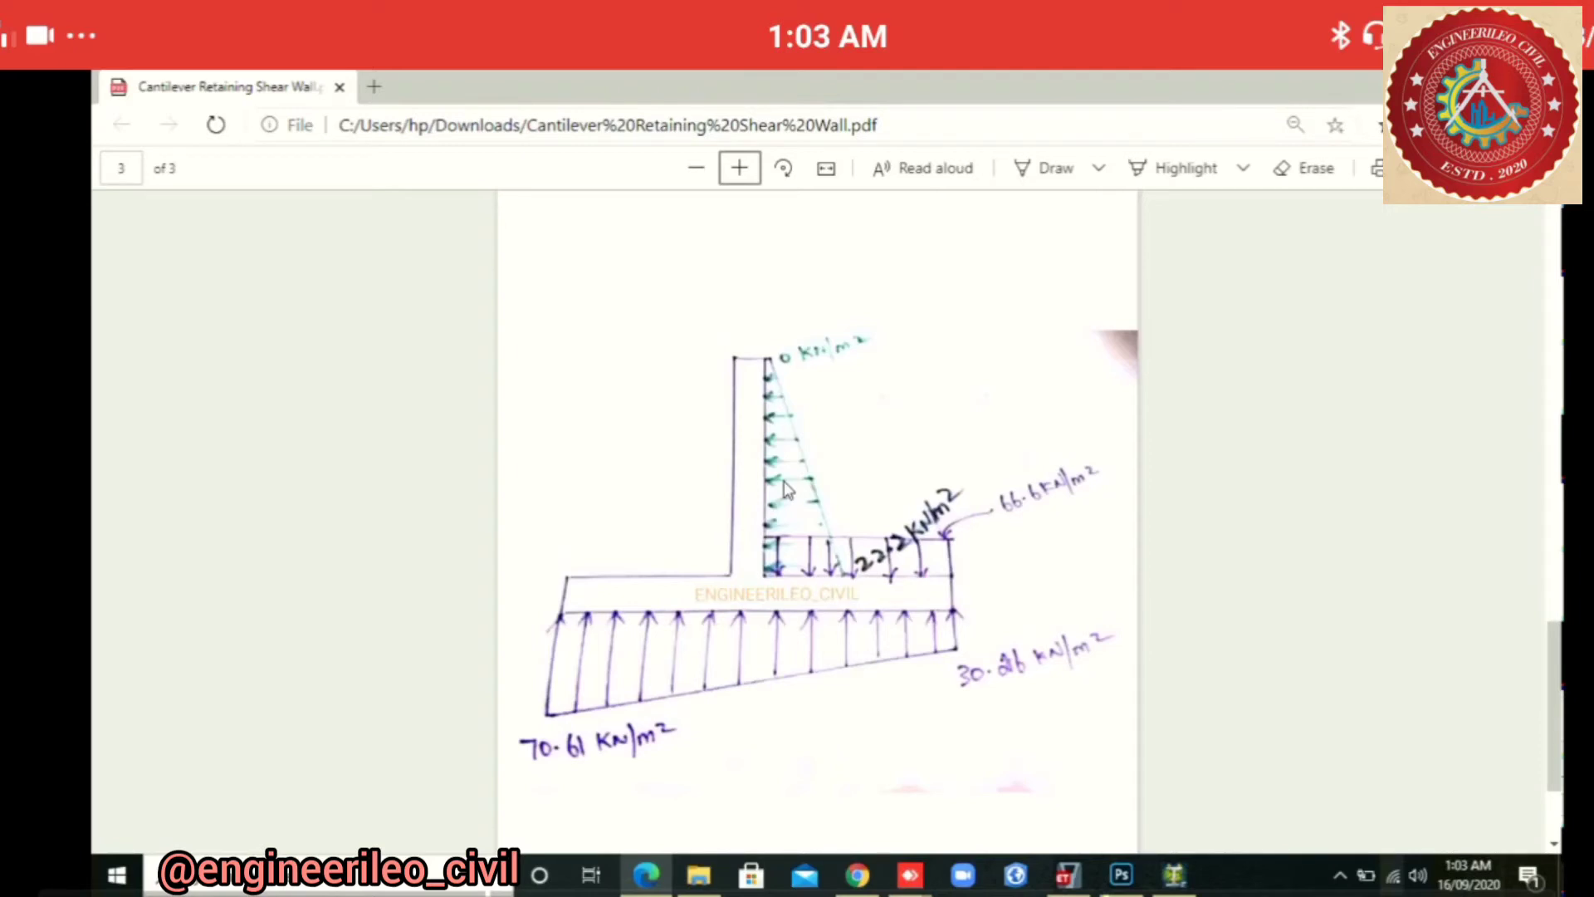
key(alt+Tab)
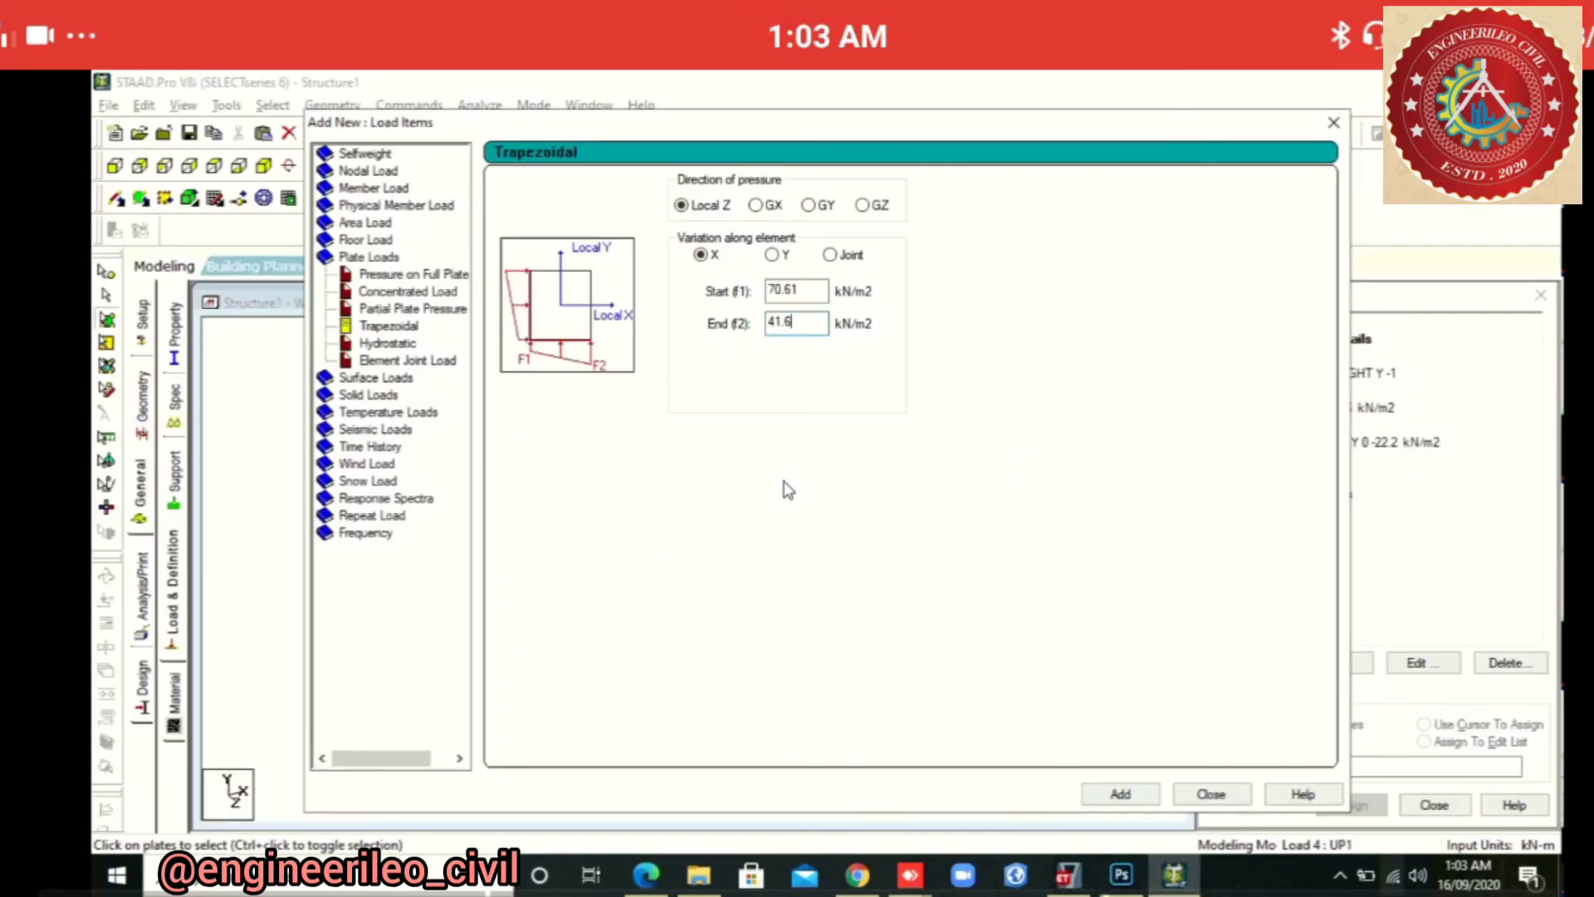
click(809, 205)
click(1120, 794)
click(1210, 794)
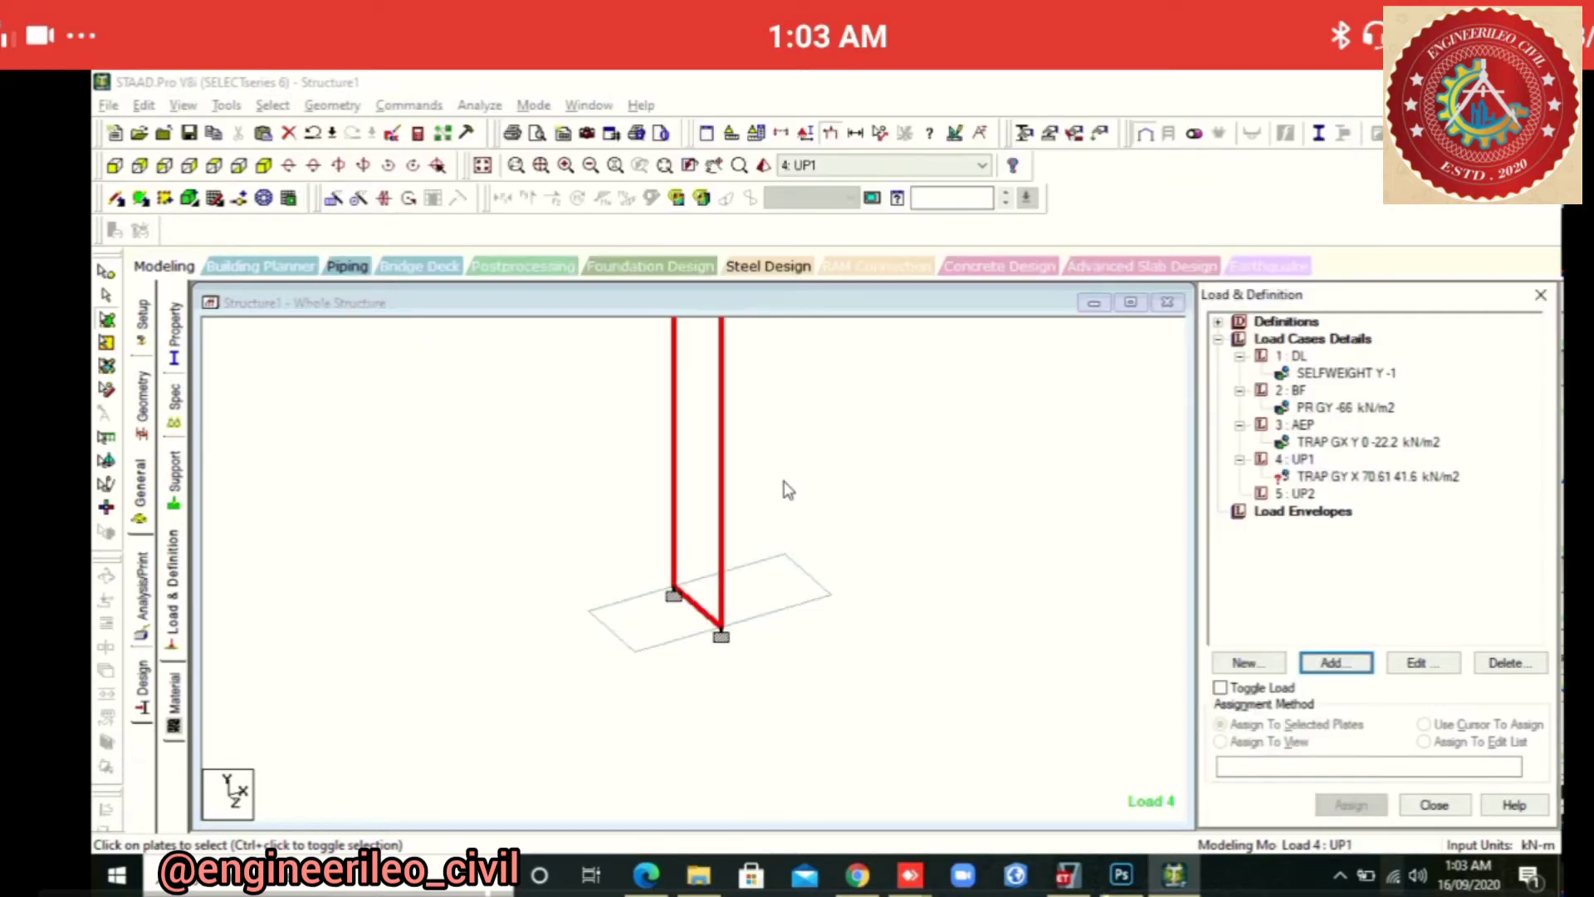
Add a trapezoidal plate load to load case UP2 in GY, varying along X from 41.6 to 30.26 kN/m2
click(1302, 493)
click(1336, 662)
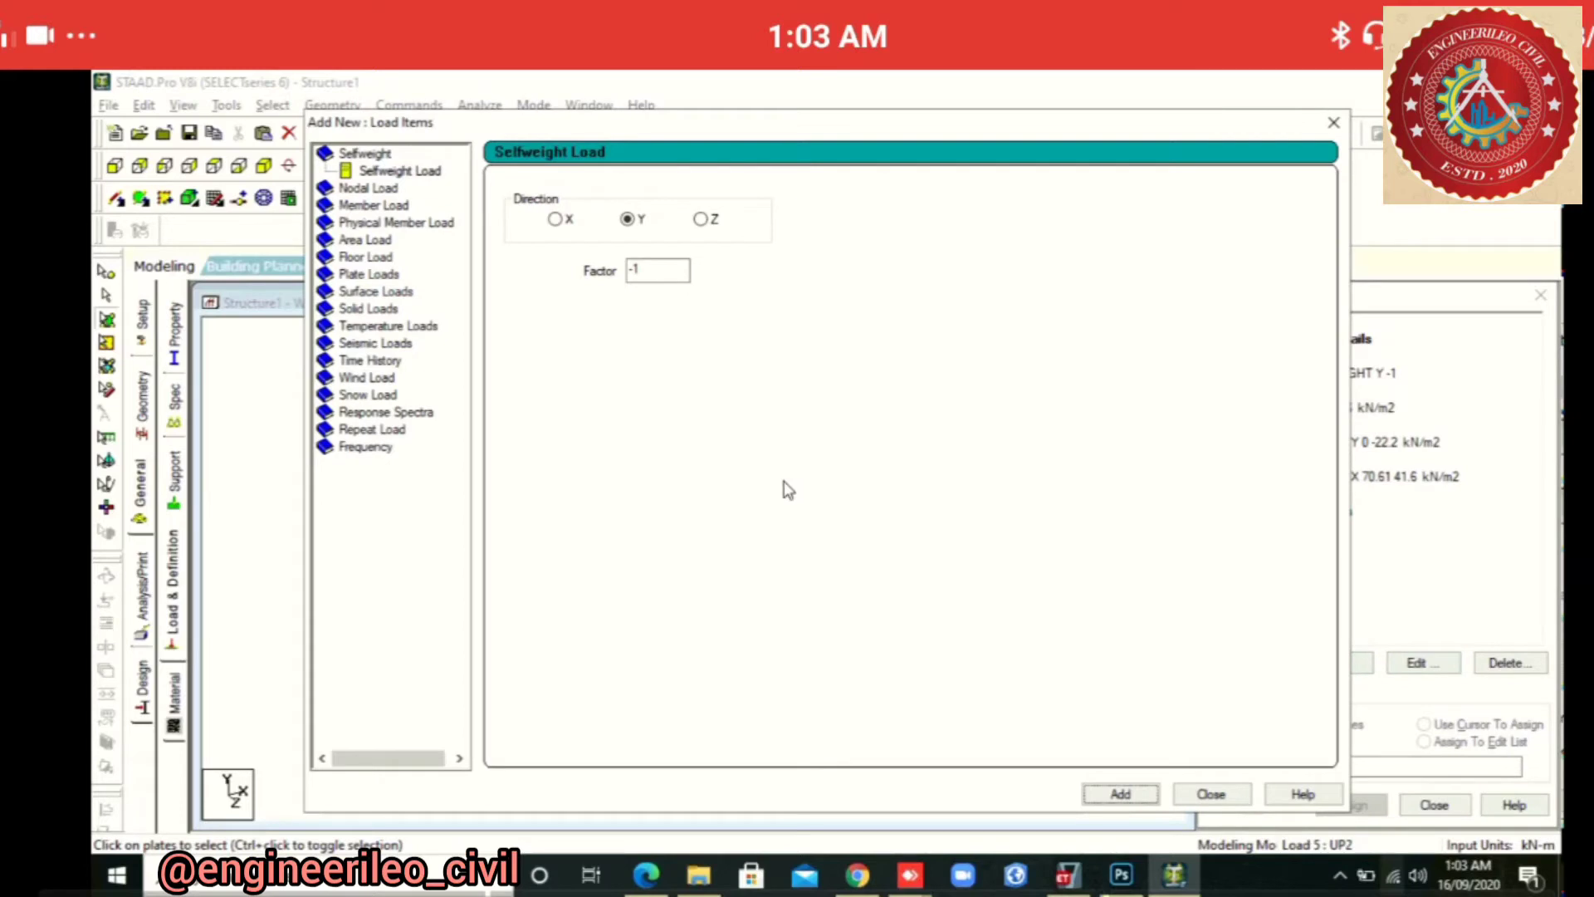
click(369, 274)
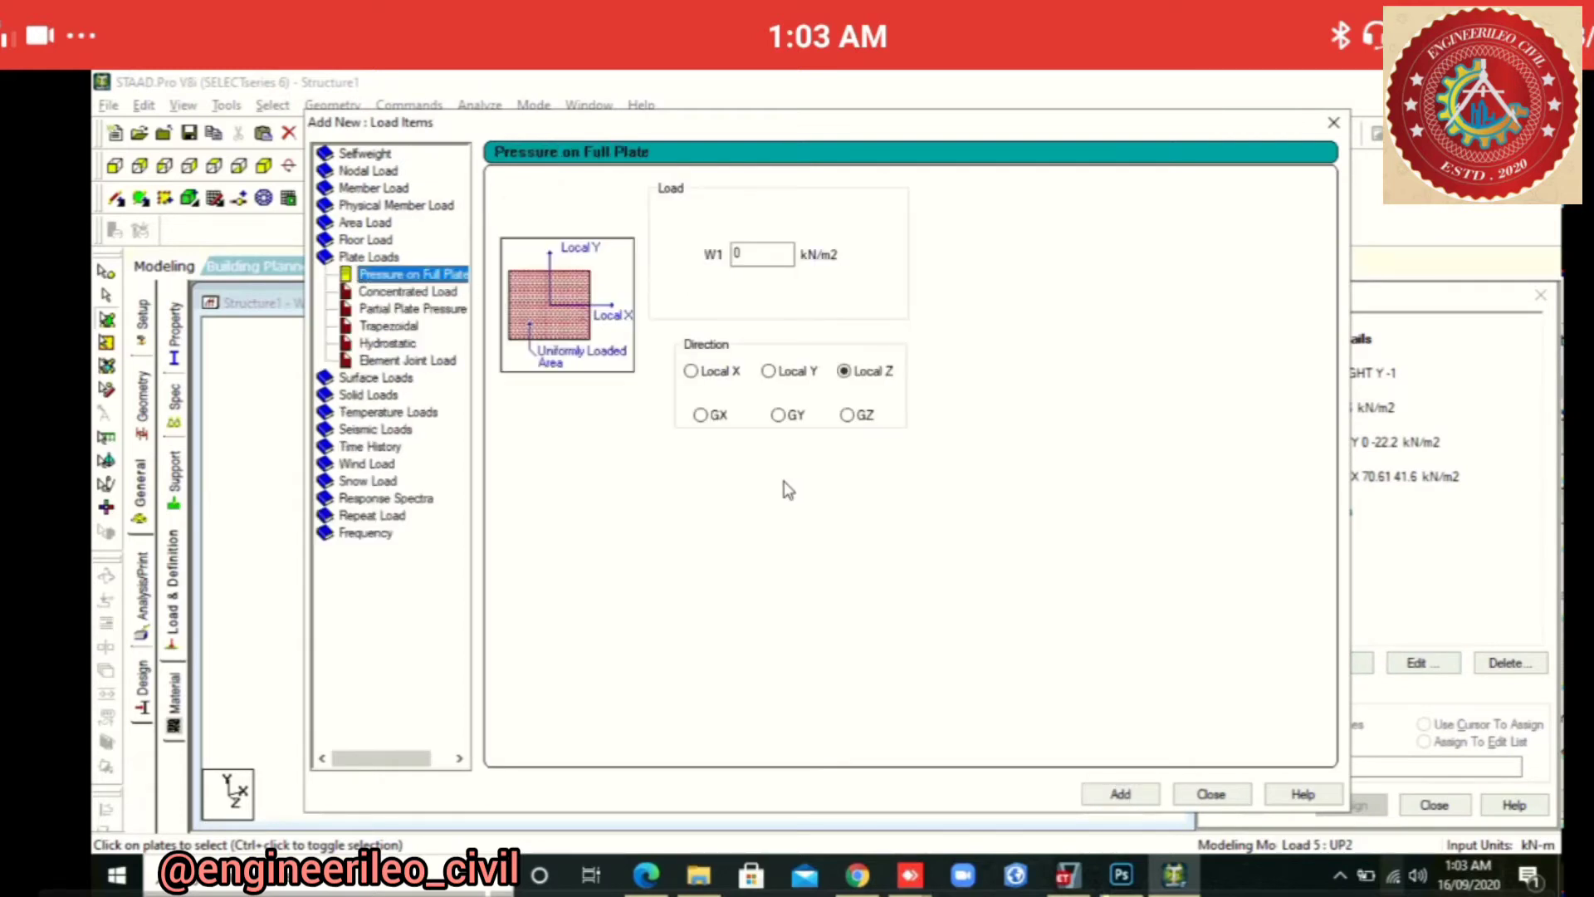
click(389, 325)
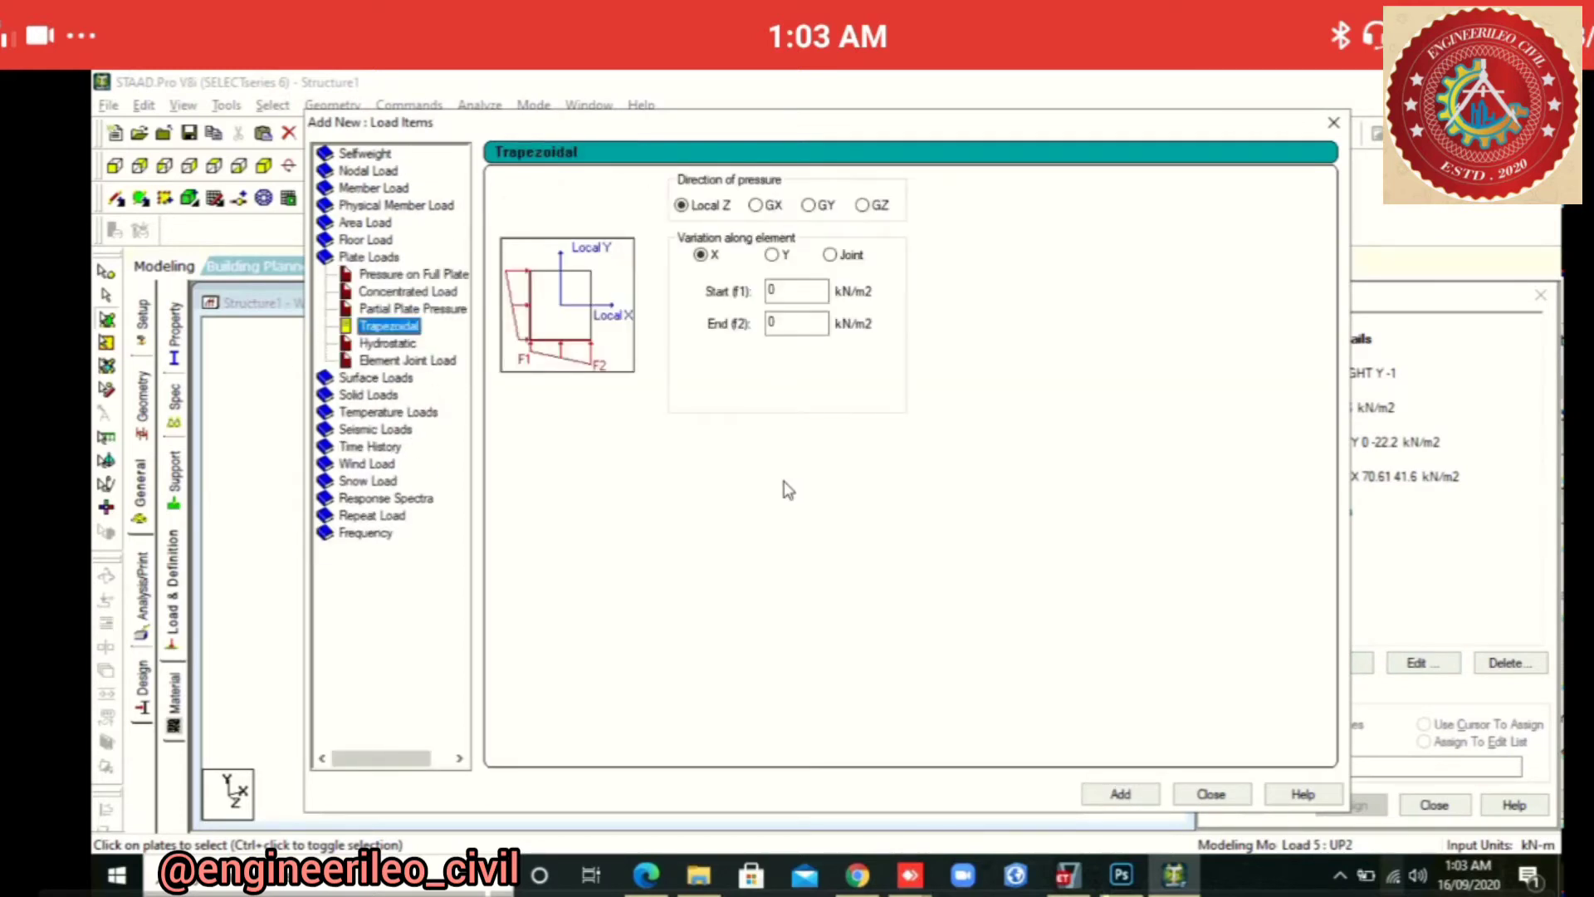
double_click(799, 294)
text(41.6)
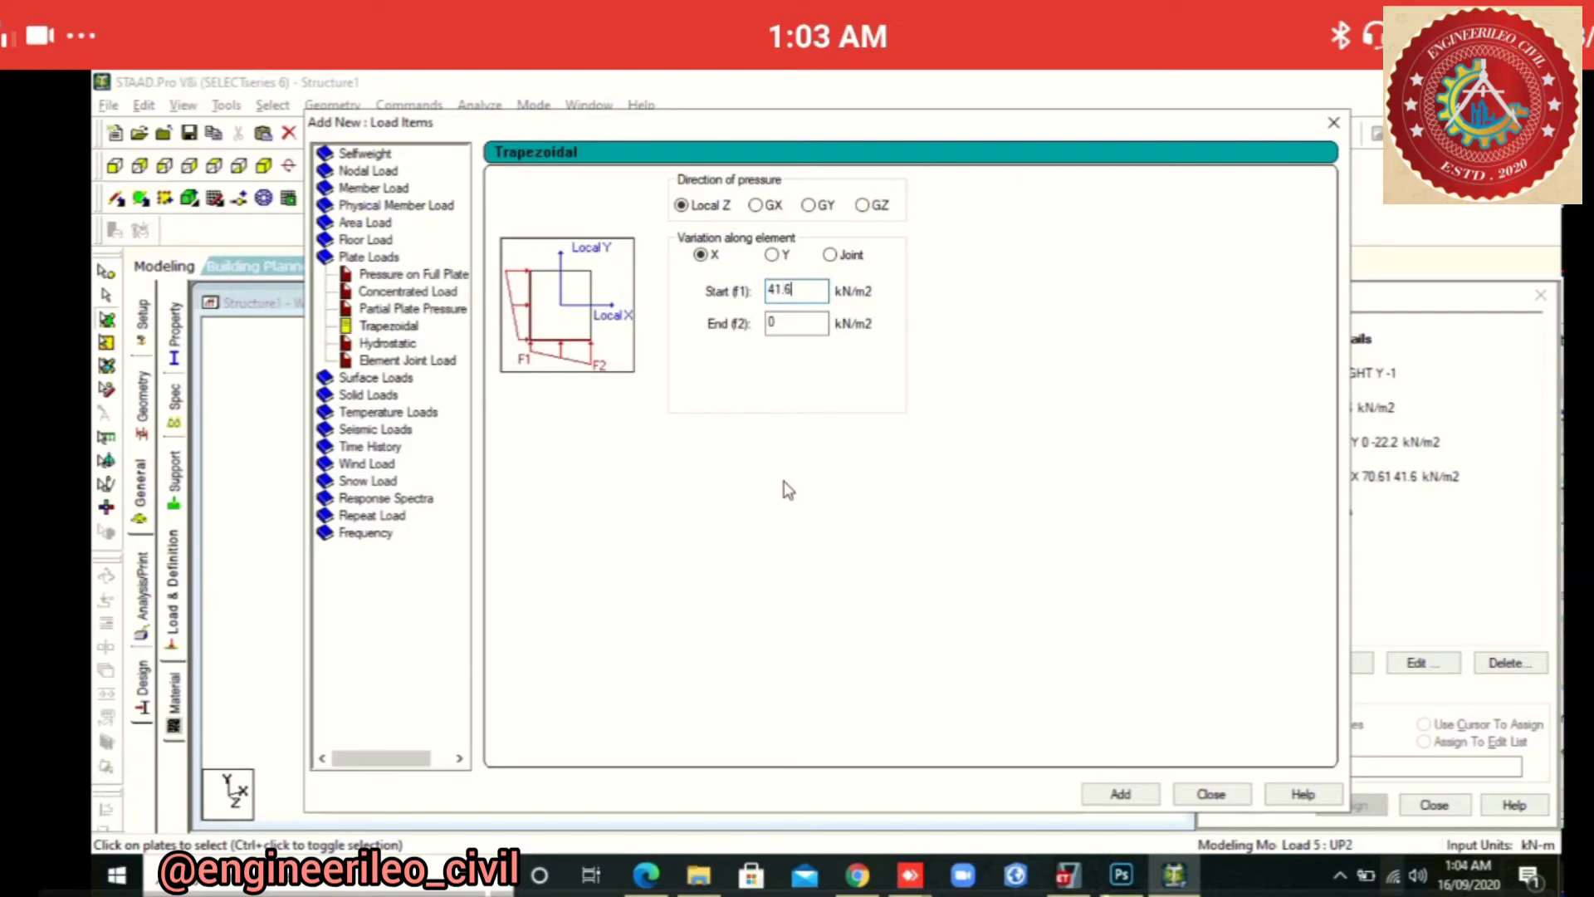
key(Tab)
double_click(795, 323)
text(30.26)
click(808, 205)
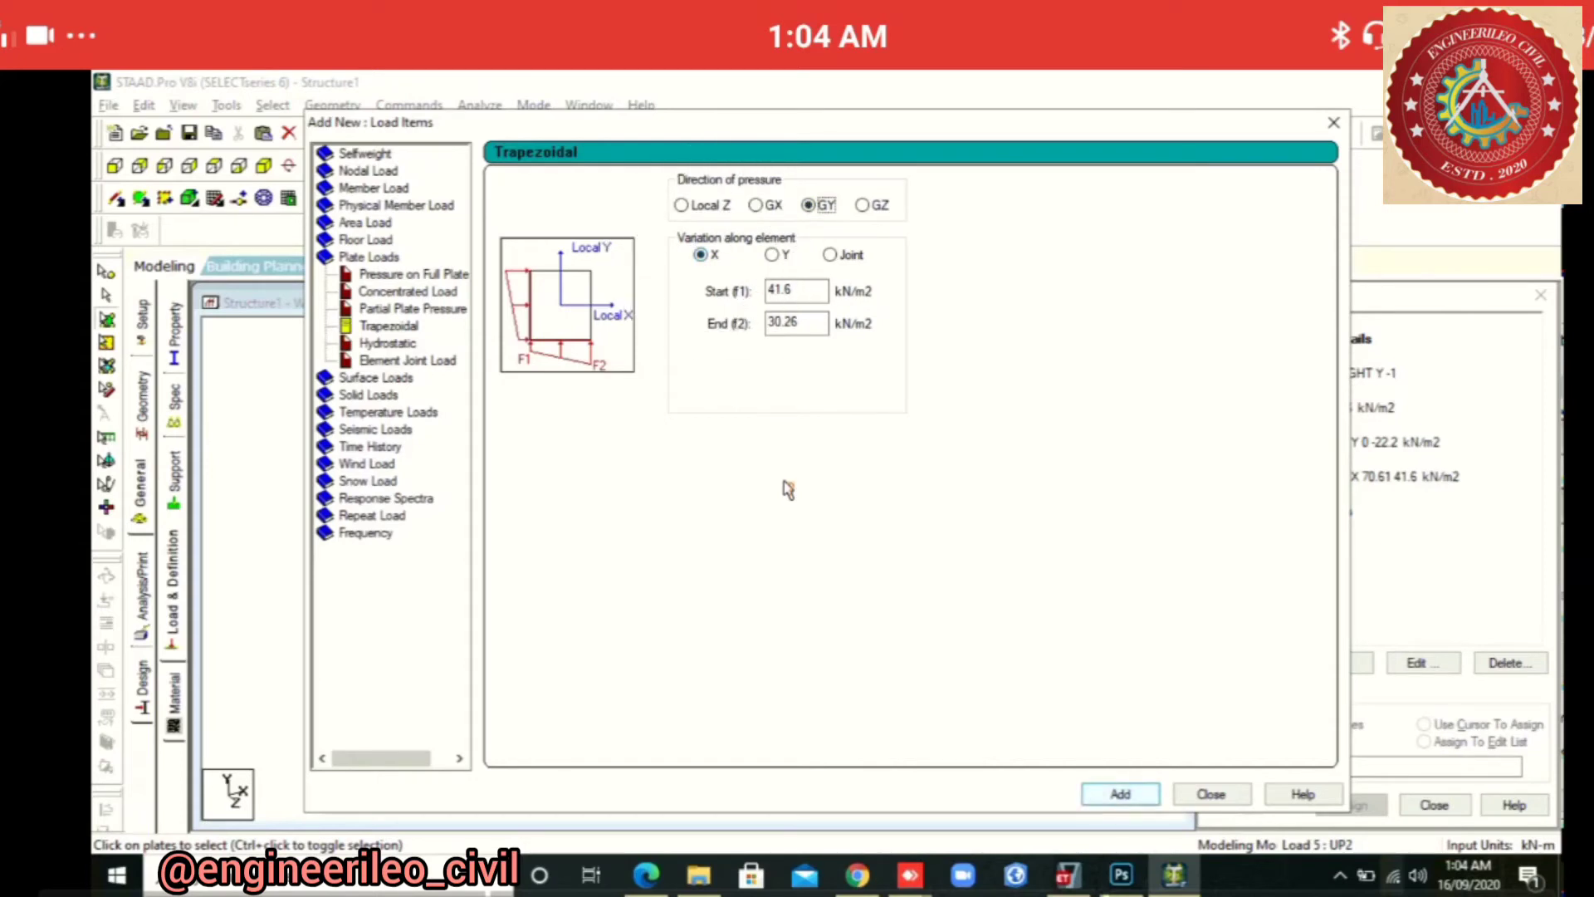
click(1120, 793)
click(1211, 793)
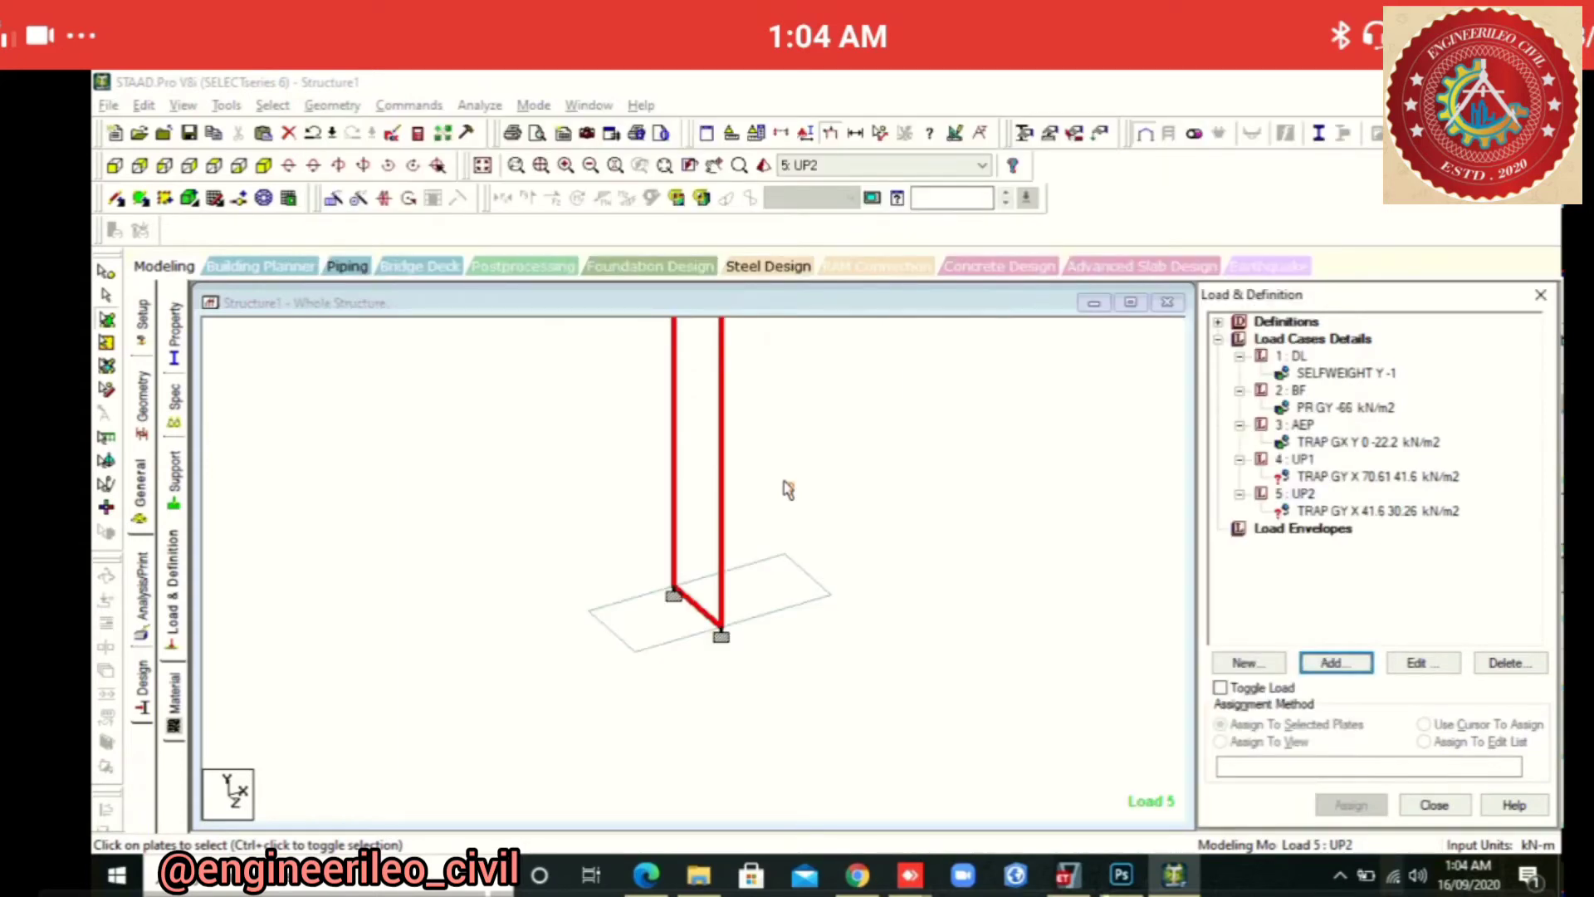
Assign the UP1 trapezoidal load (70.61 to 41.6 kN/m2) to the base plate left of the stem
click(1362, 477)
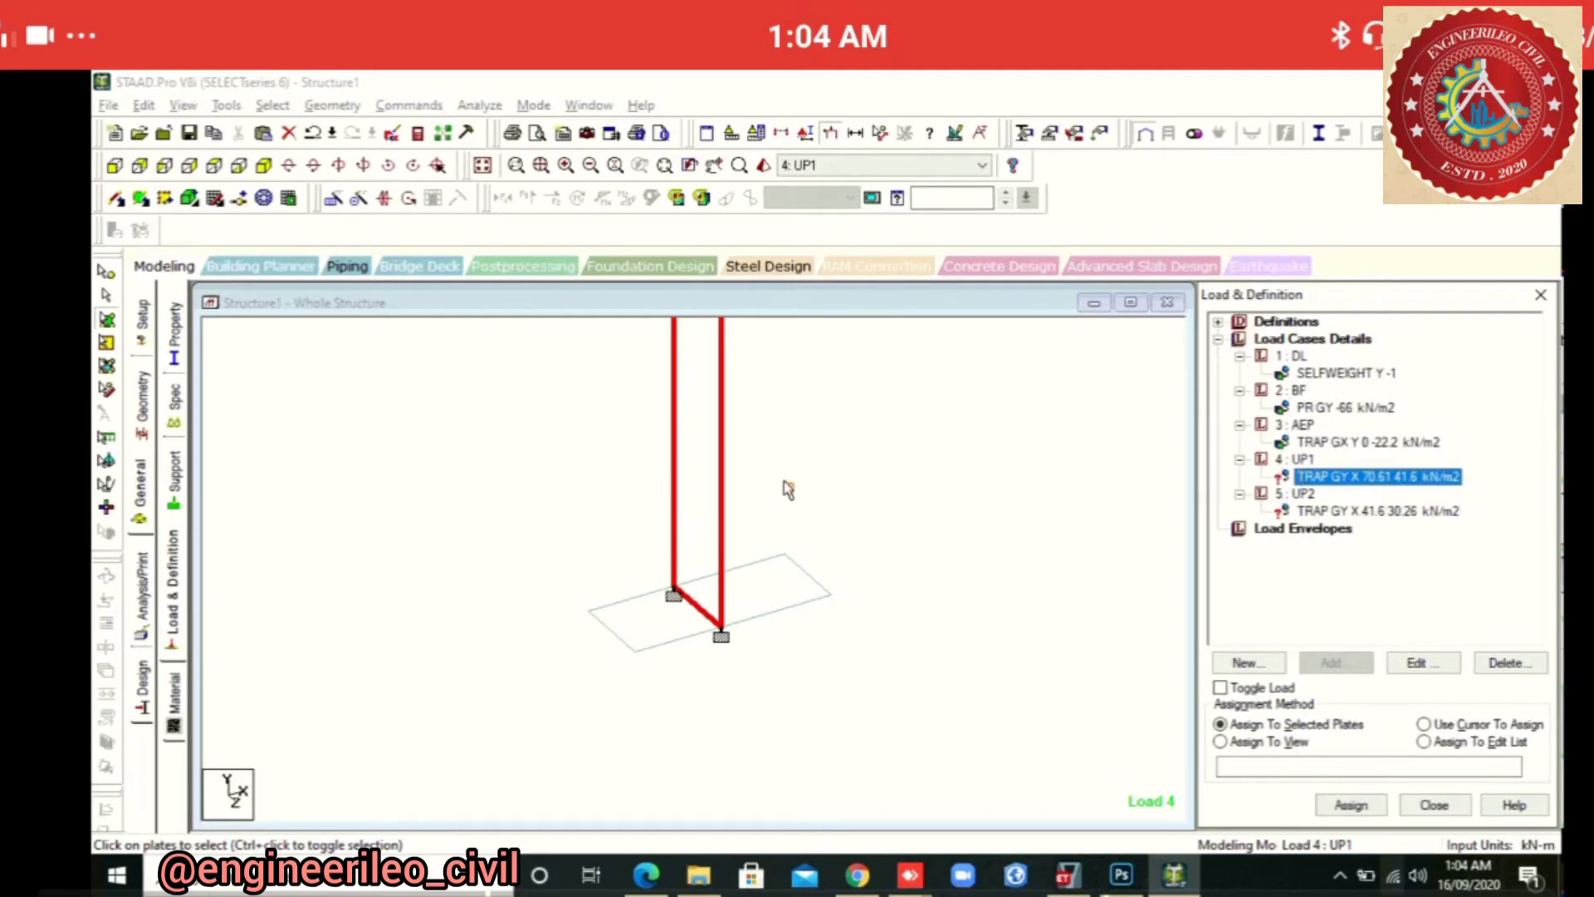
click(654, 619)
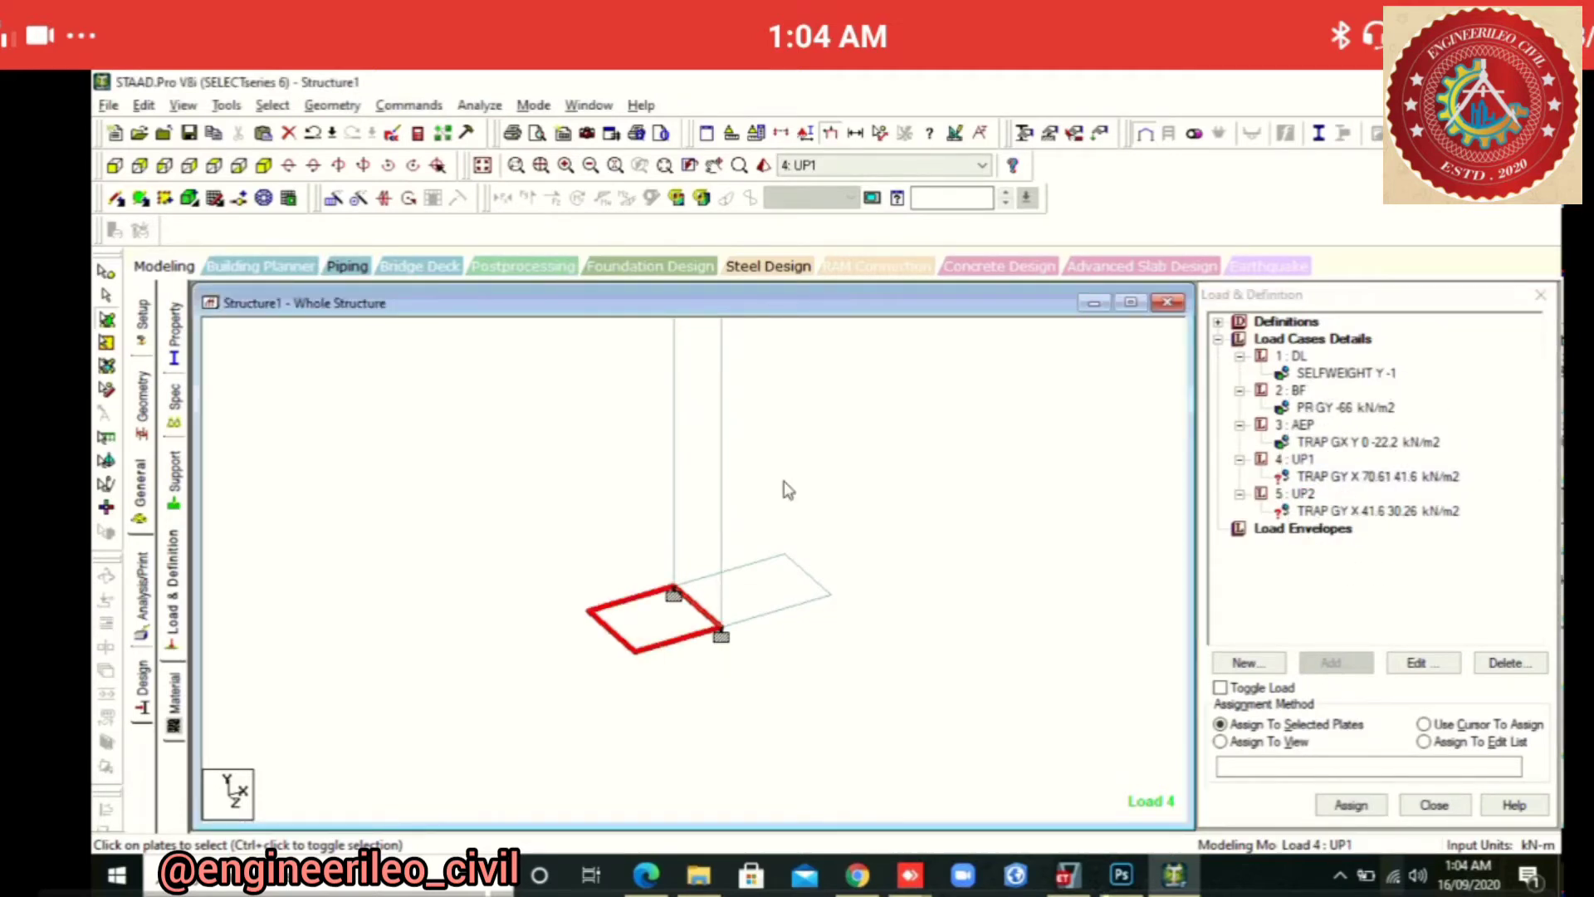
click(1395, 477)
click(653, 628)
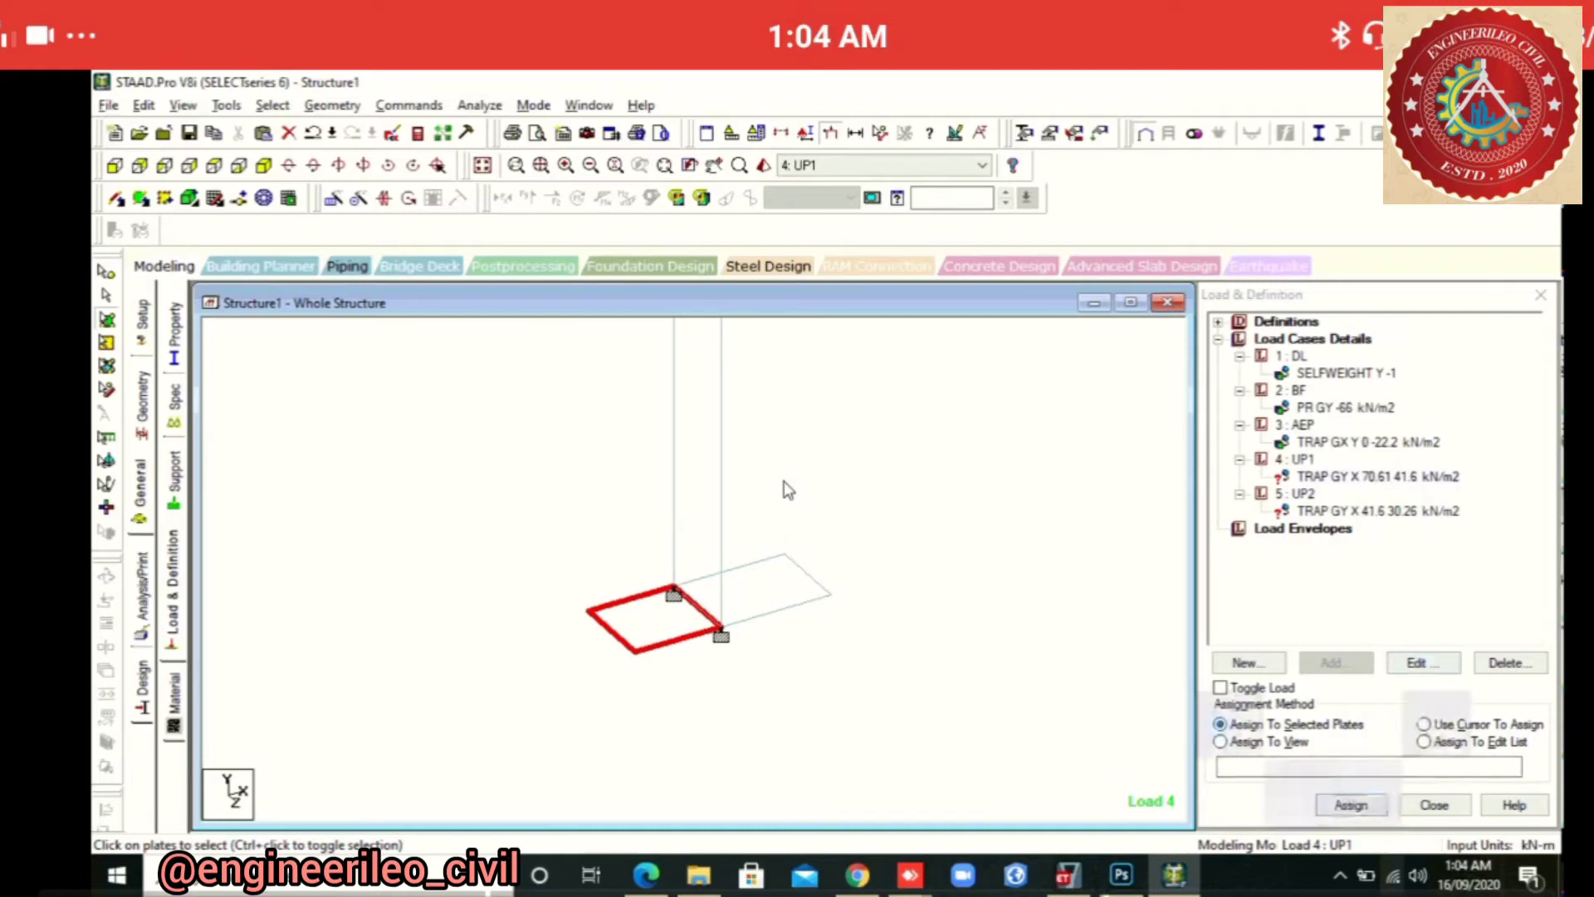
key(ctrl)
click(1351, 805)
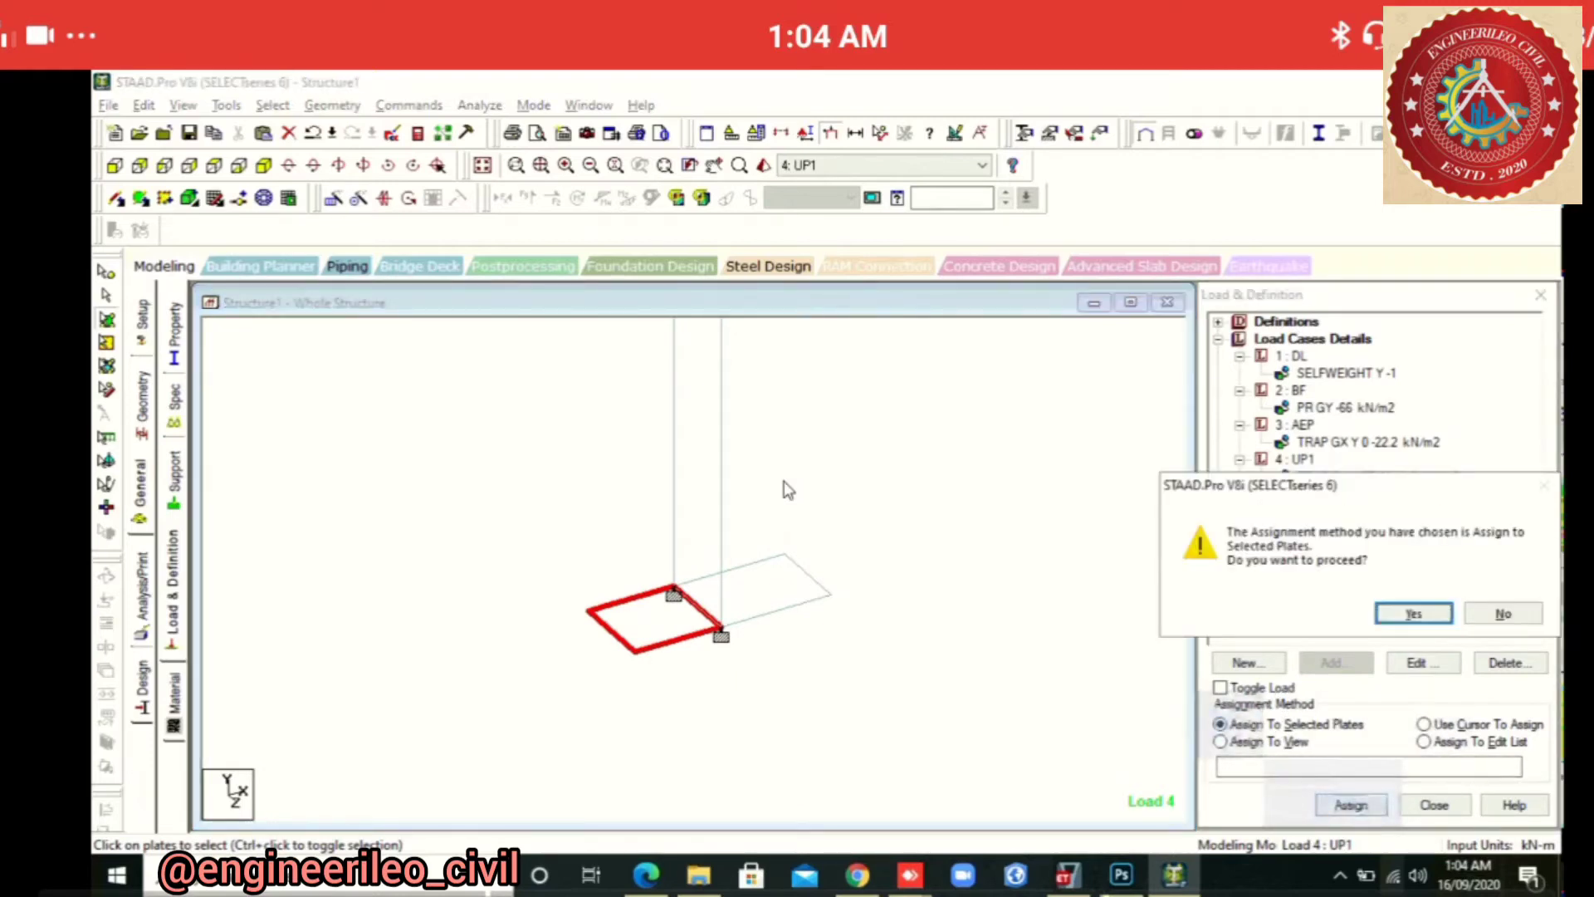
click(1414, 614)
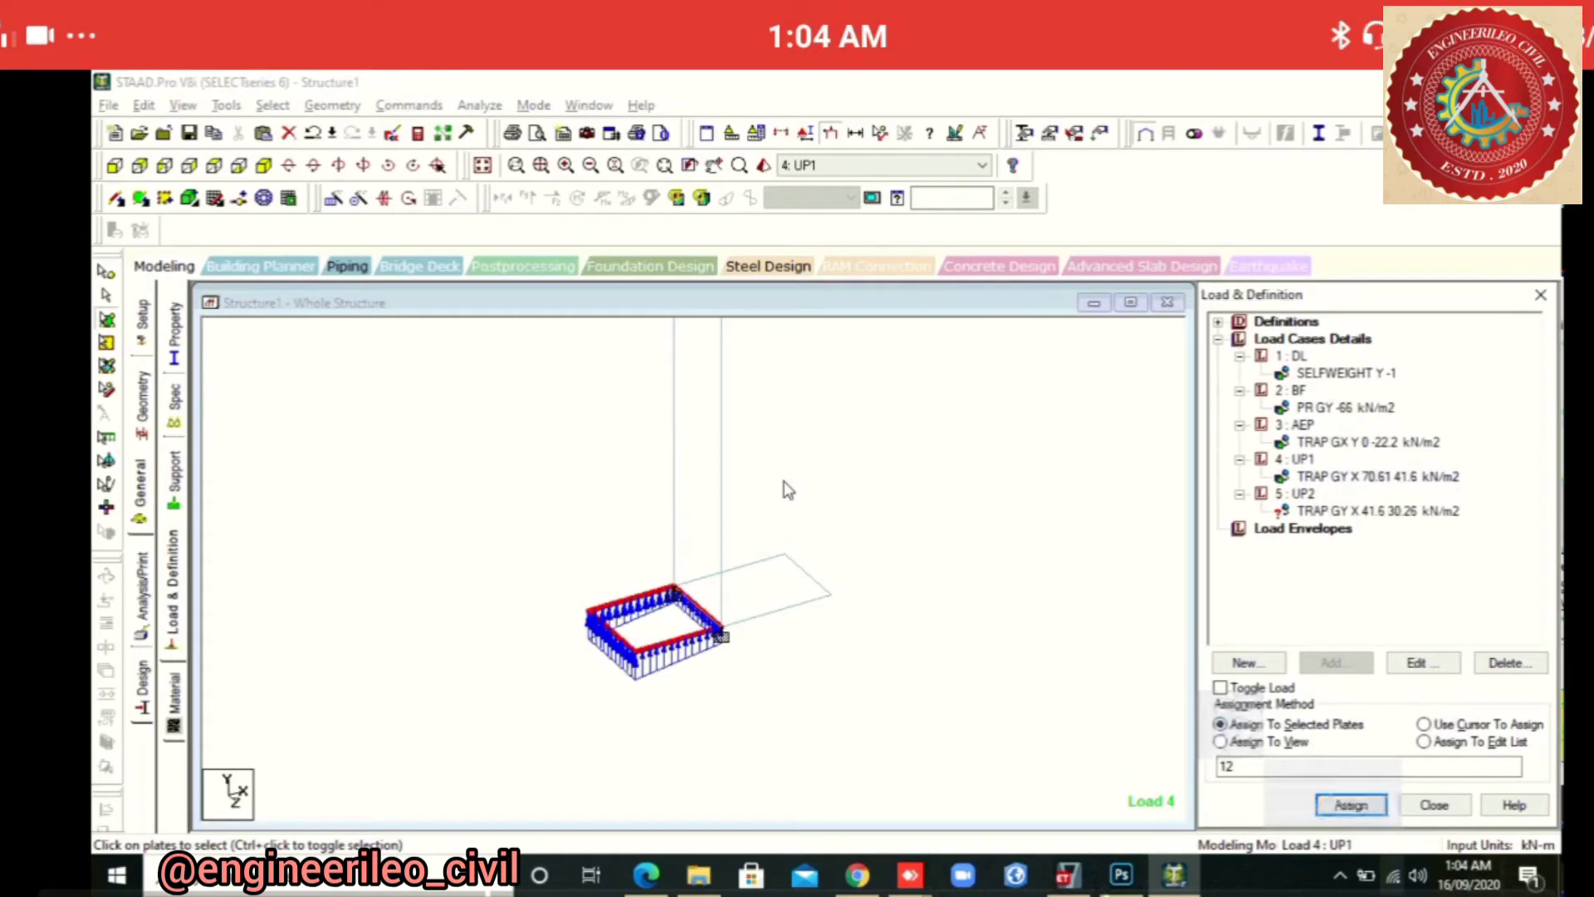
Assign the UP2 trapezoidal load (41.6 to 30.26 kN/m2) to the base plate right of the stem
click(1379, 511)
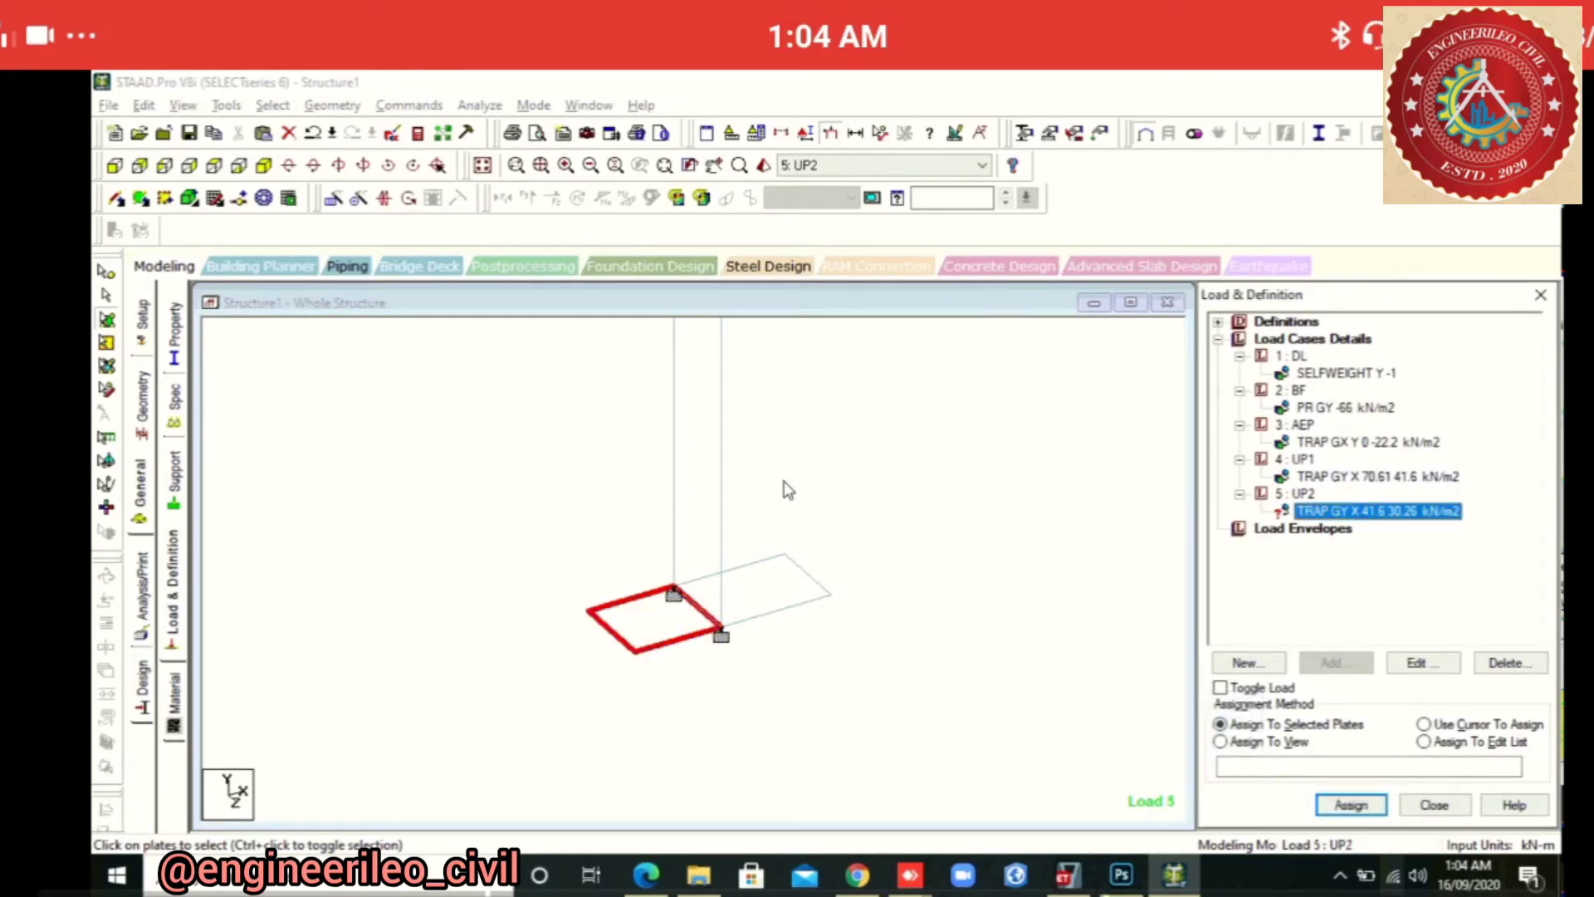
click(787, 490)
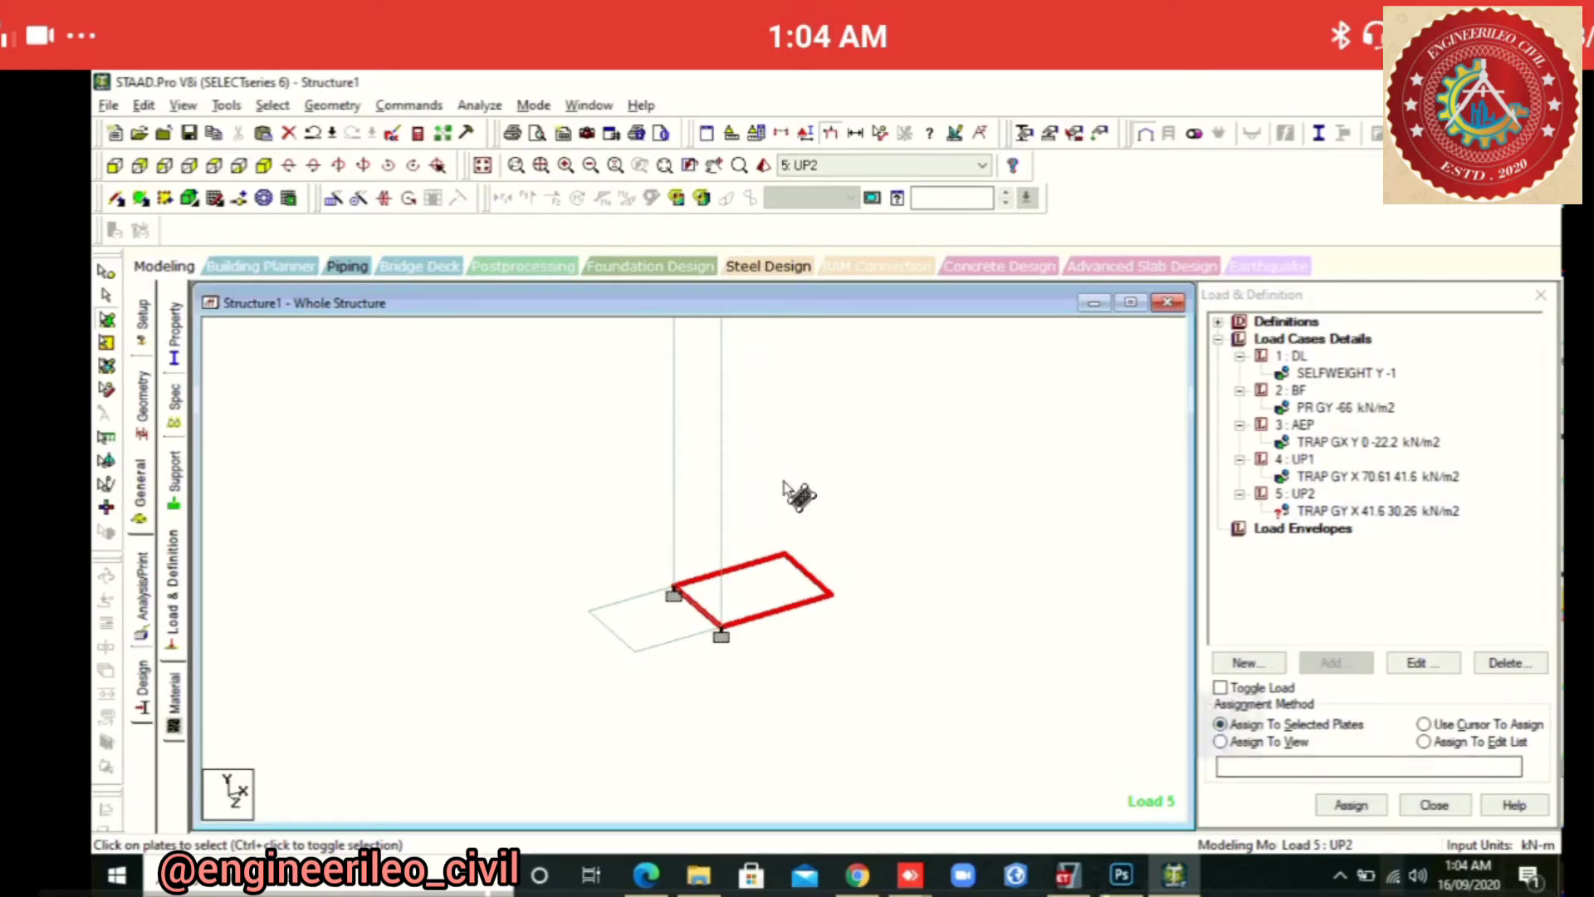
click(1351, 805)
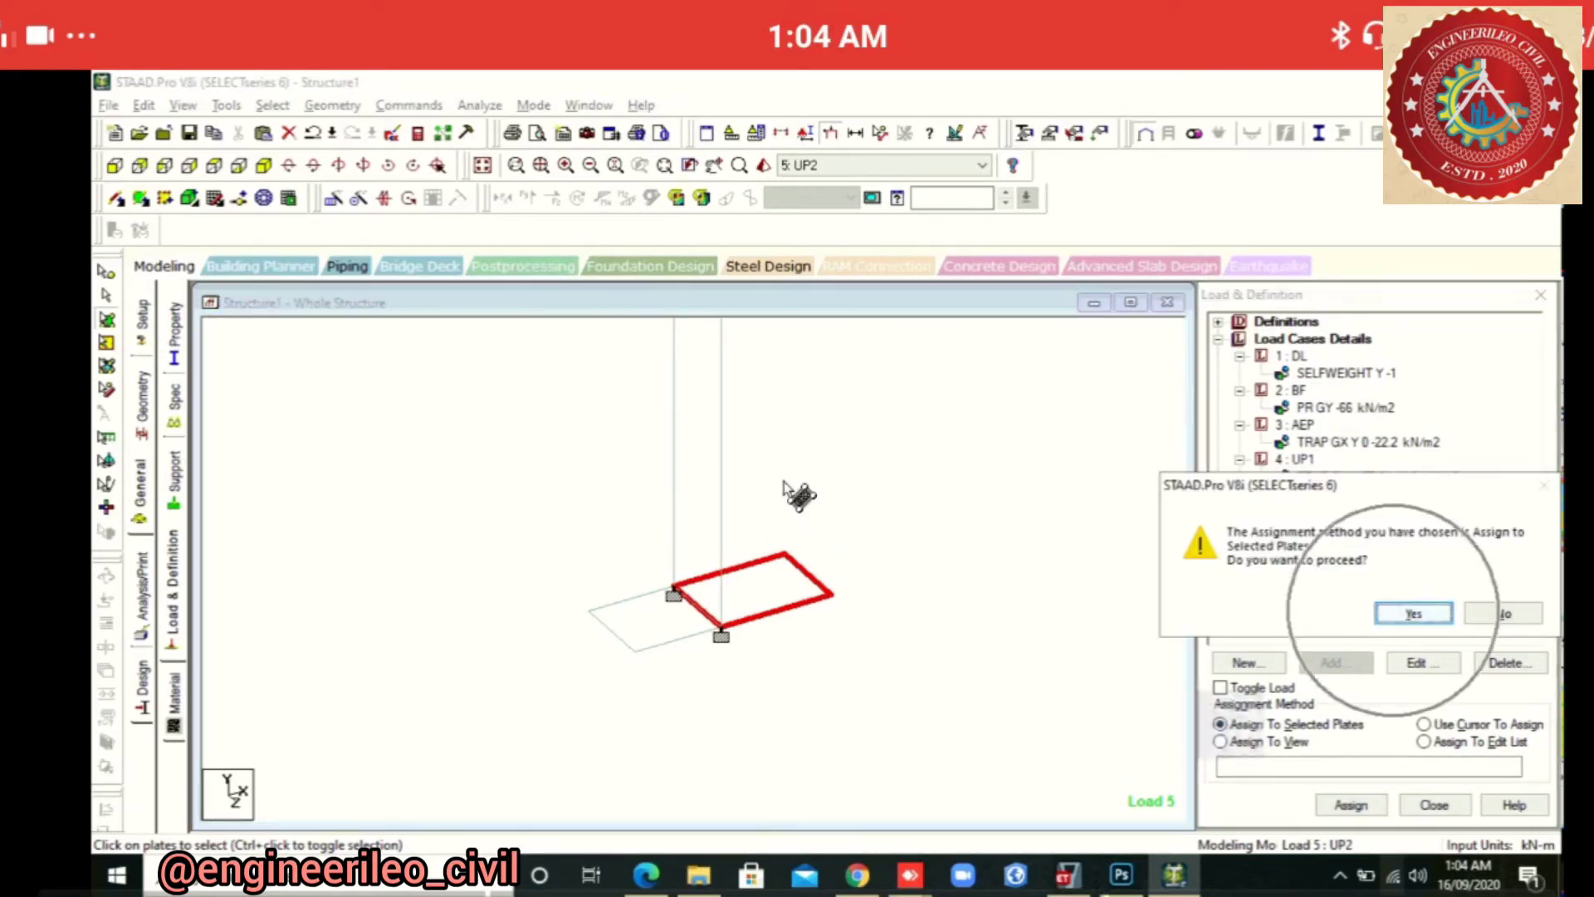
click(1414, 612)
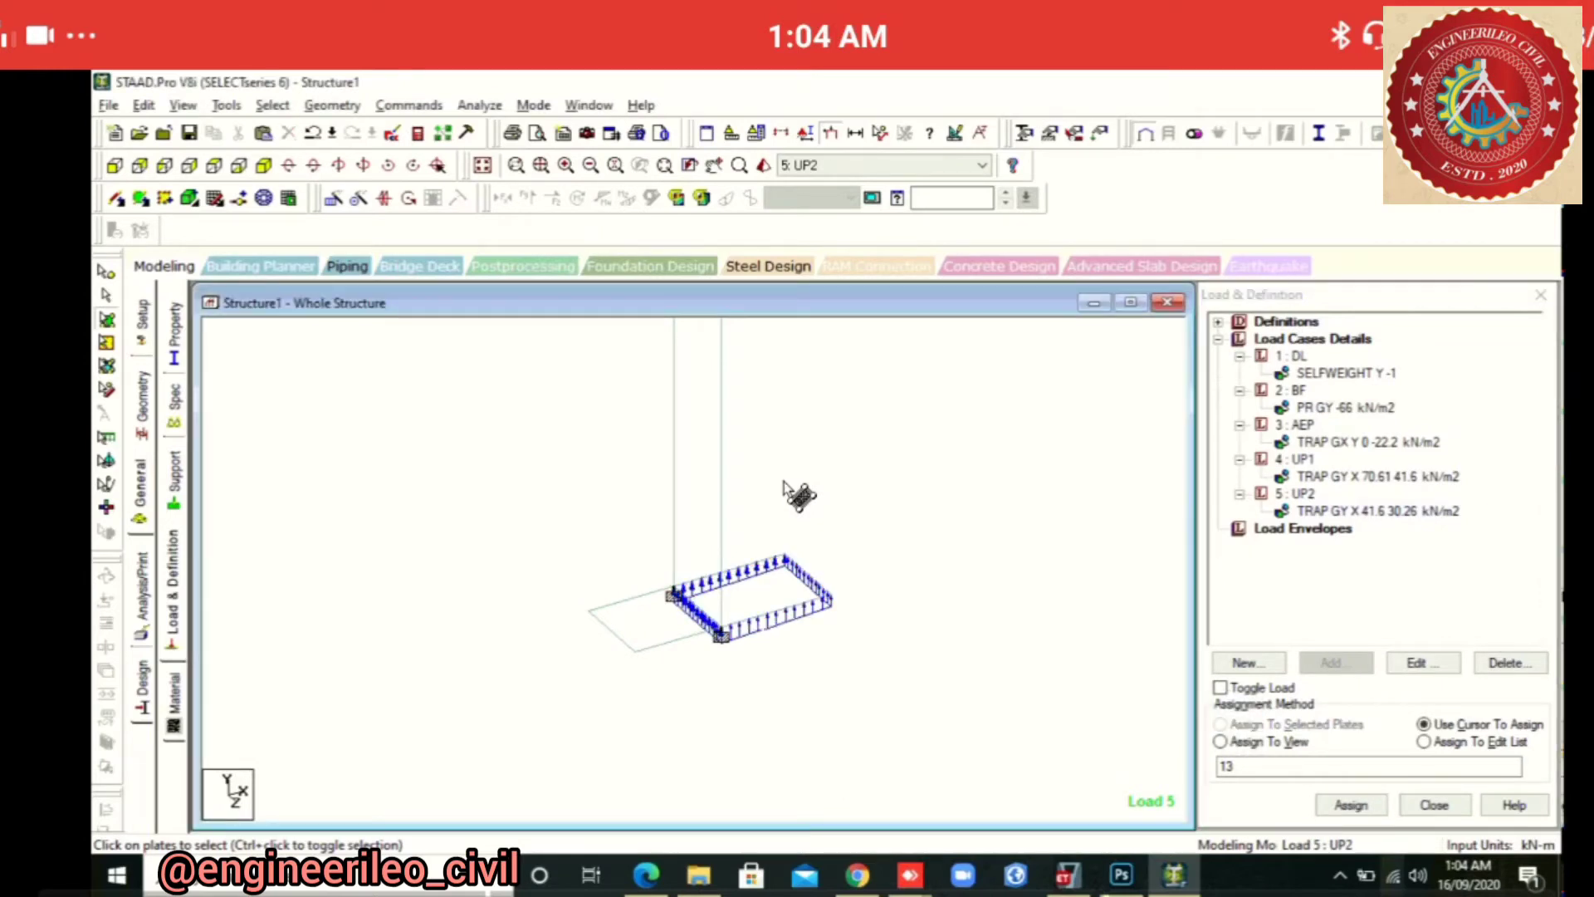
click(1377, 510)
click(1293, 355)
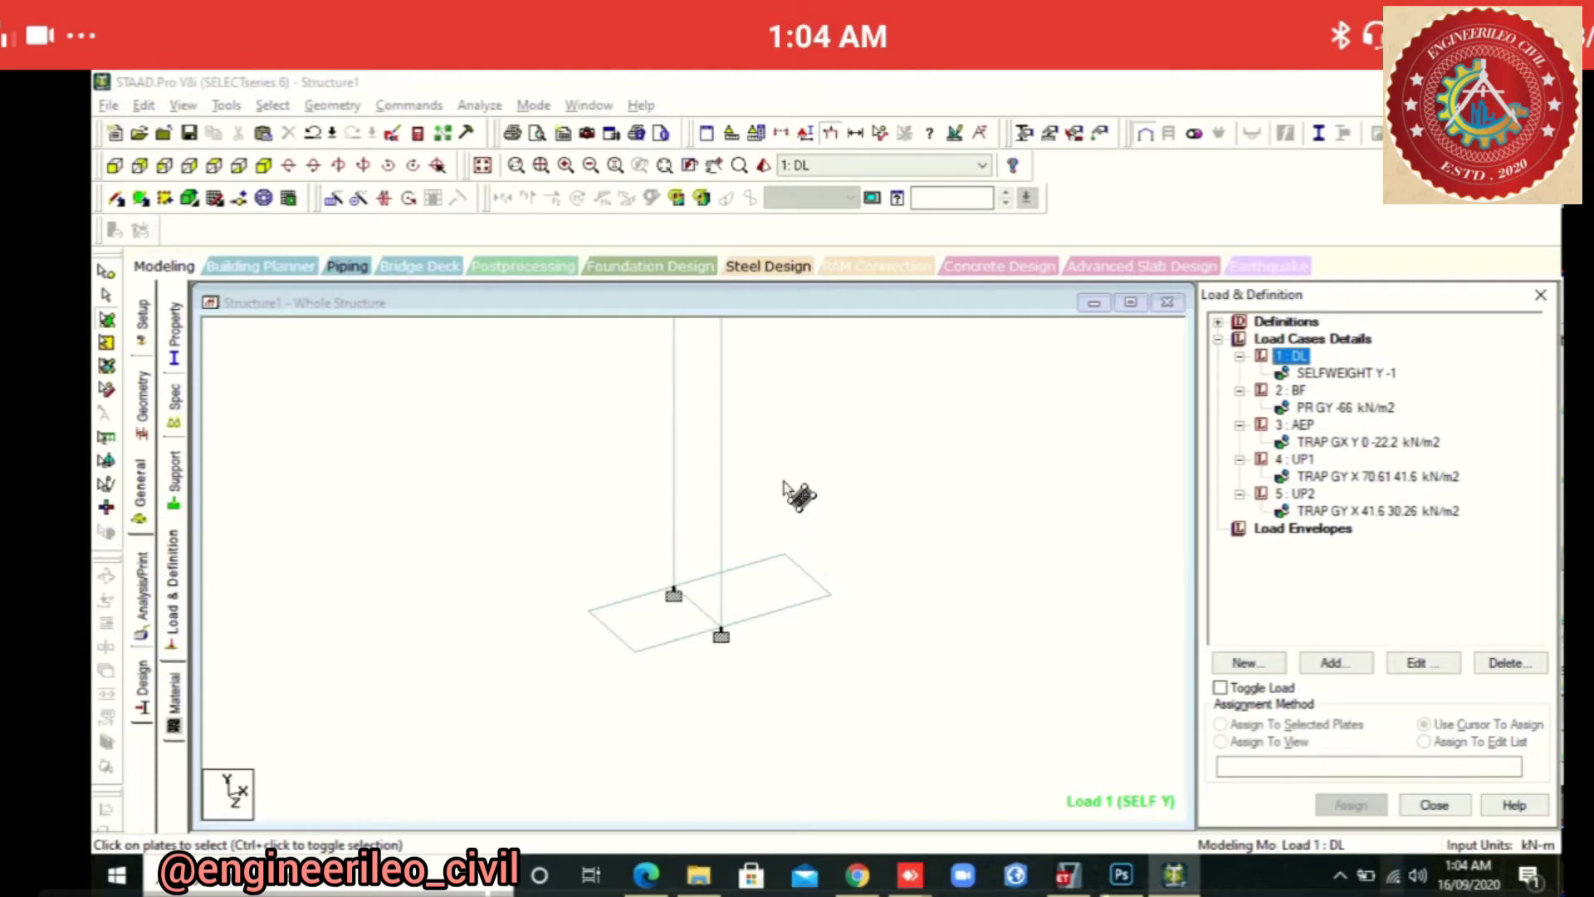
Add a Perform Analysis command with the No Print option
click(144, 598)
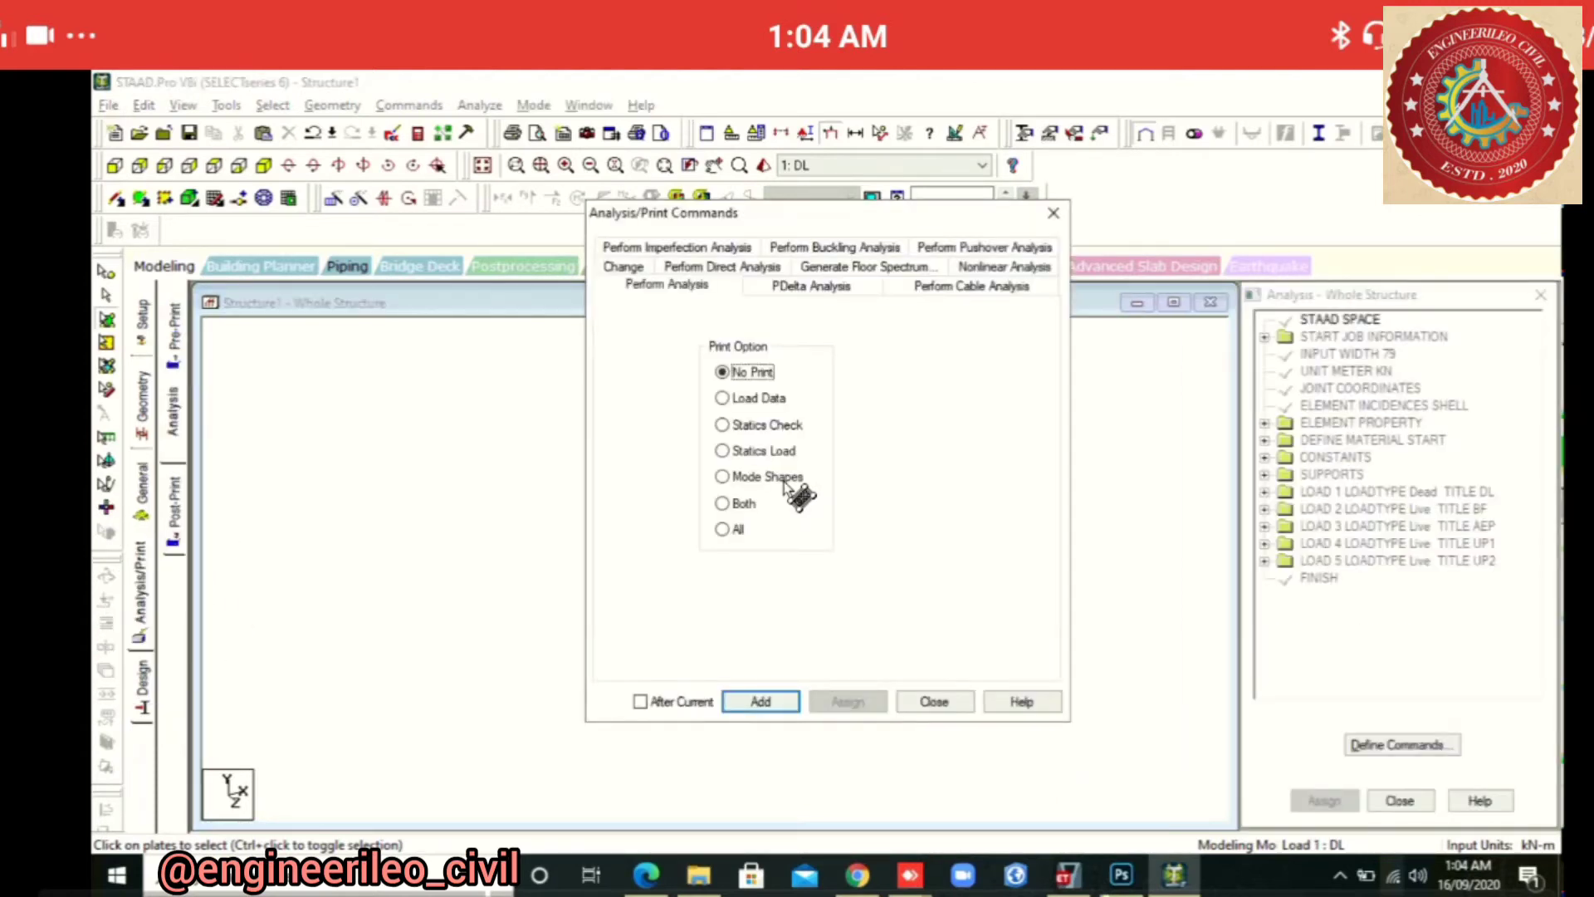
click(934, 701)
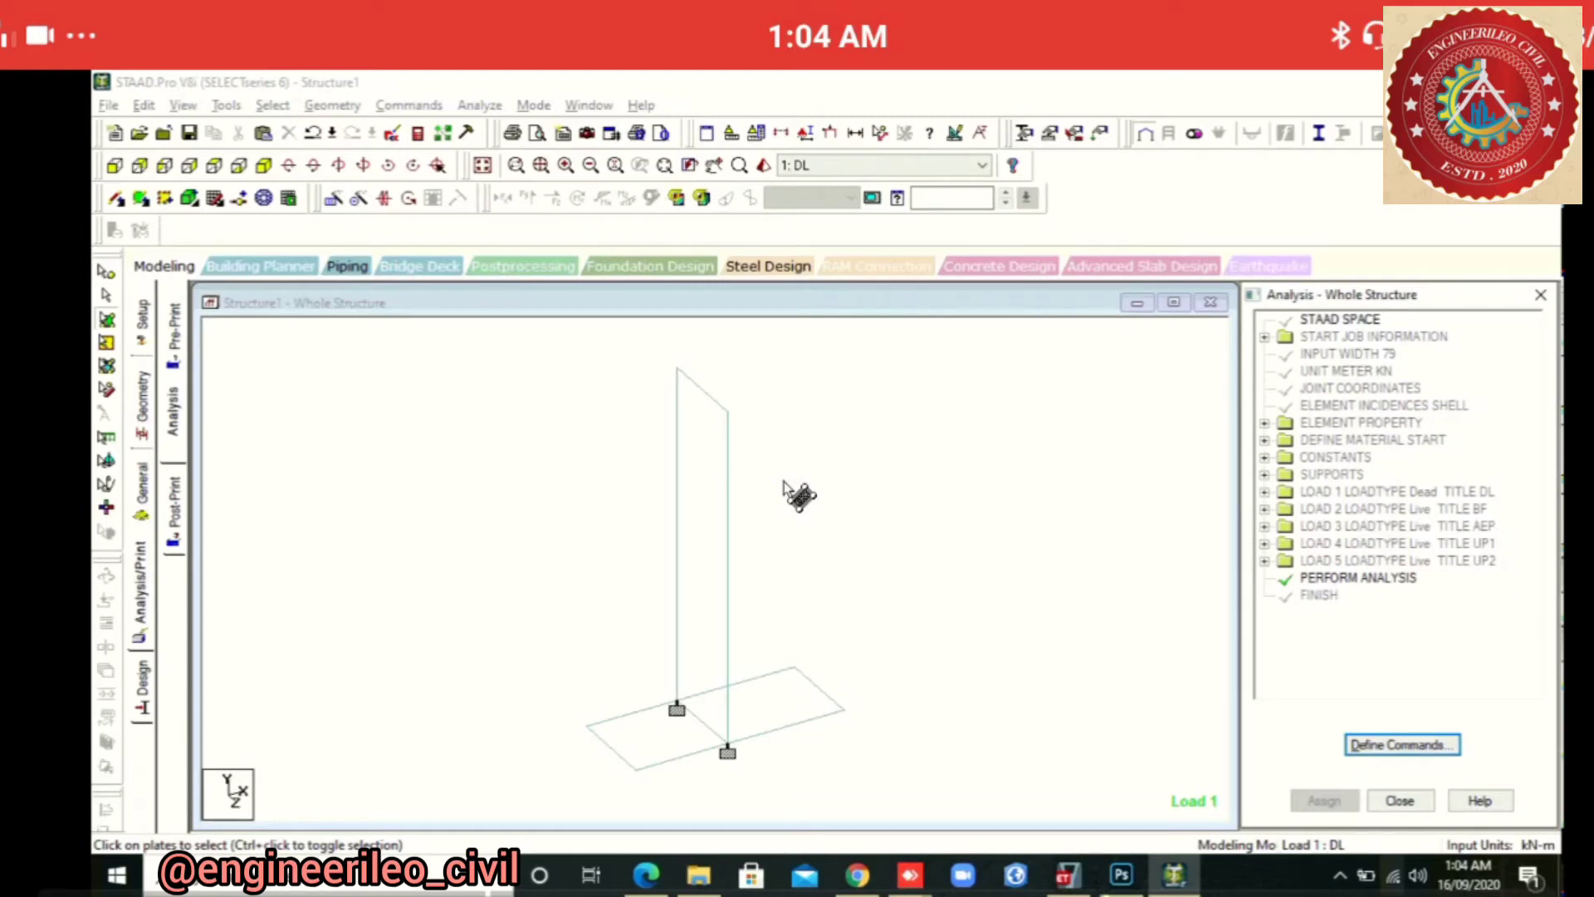
click(1541, 295)
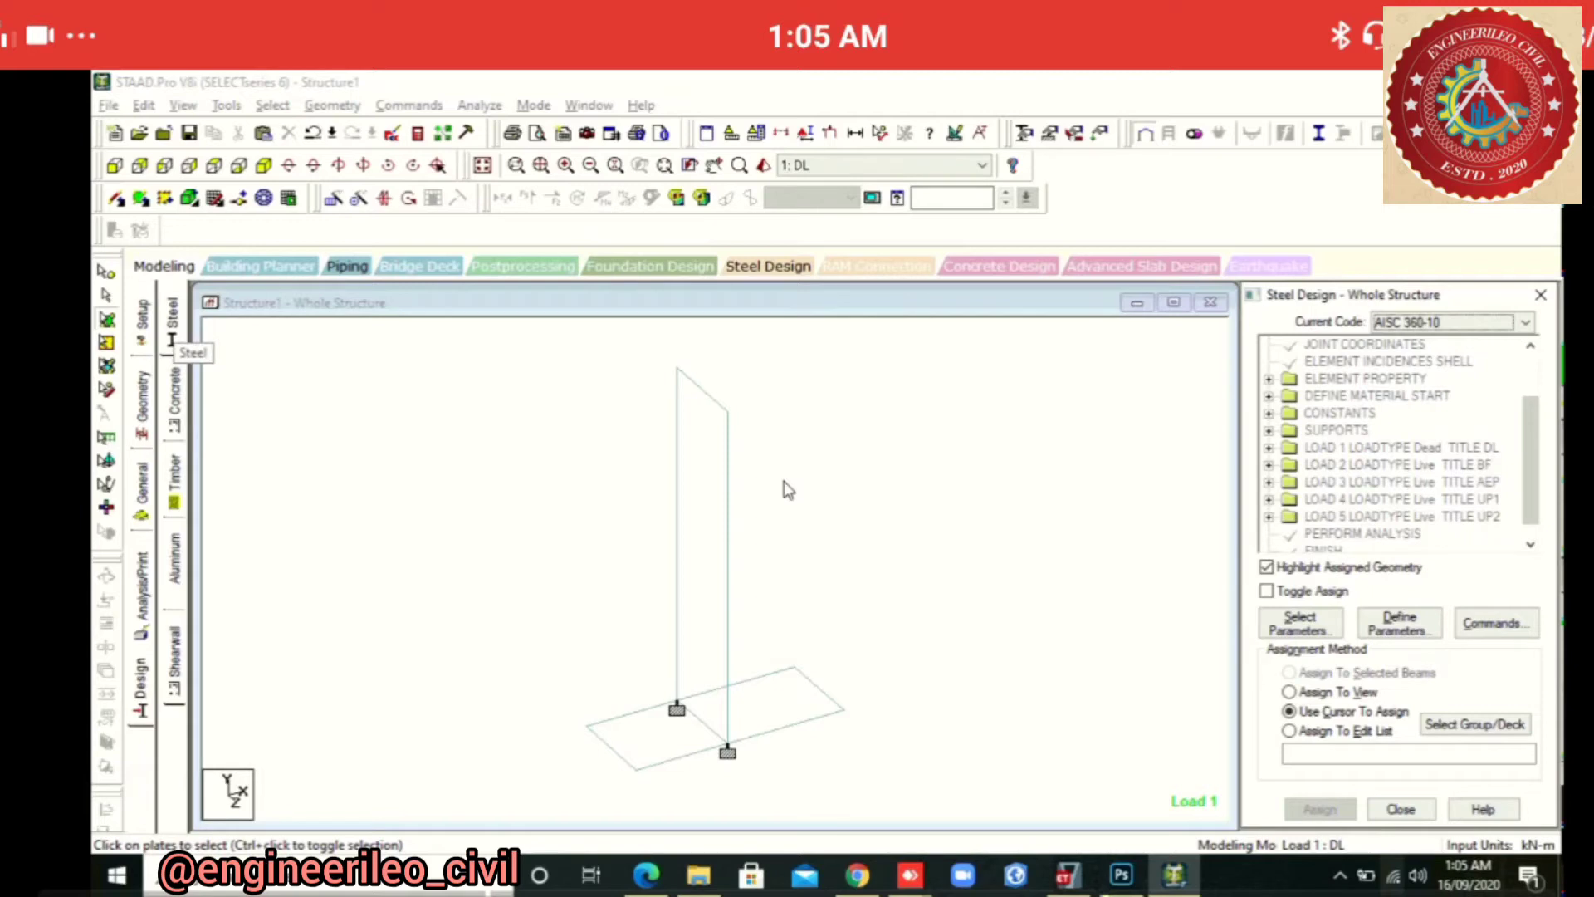
Go to concrete design and set the current design code to IS456
click(174, 405)
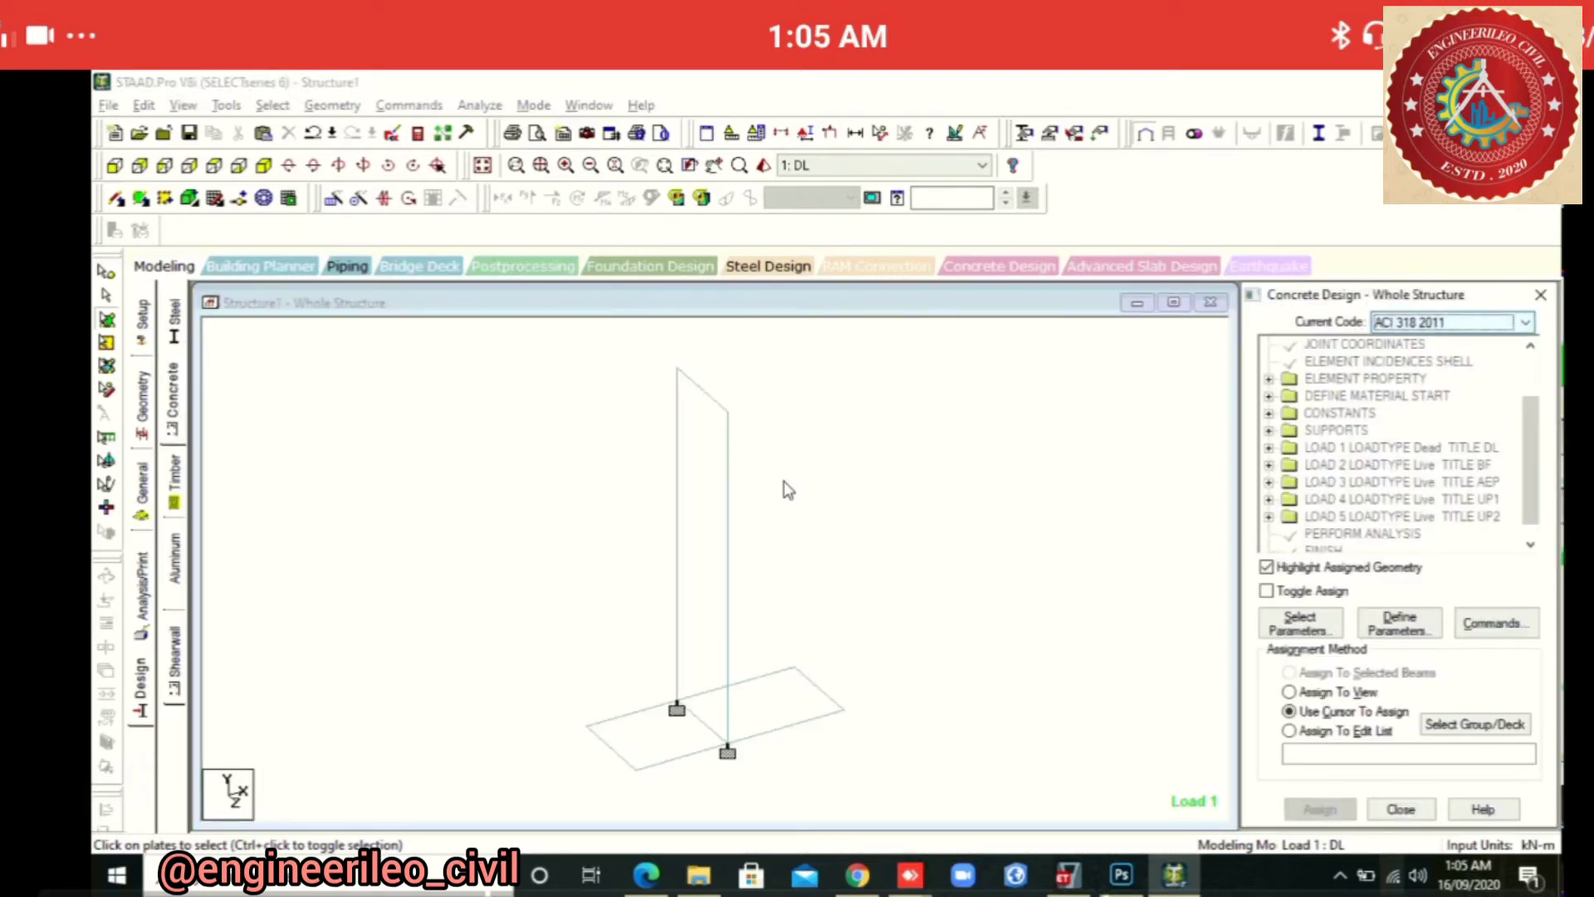
click(1524, 322)
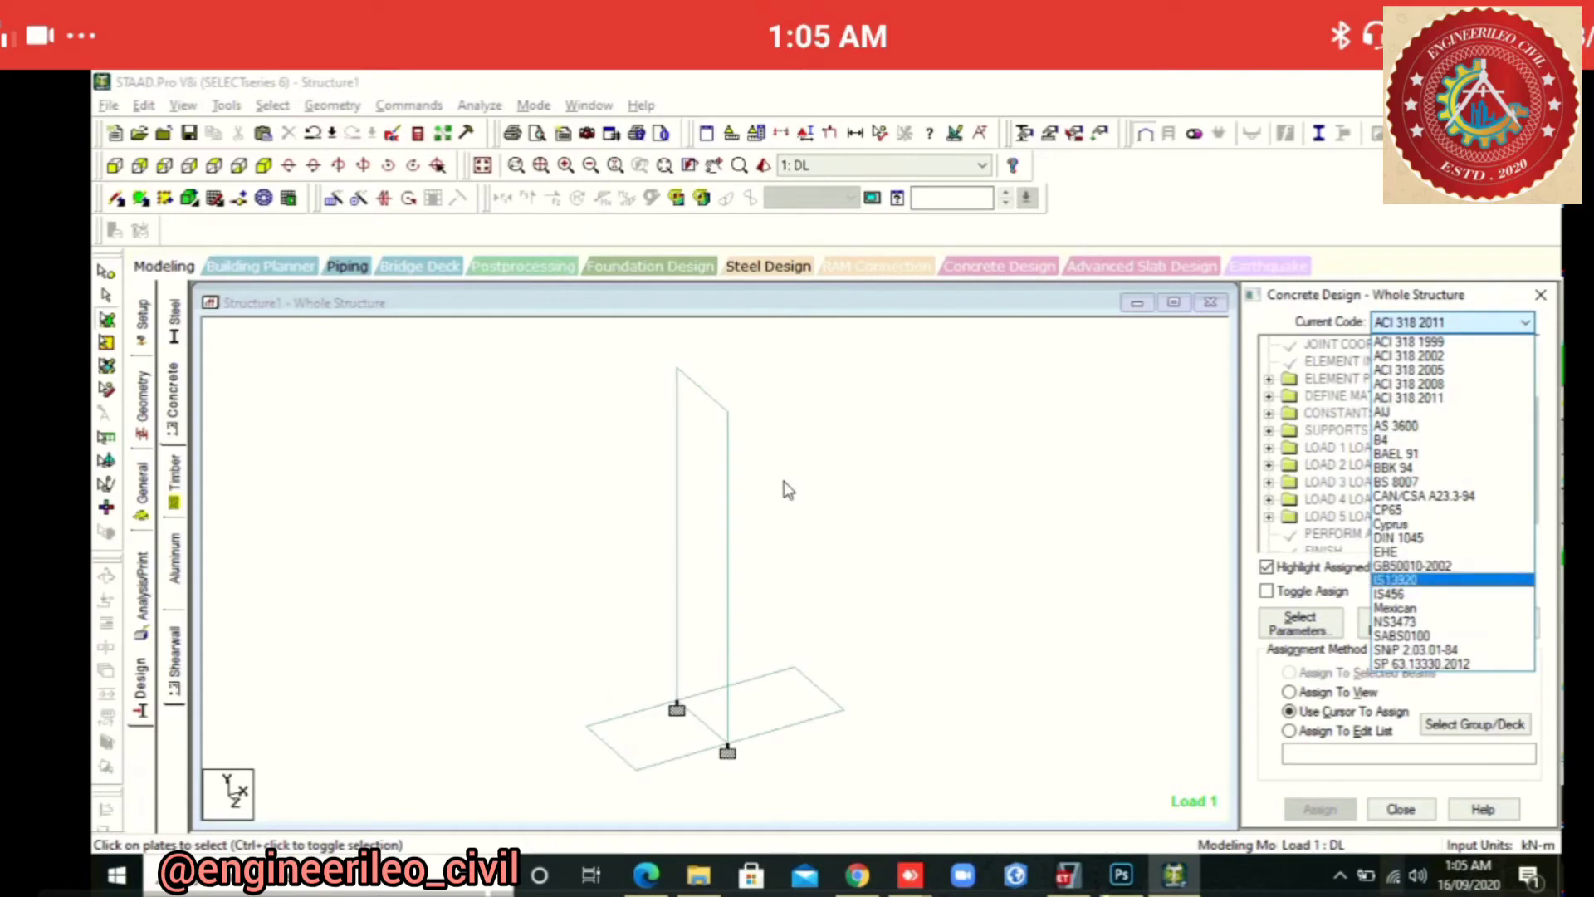
click(1412, 594)
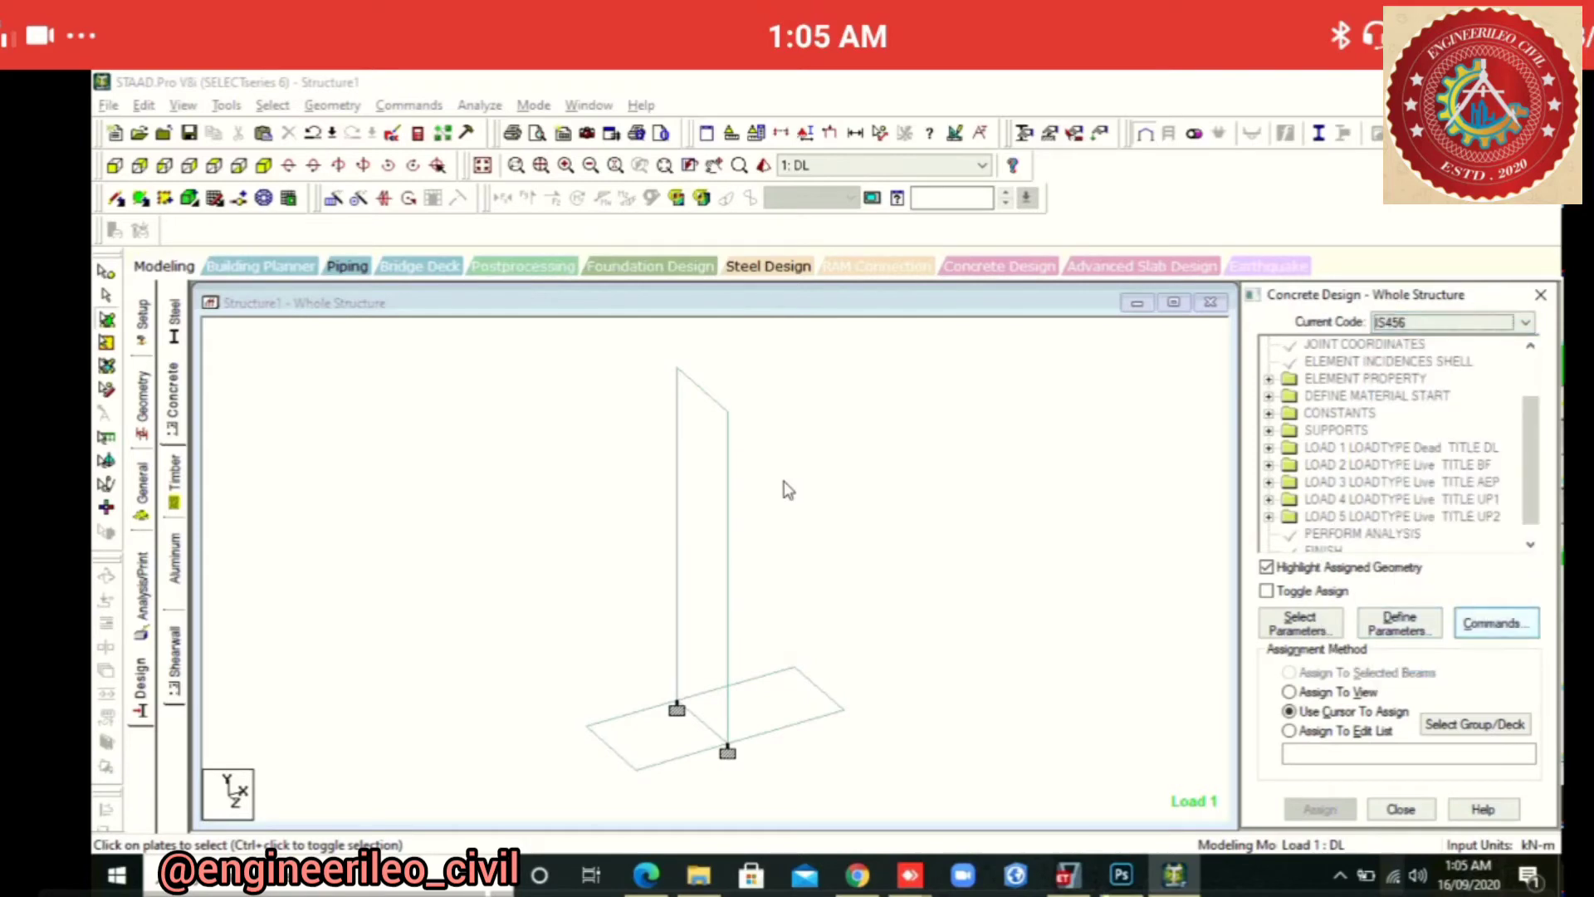
click(1496, 623)
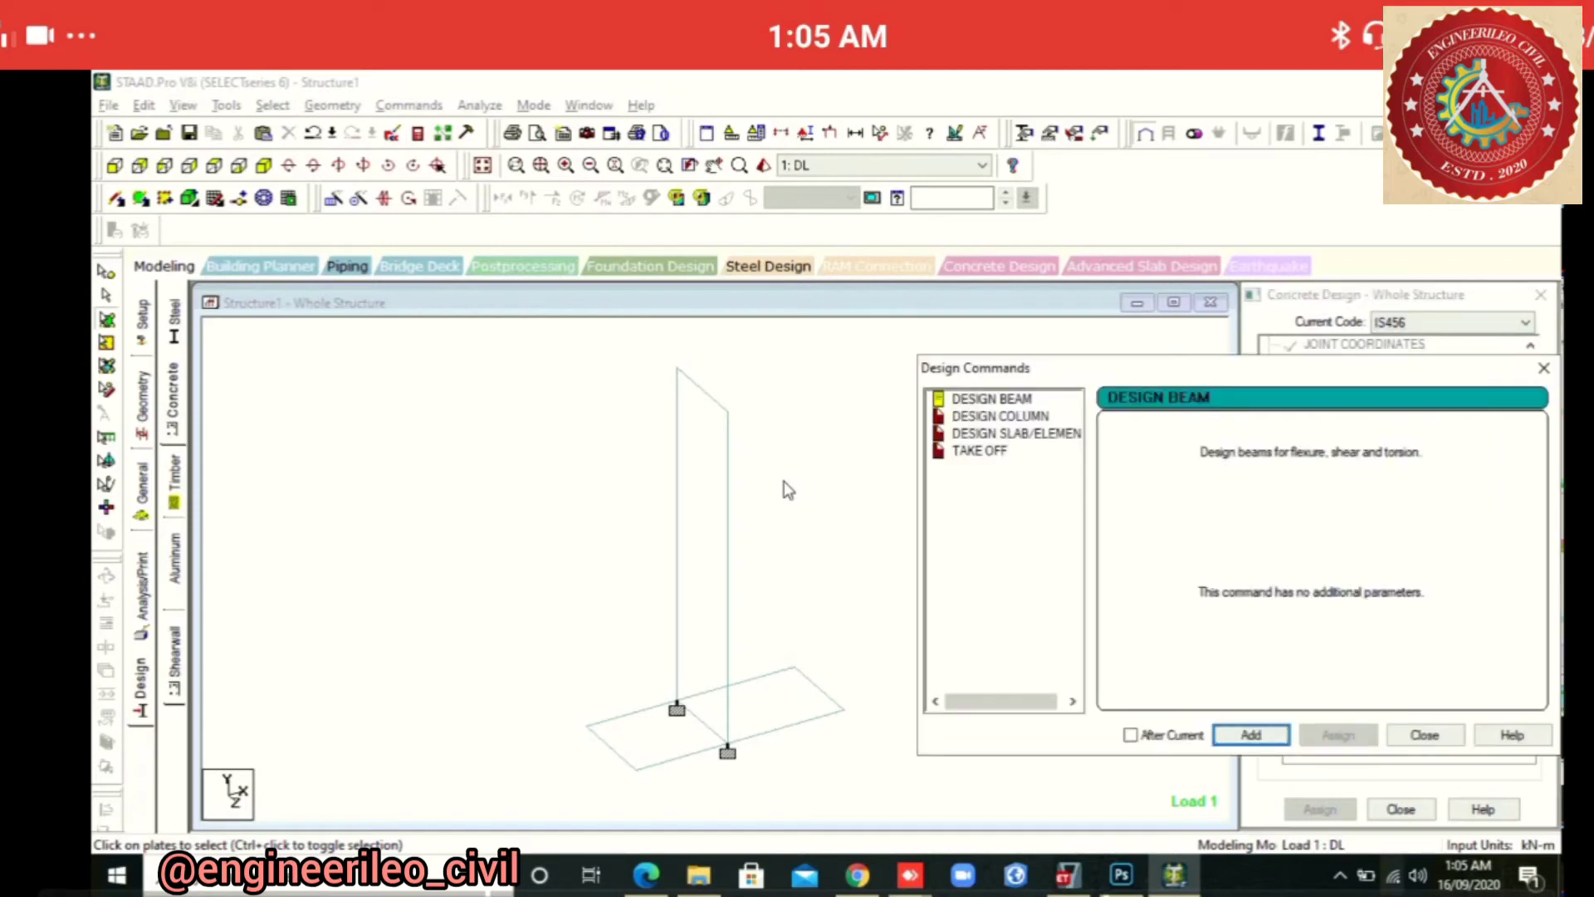
click(1424, 735)
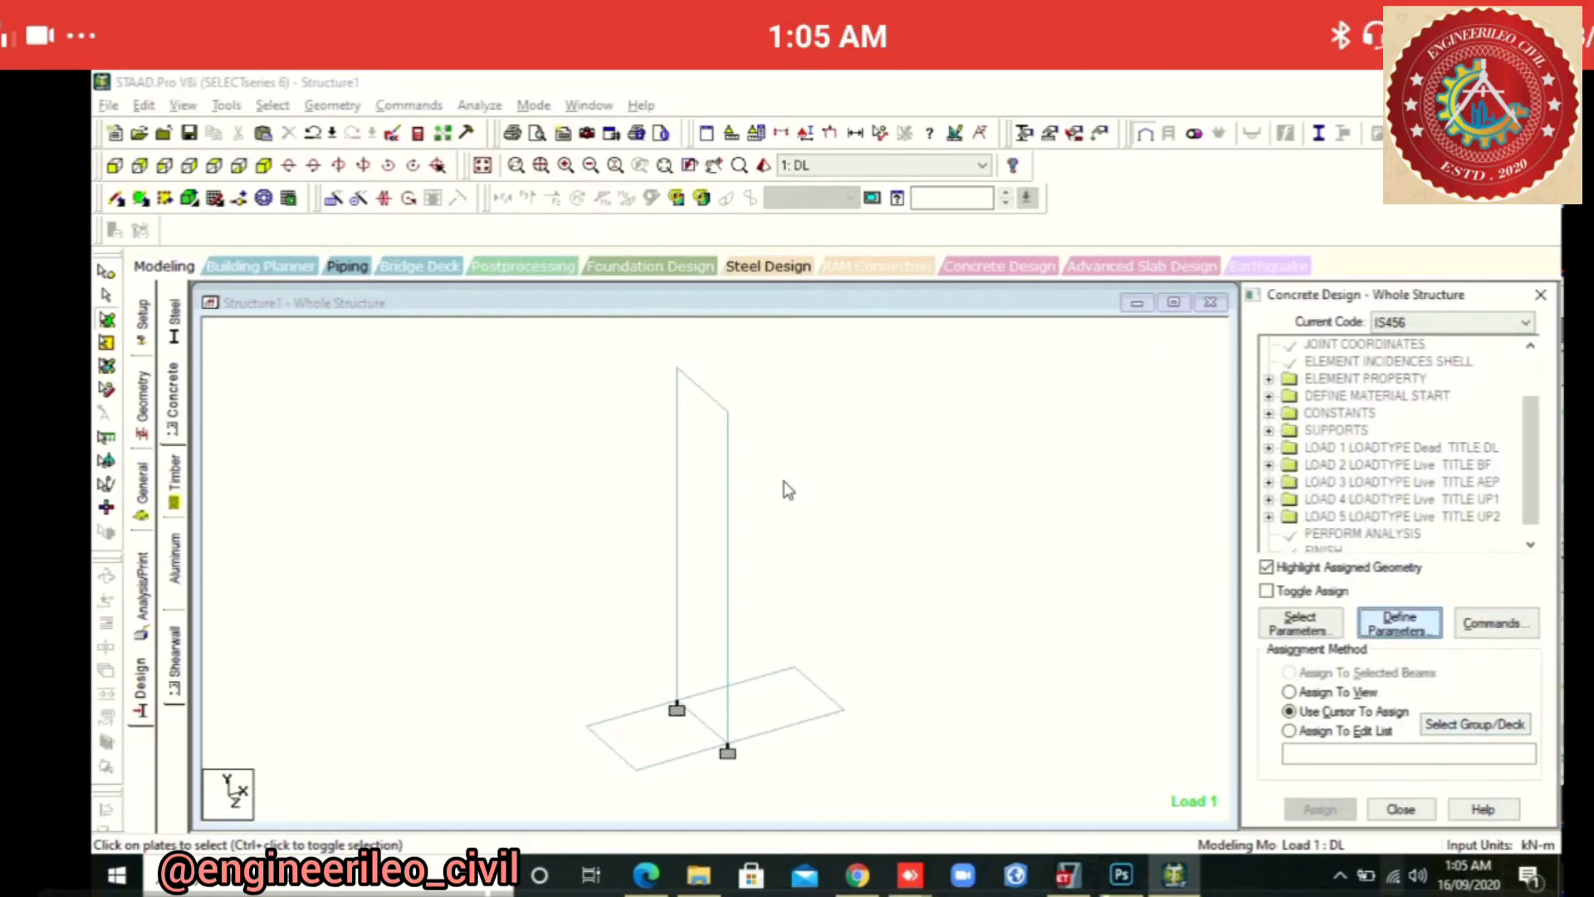
Define the FYMAIN design parameter with a main reinforcement yield strength of 415 kN/m2
click(1399, 623)
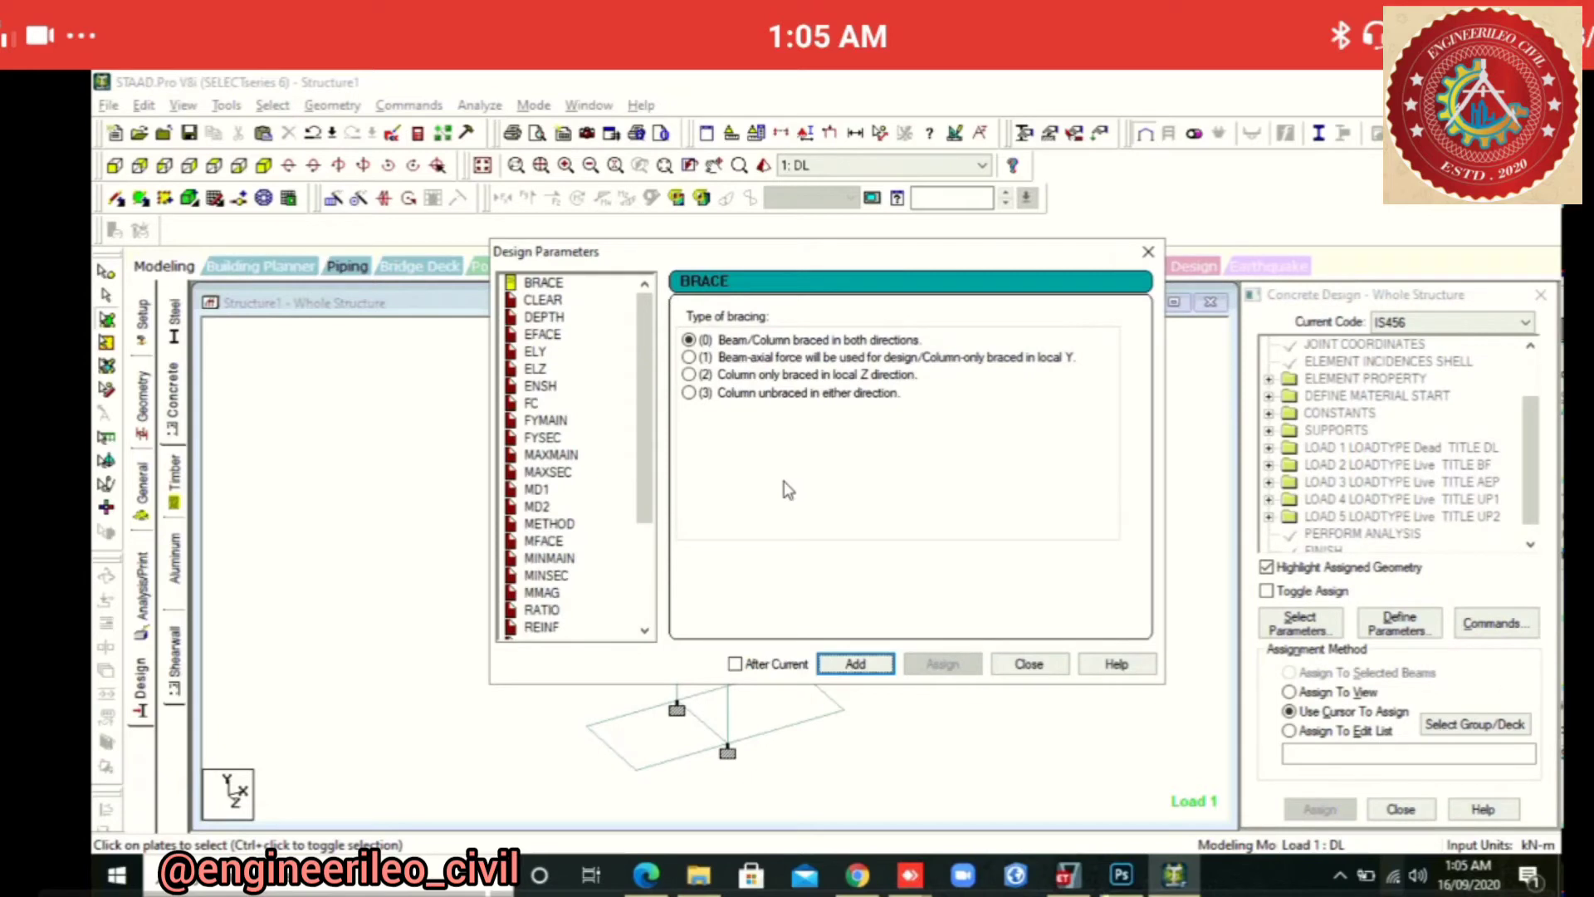
click(545, 420)
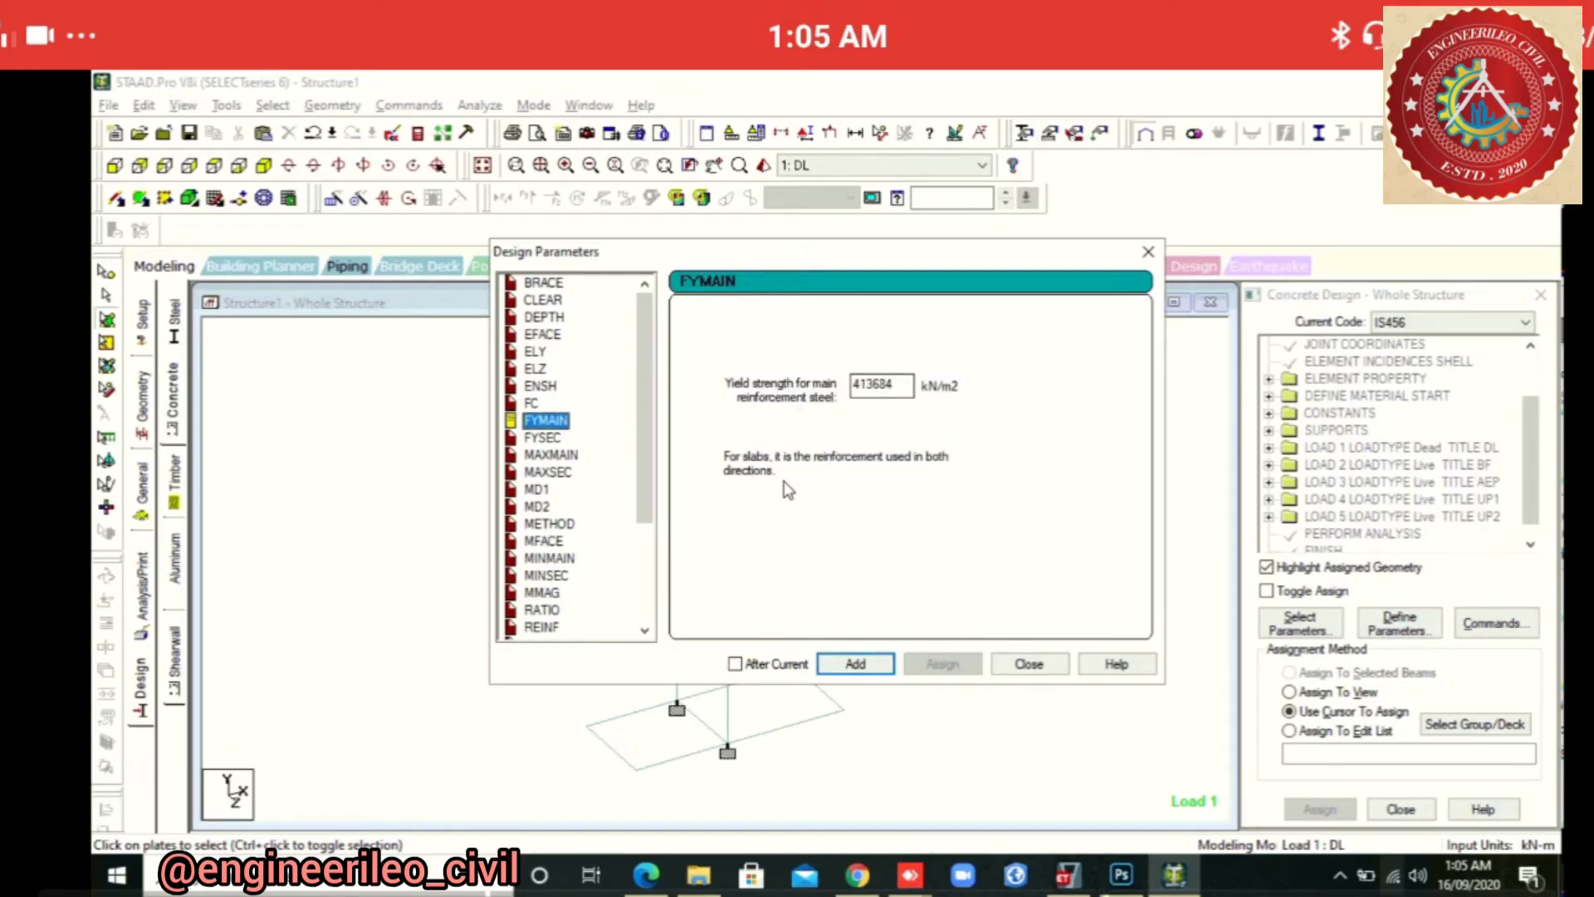
key(Tab)
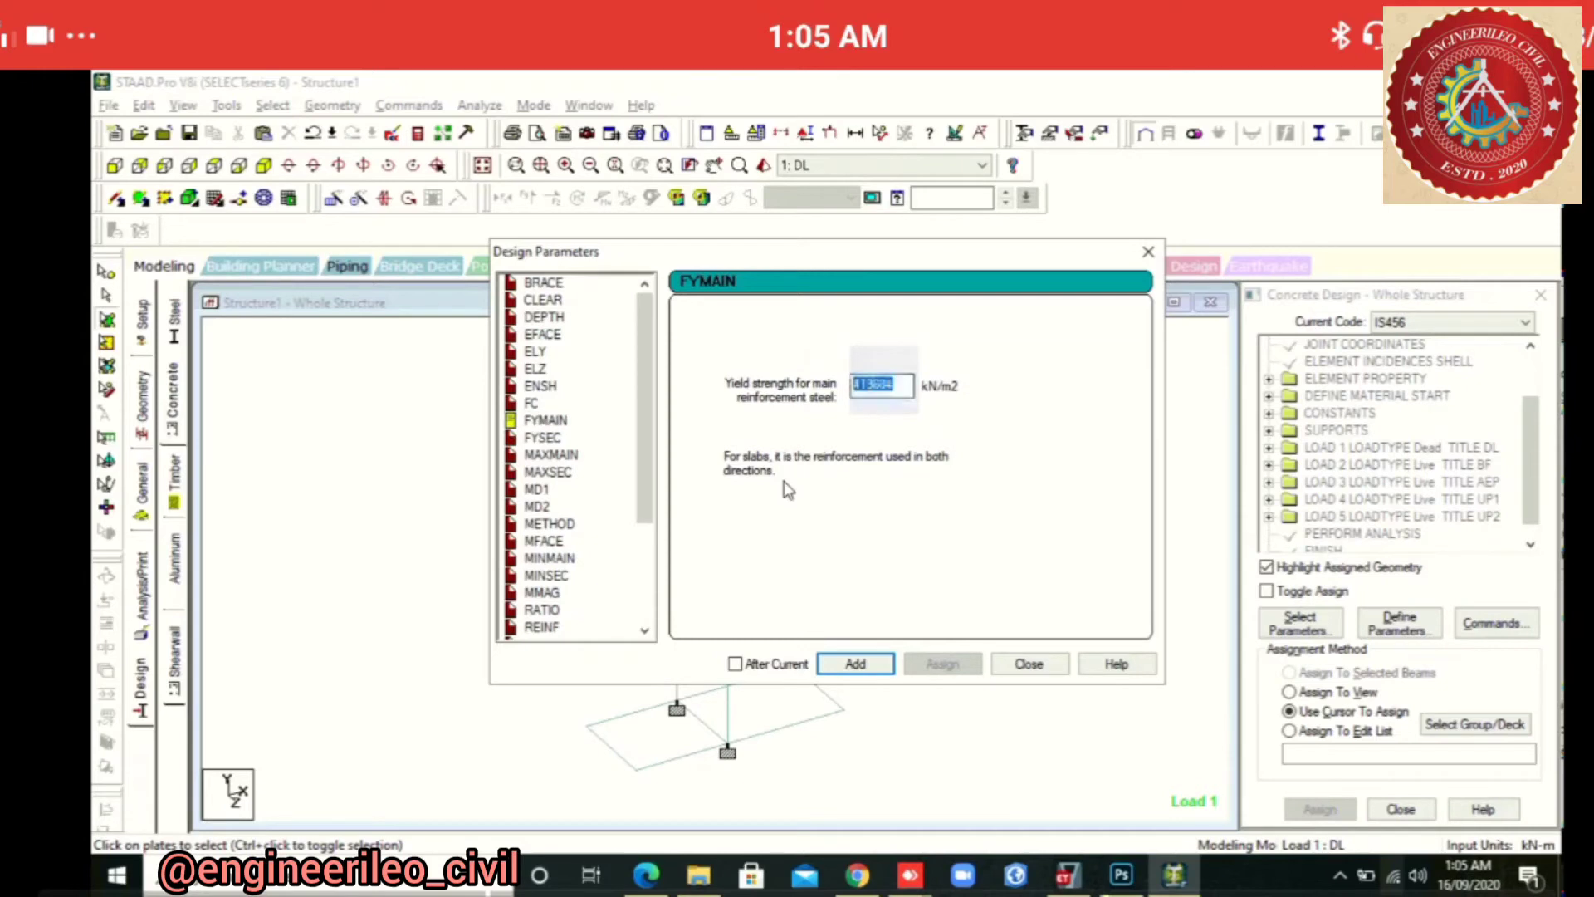
text(415)
key(Return)
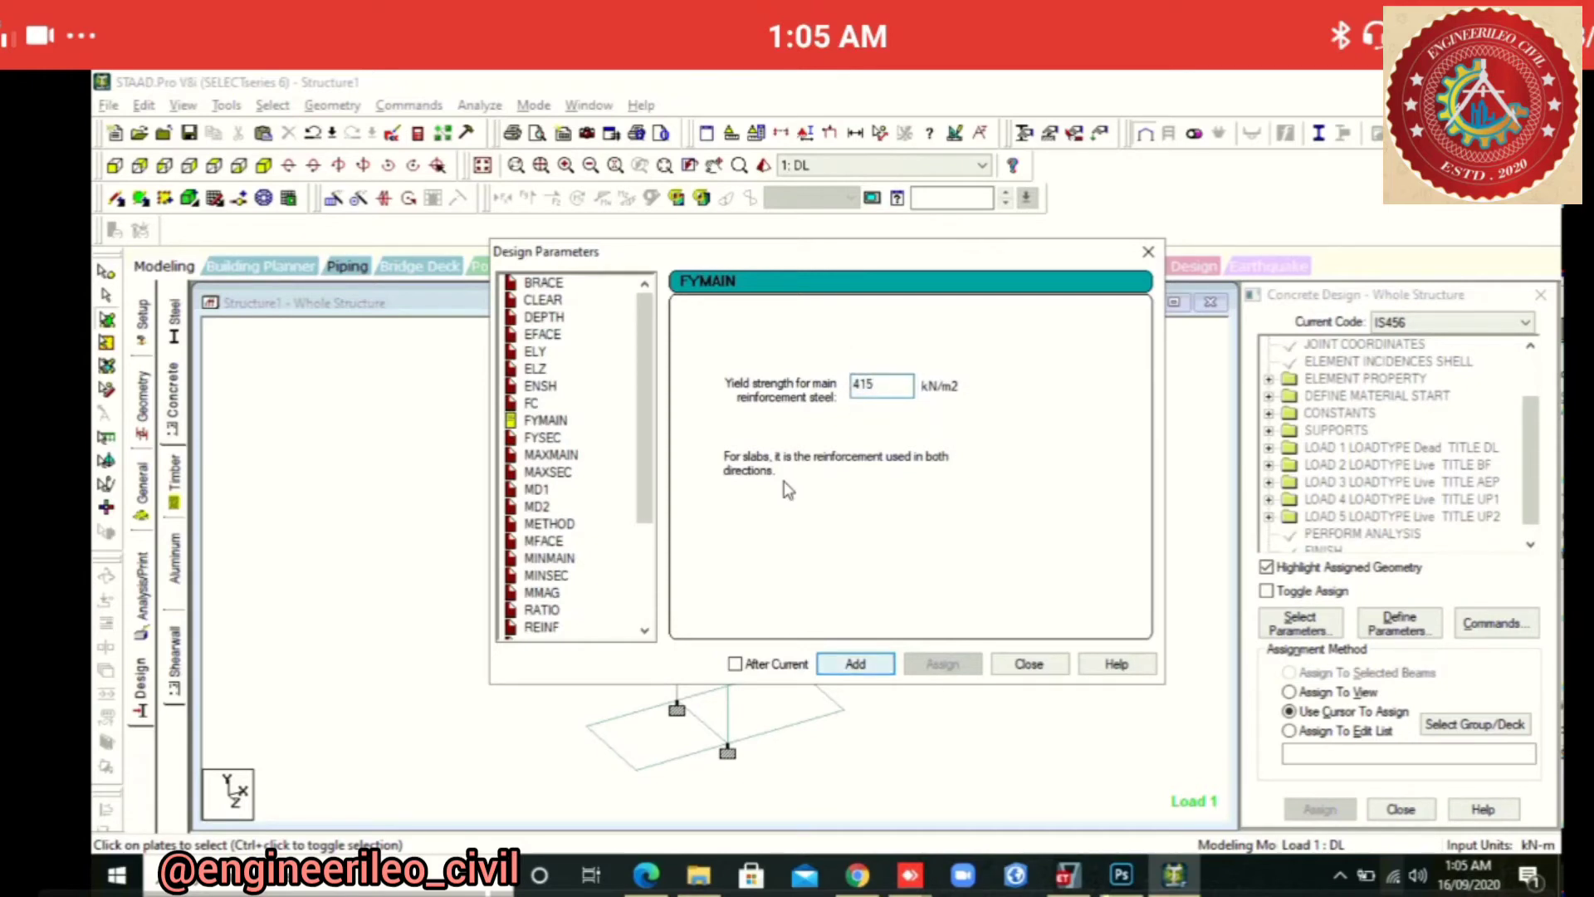
key(Escape)
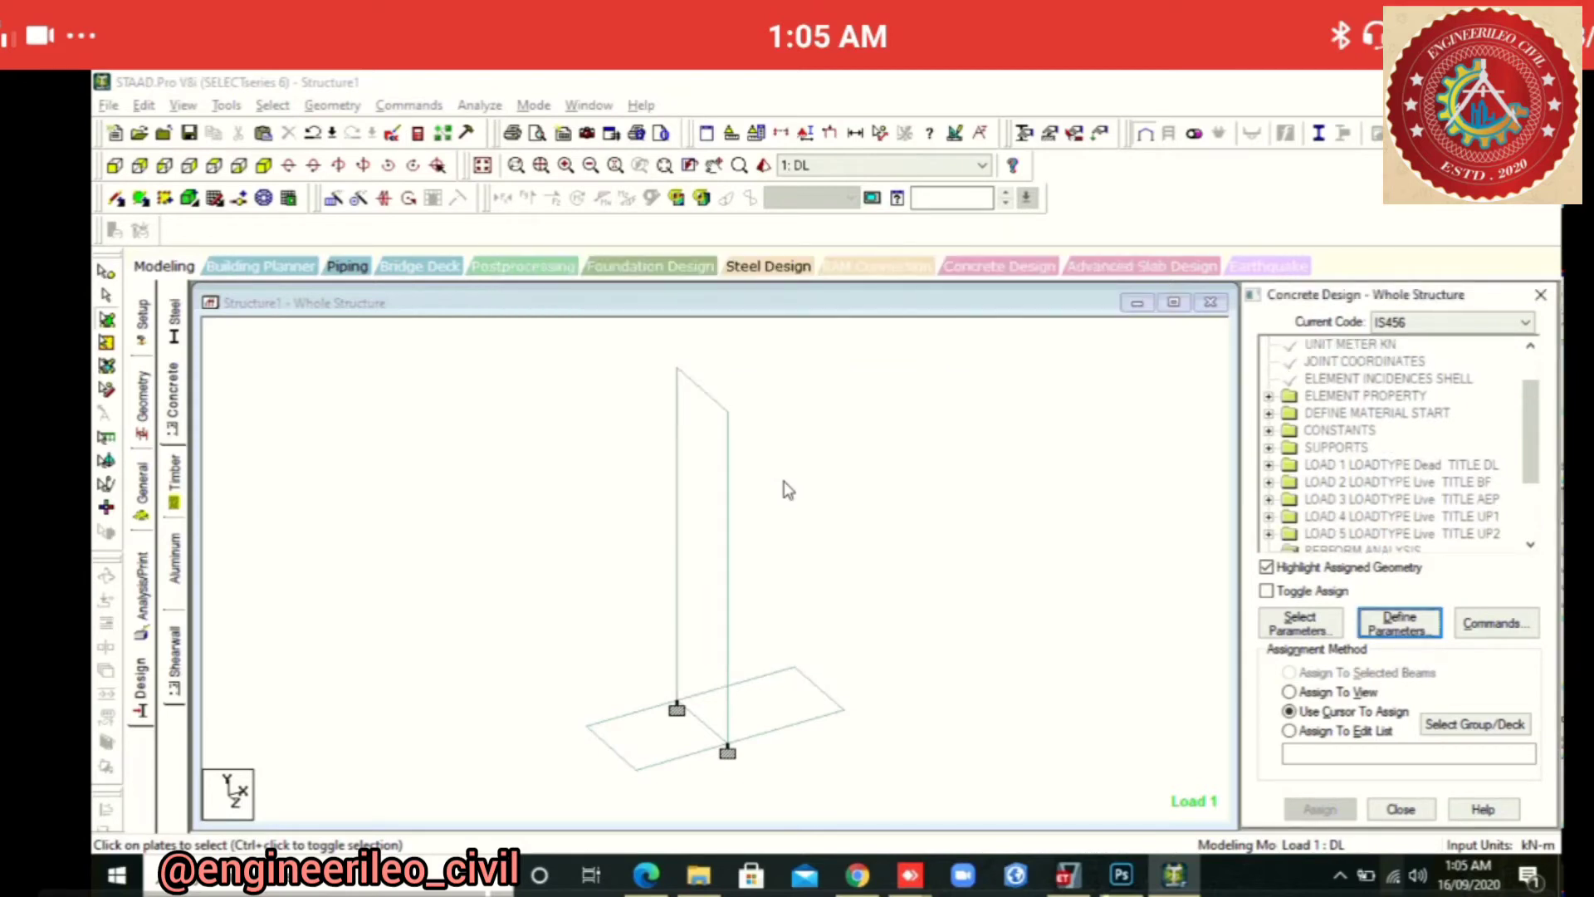
Add the Design Slab/Element command to the concrete design
key(Tab)
key(Return)
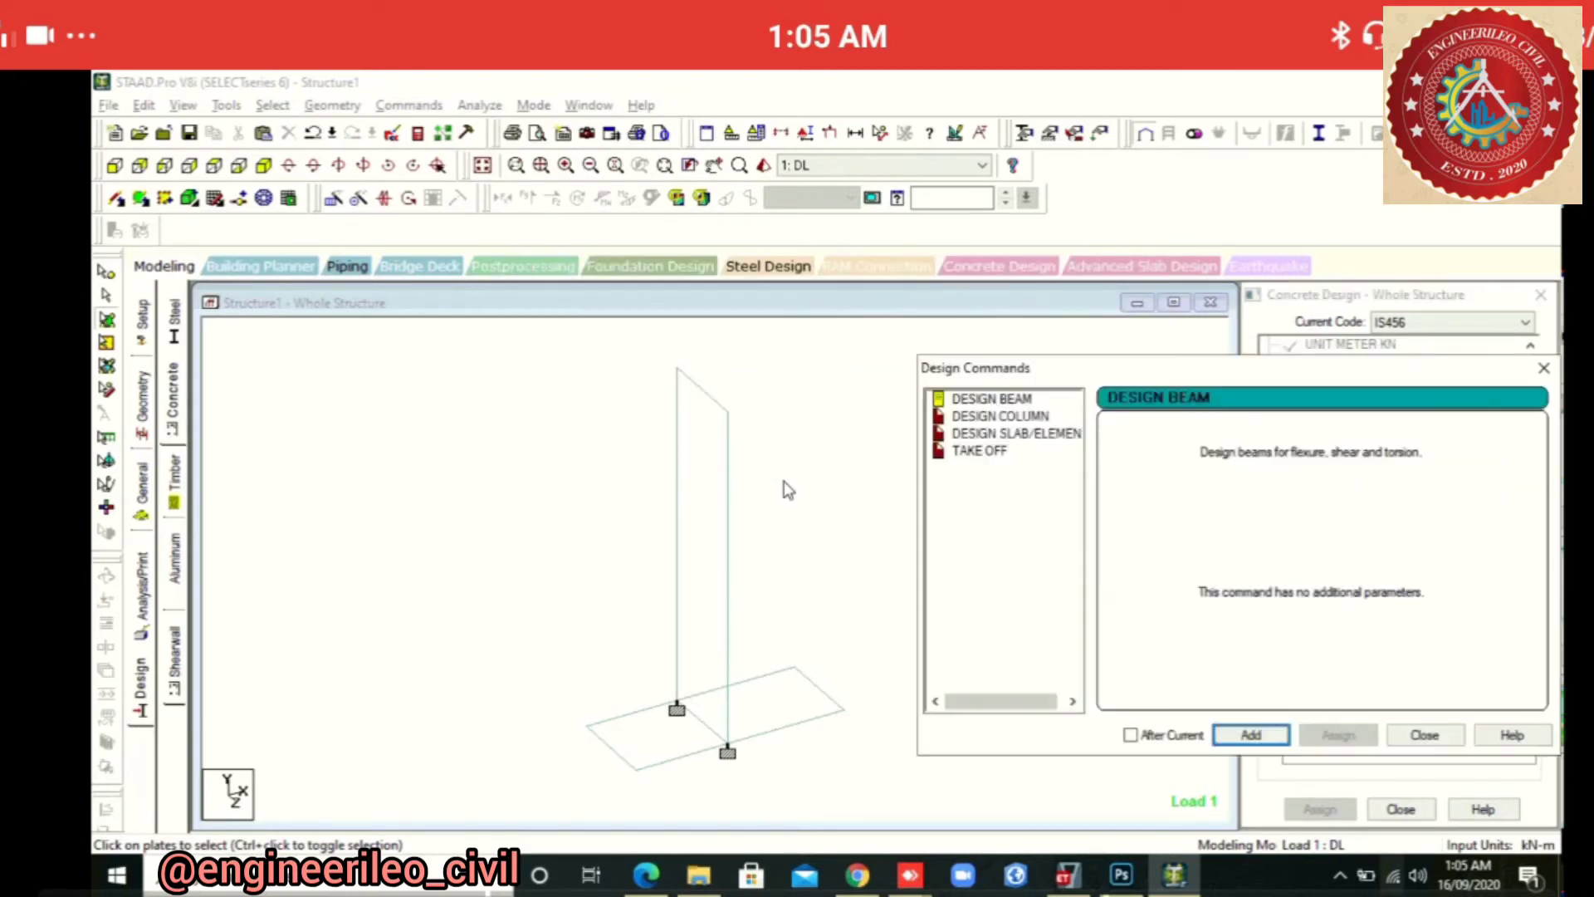
key(Down)
key(Down)
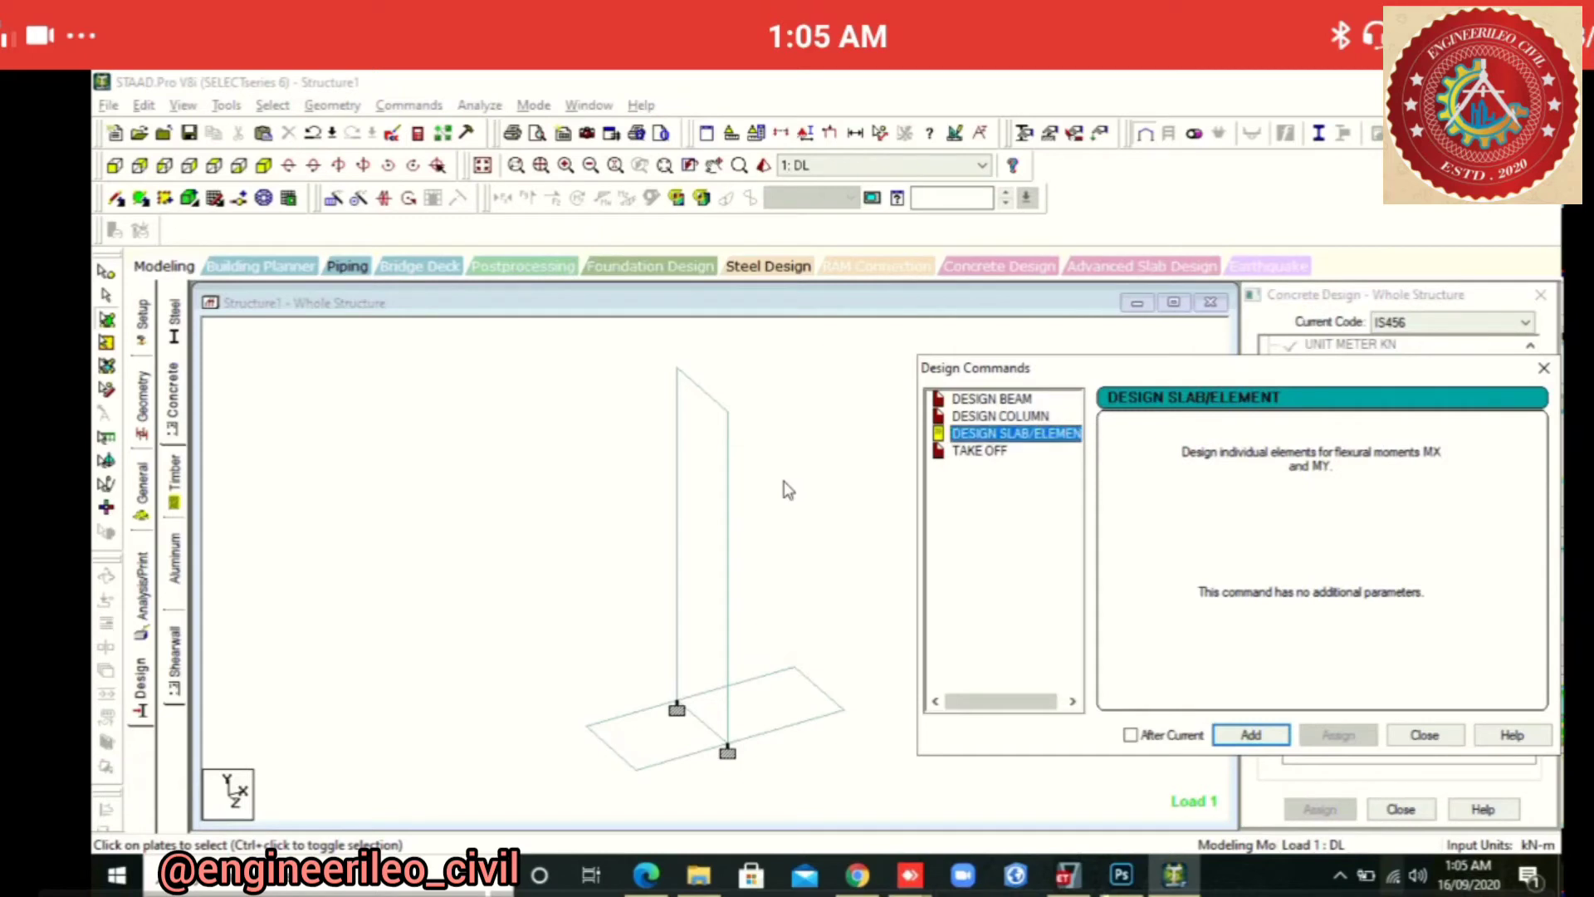
key(Return)
key(Escape)
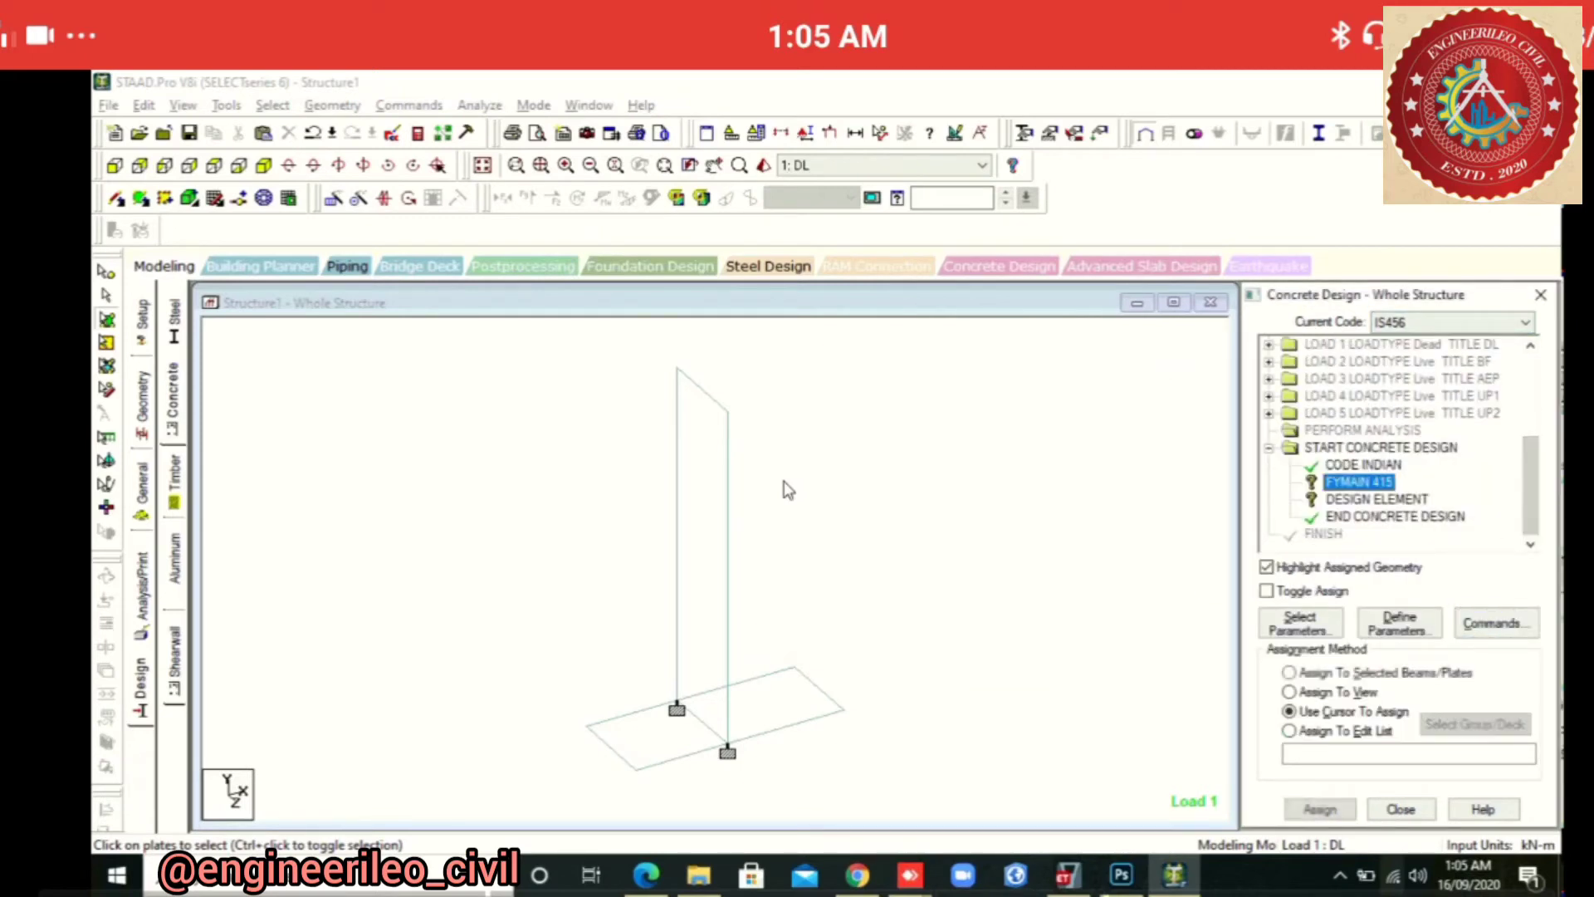
Assign the FYMAIN 415 parameter to the whole view
click(1289, 692)
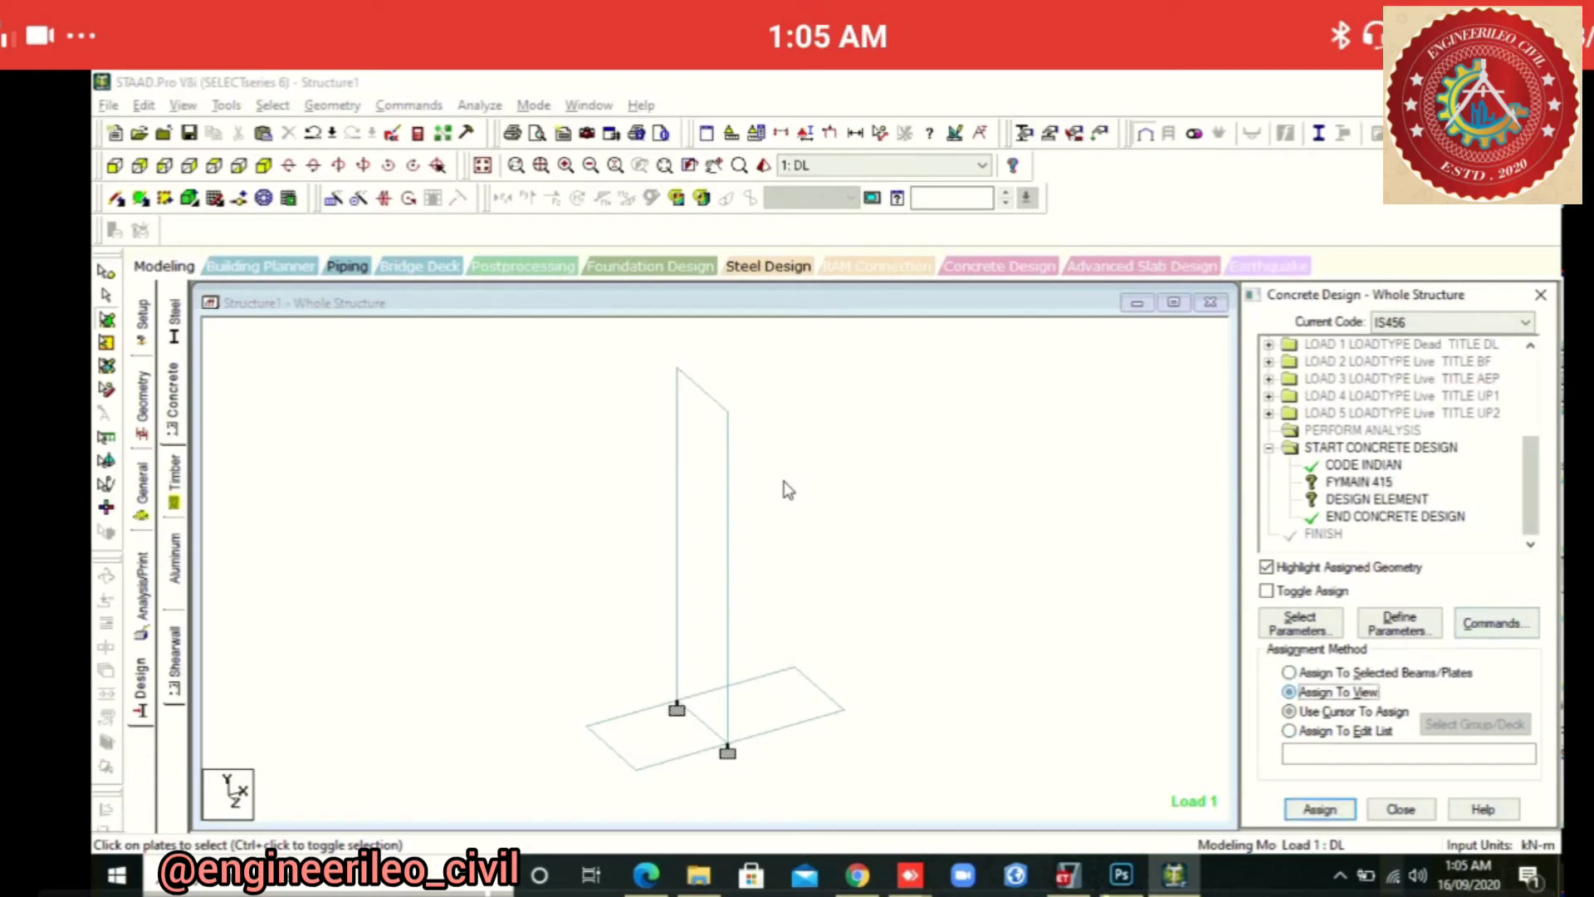
click(1322, 807)
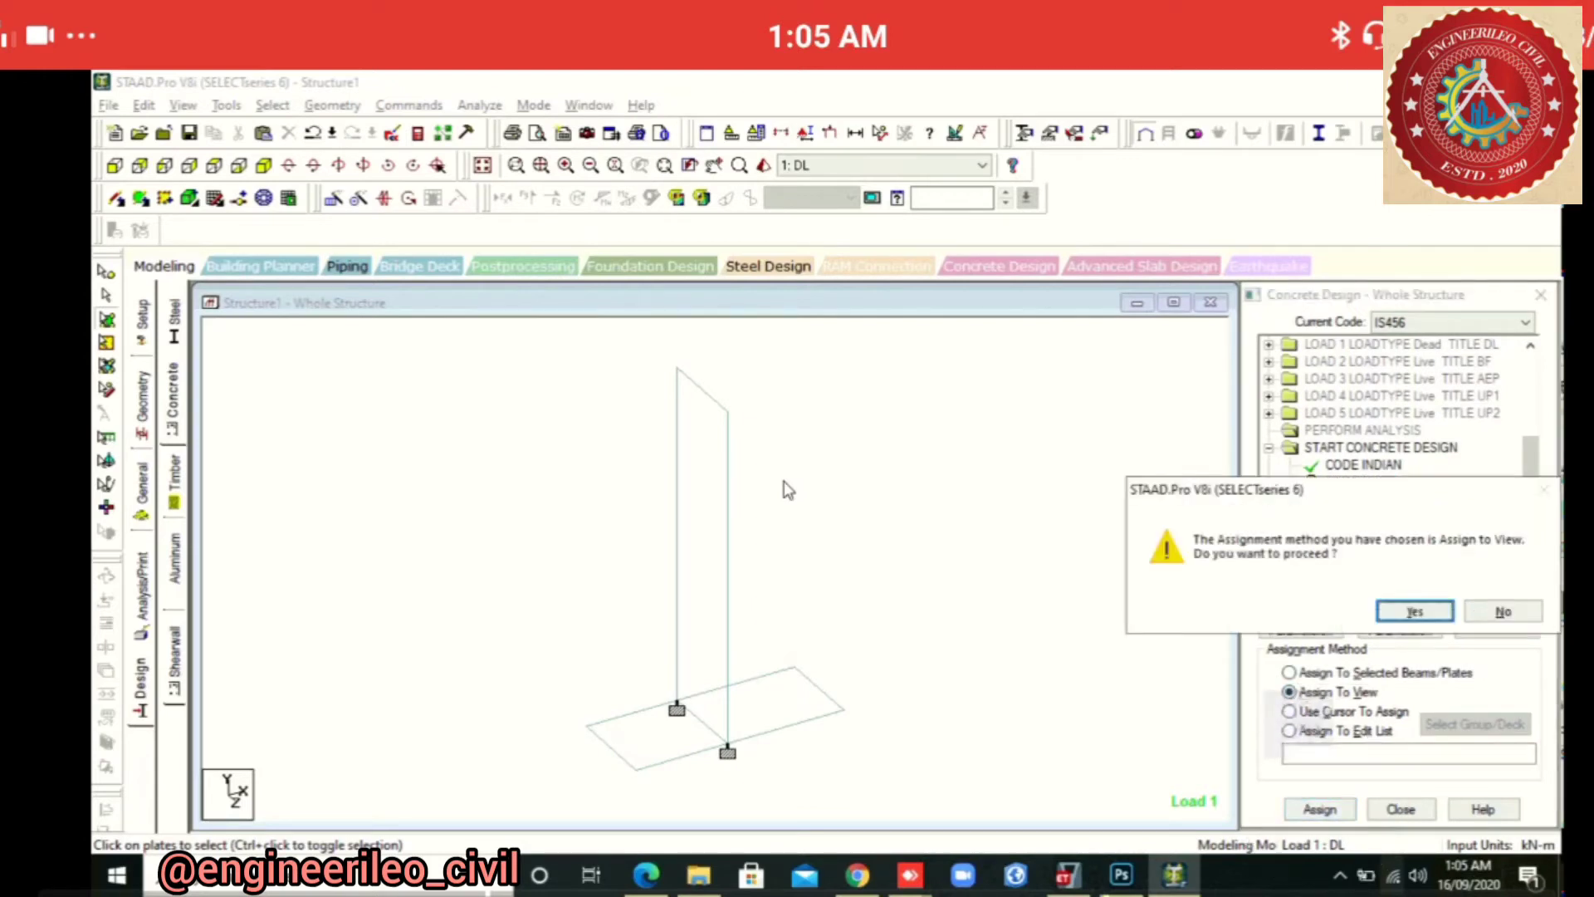
key(Return)
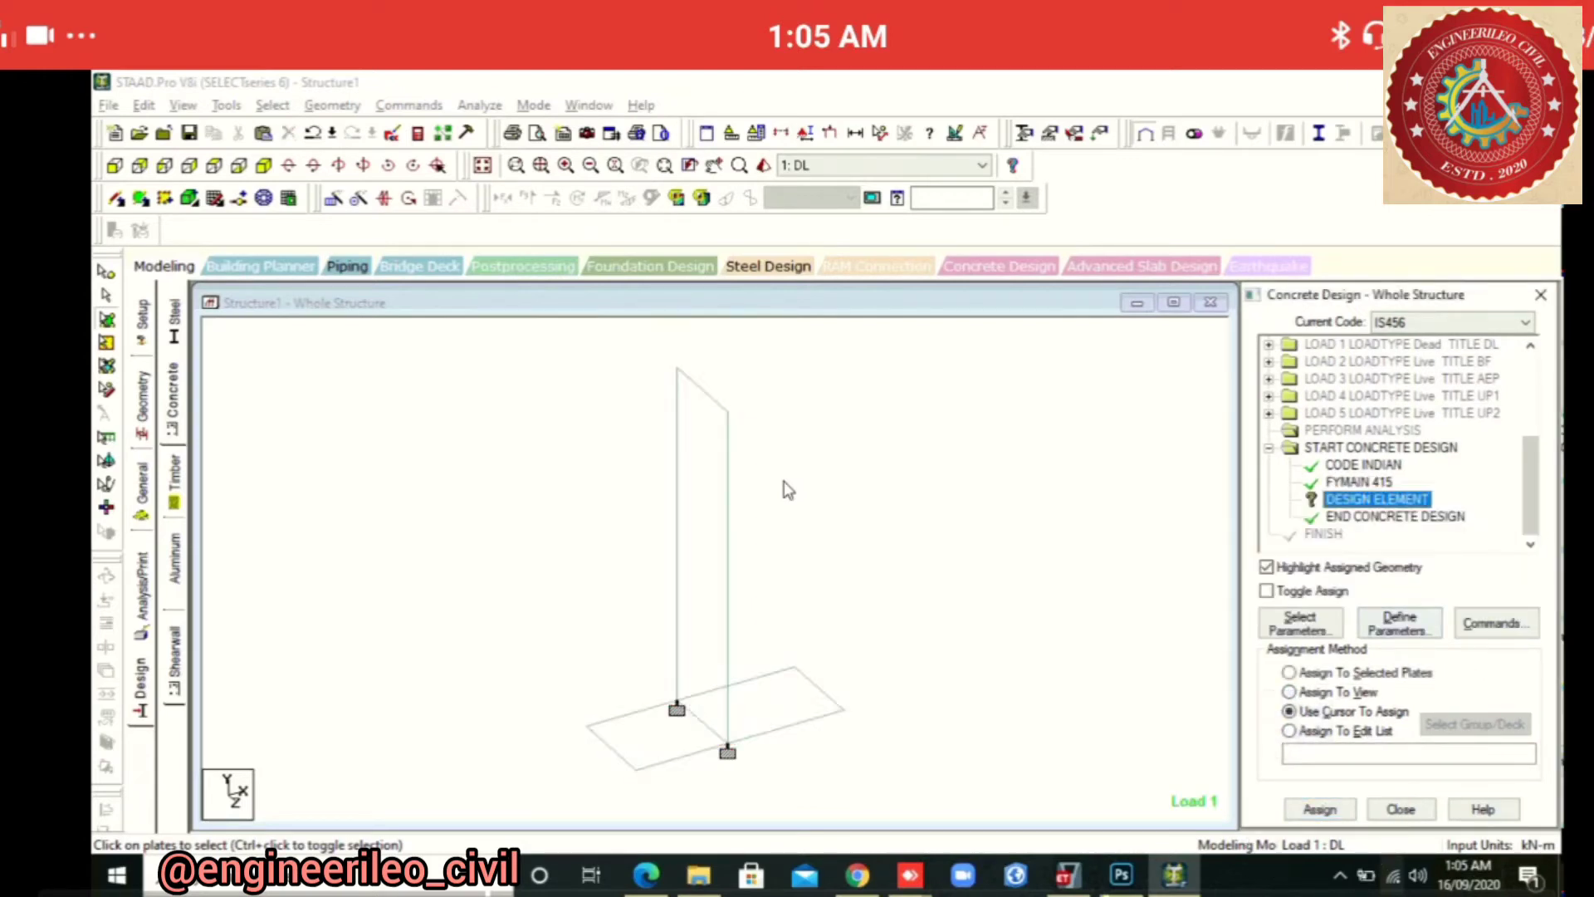
Assign the Design Element command to all plates in the view
click(1290, 691)
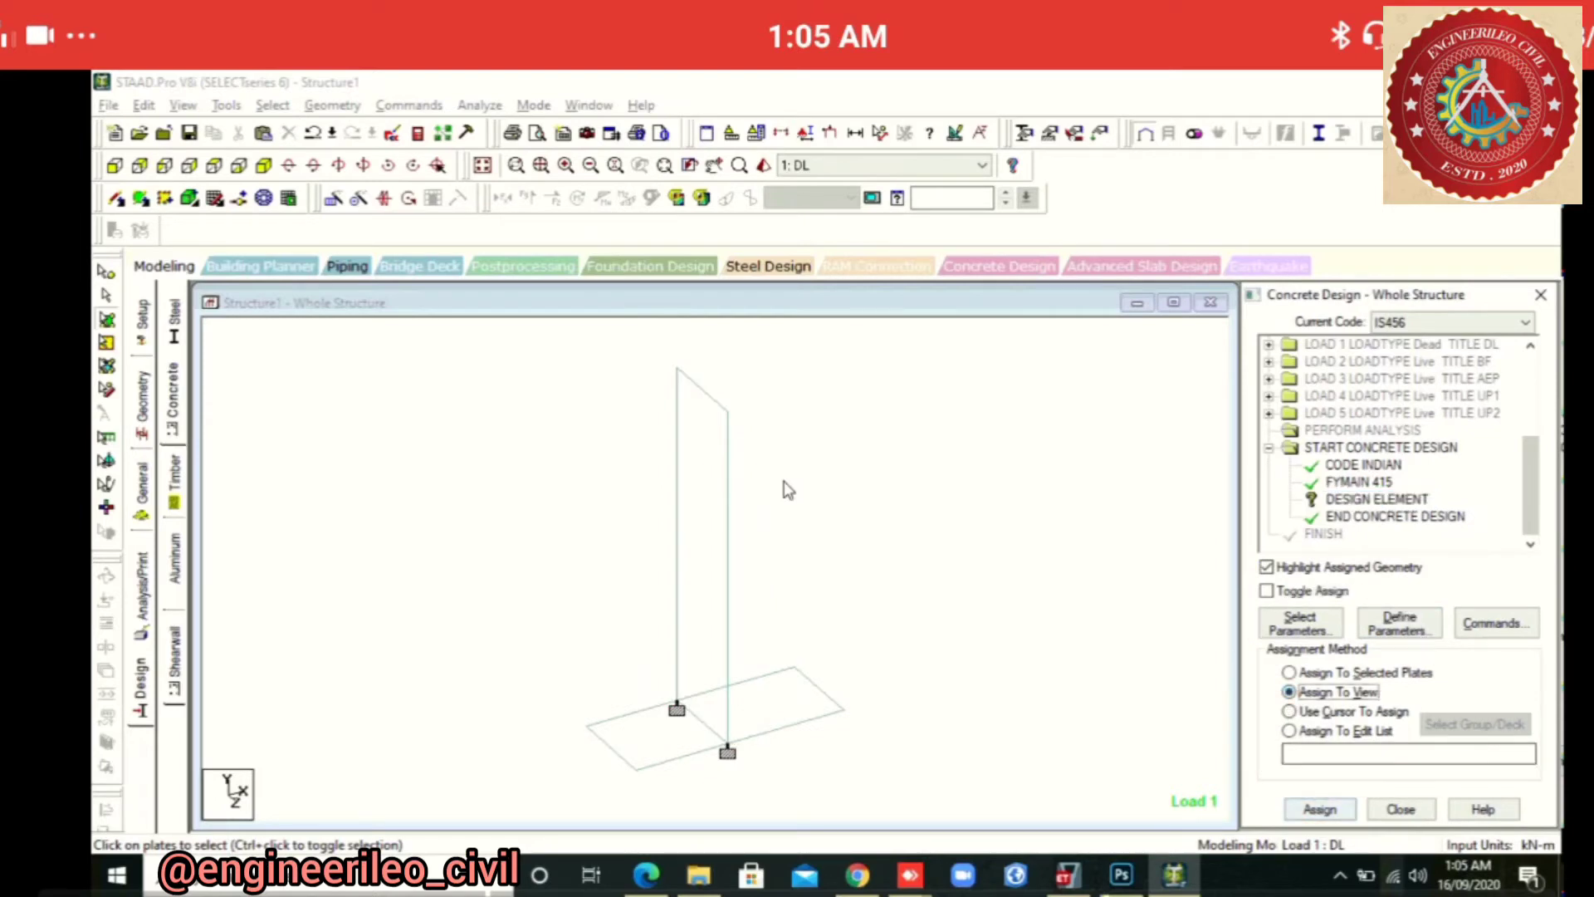
click(1321, 807)
click(1415, 611)
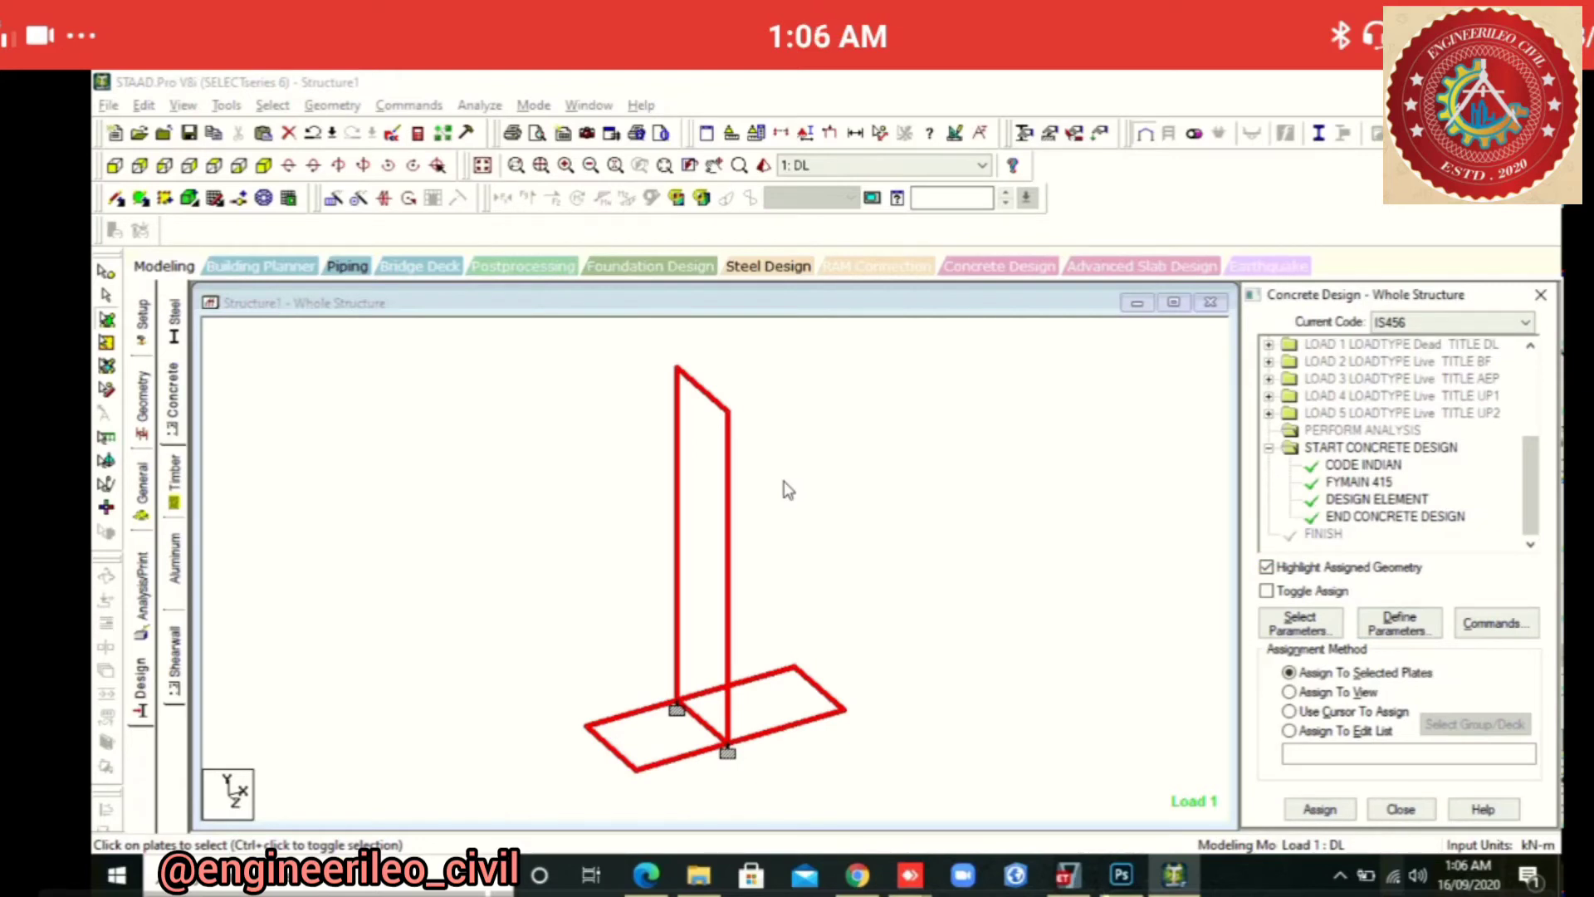
Add another Perform Analysis command with the No Print option
click(142, 594)
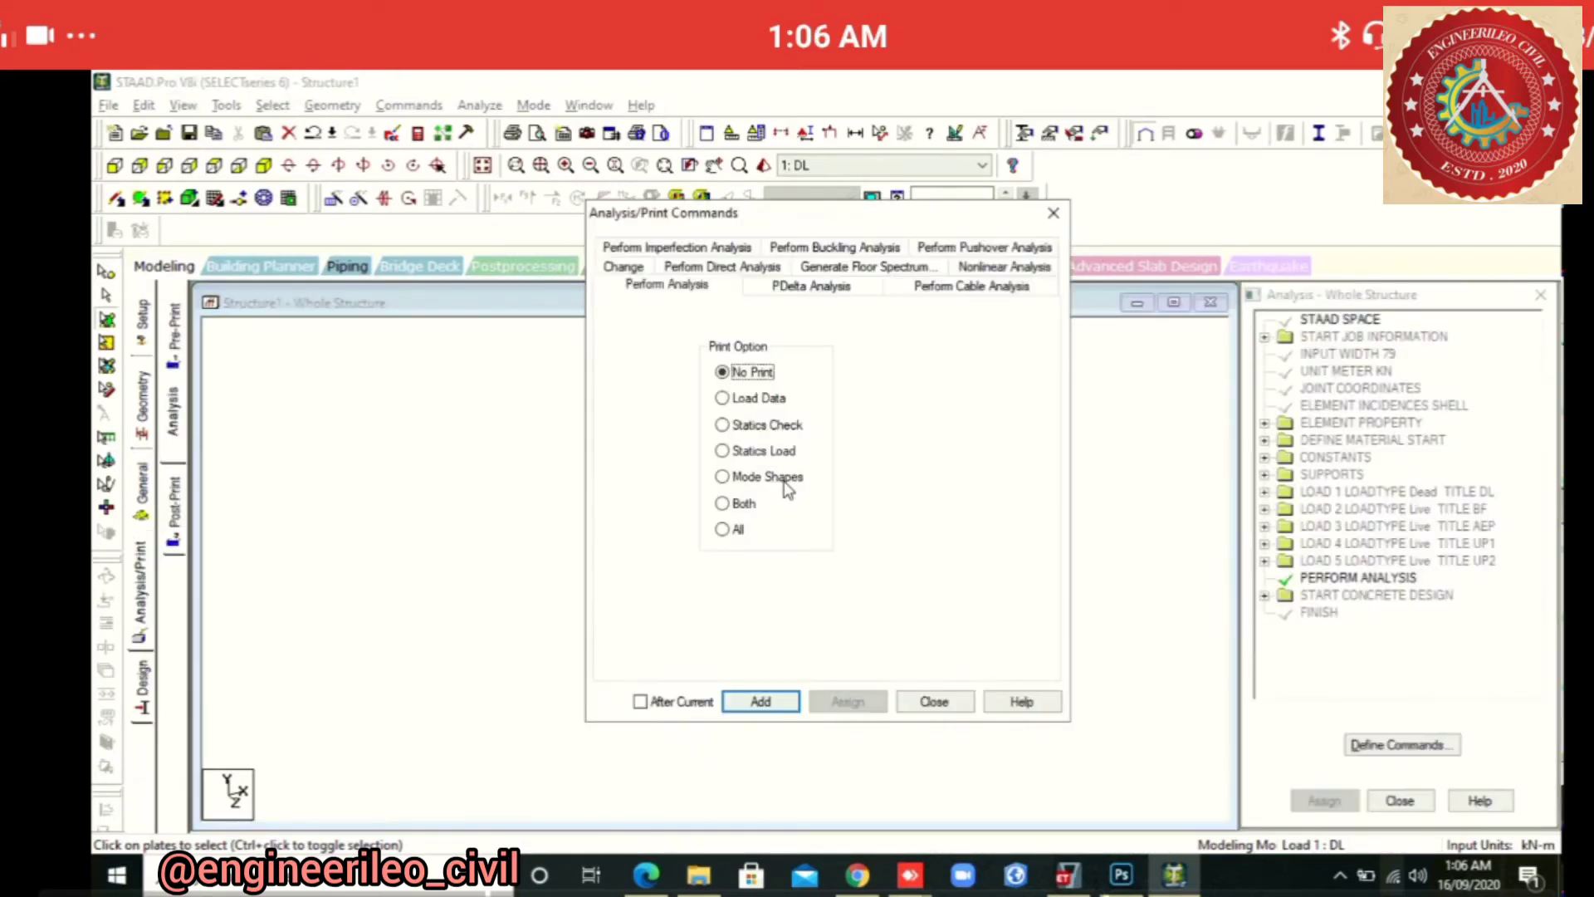
click(761, 701)
click(934, 702)
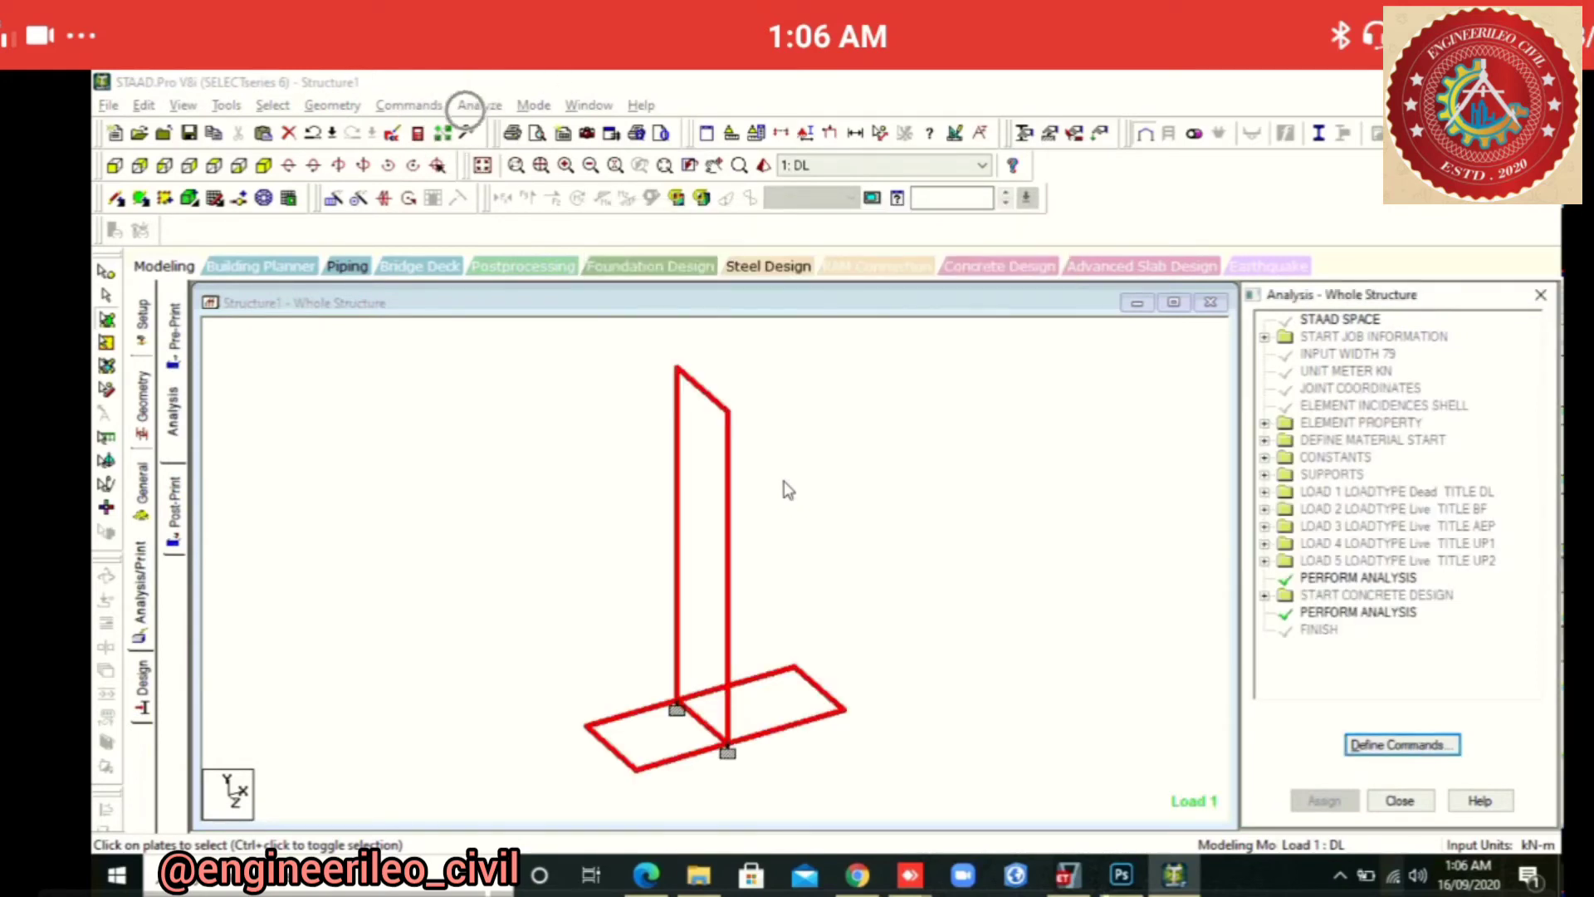
Run the analysis, saving the modified structure first
click(479, 104)
click(518, 129)
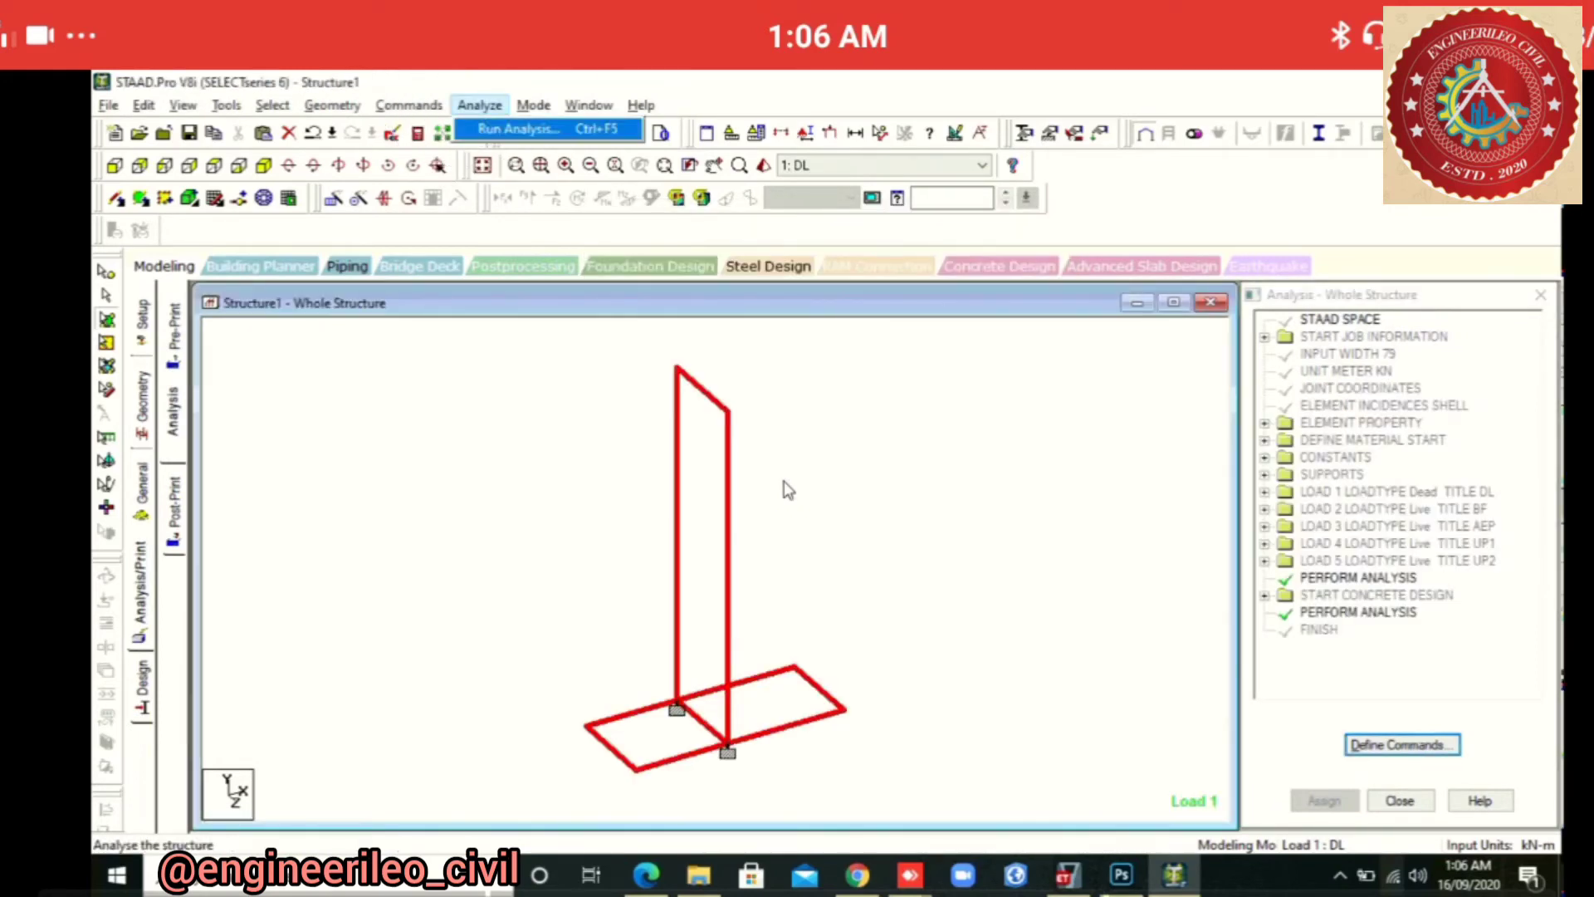
click(695, 500)
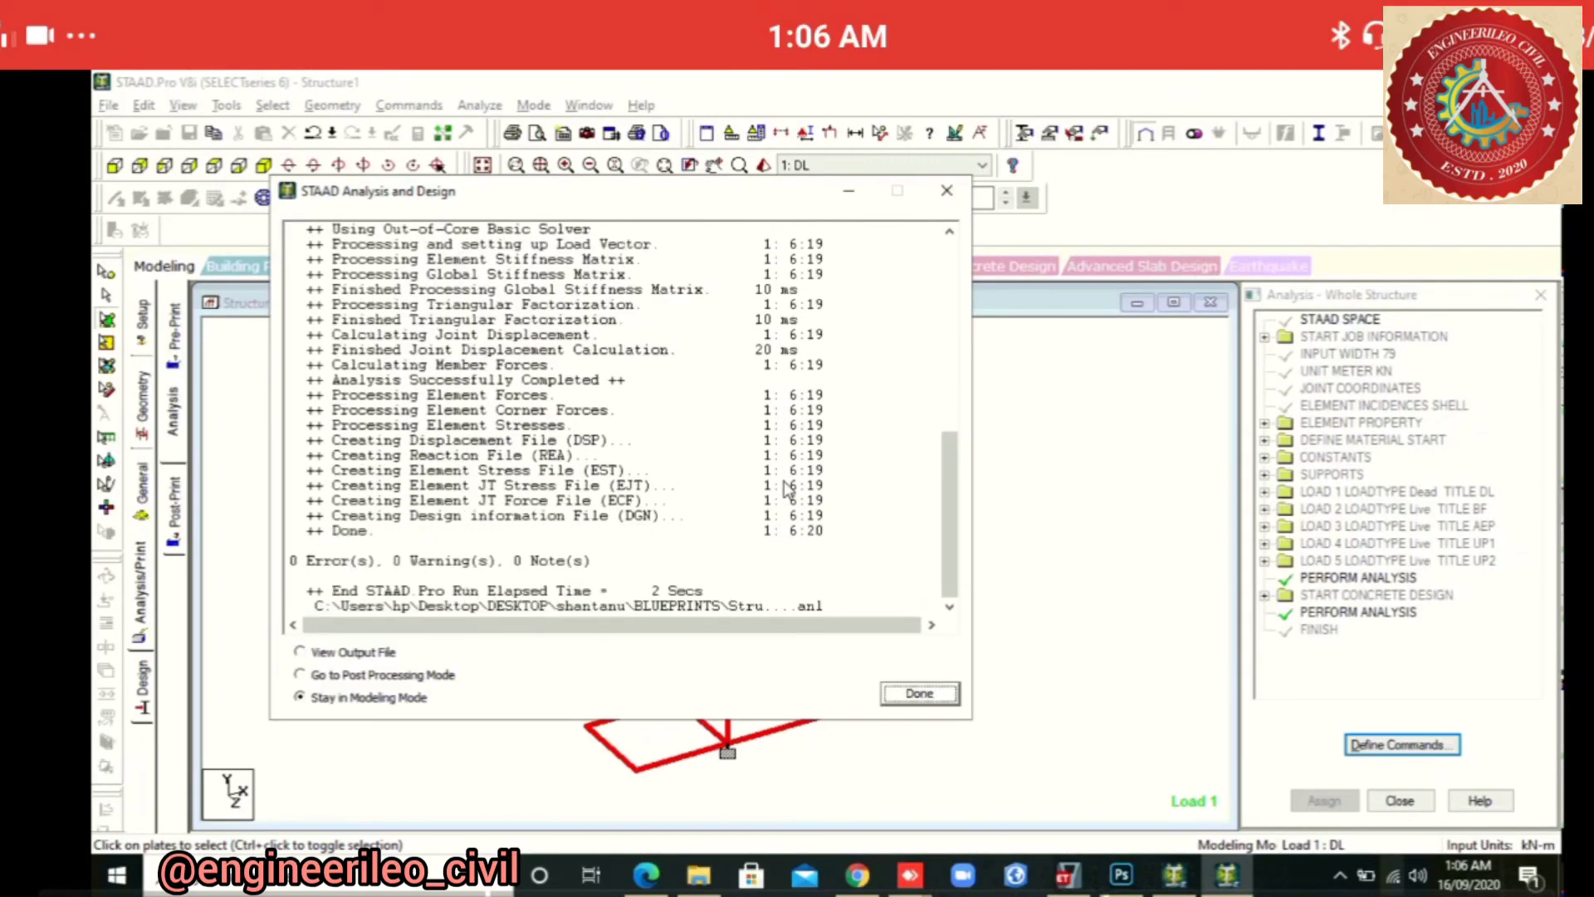
View the analysis output file, review the concrete element design summary, and close the viewer
key(Down)
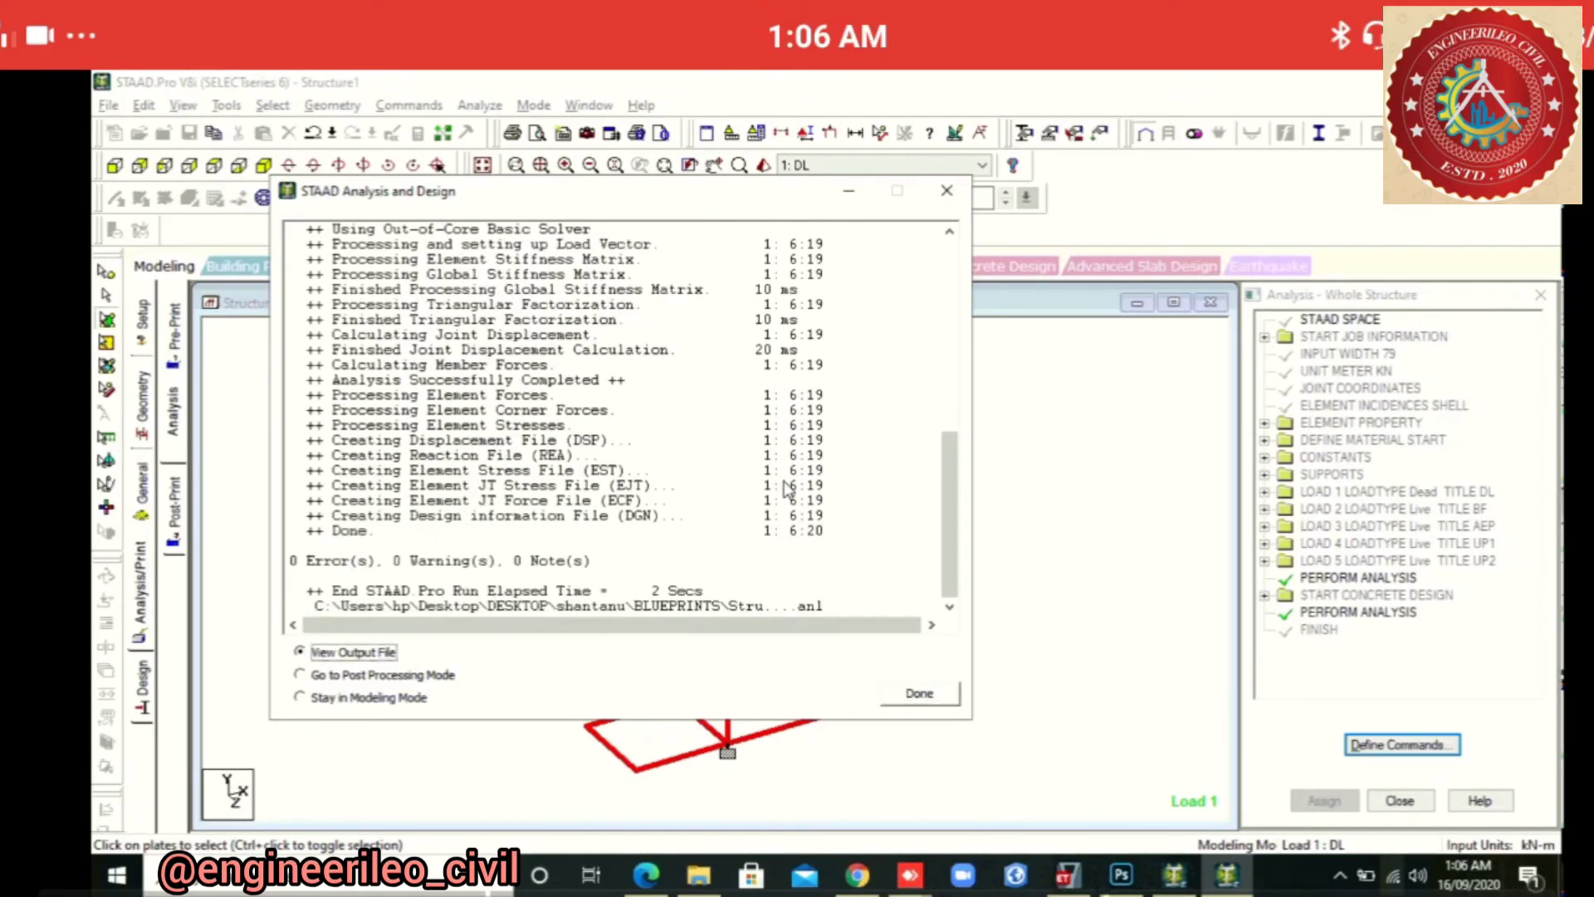
key(Return)
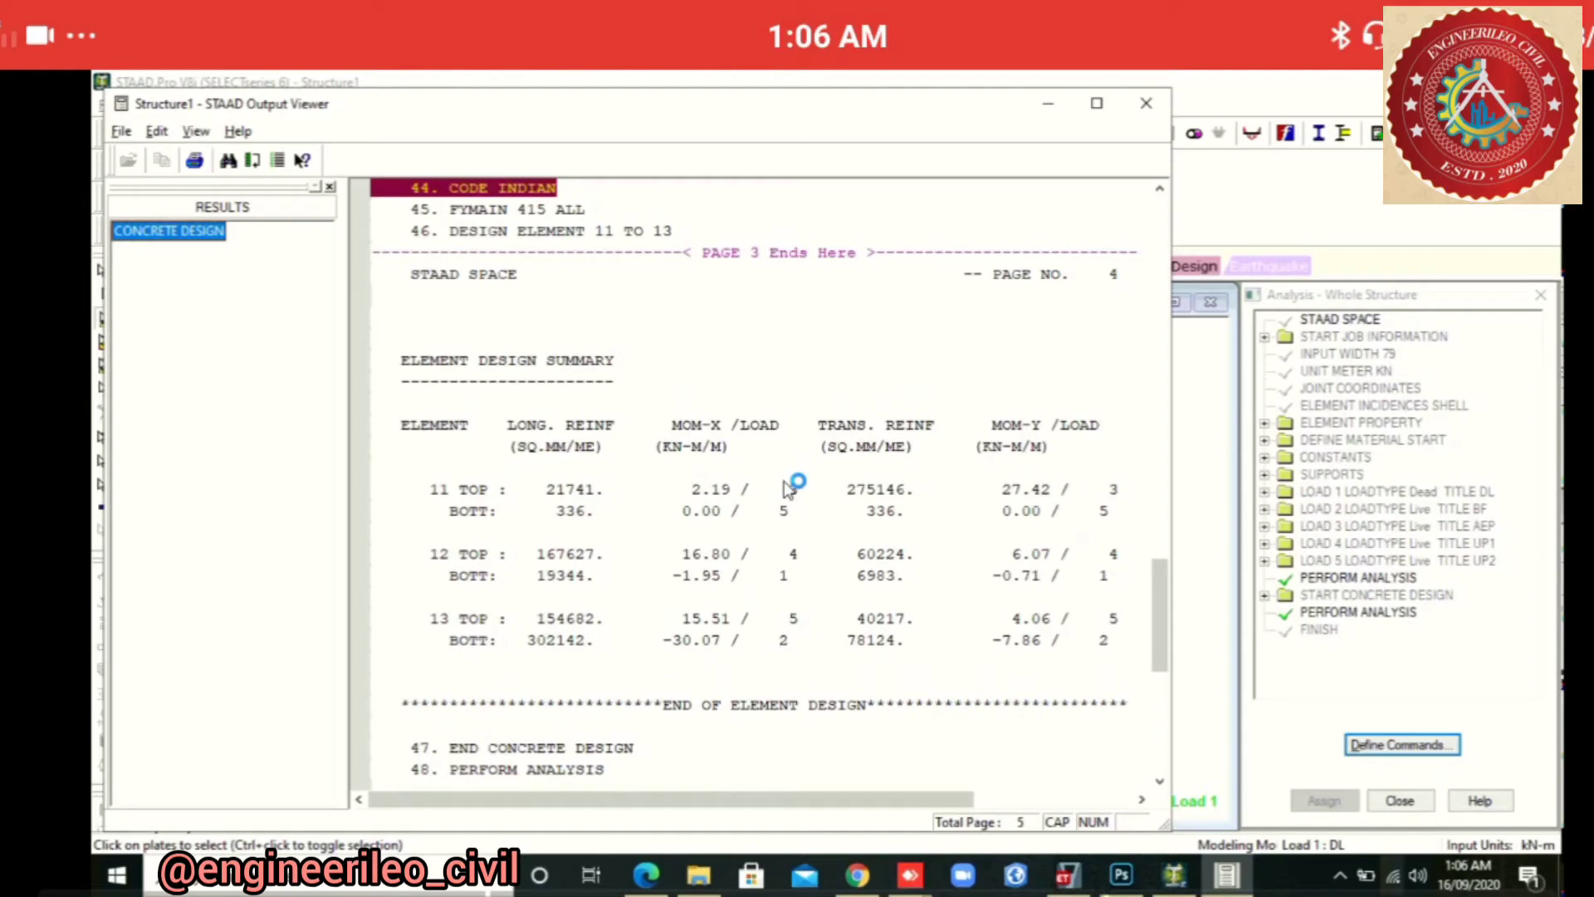
click(1146, 104)
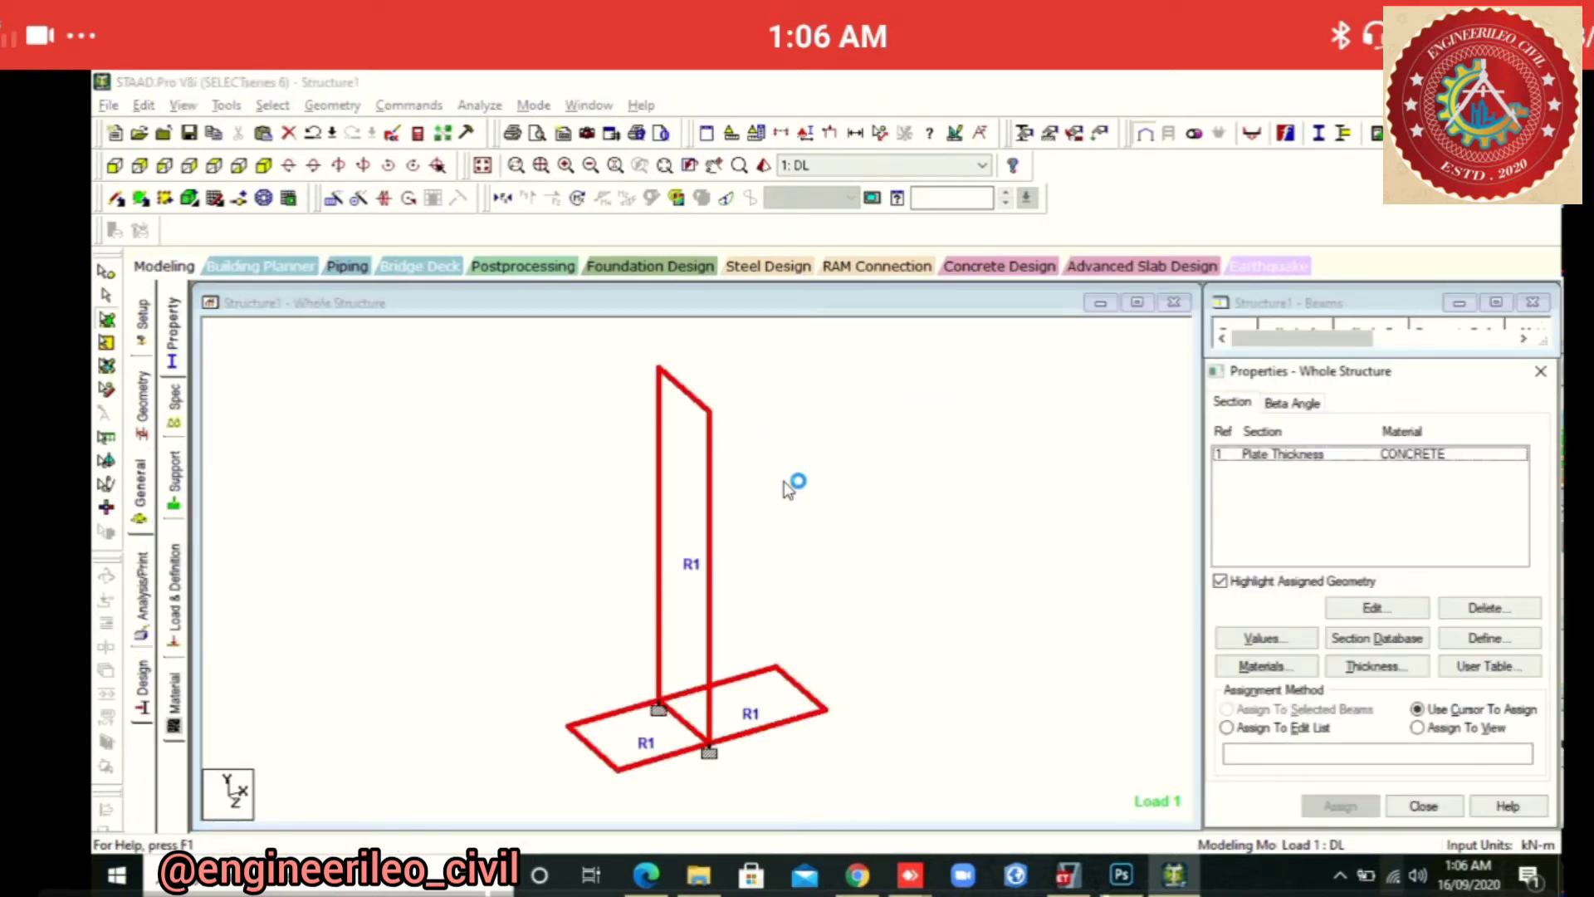
Add load envelope 1 of type STRESS containing DL, BF, AEP, UP1 and UP2, accepting deletion of the existing result files
click(173, 594)
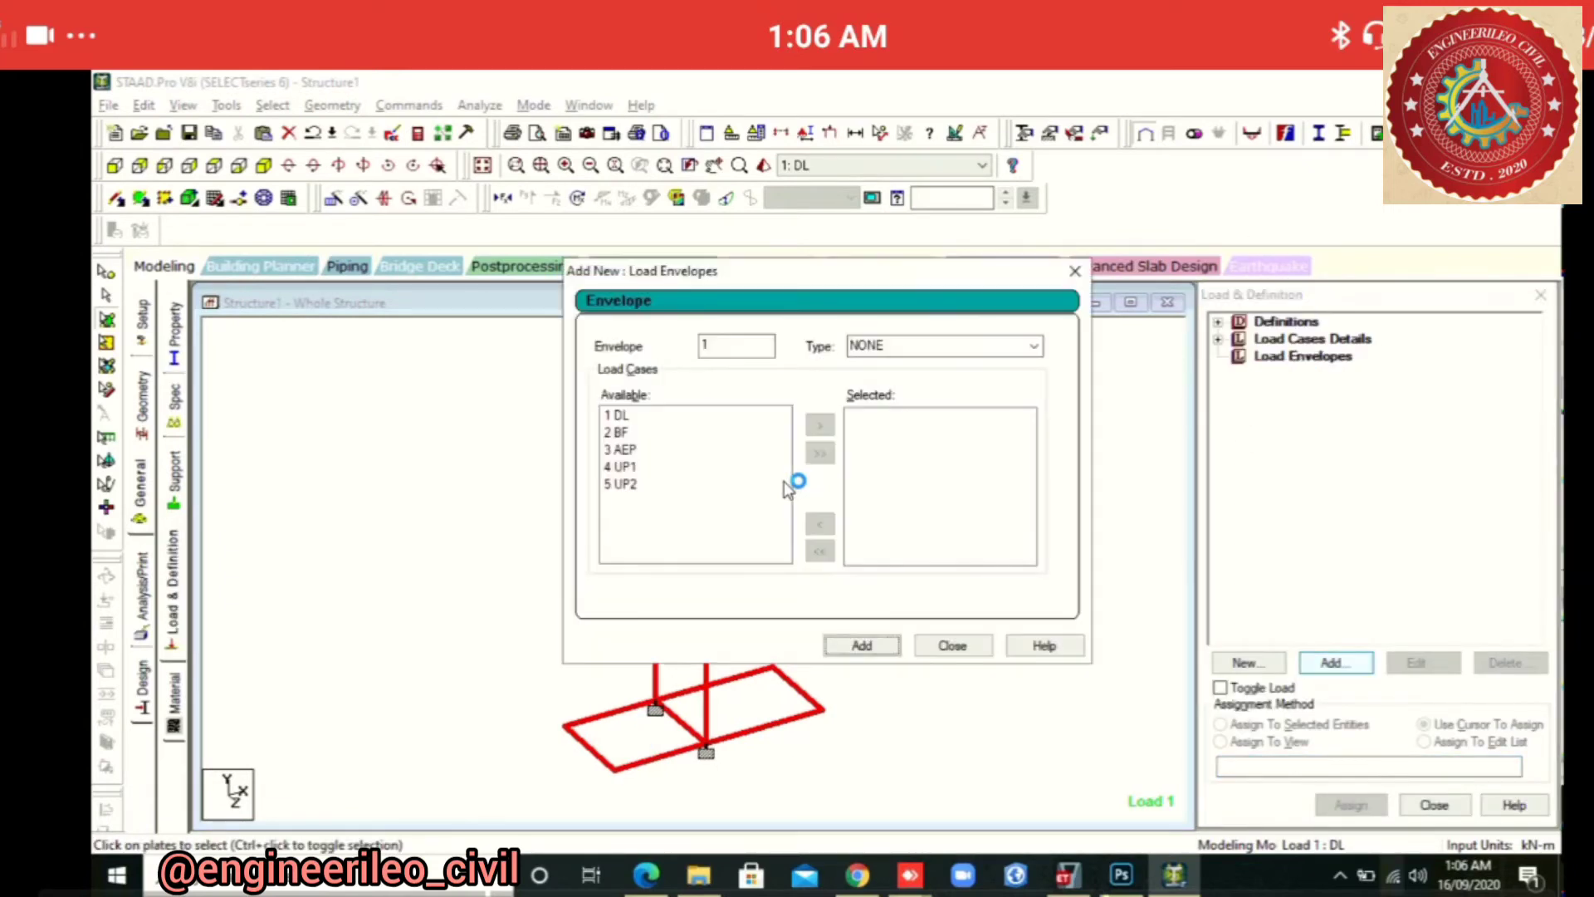
drag(631, 415, 784, 484)
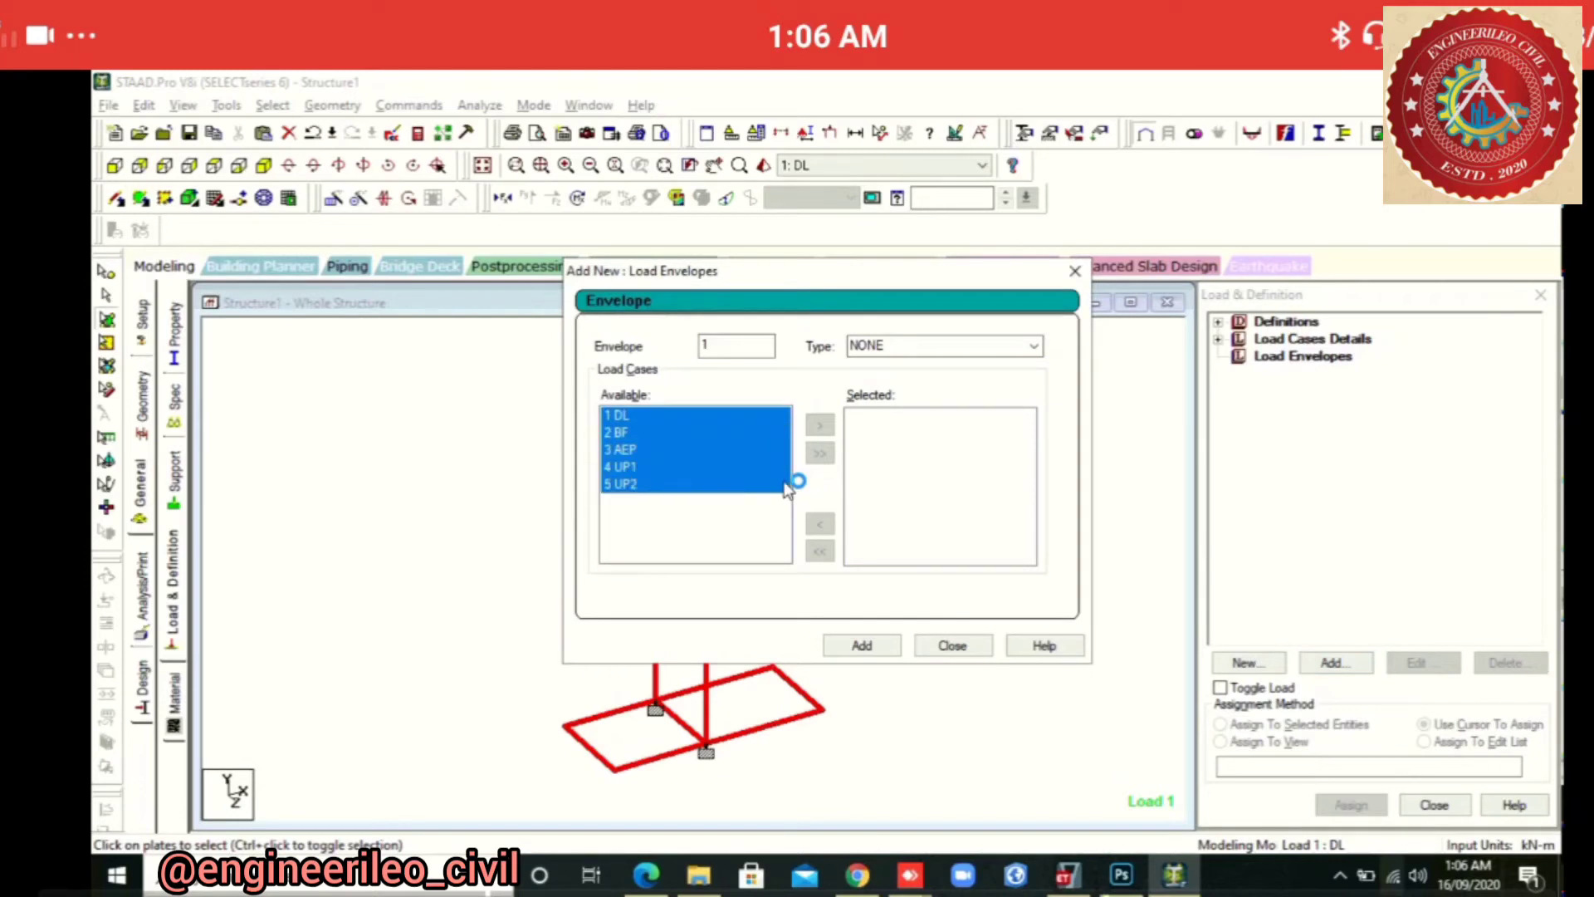
click(820, 452)
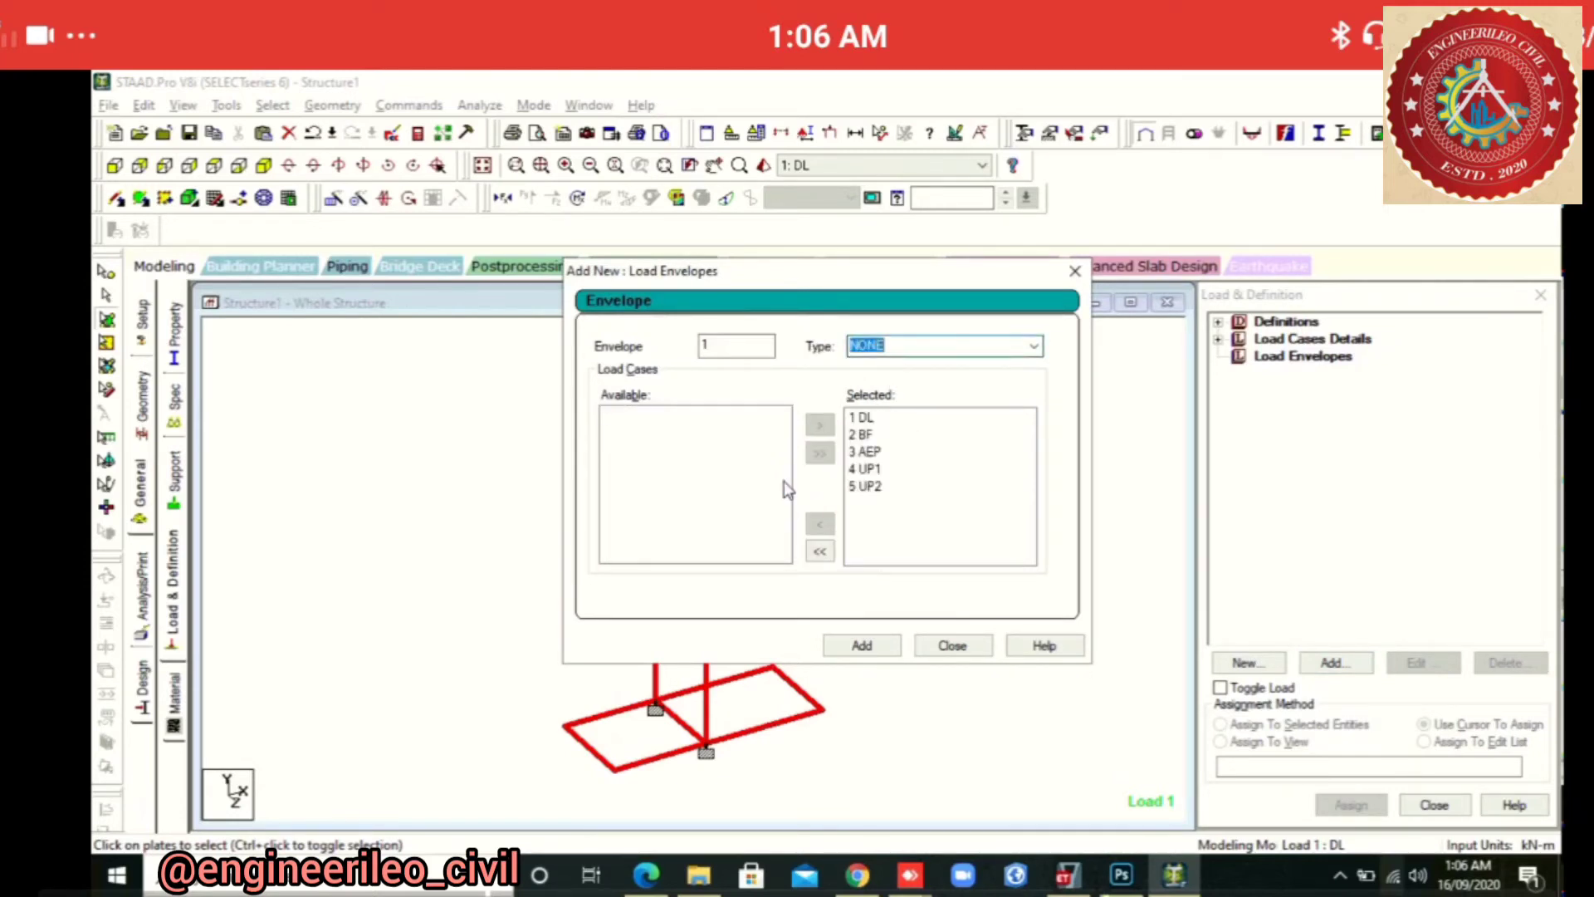
click(1034, 345)
click(873, 379)
click(862, 645)
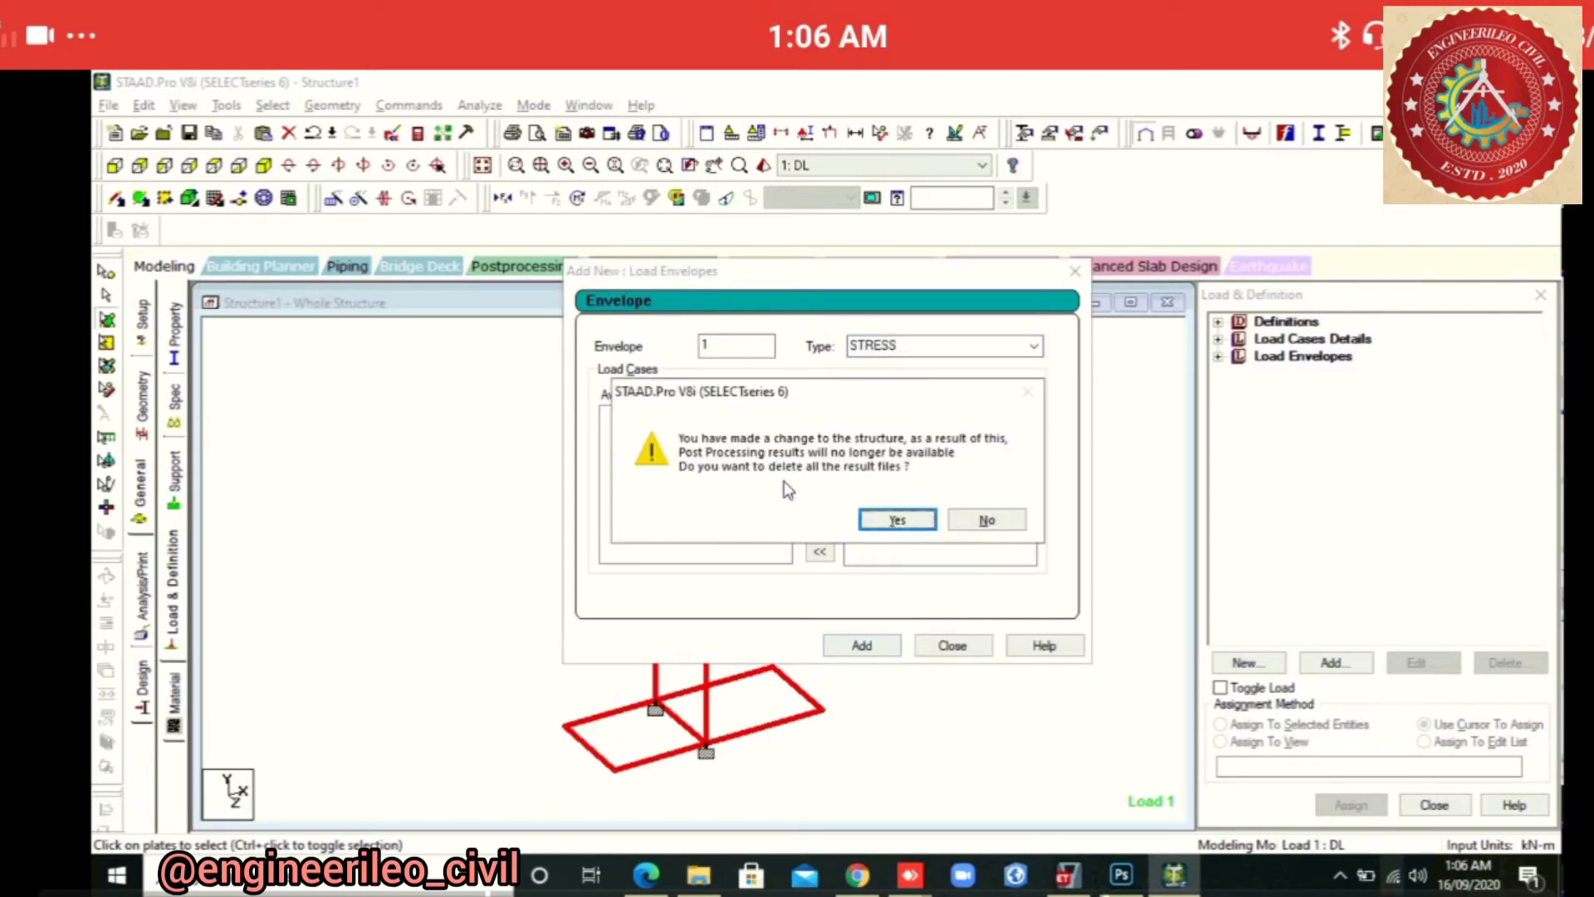
click(897, 519)
click(952, 645)
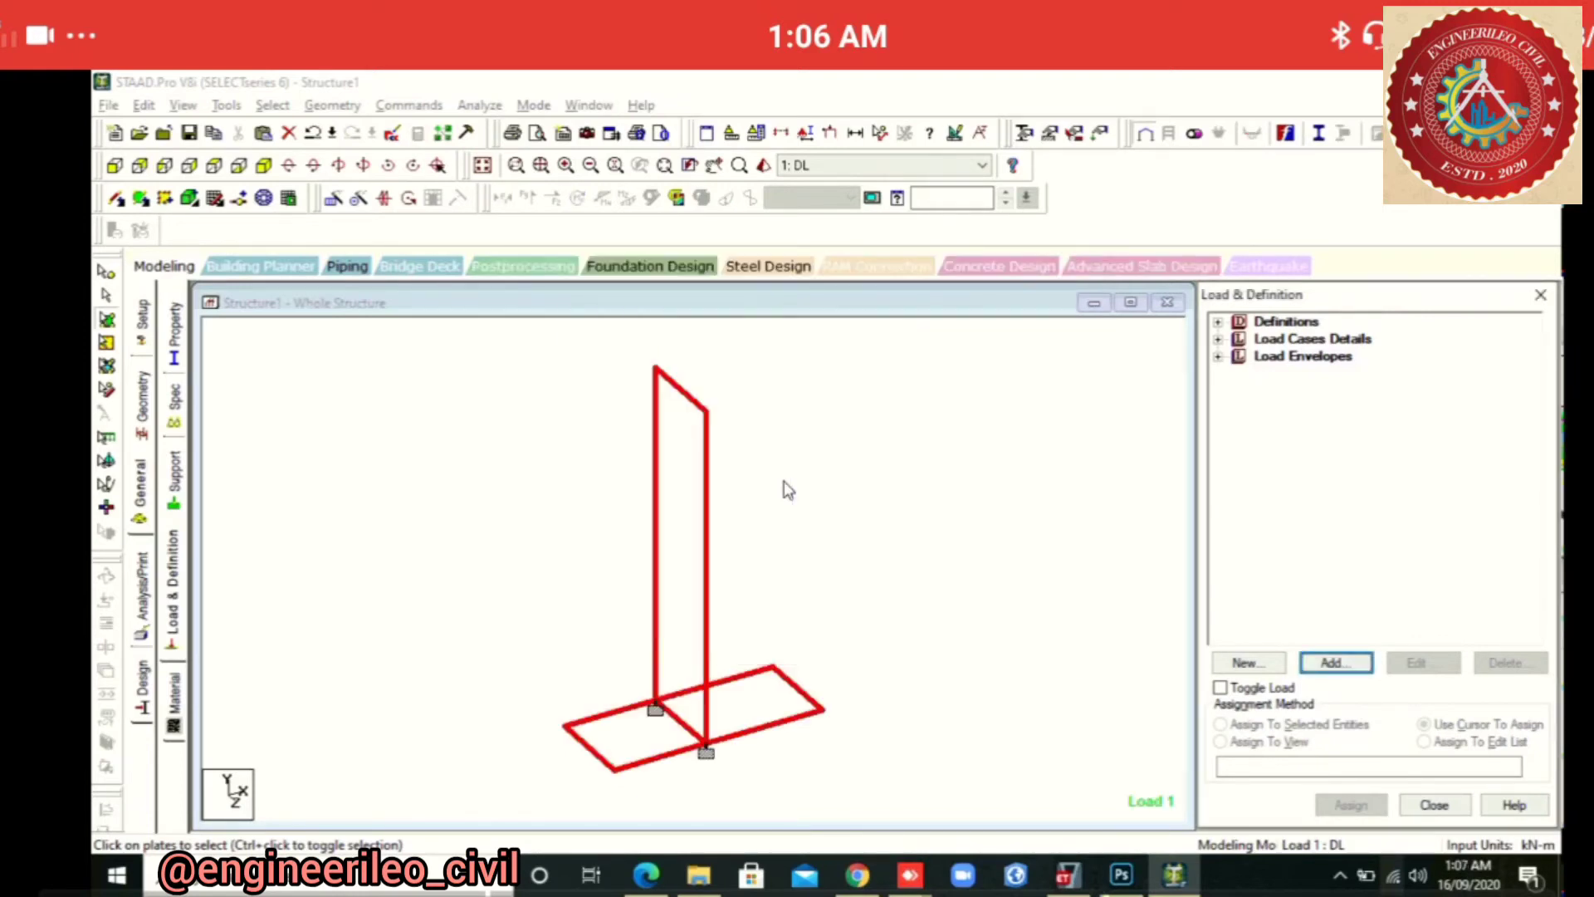
double_click(1302, 356)
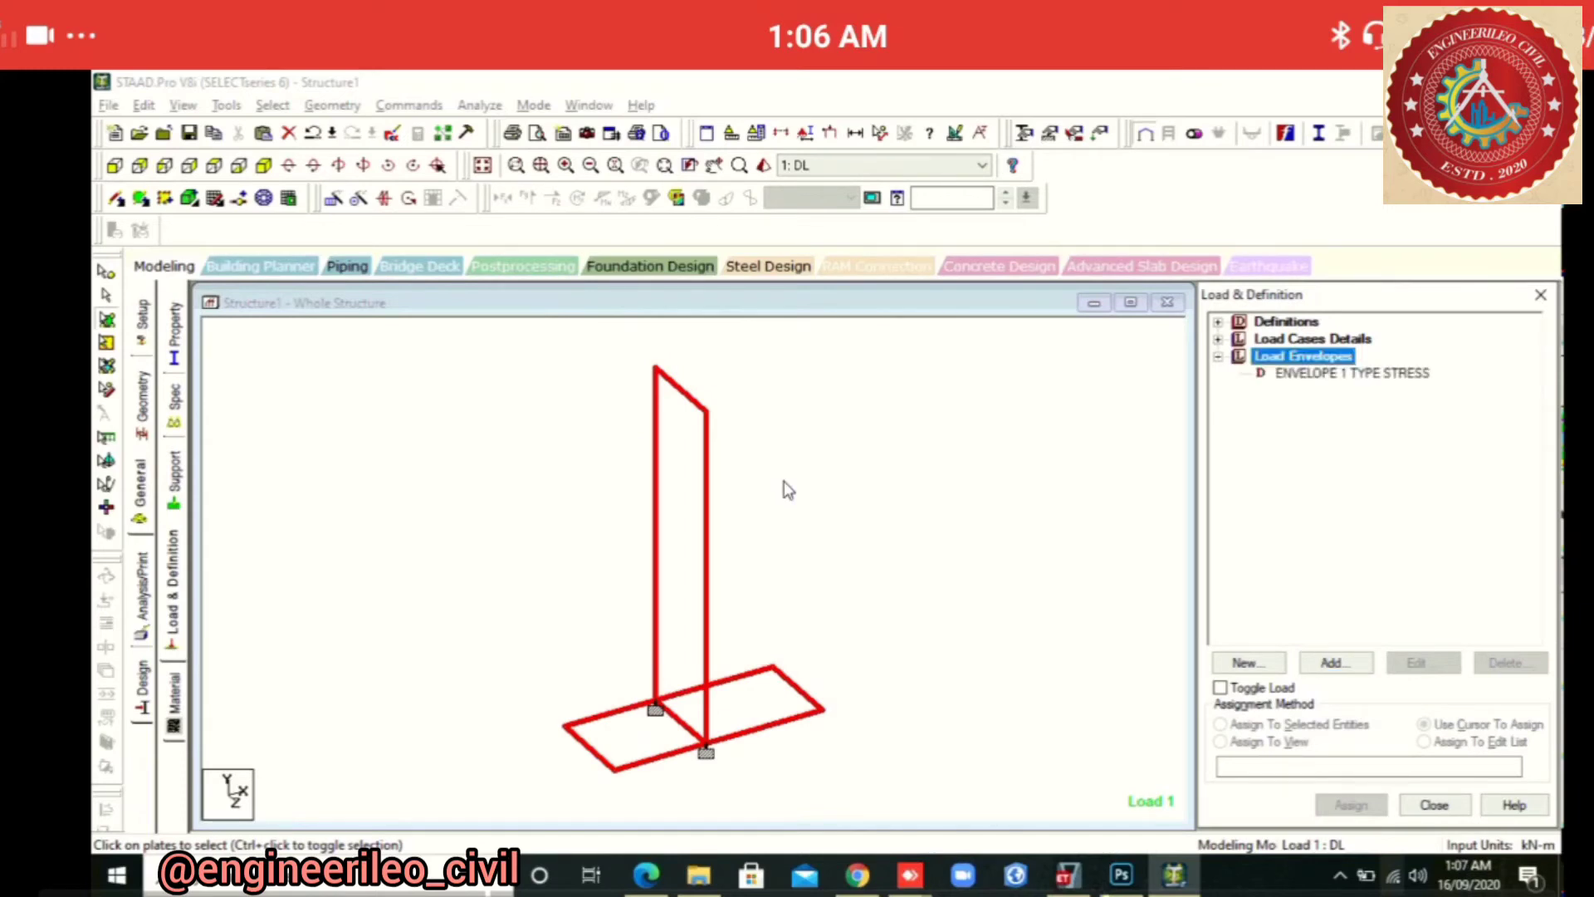
click(1351, 373)
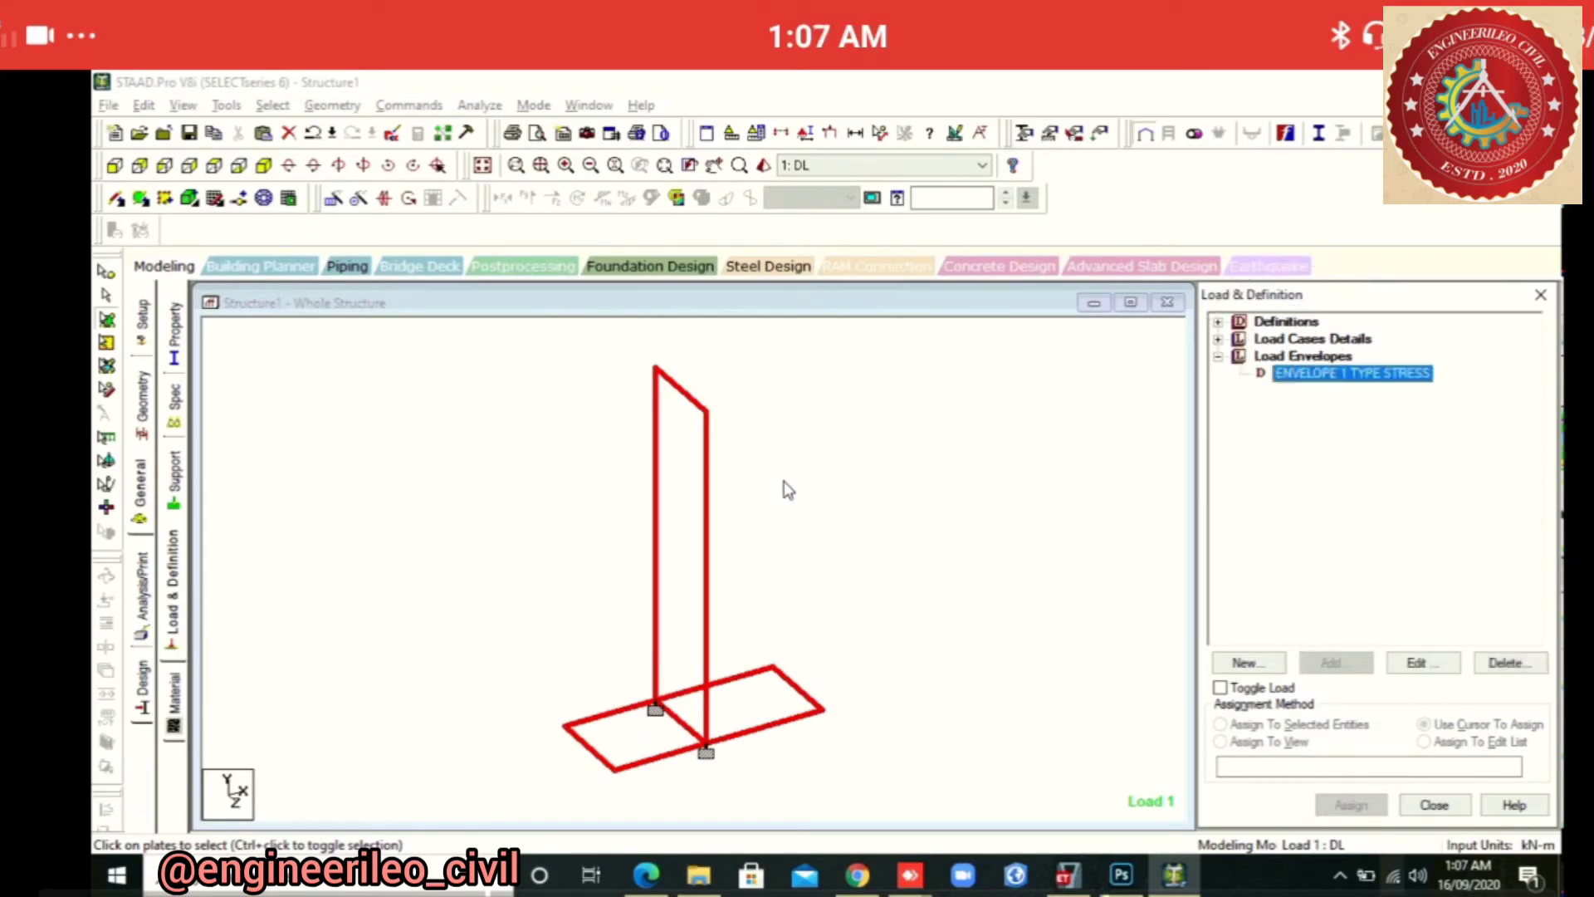
Save the structure and rerun the analysis with the new envelope, staying in modeling mode
click(480, 104)
key(Return)
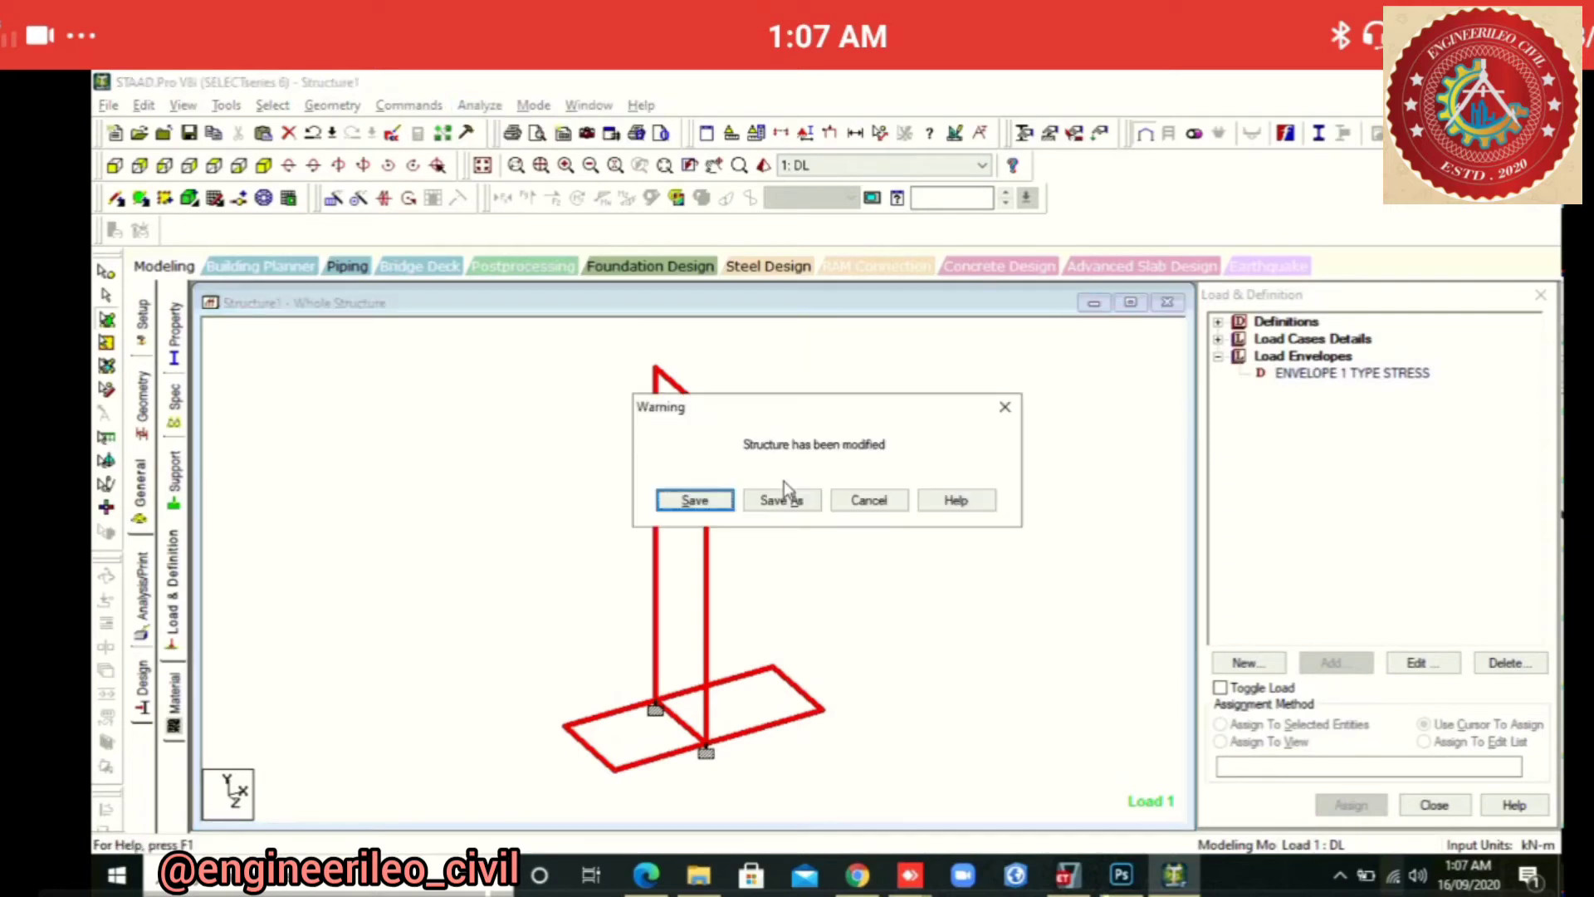
click(709, 500)
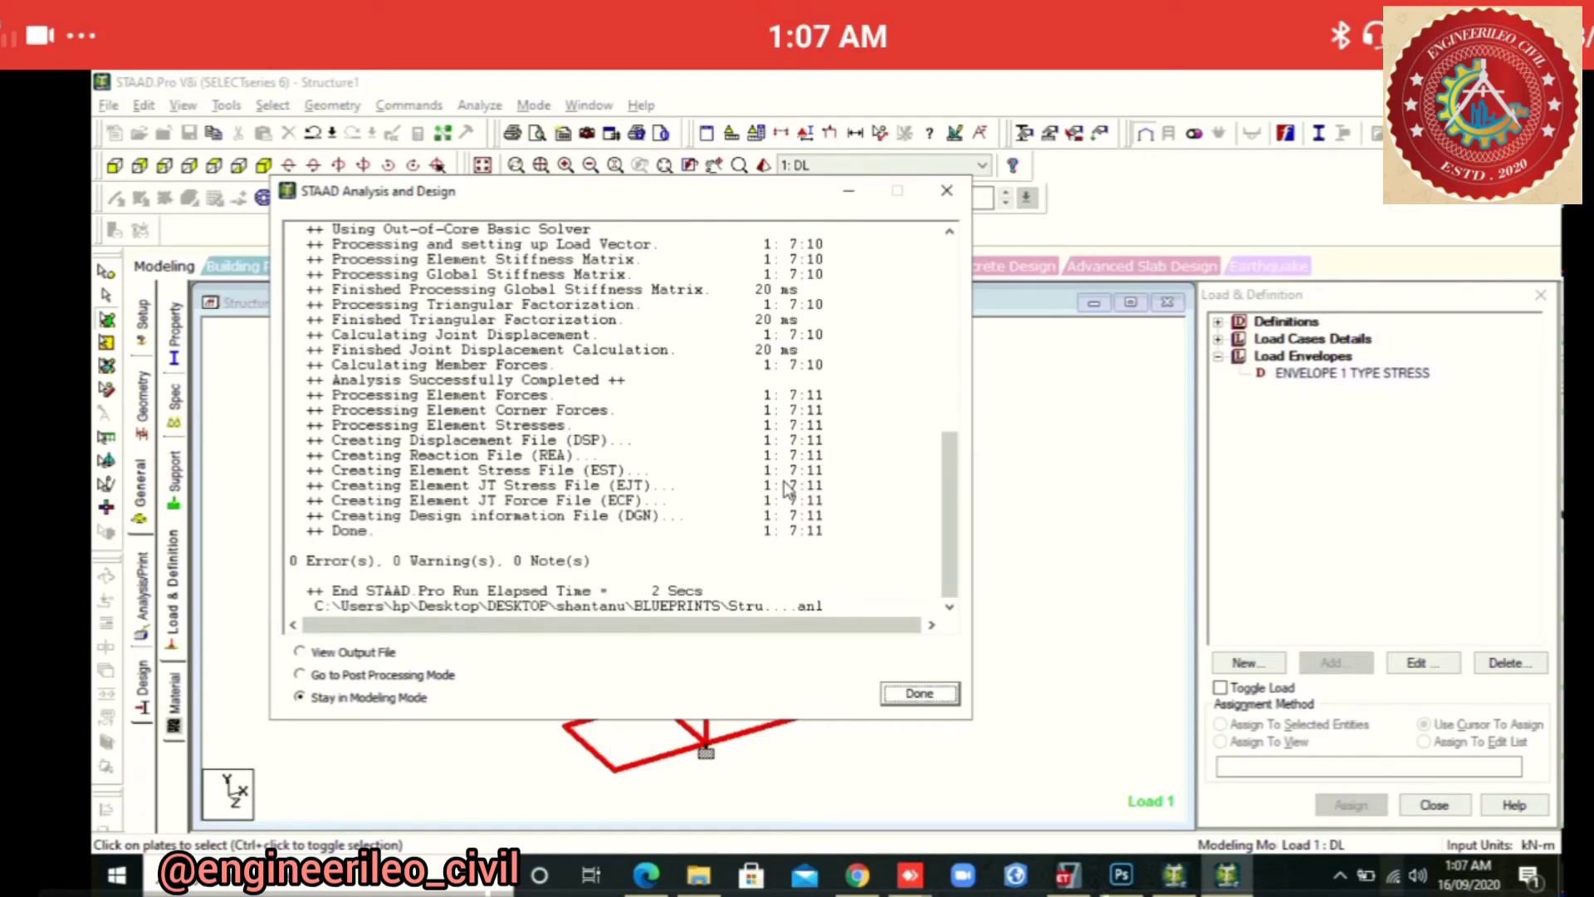
key(Return)
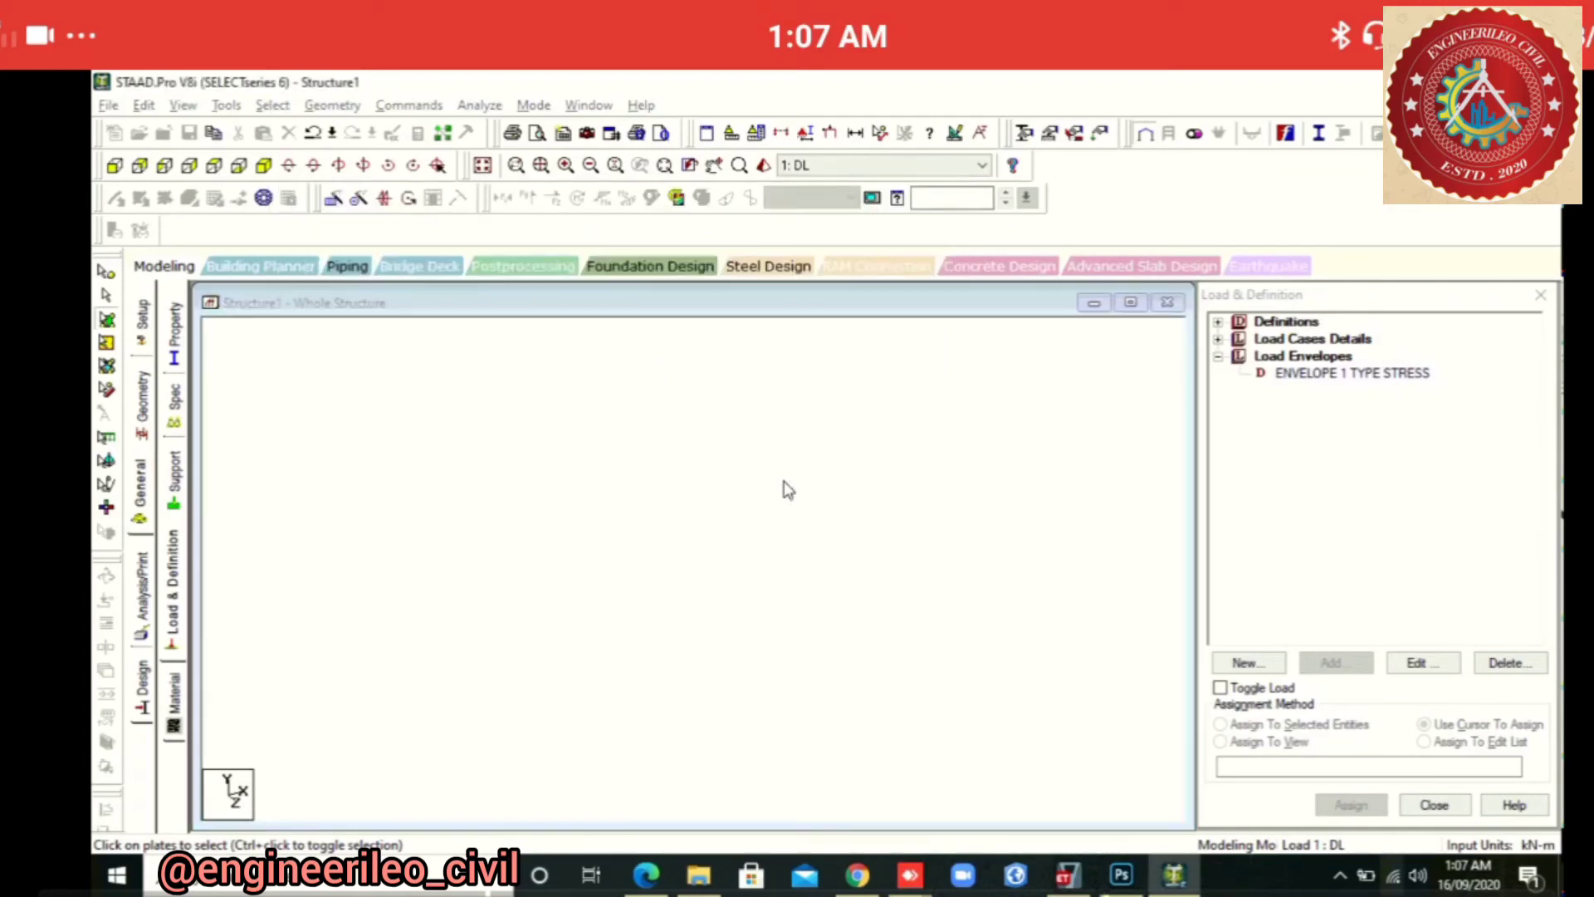
click(787, 490)
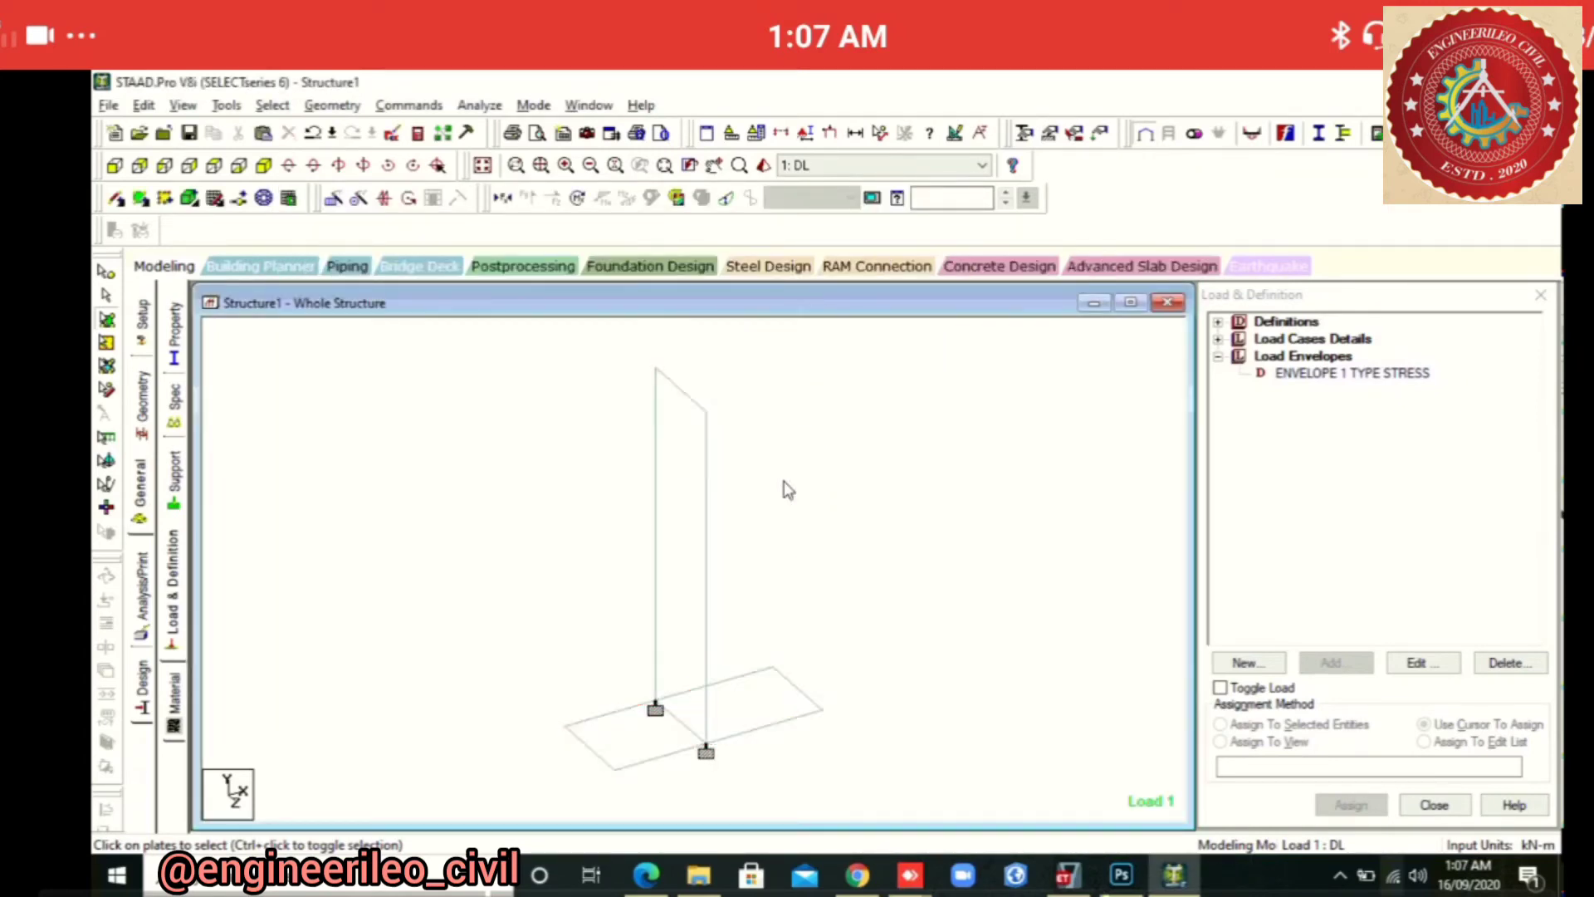
Make 5: UP2 the active load case and set the results to use an envelope of all five load cases in the selected list
click(982, 166)
click(801, 242)
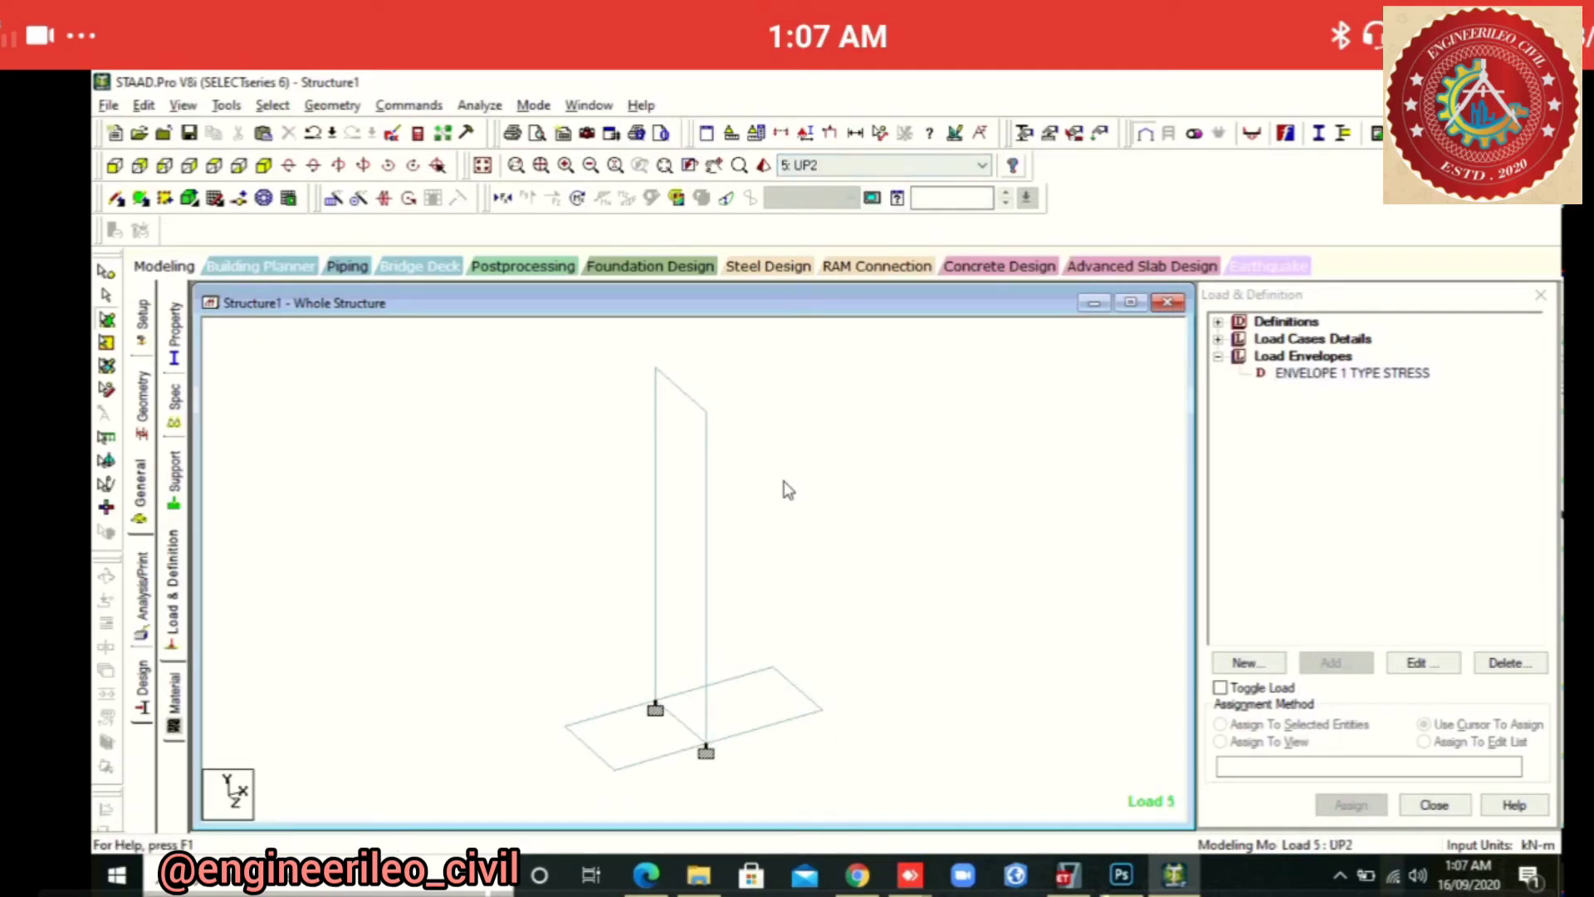
click(1013, 165)
click(861, 533)
click(897, 198)
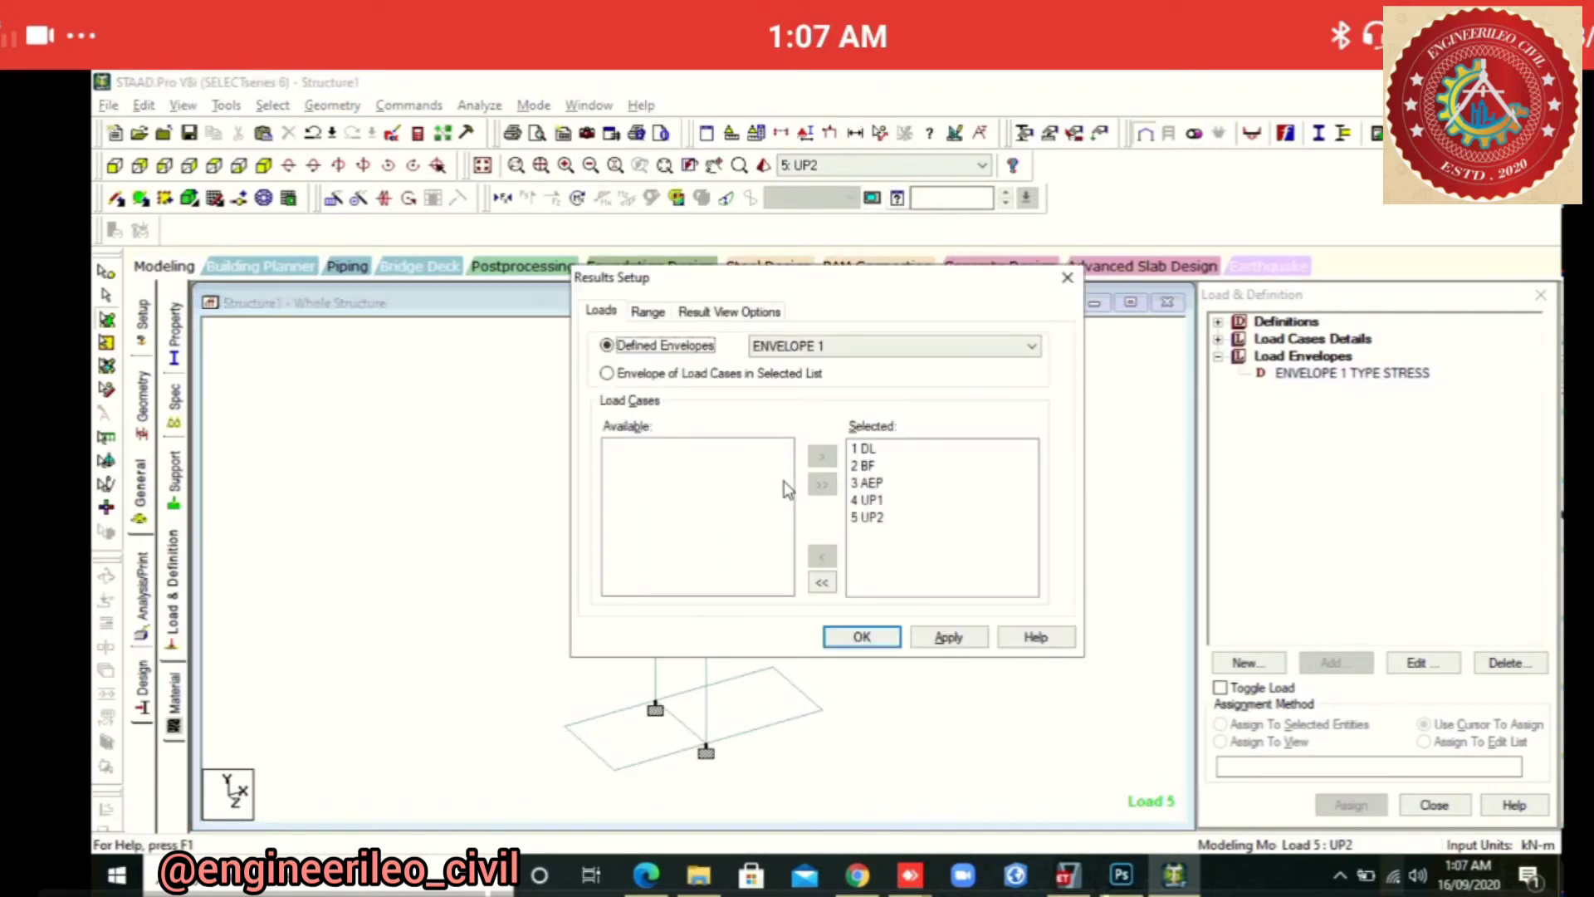
click(607, 373)
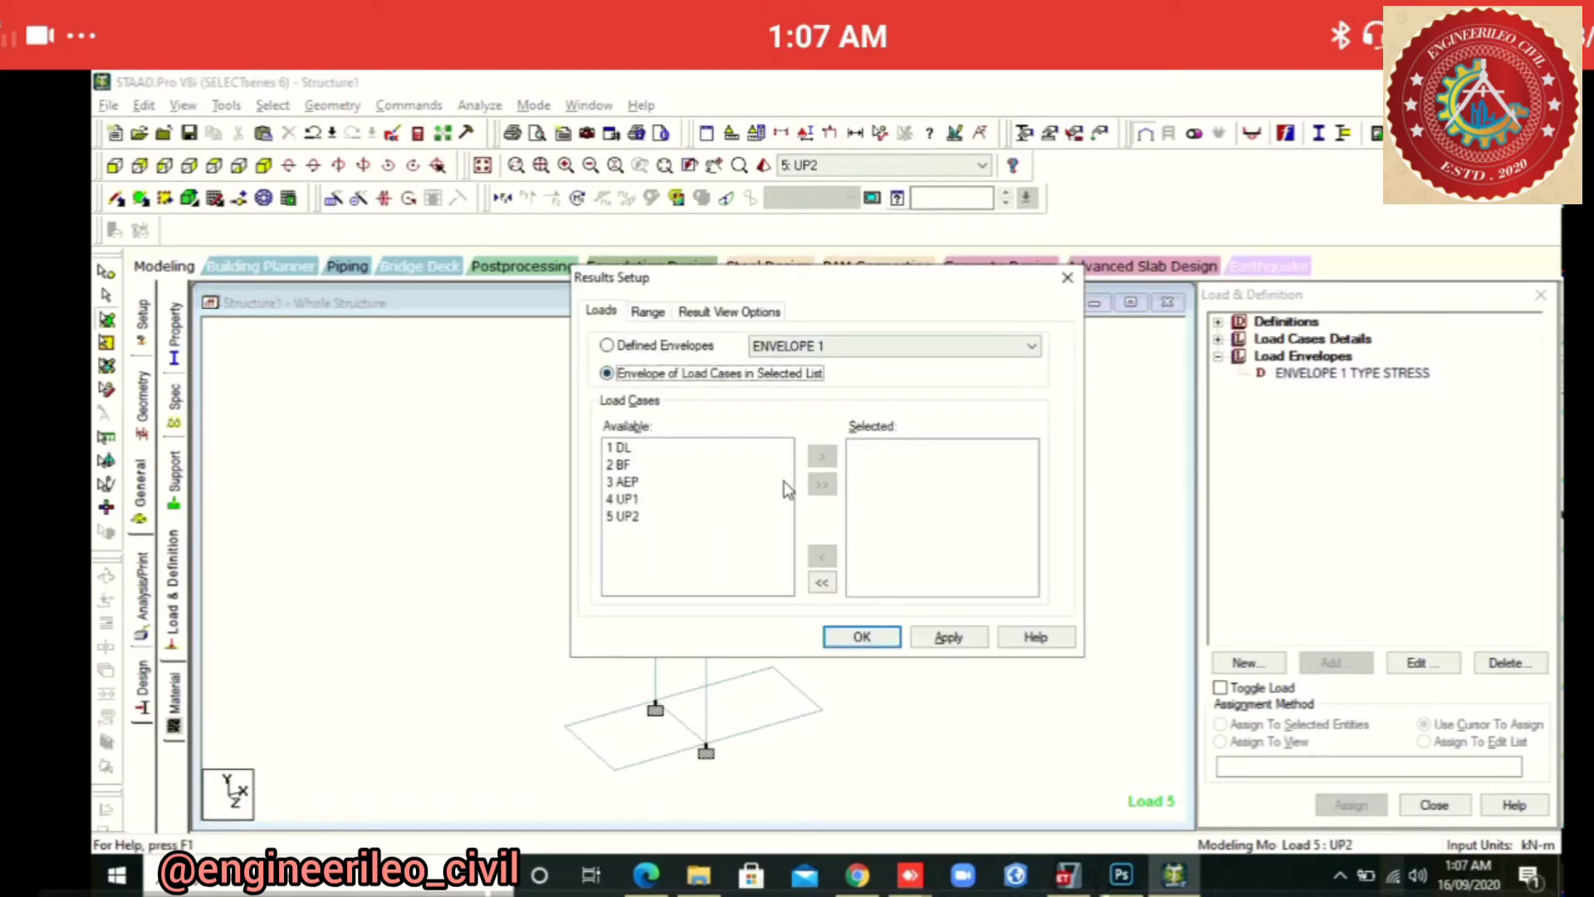
drag(631, 448, 631, 517)
click(822, 484)
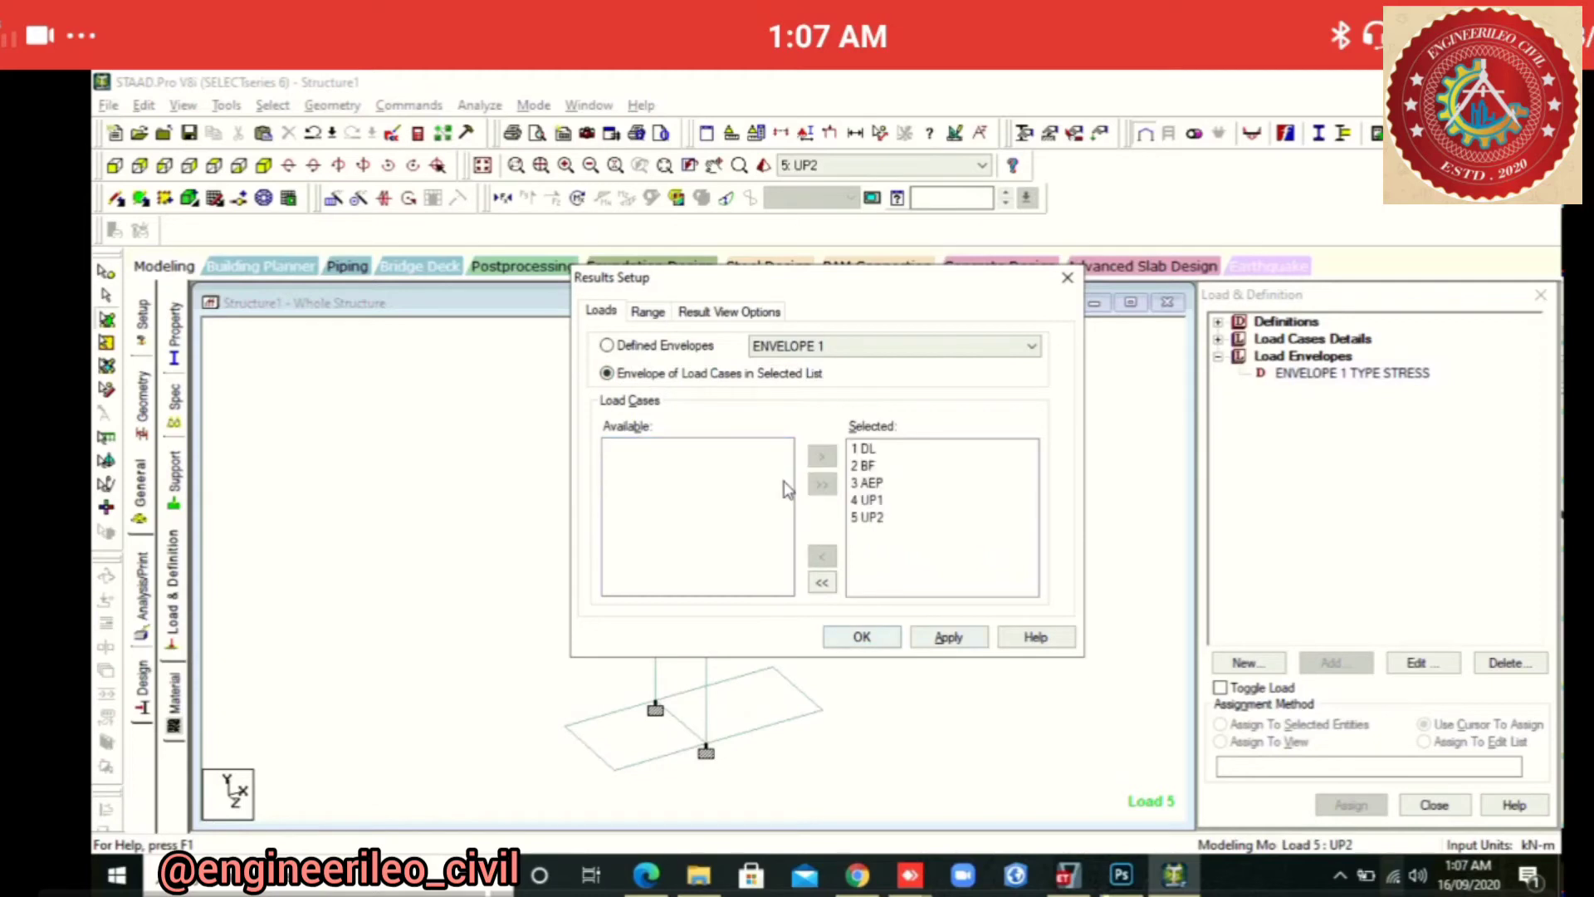
click(948, 636)
click(862, 637)
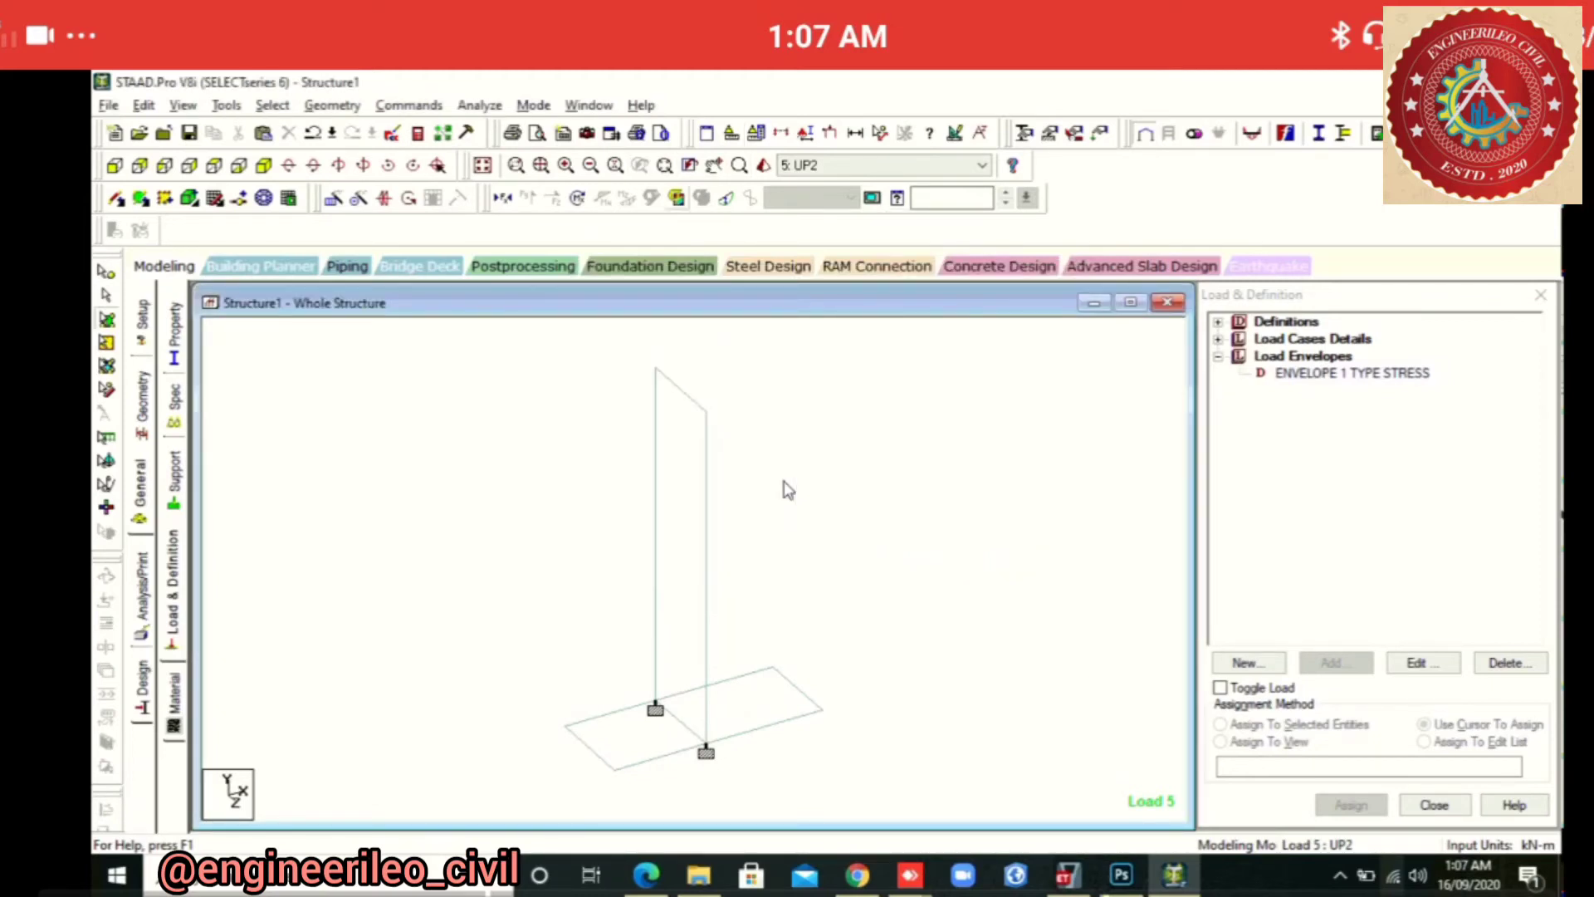
Switch to postprocessing, dismiss the plate diagram settings, and display the node displacement results
click(677, 197)
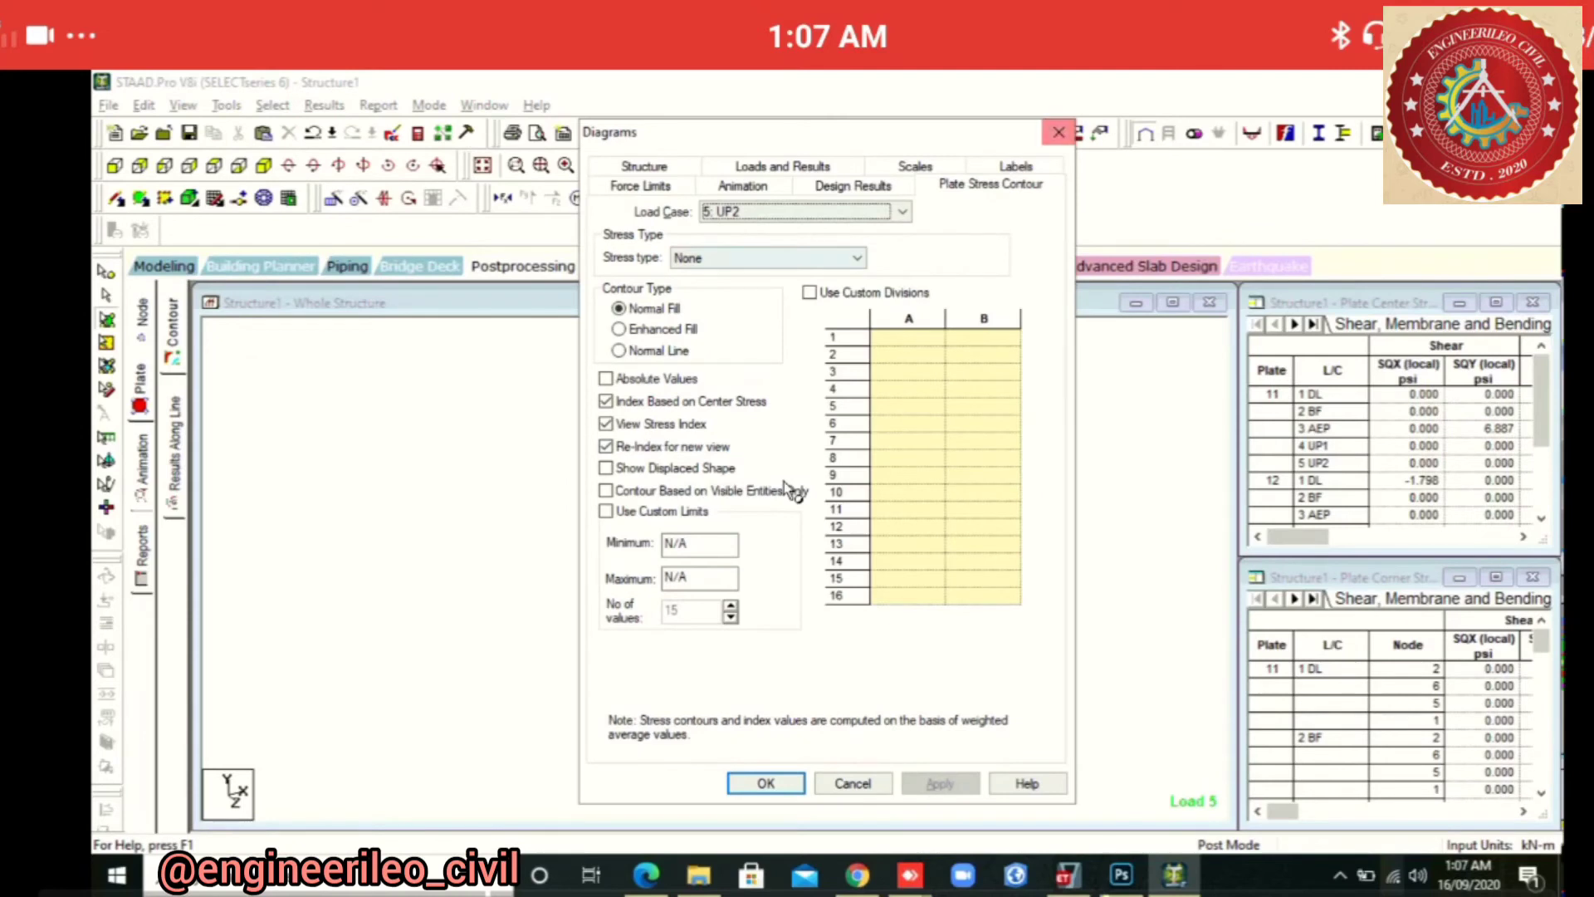
click(1059, 132)
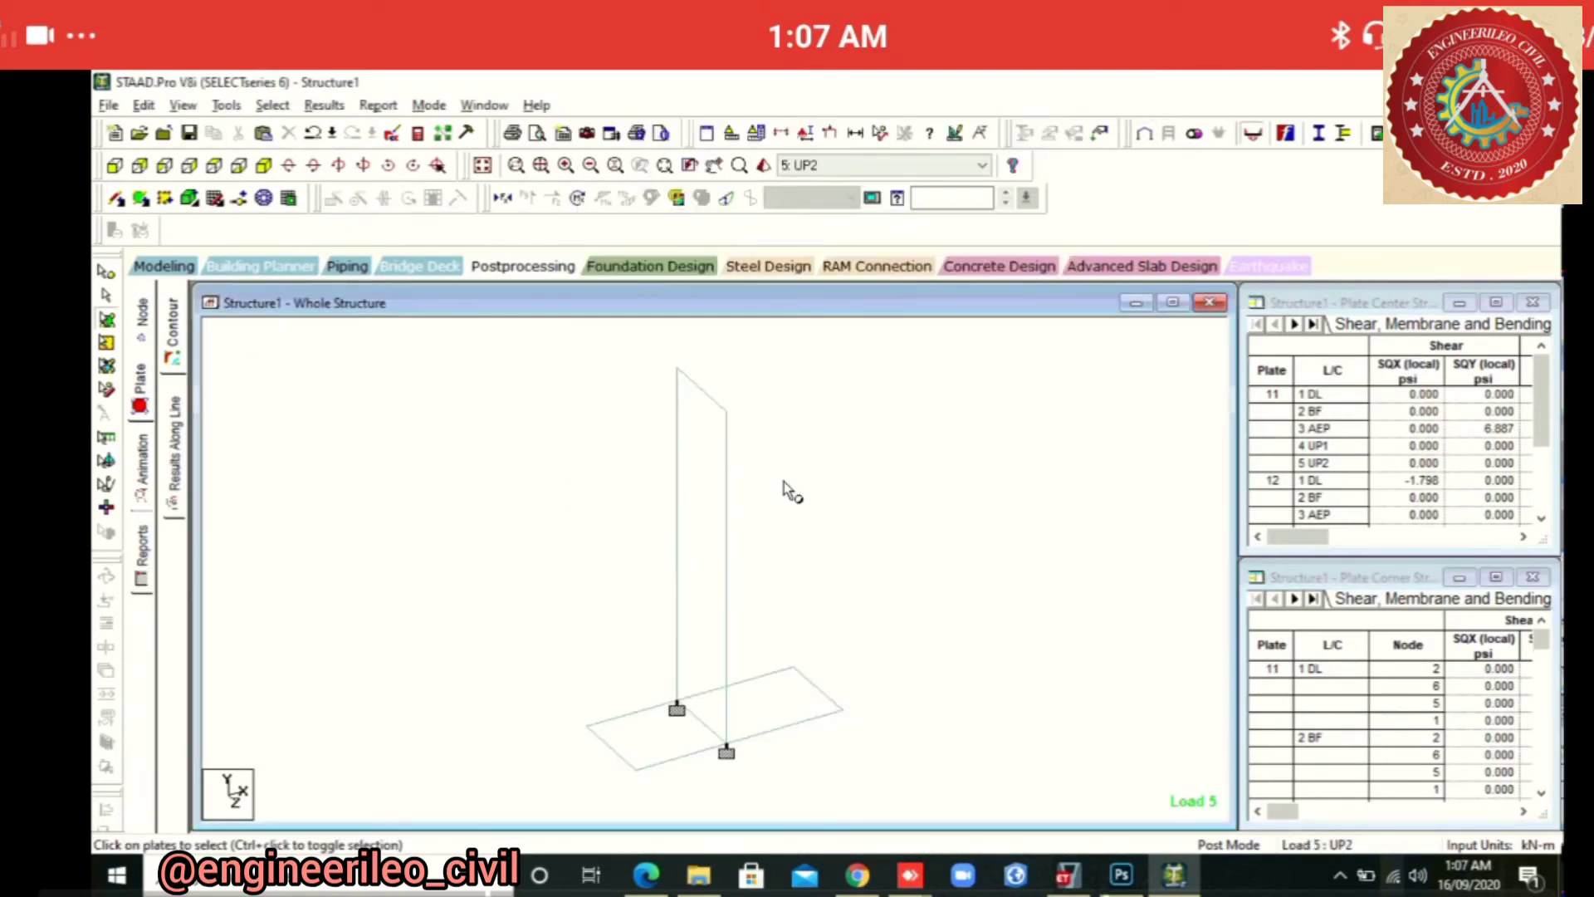
click(499, 270)
click(501, 267)
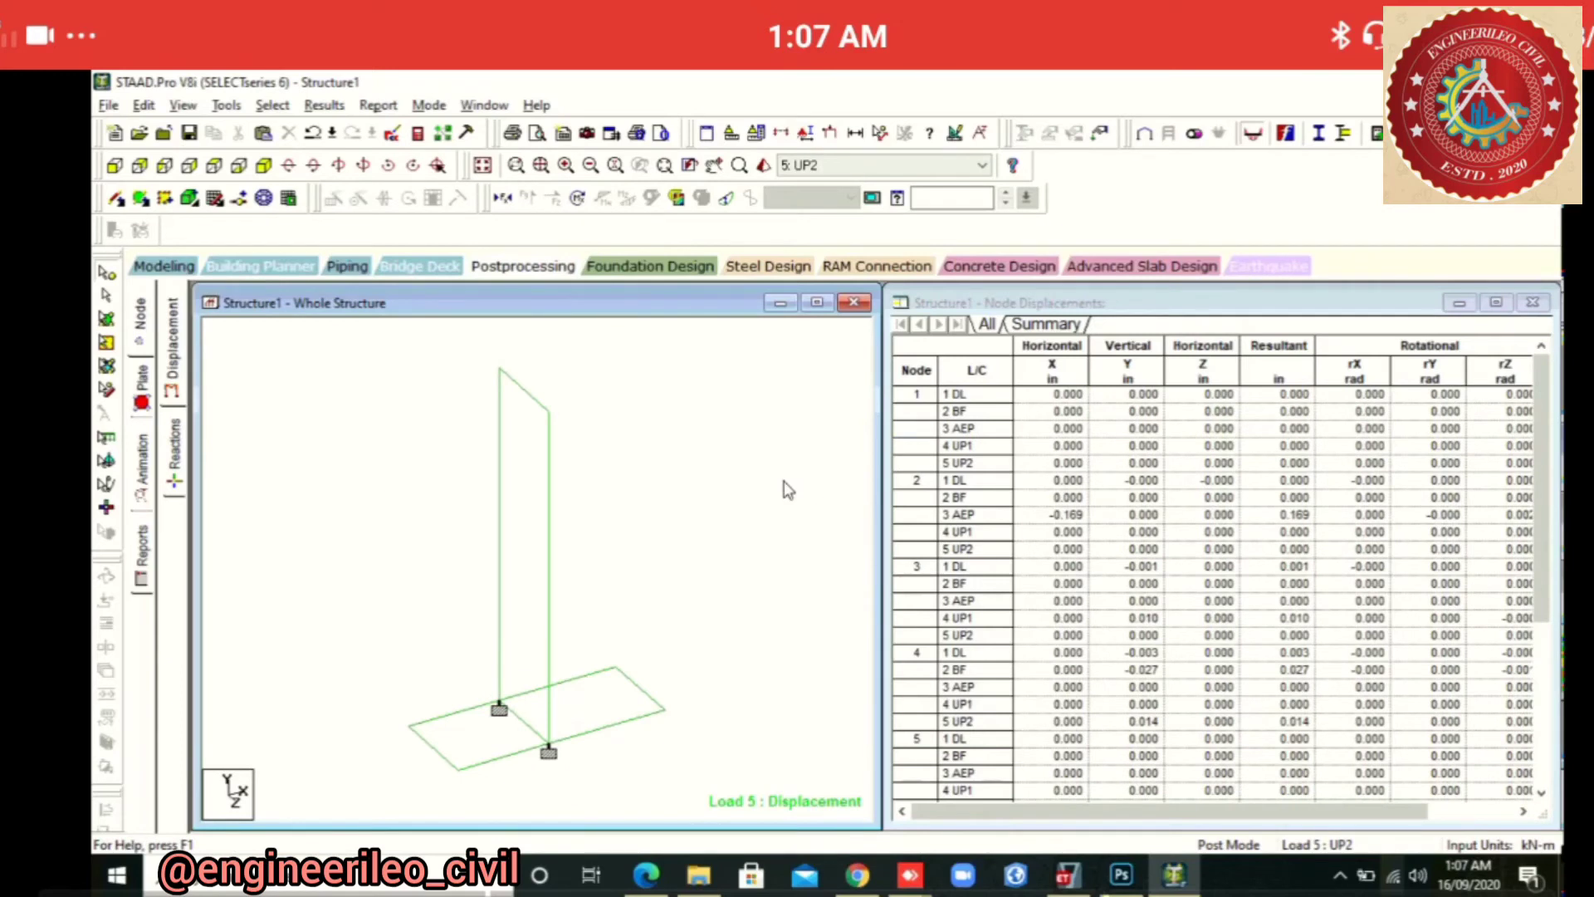
Show the plate contour results and set the diagram load case to 1: DL for the plate stress contour
click(141, 383)
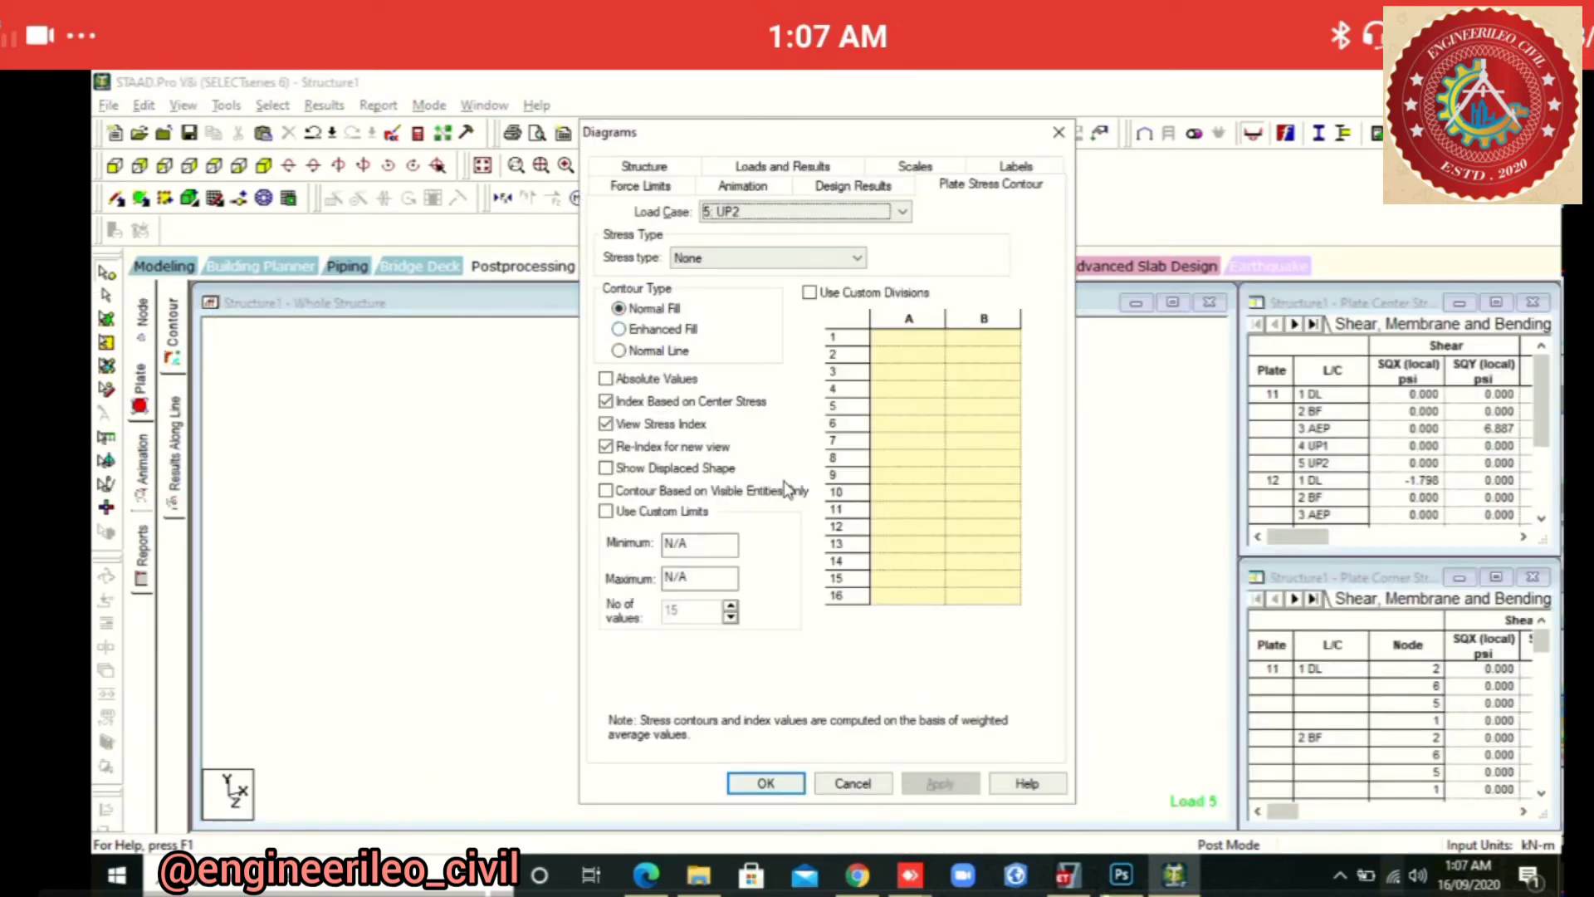
click(852, 185)
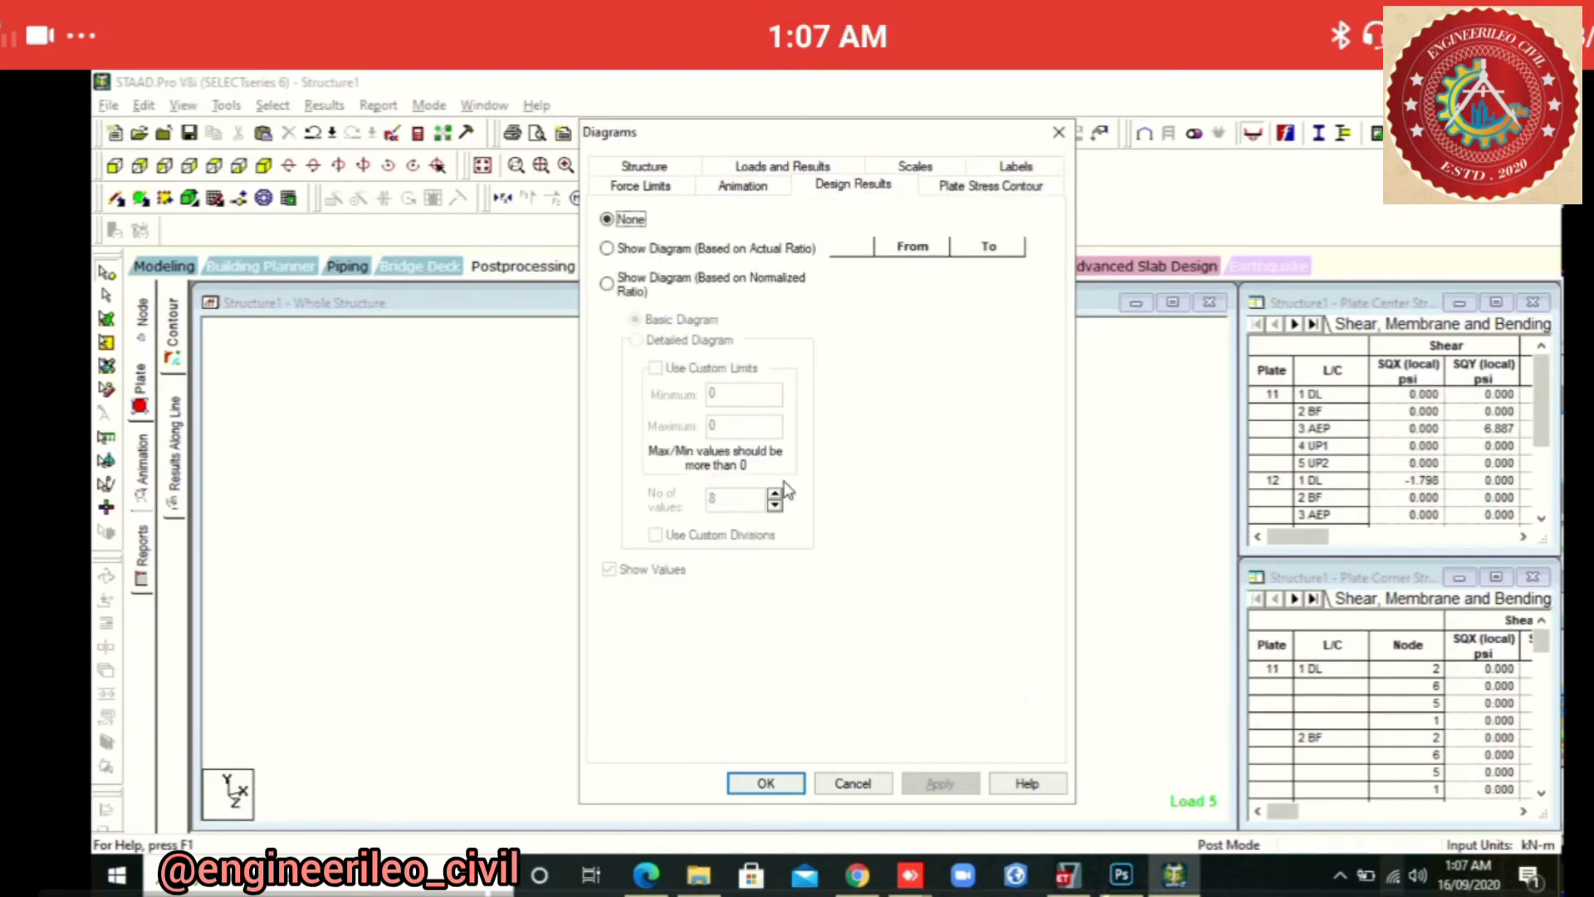
click(782, 166)
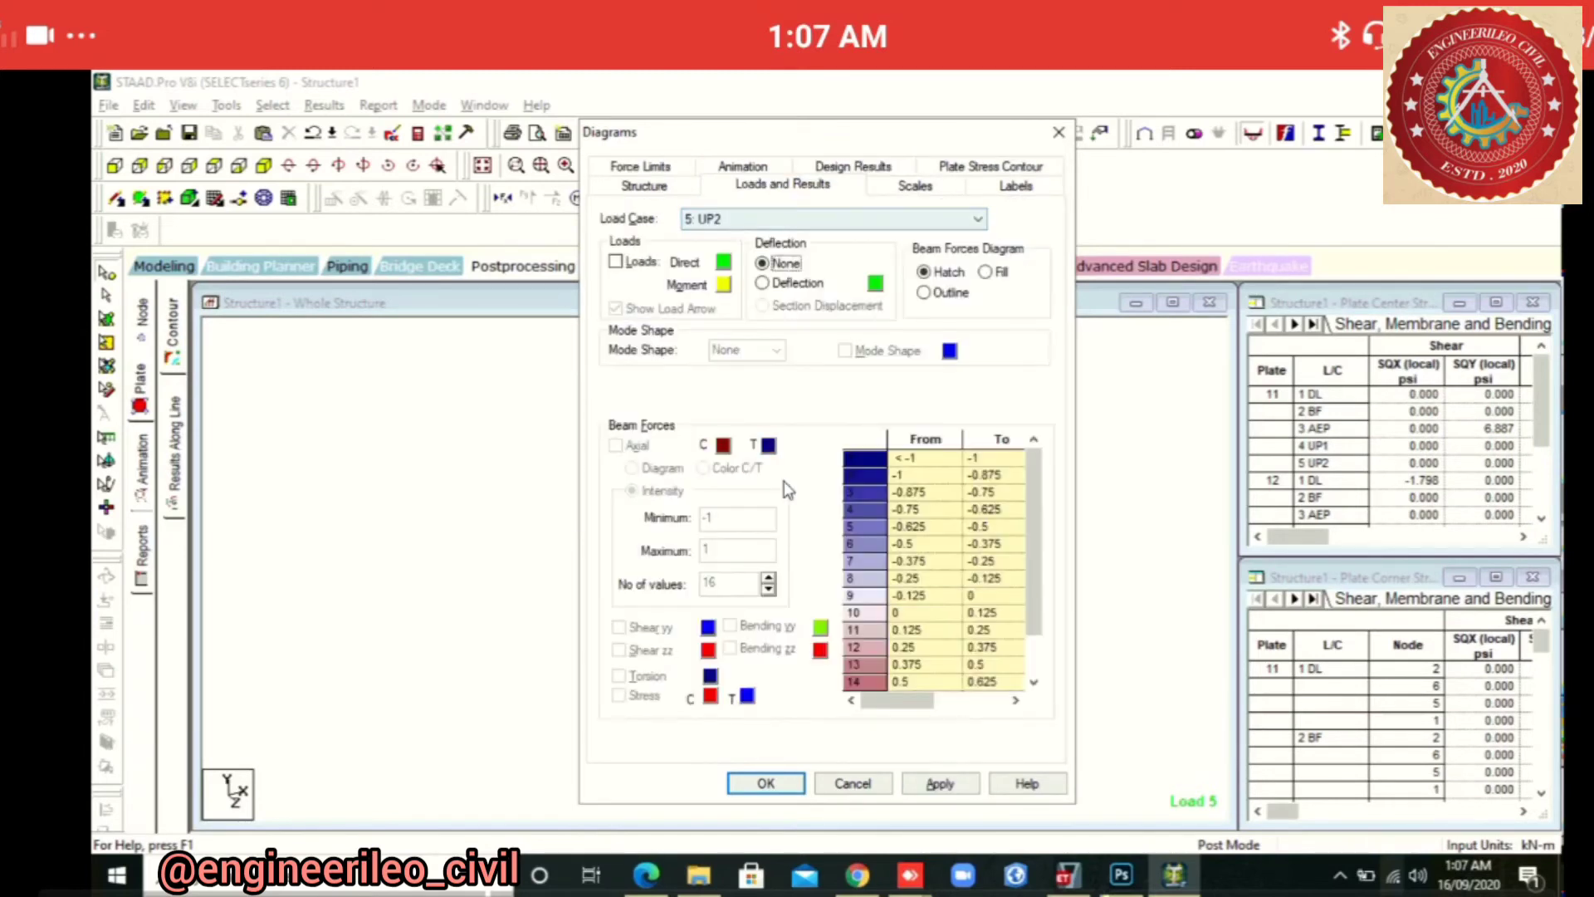
click(790, 219)
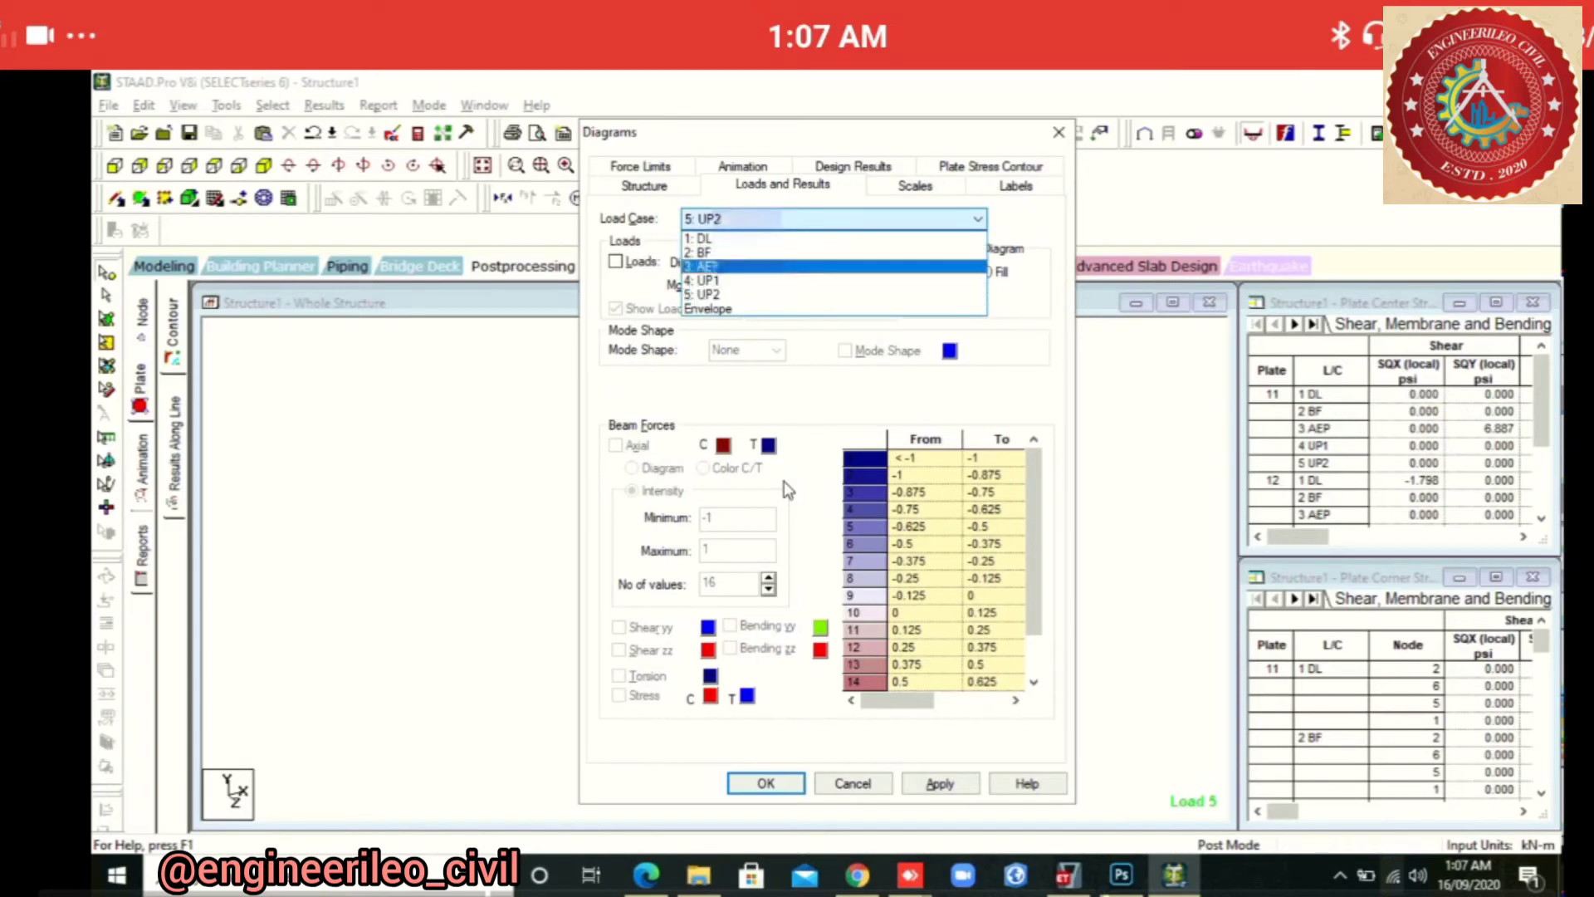
click(697, 238)
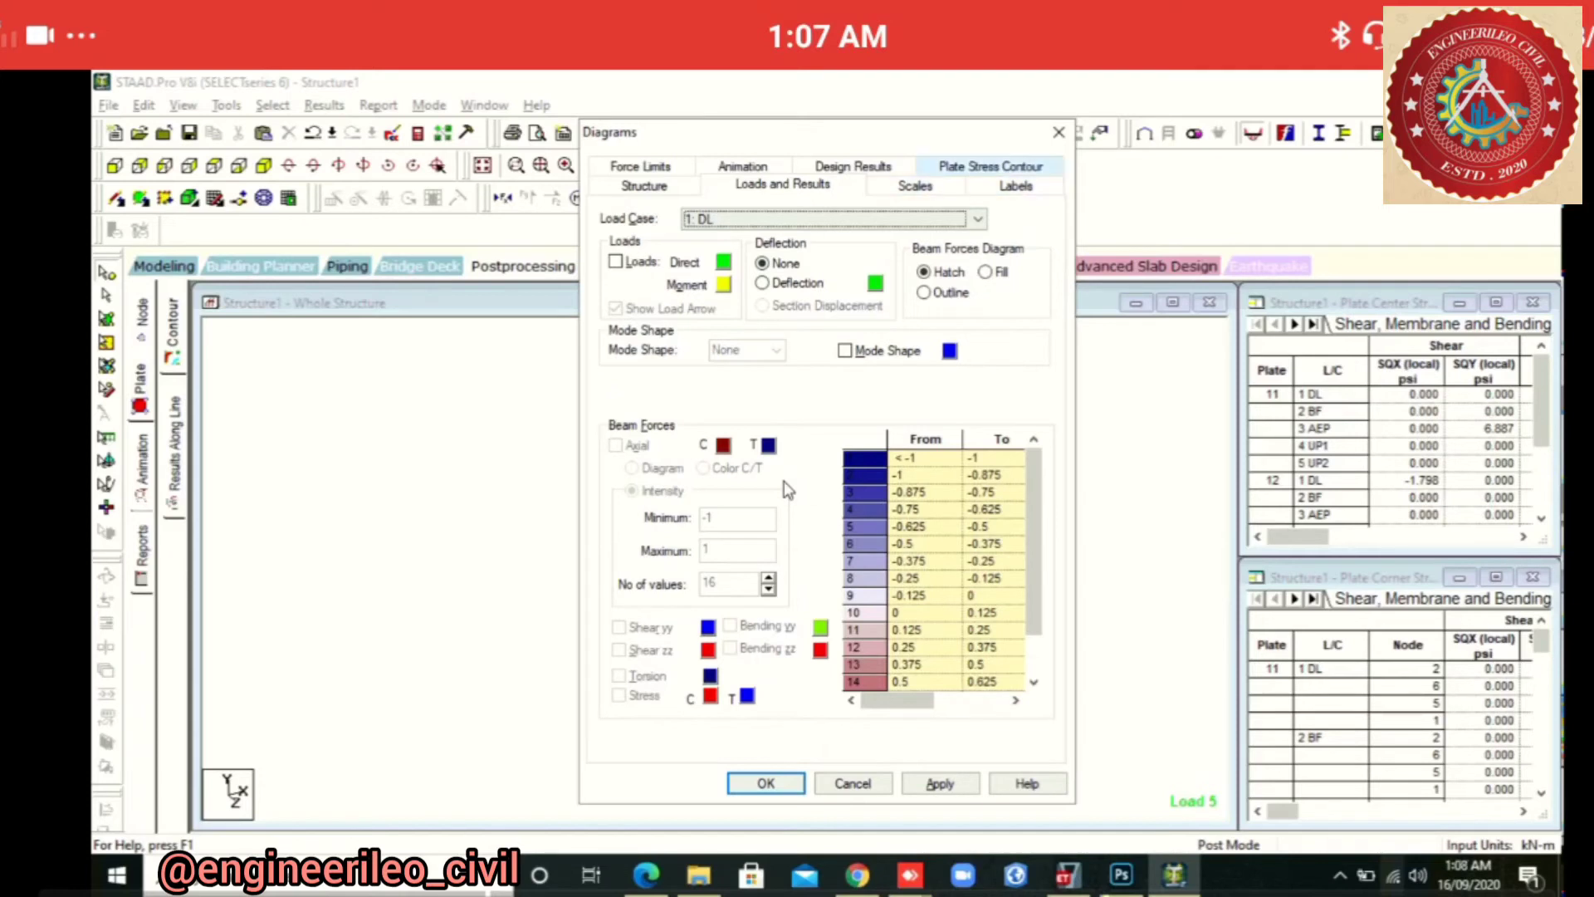
click(990, 166)
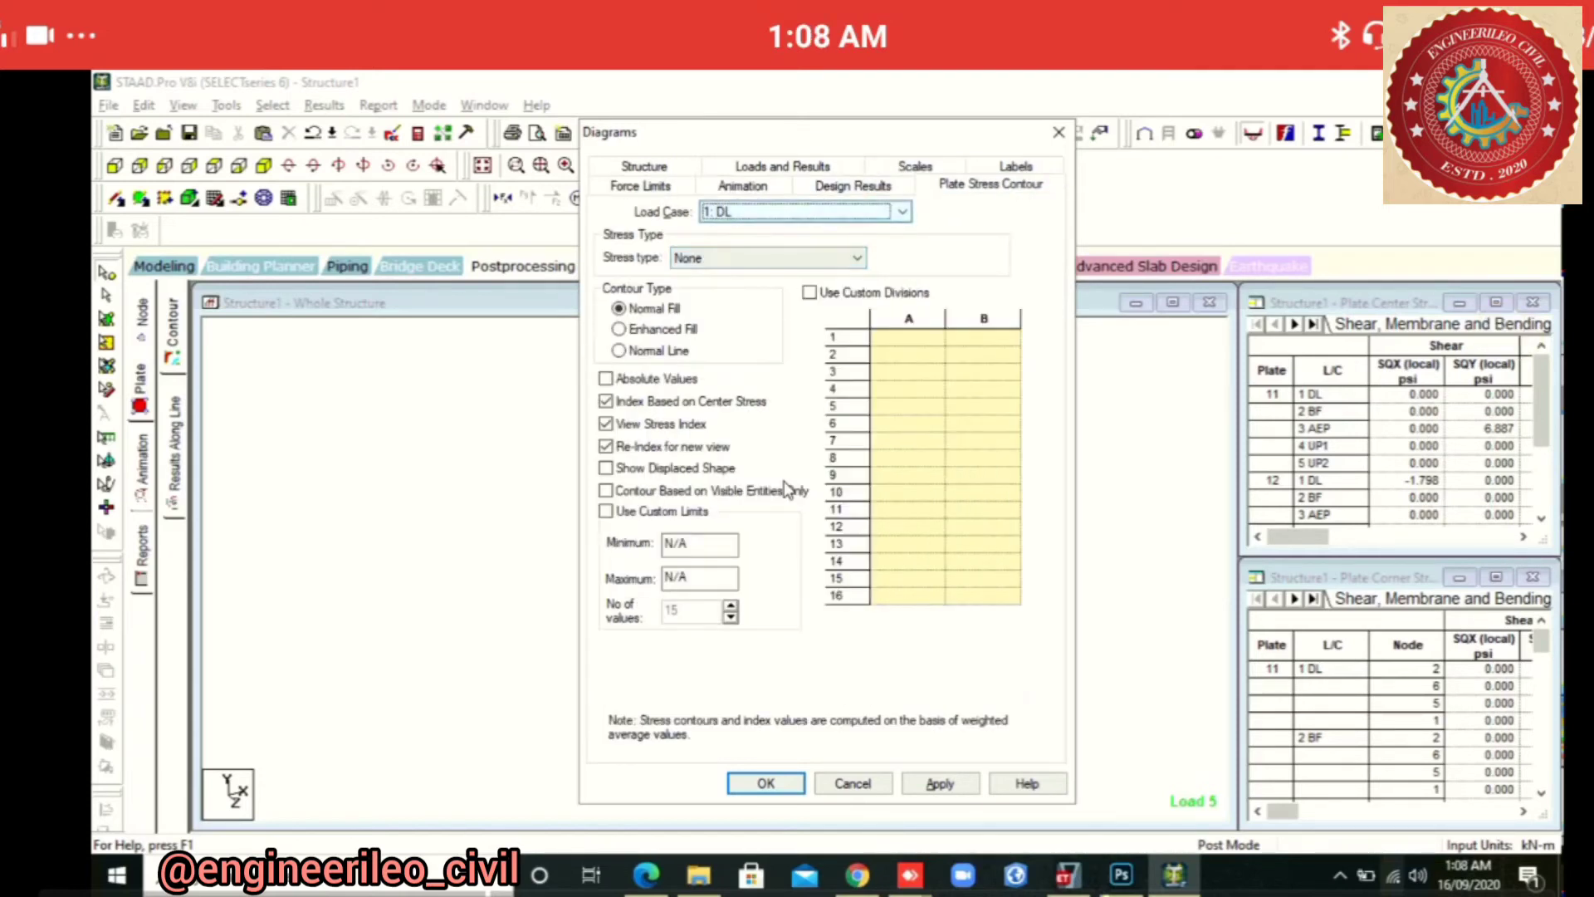
click(805, 212)
click(797, 230)
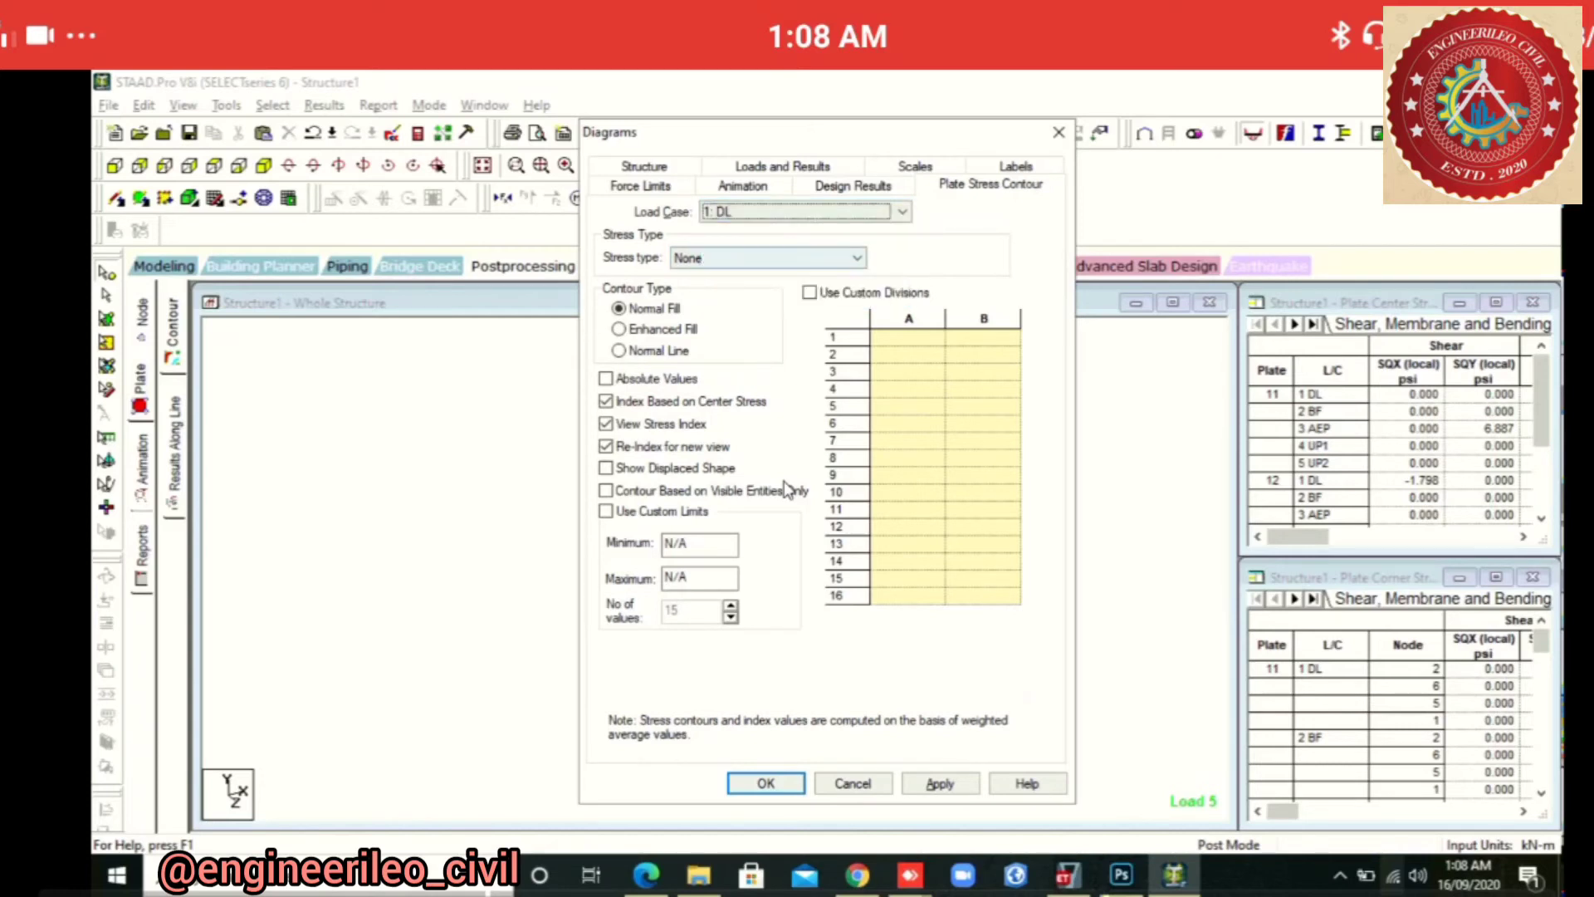
Compare the Max Absolute, Max Top (Principal Major Stress) and Tresca Top plate stress types, apply Max Absolute, and dismiss the diagram settings
click(768, 257)
click(718, 291)
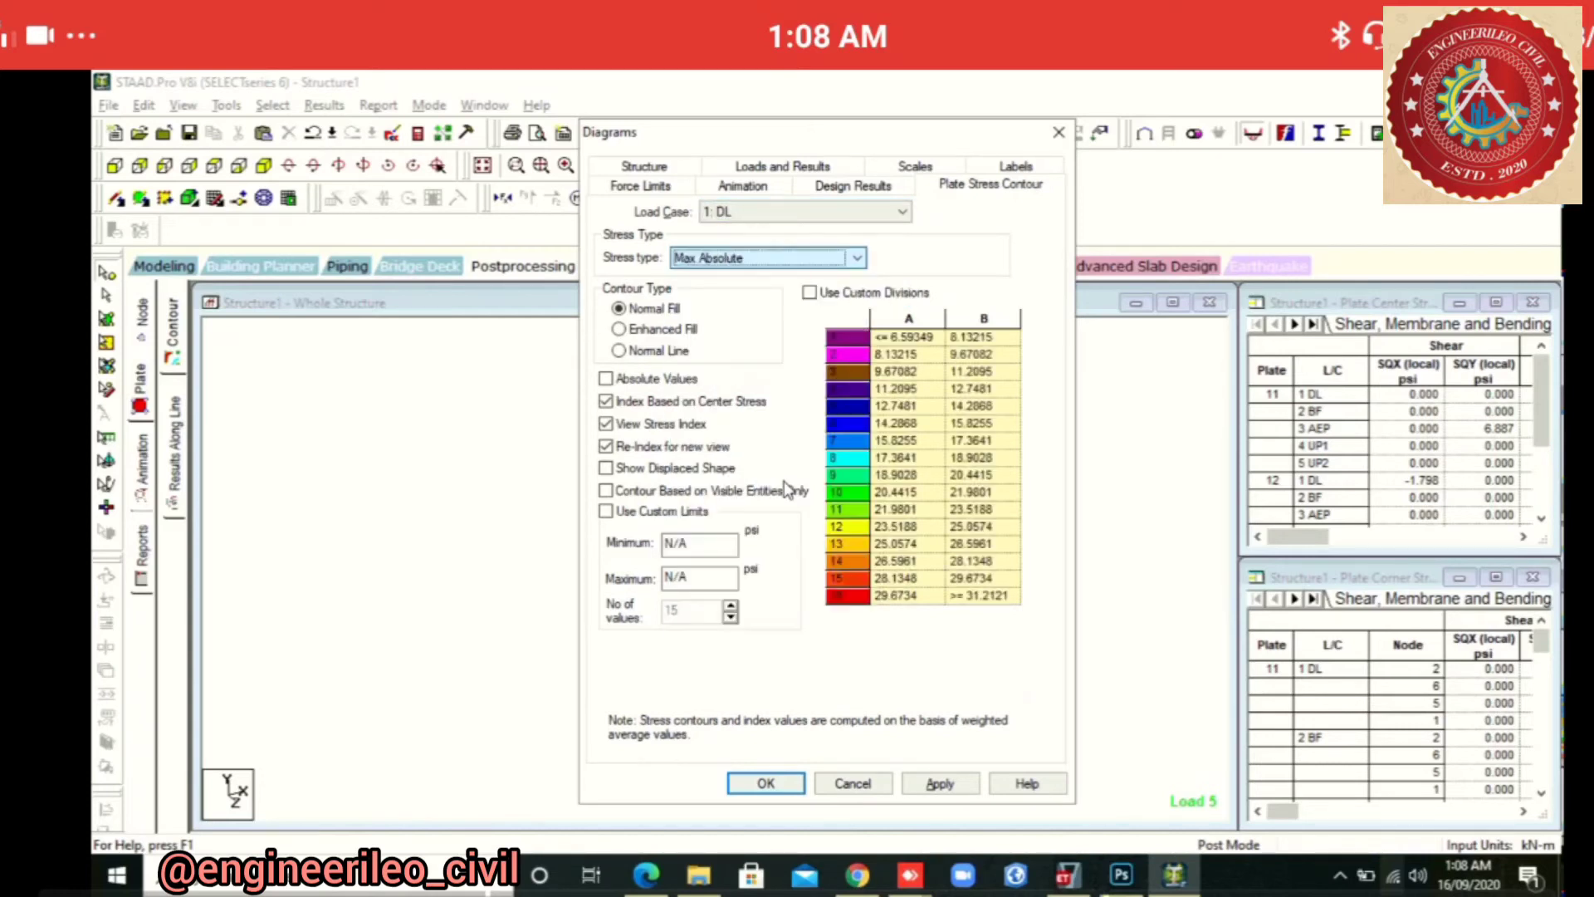
click(768, 257)
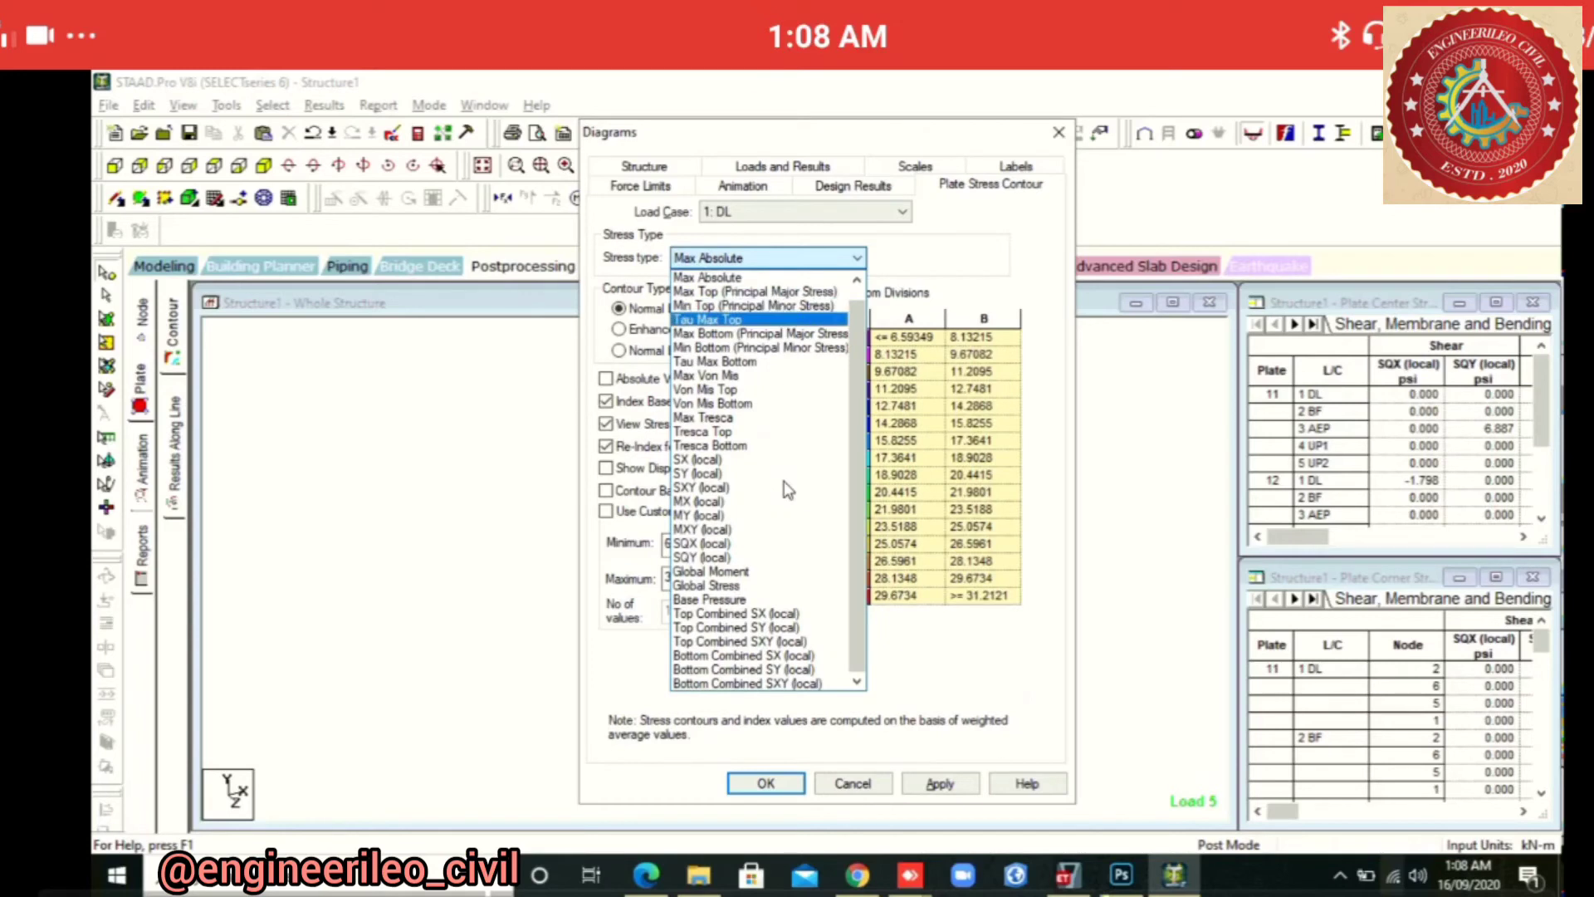
click(756, 291)
click(768, 257)
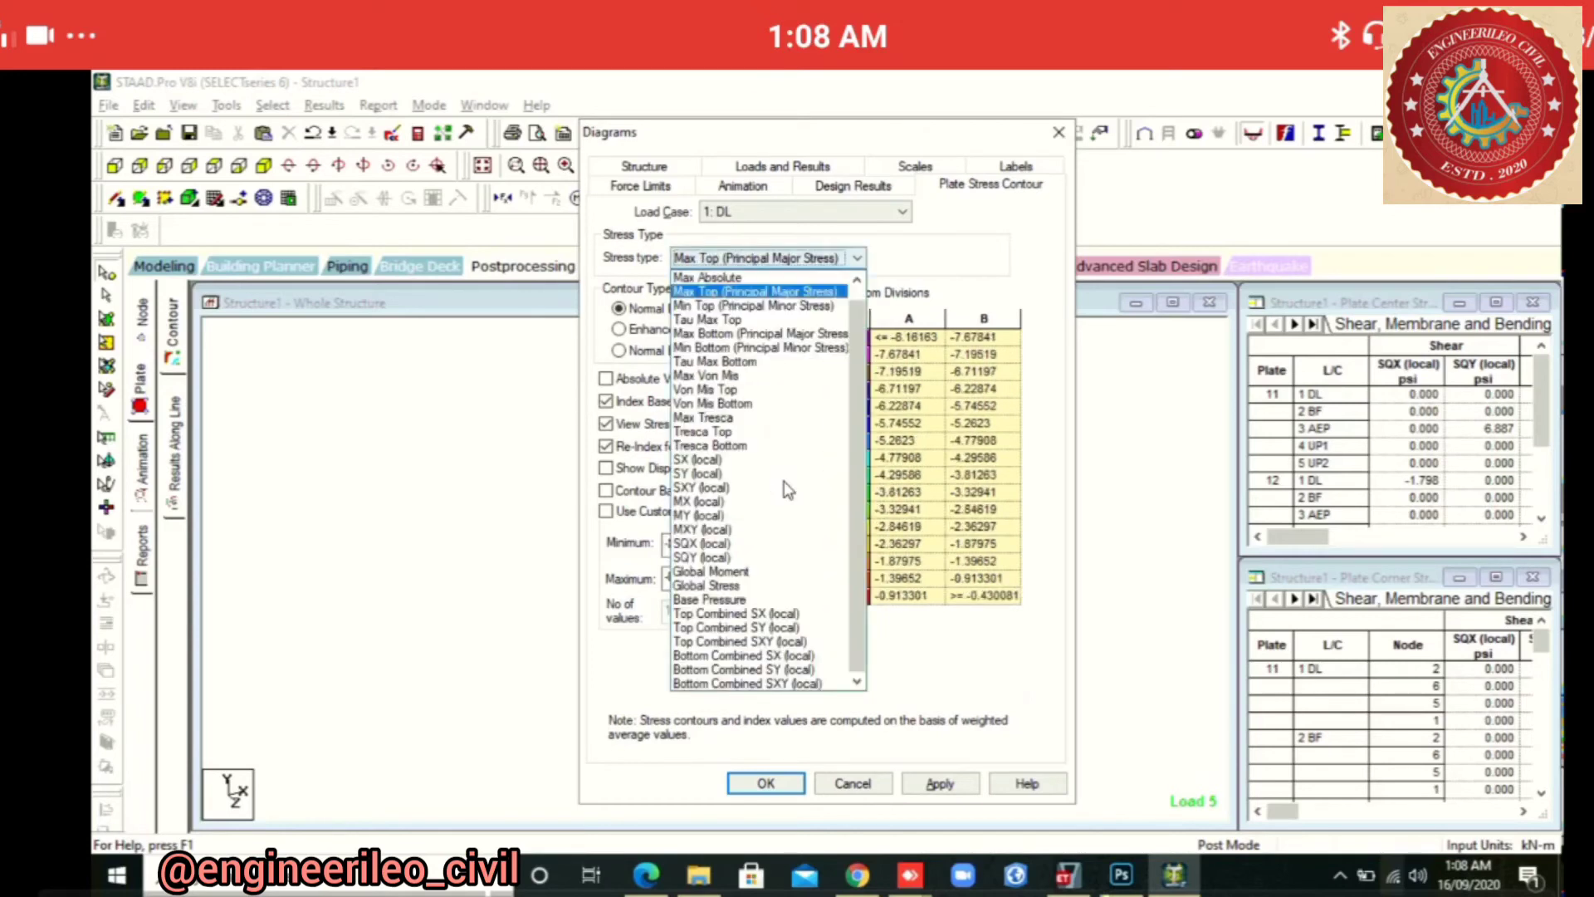
click(714, 427)
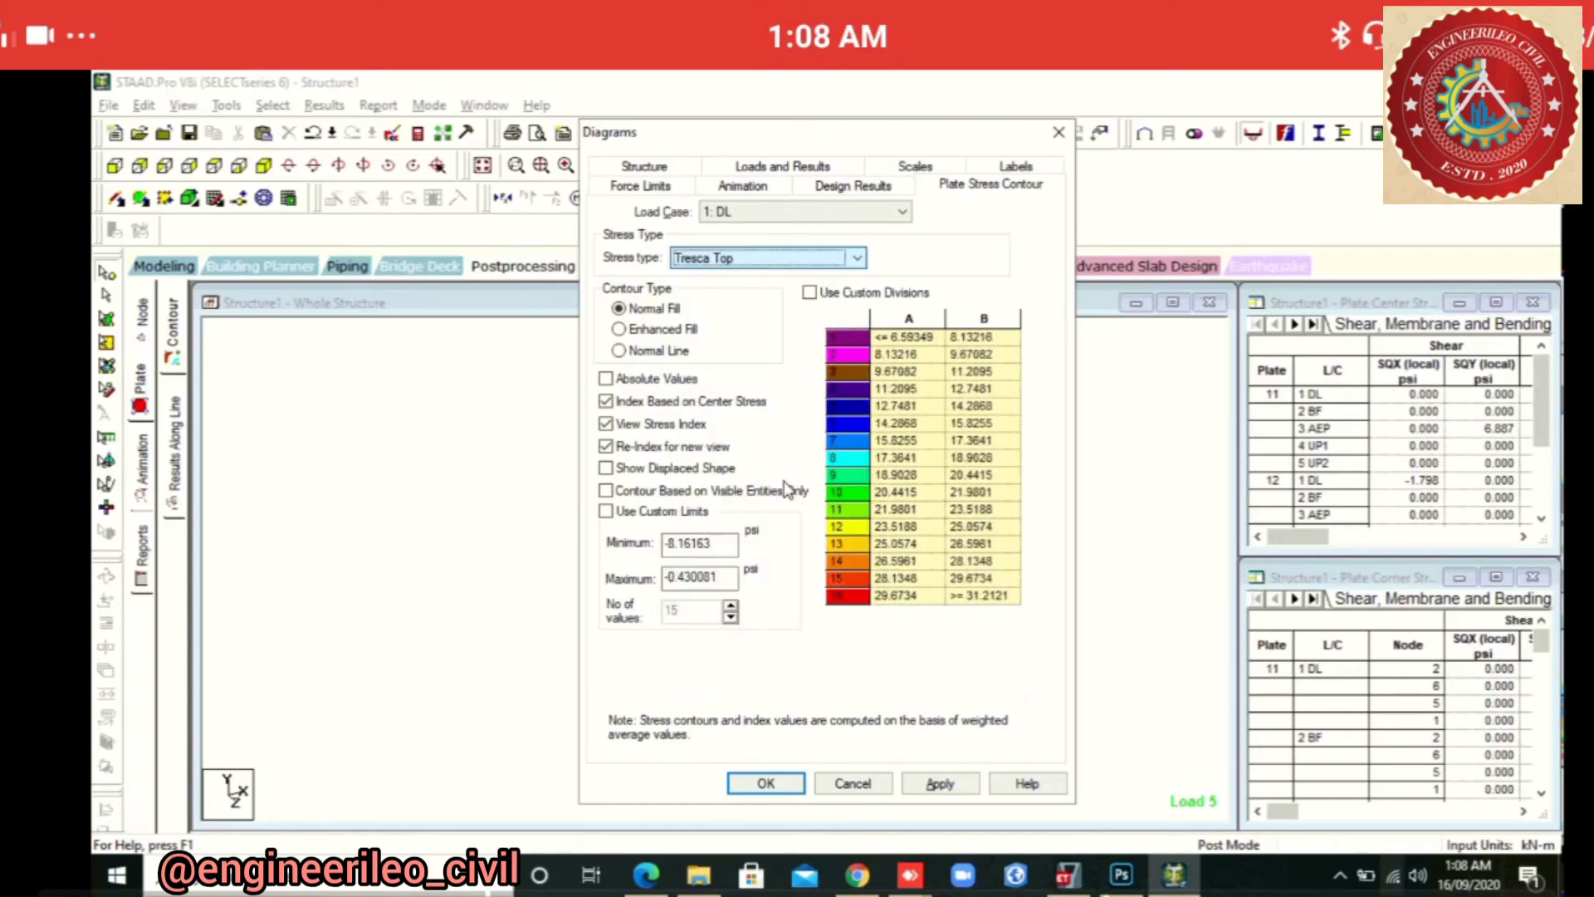
click(768, 257)
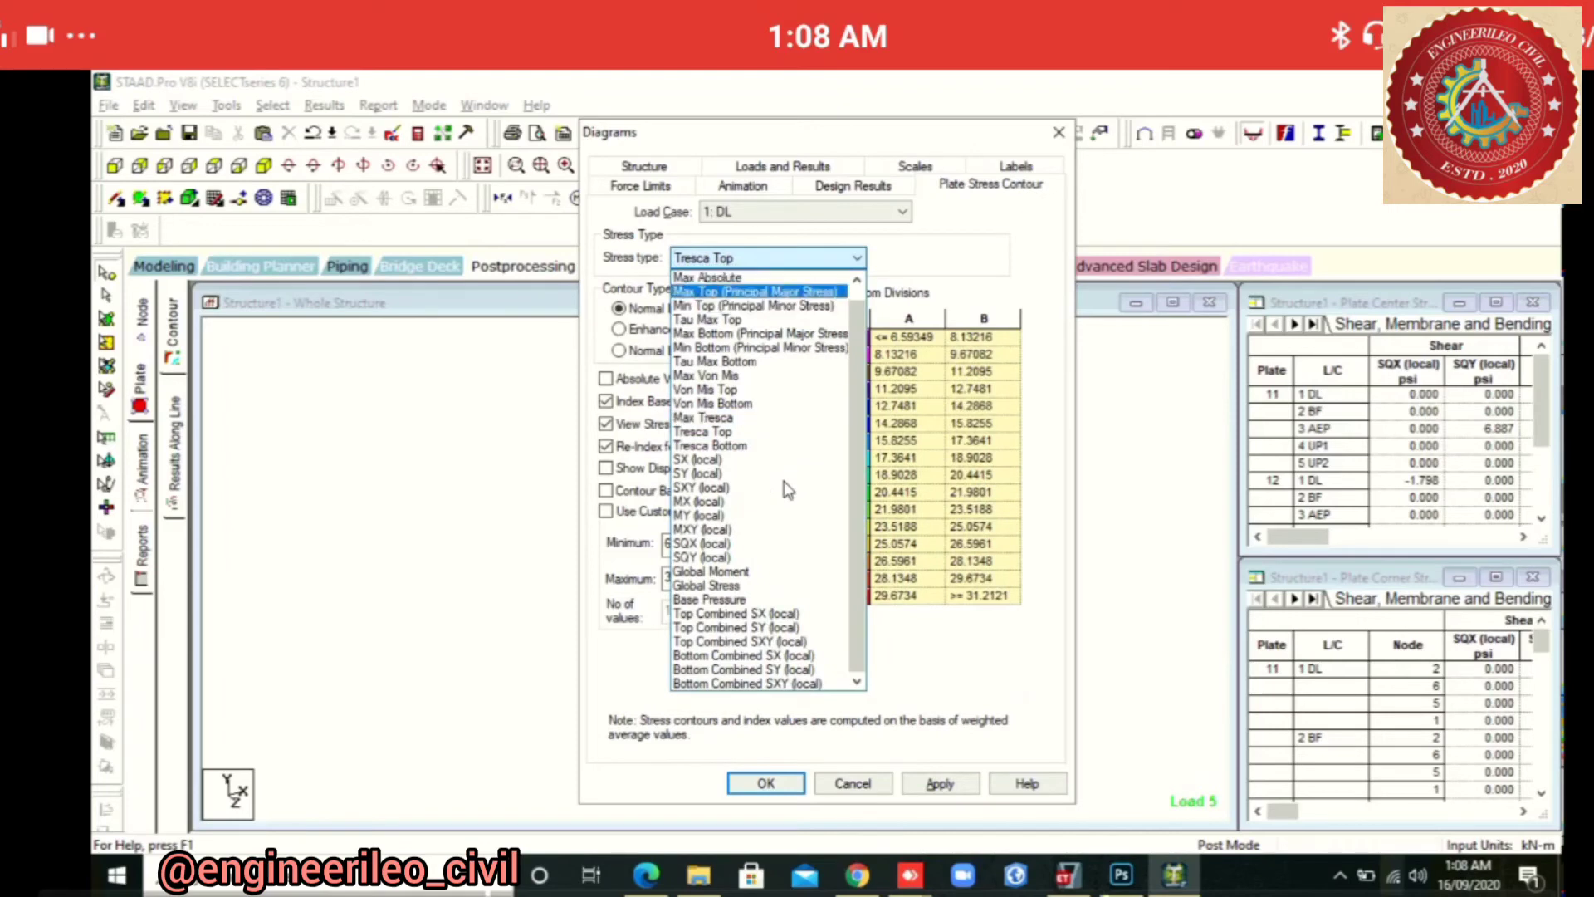
click(710, 278)
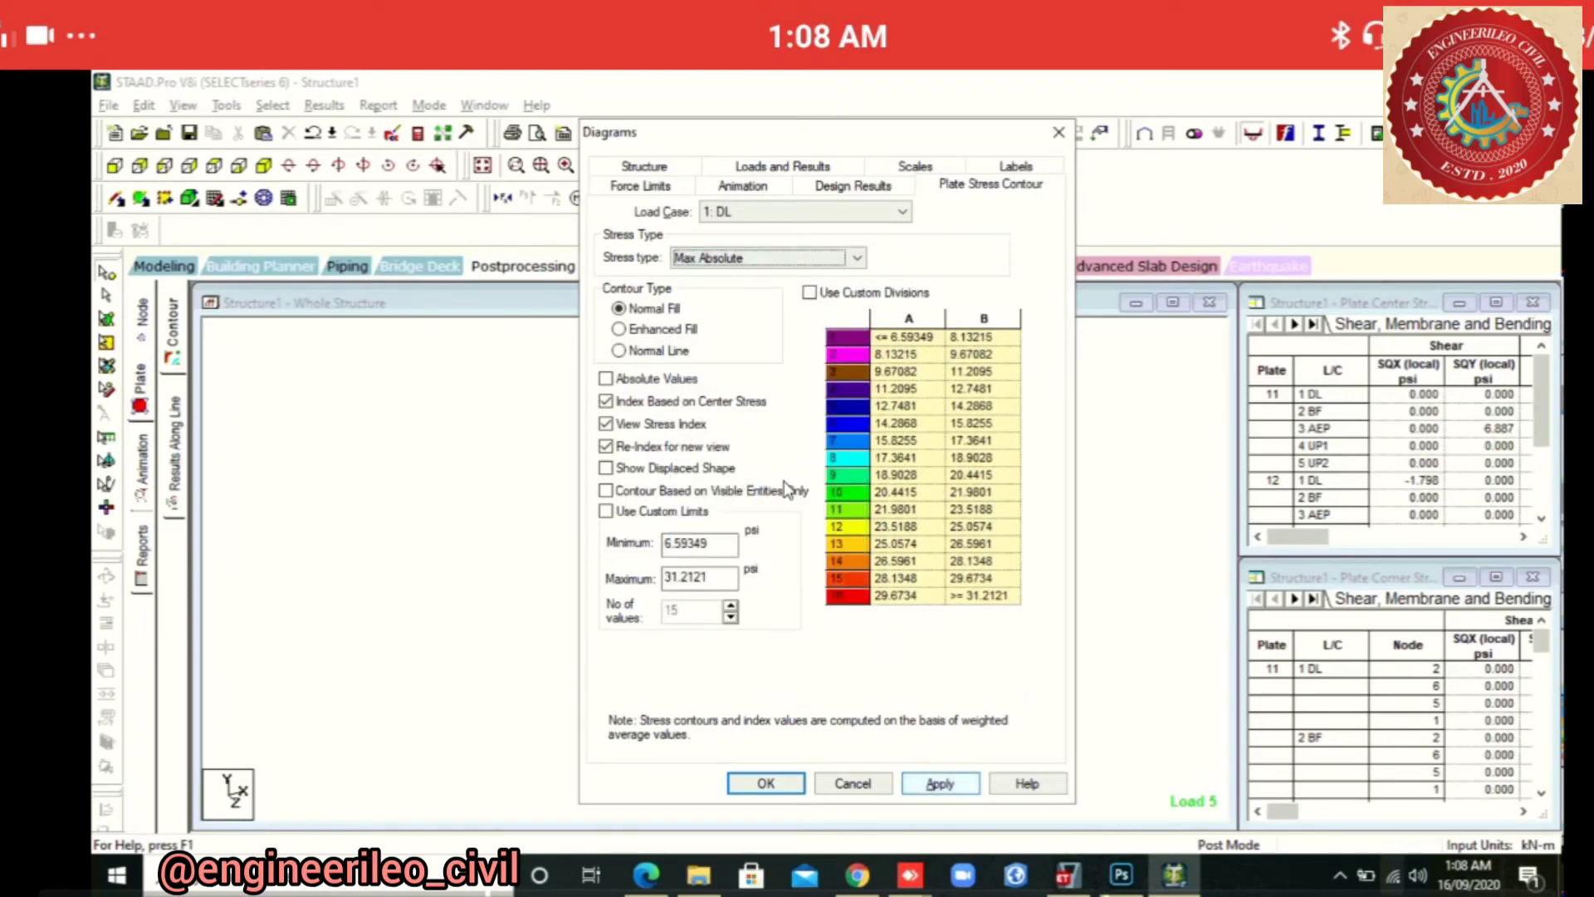
click(940, 782)
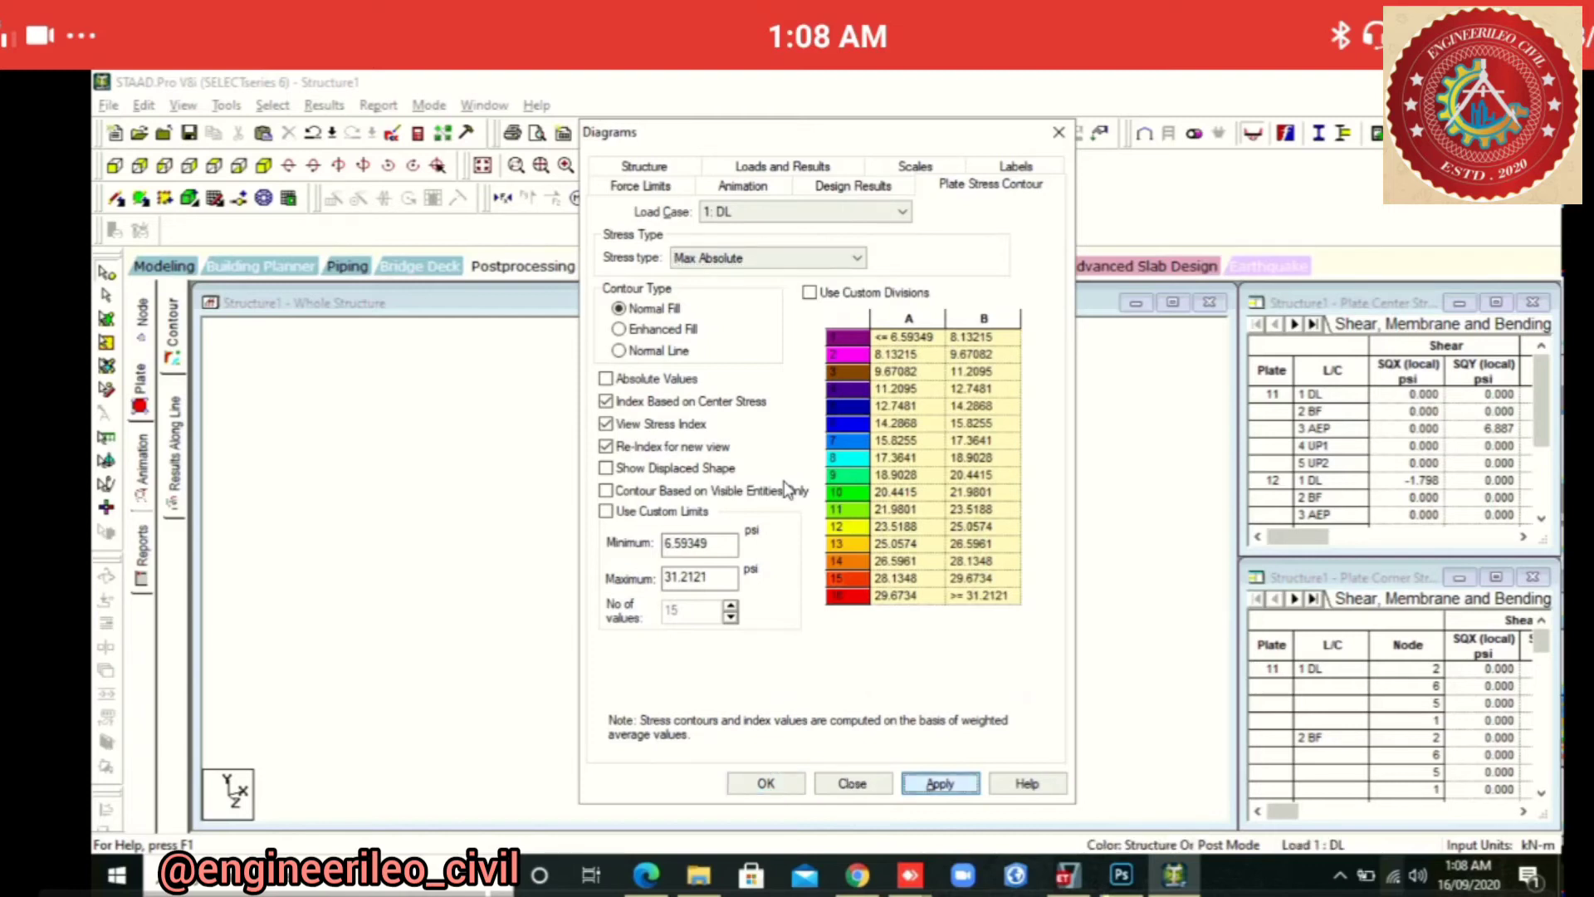
click(765, 783)
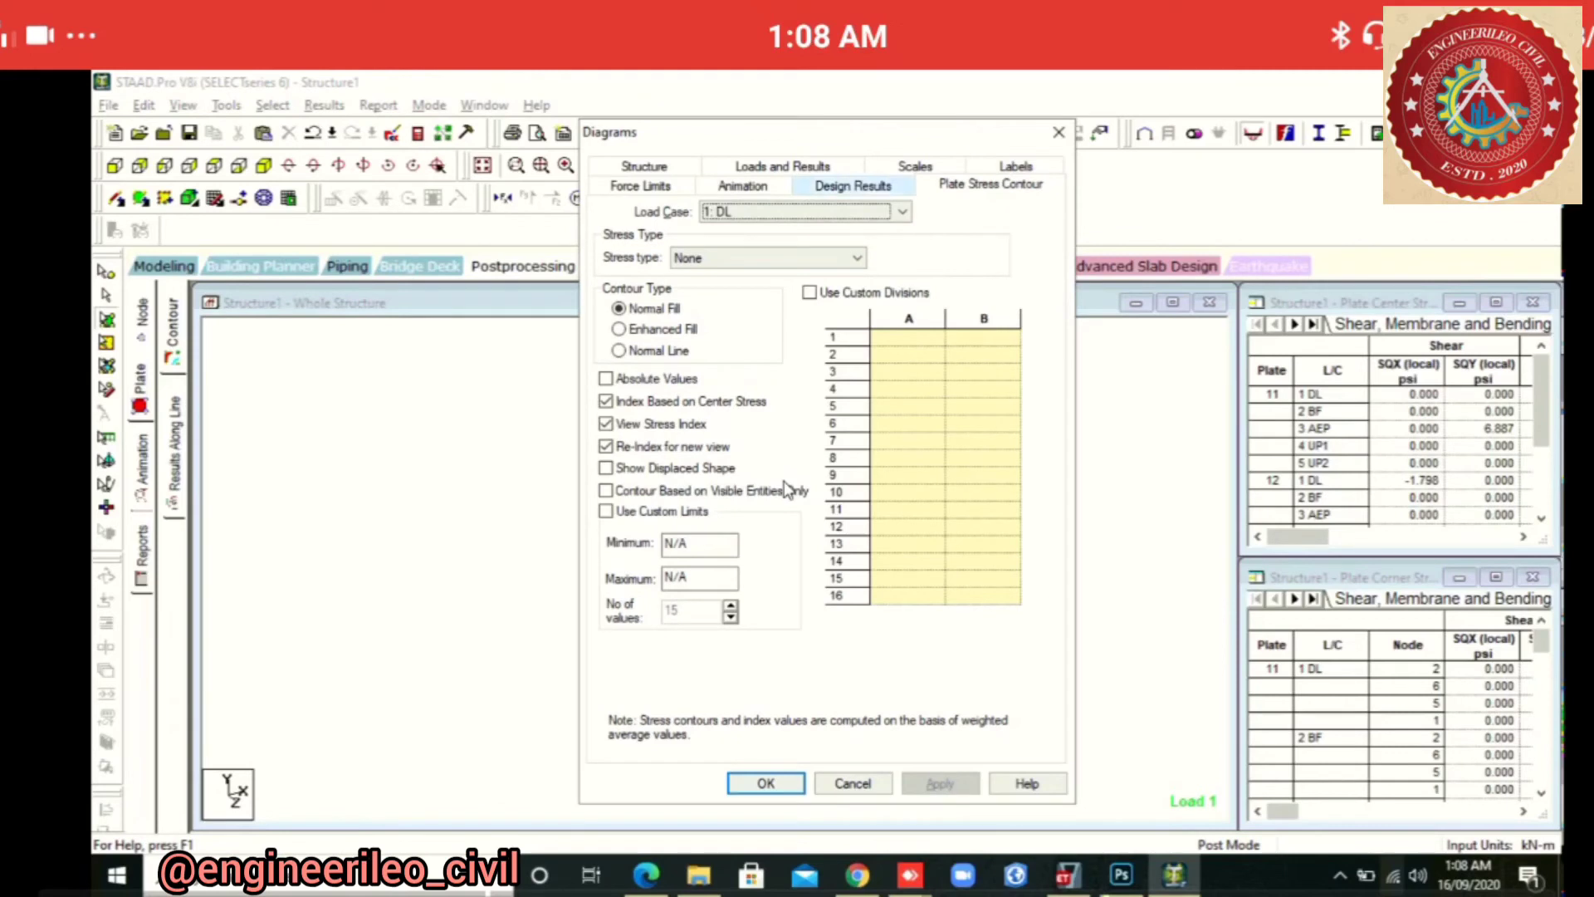
click(1058, 133)
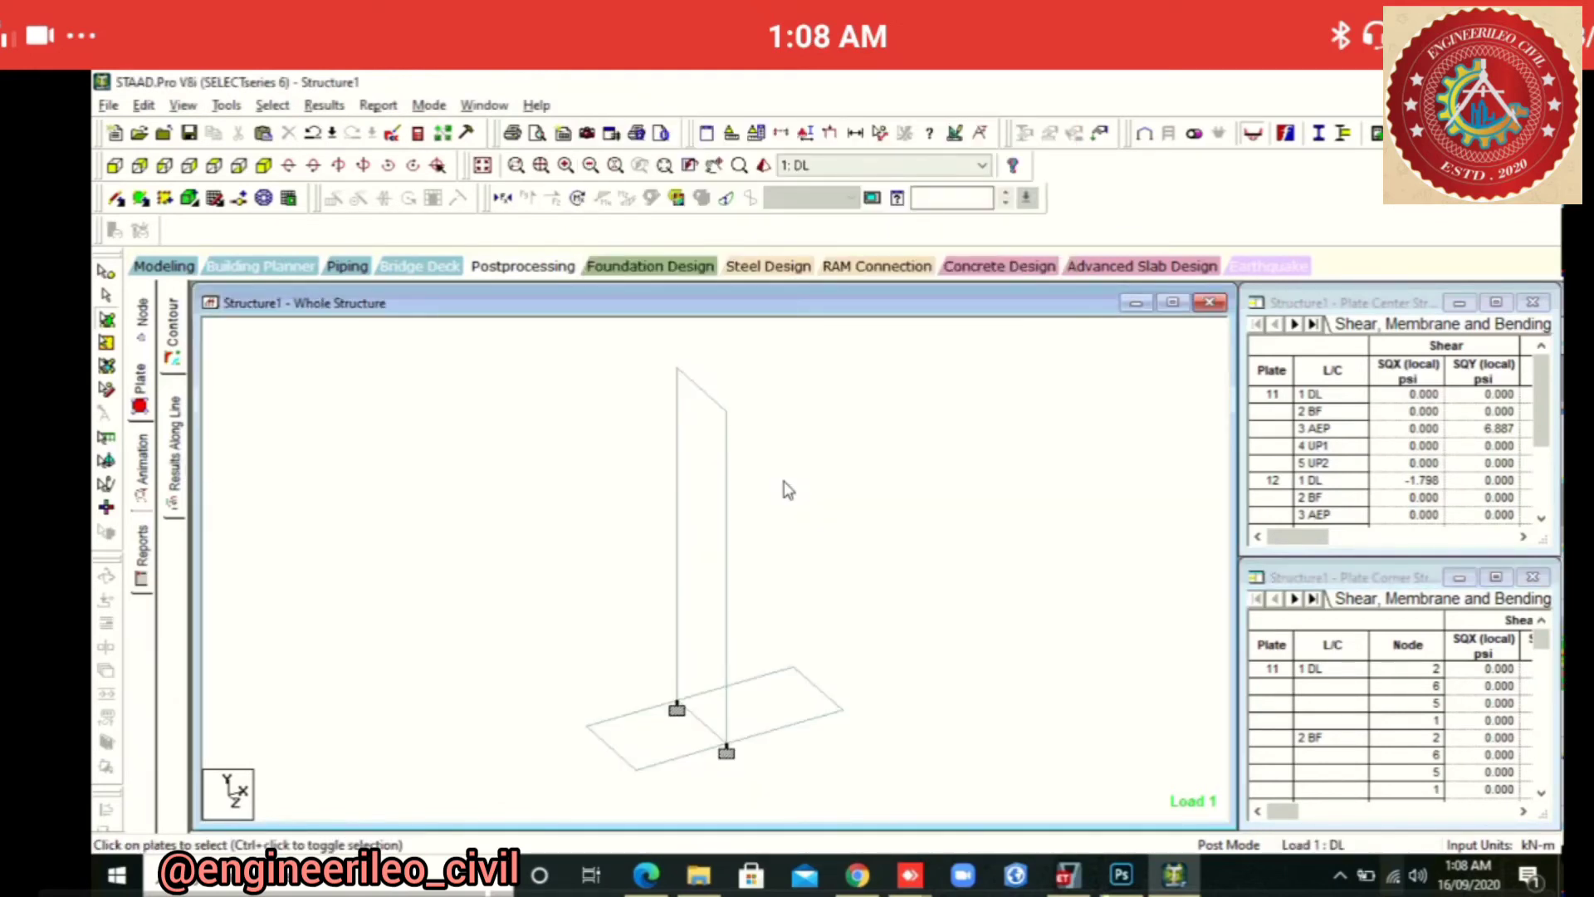
Set up a report that adds Sections, Materials, Supports and Loadings to the job info, and generate it
click(141, 548)
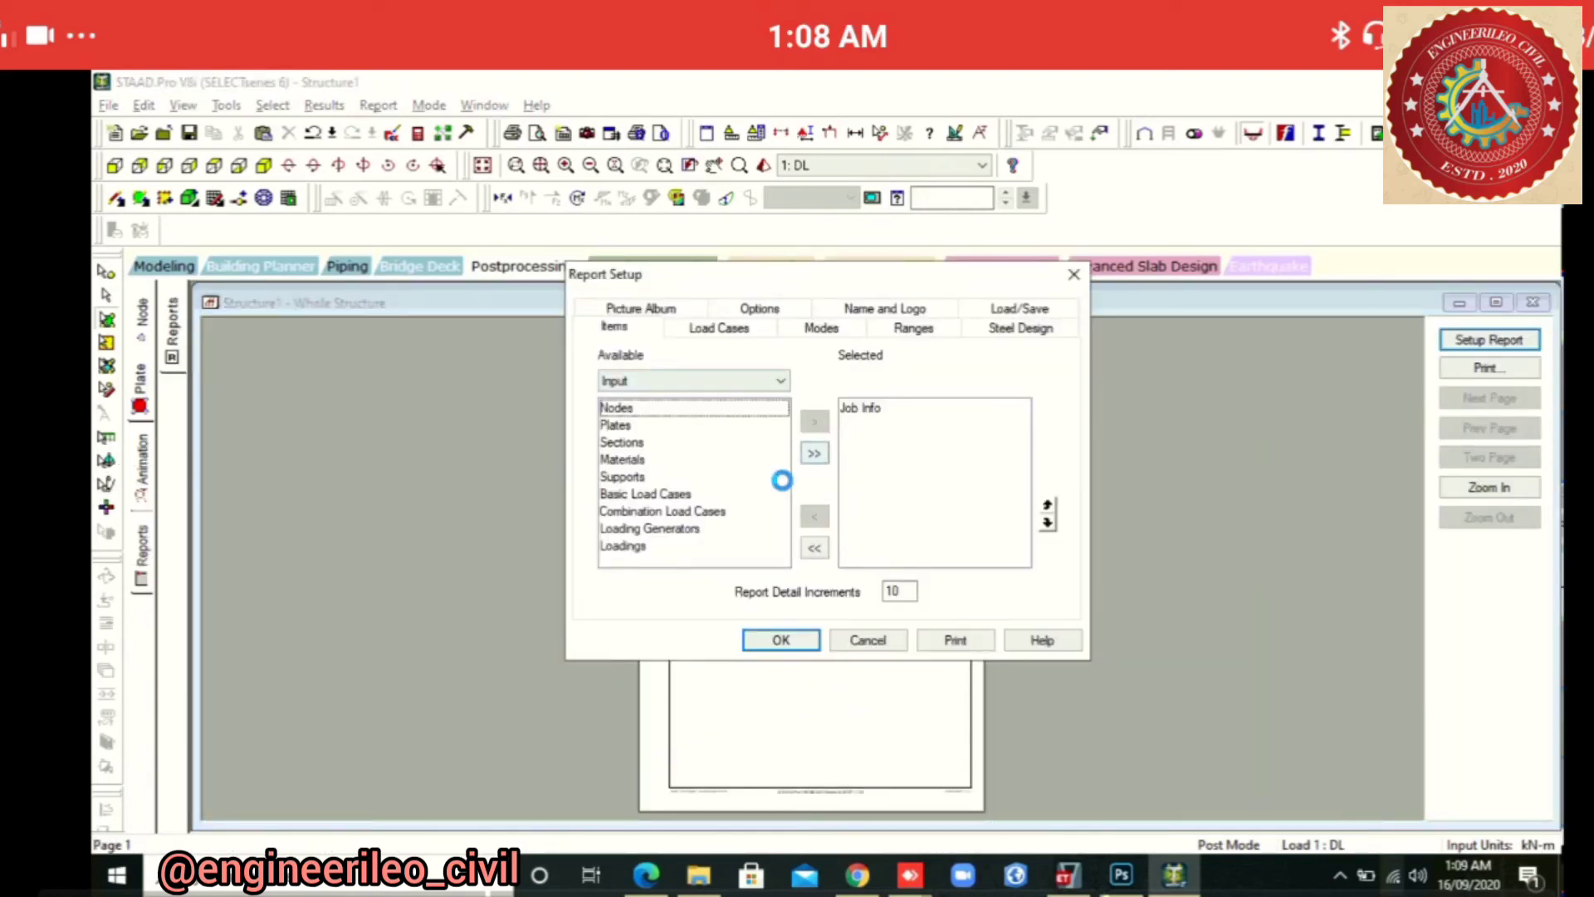
click(622, 443)
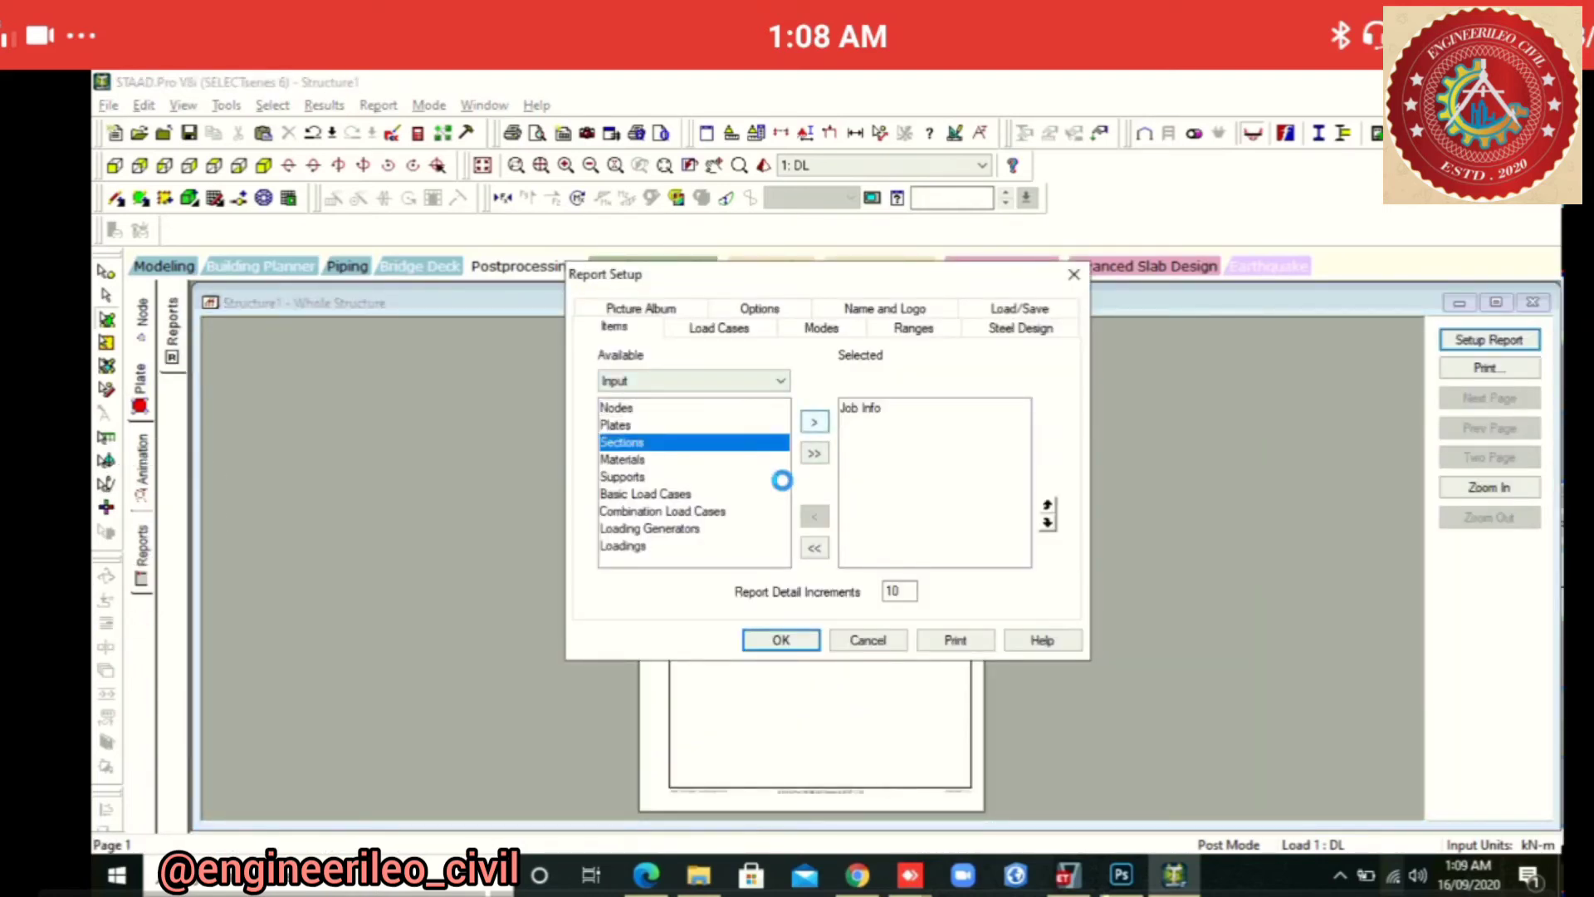
click(814, 422)
click(623, 443)
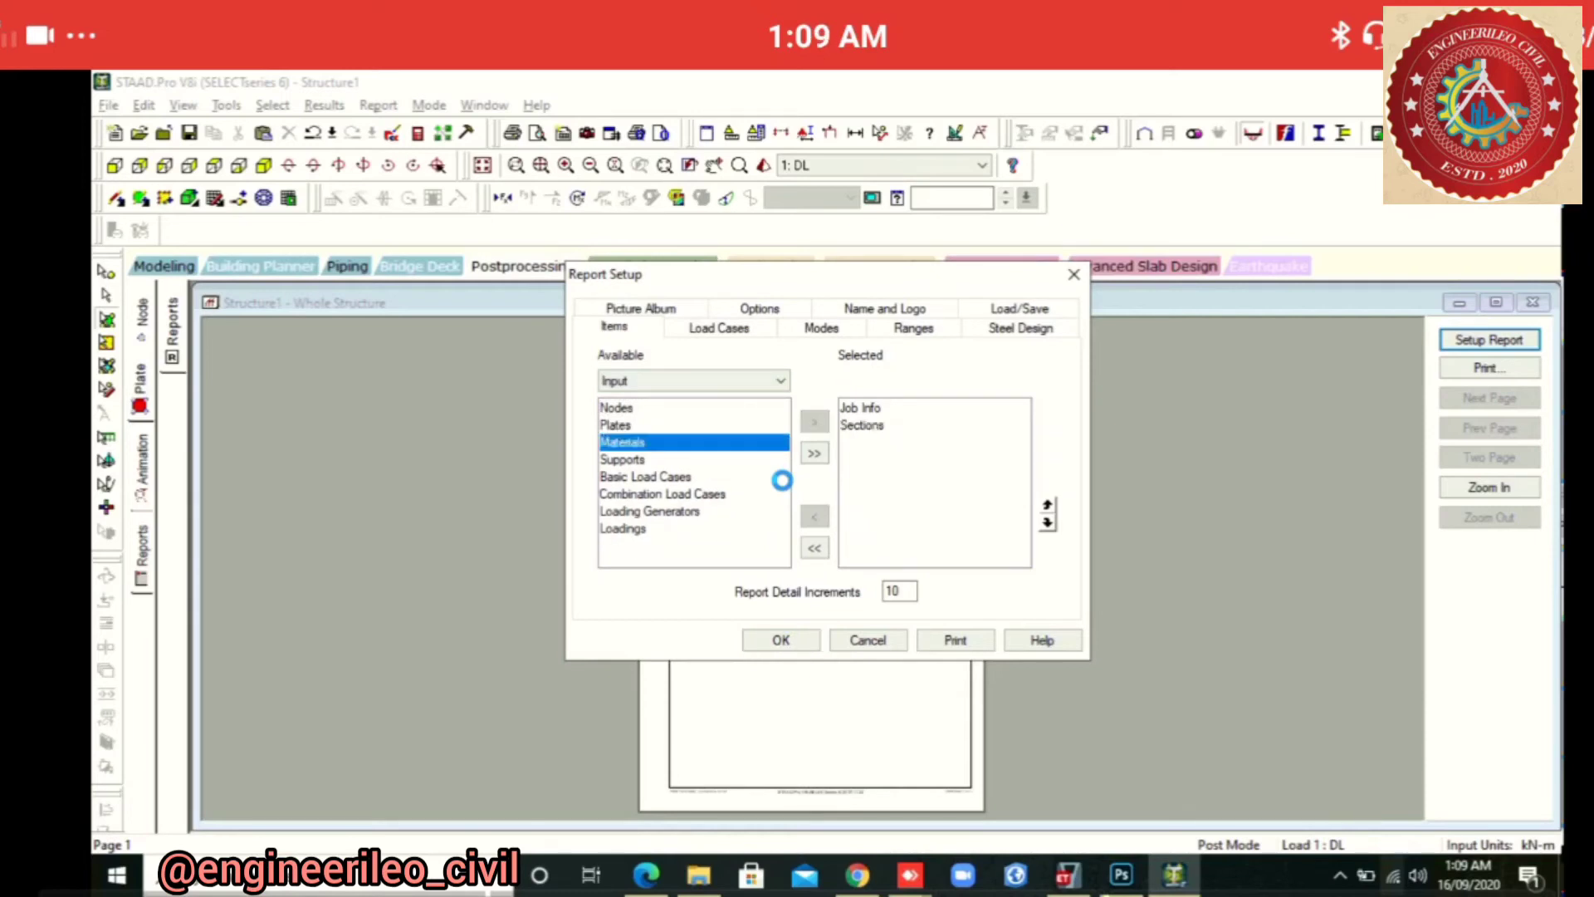
click(813, 422)
click(623, 442)
click(813, 422)
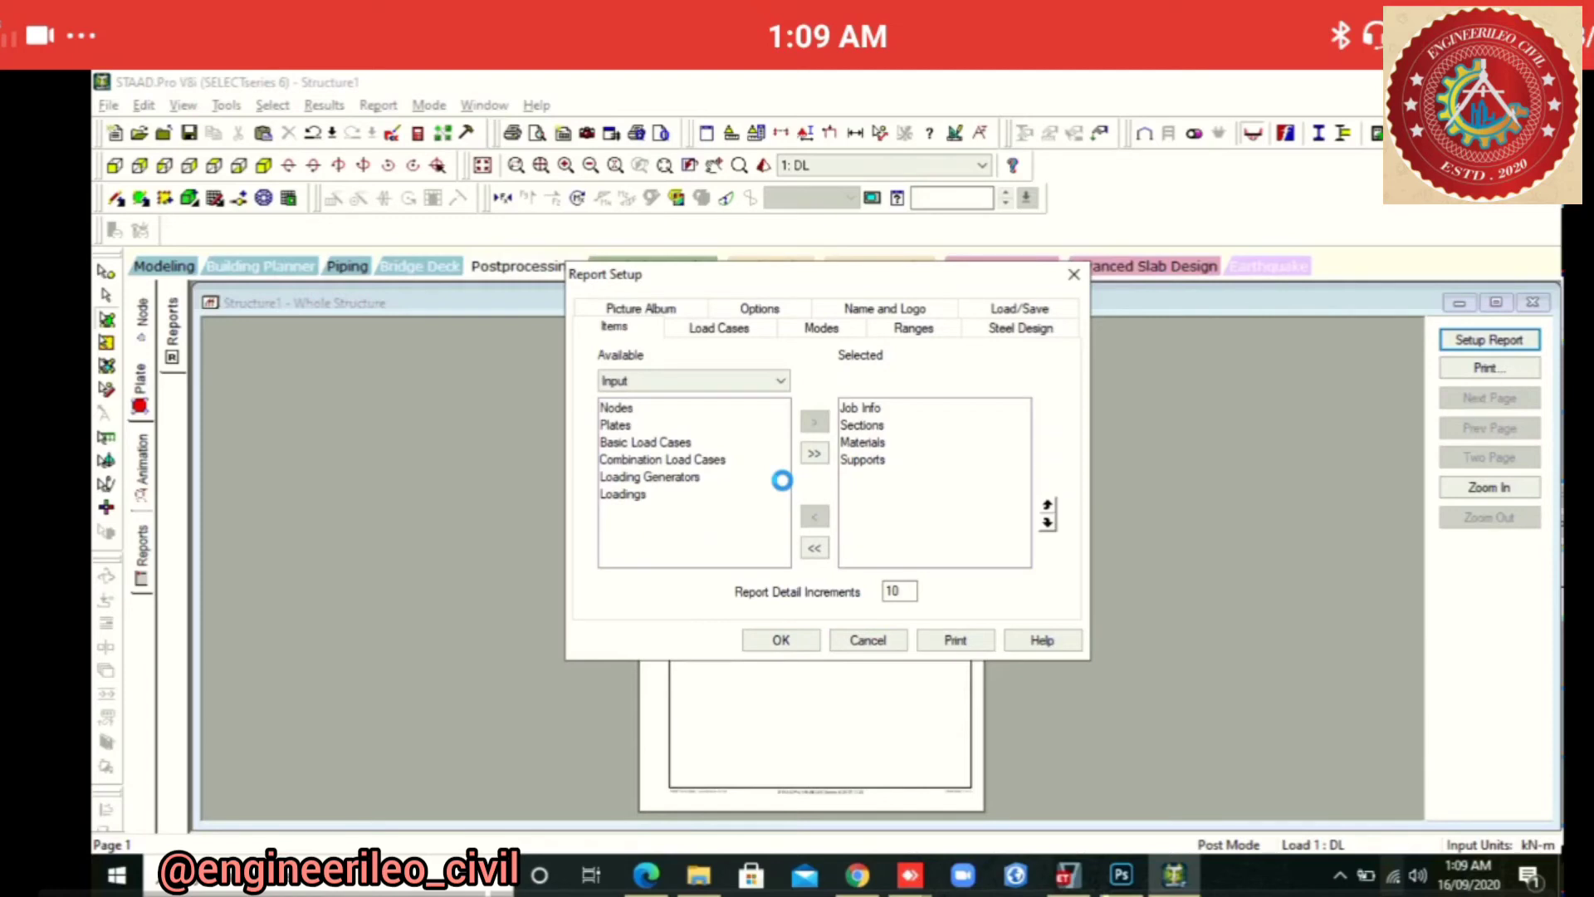
click(623, 494)
click(813, 421)
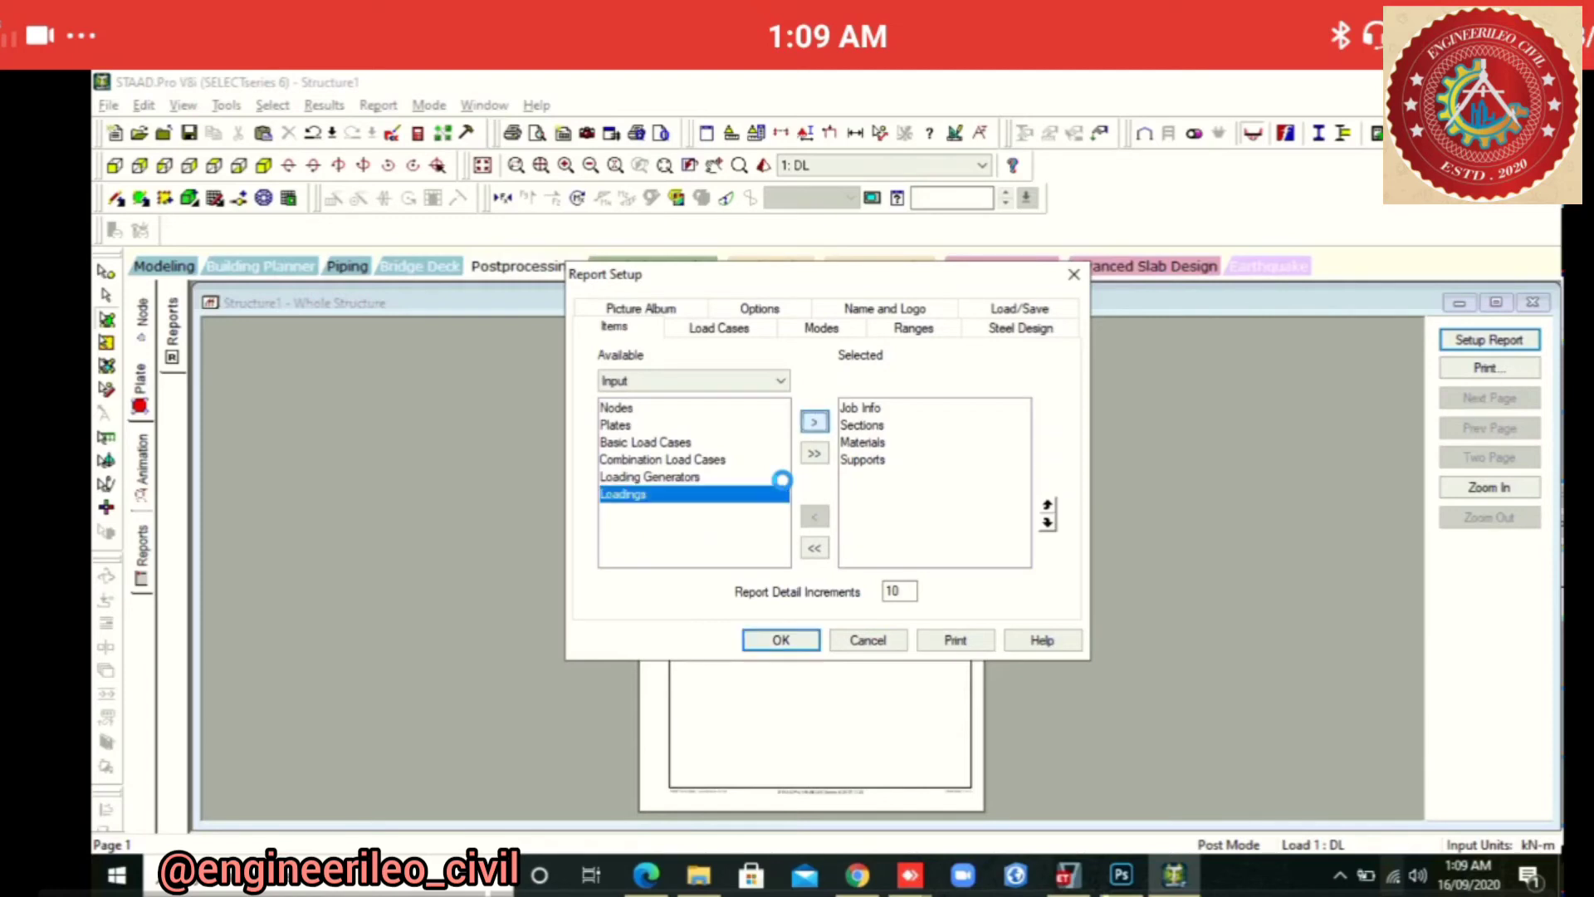
click(780, 640)
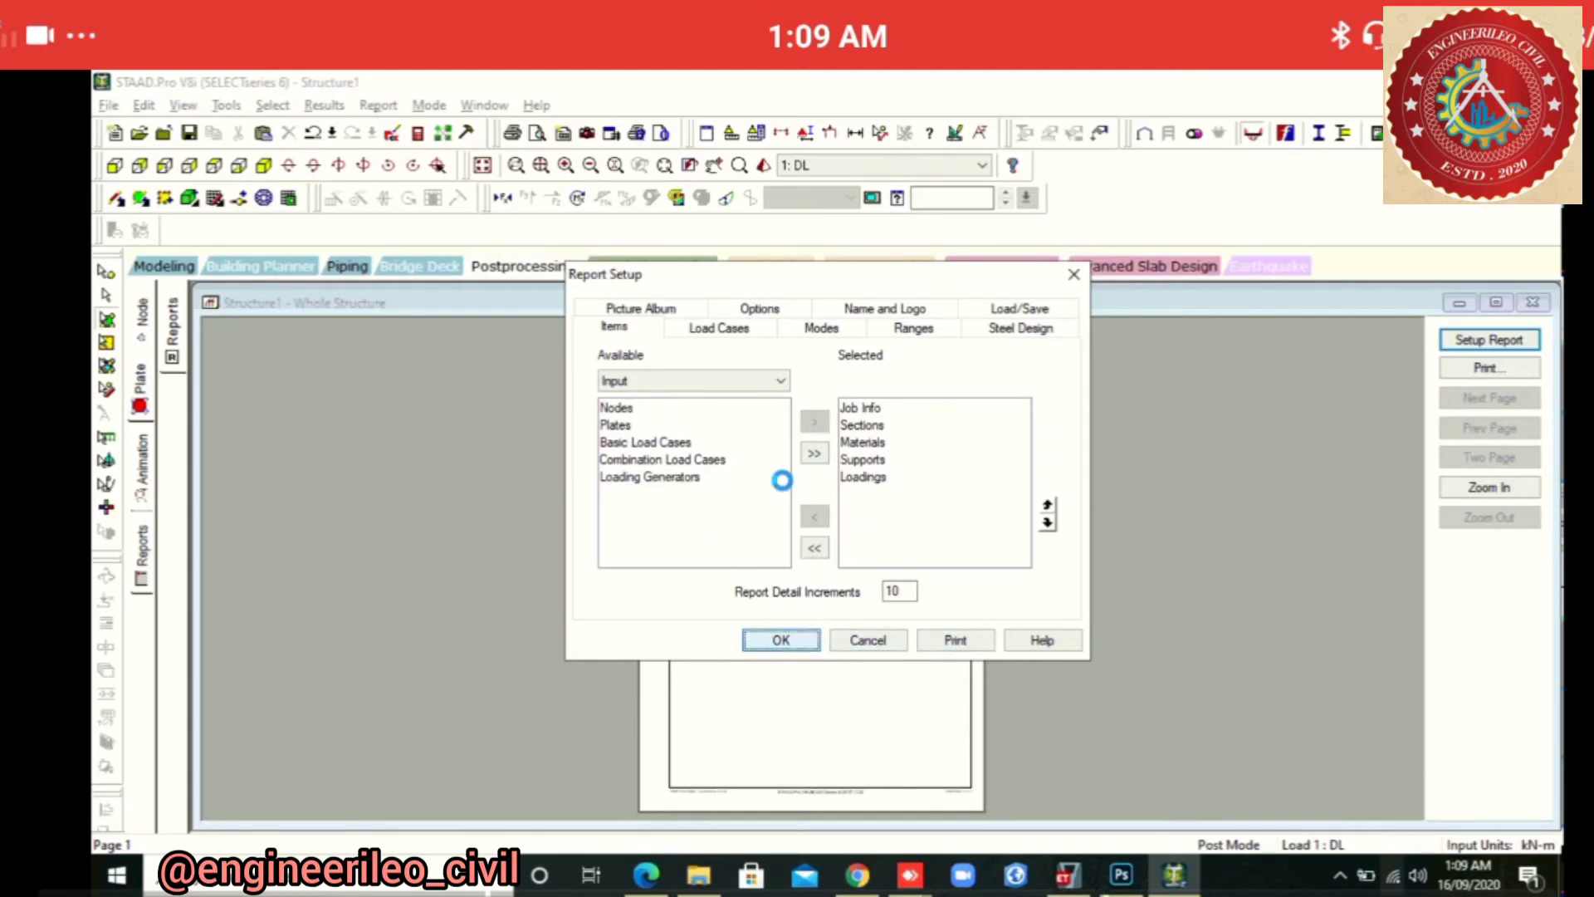
Examine the report's job information, plate thickness, materials, supports and plate loads for each load case
click(782, 480)
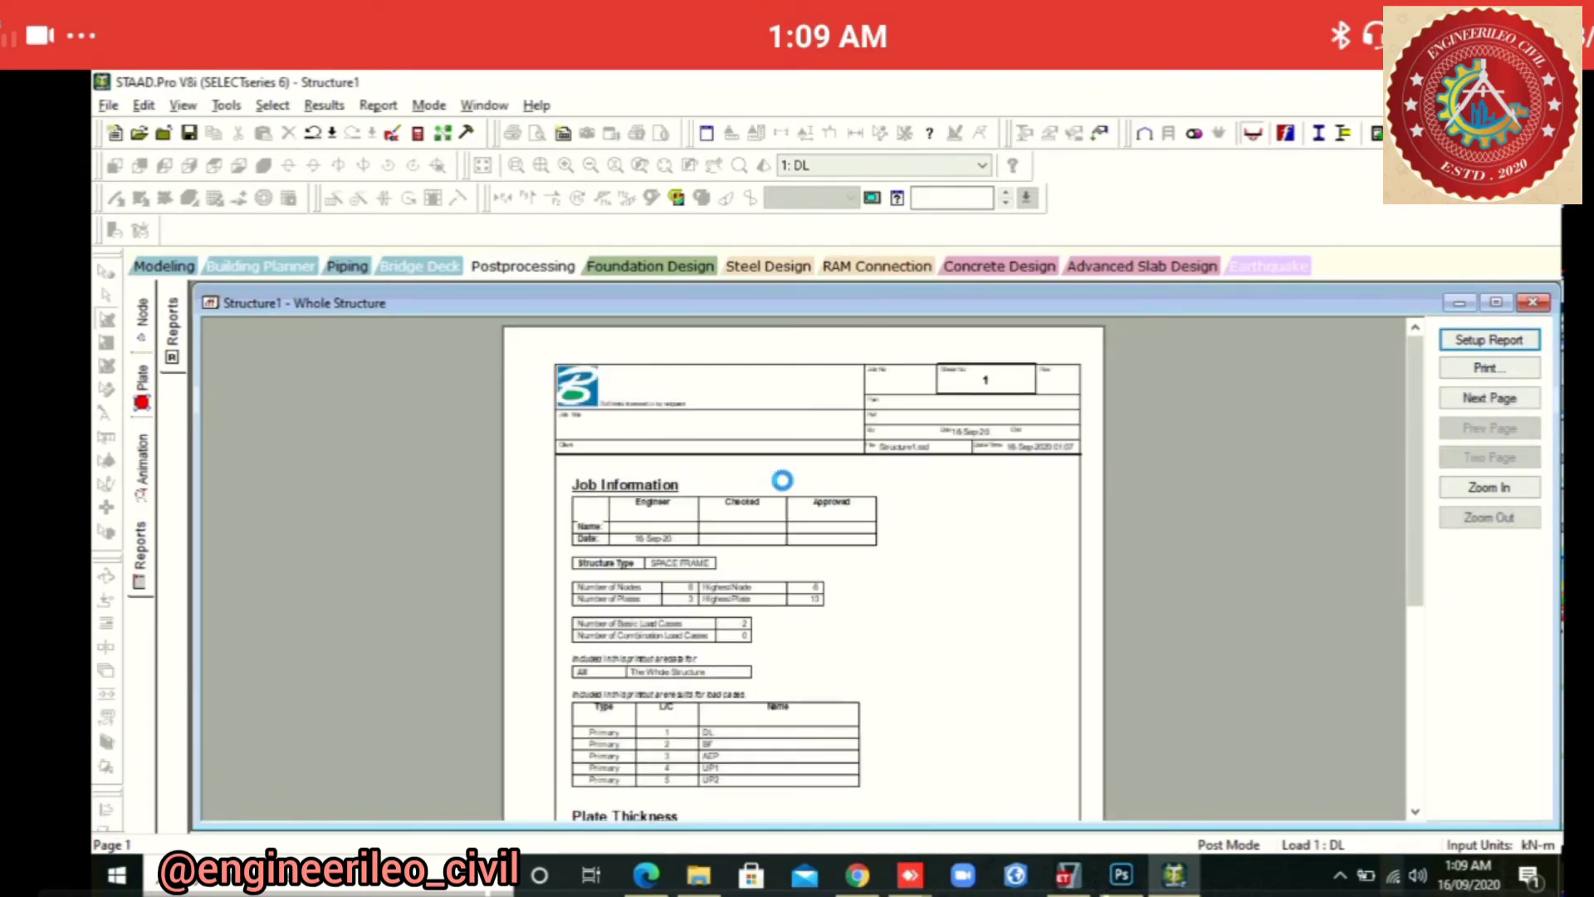
click(782, 480)
scroll(785, 485, down, 5)
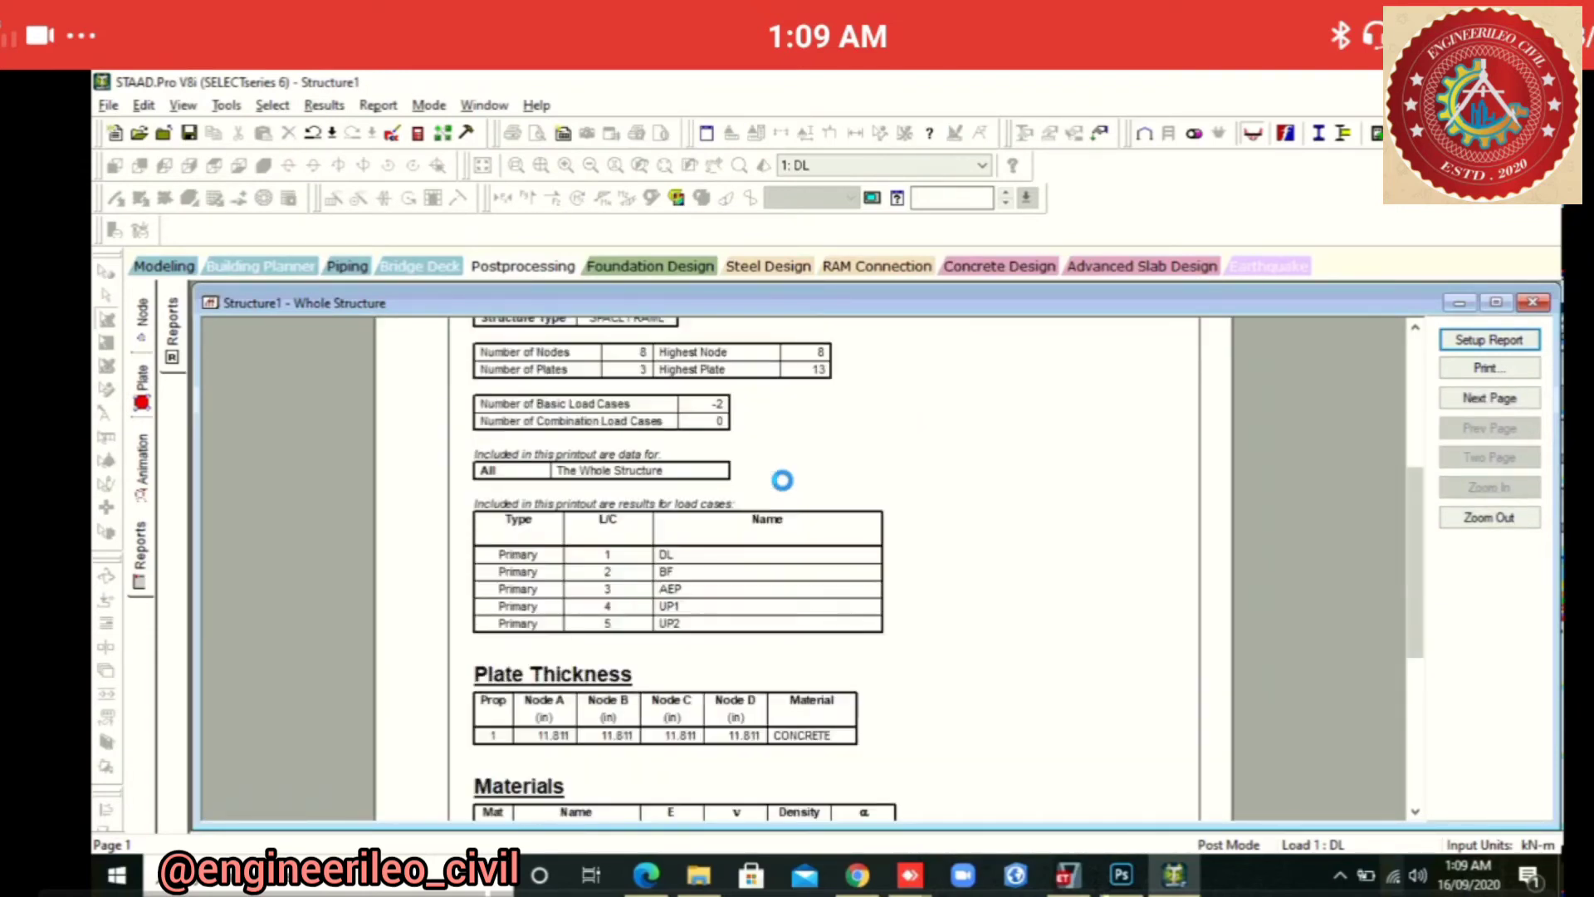
scroll(788, 489, down, 2)
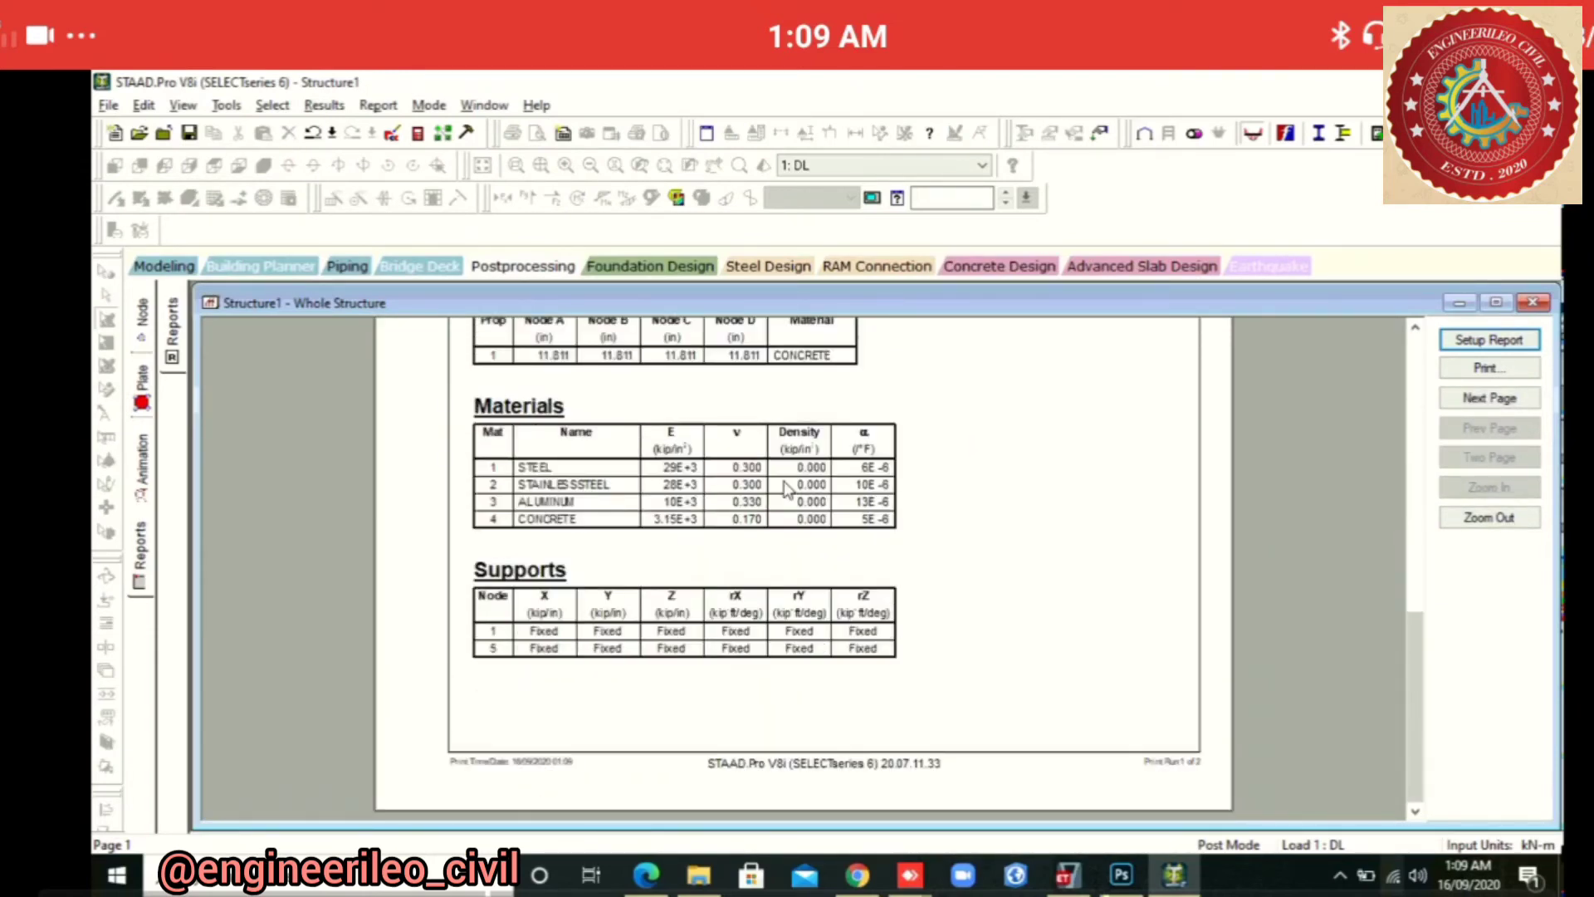
scroll(787, 489, down, 3)
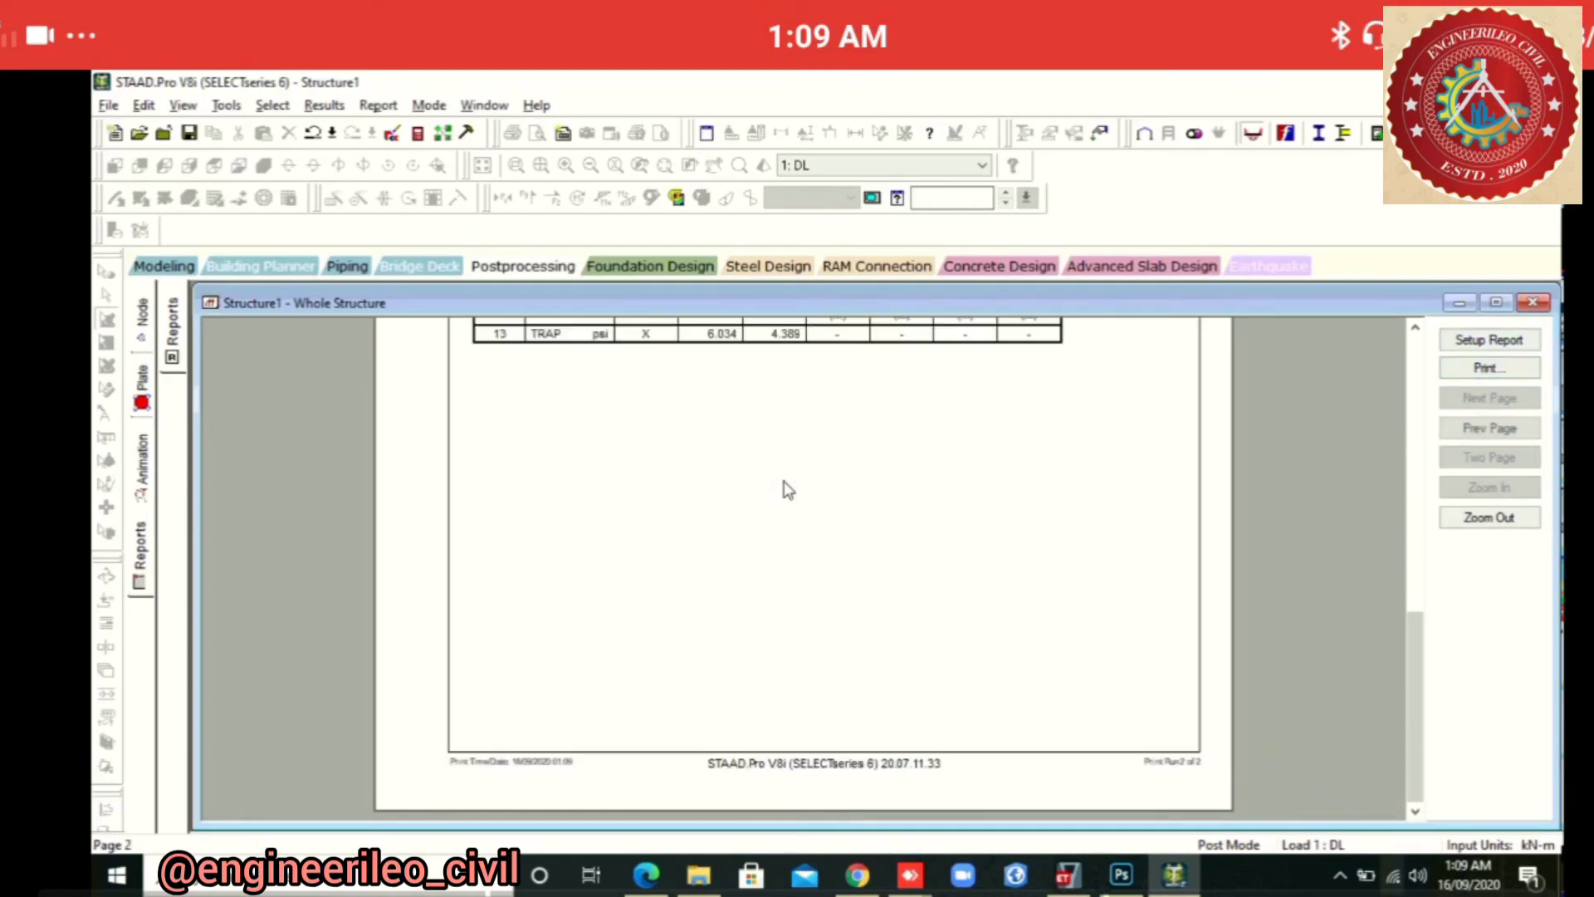
scroll(788, 490, down, 6)
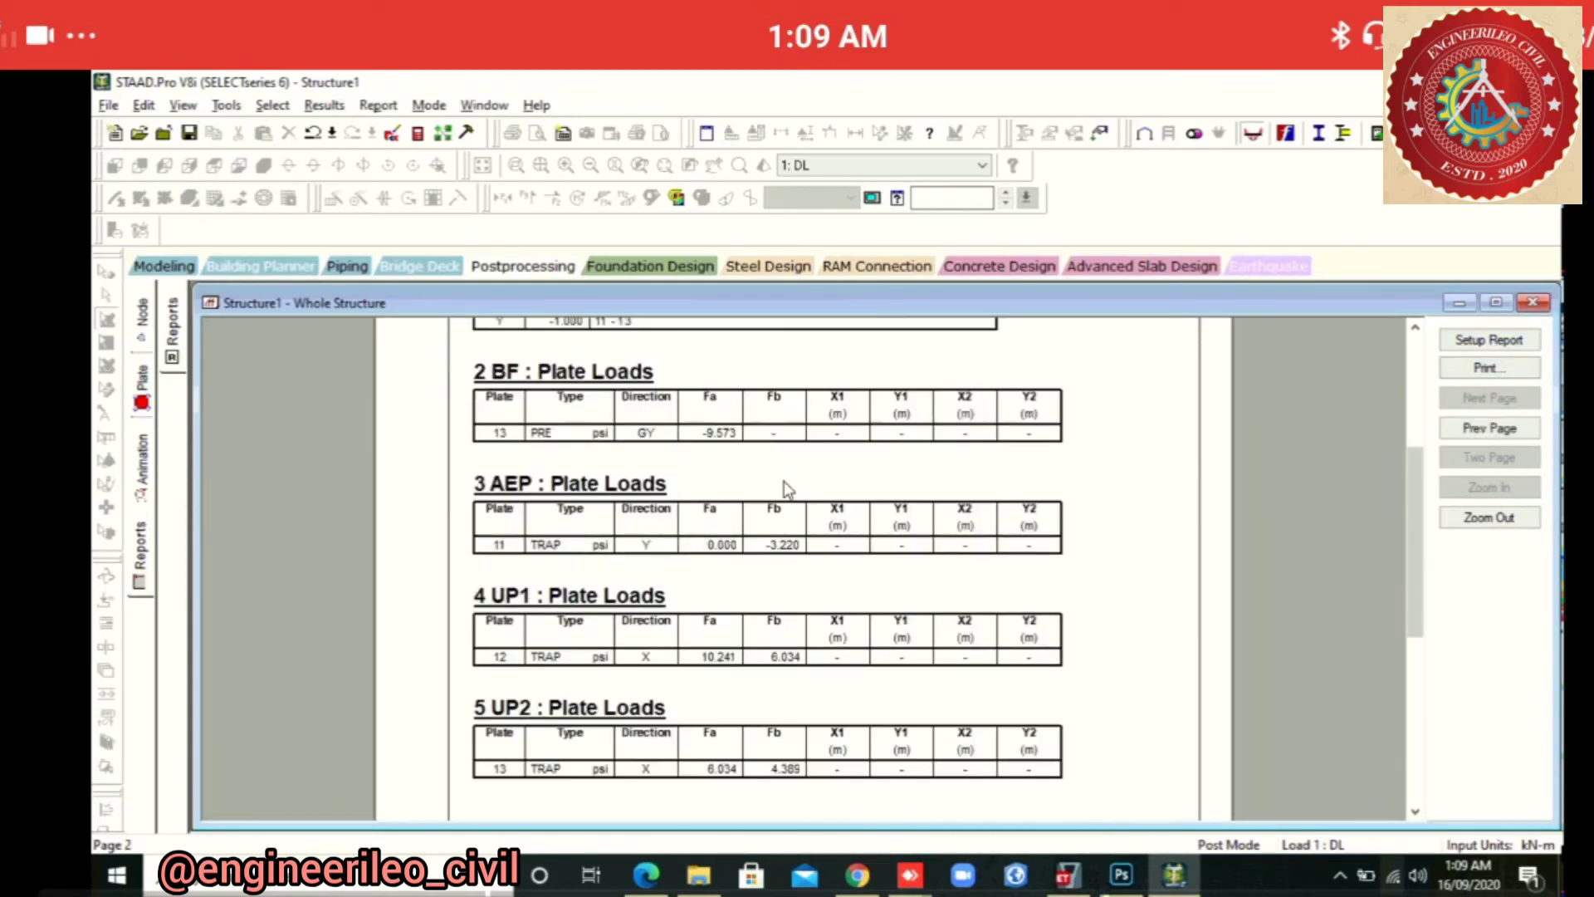
scroll(788, 490, down, 3)
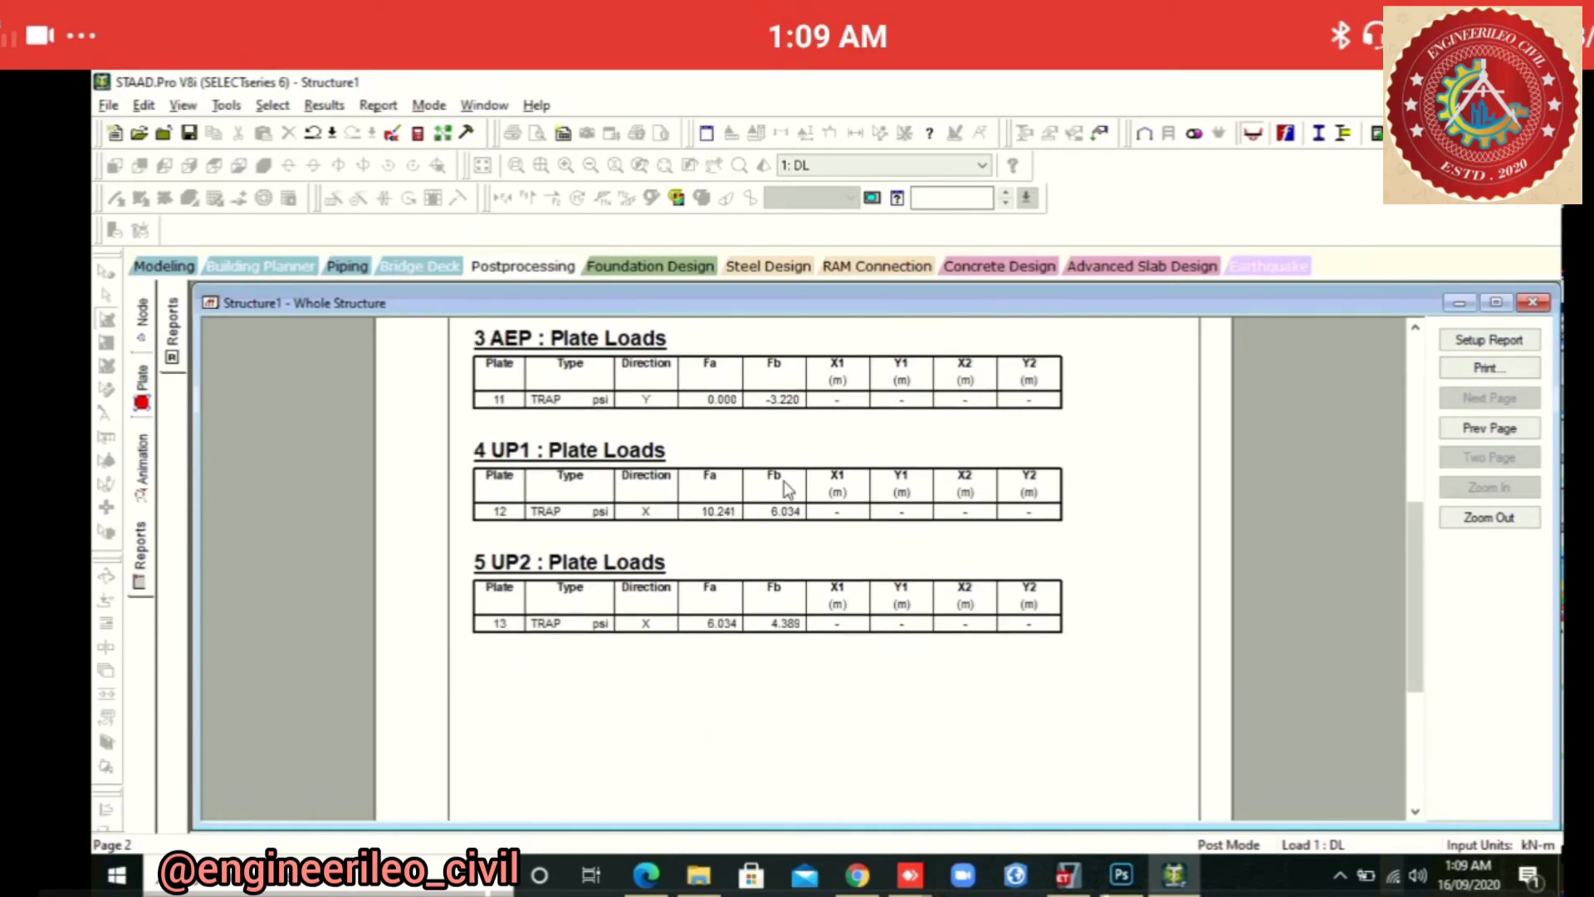
scroll(788, 490, up, 6)
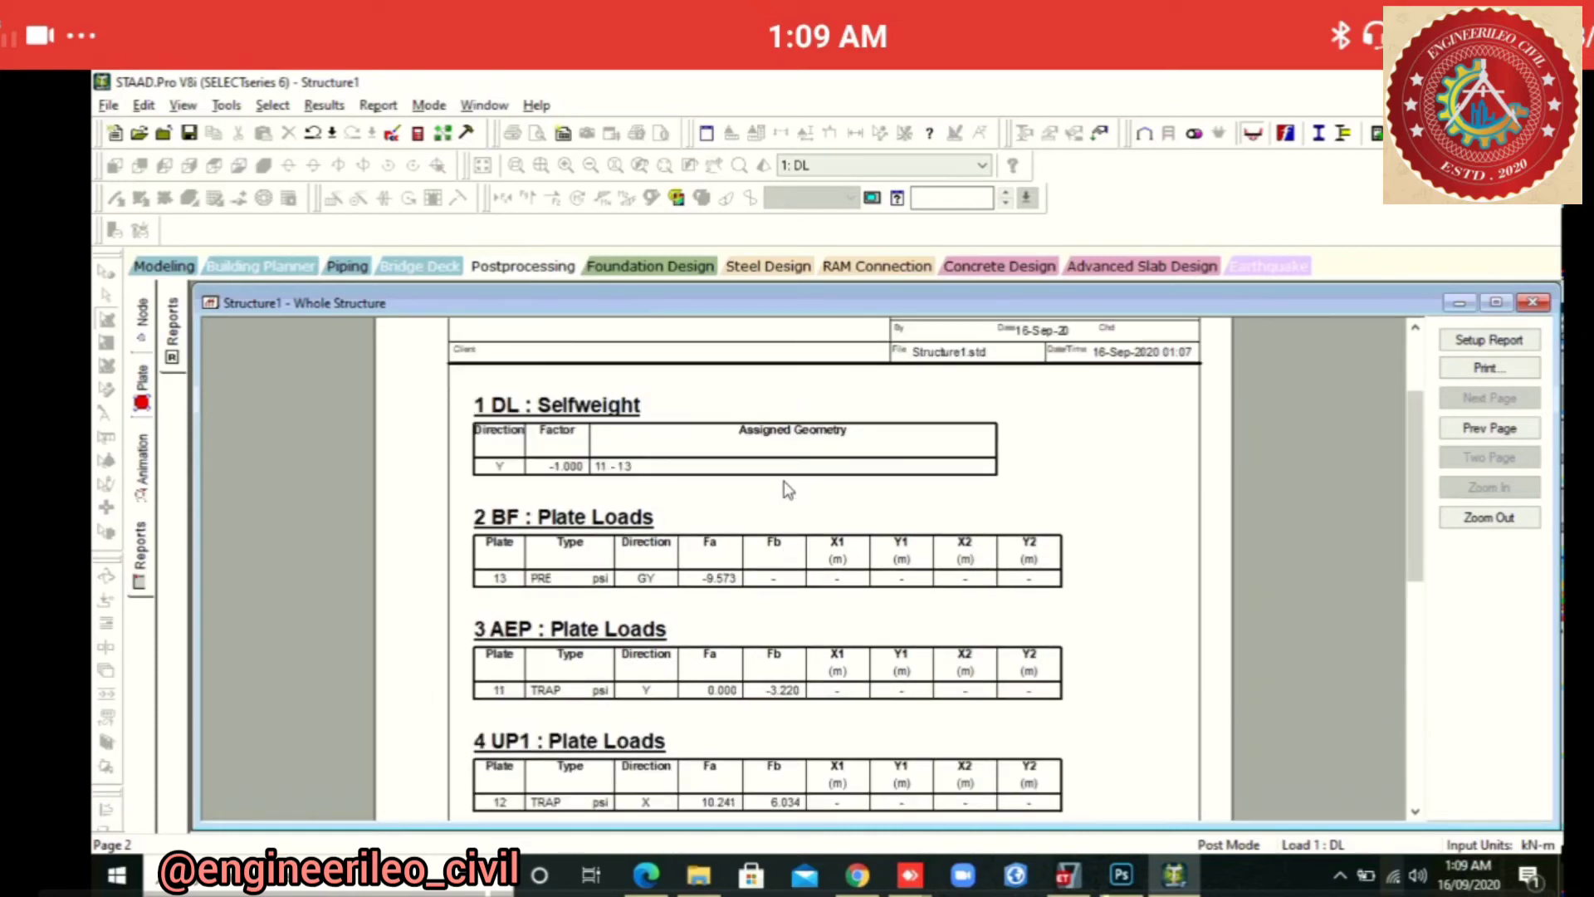
key(Escape)
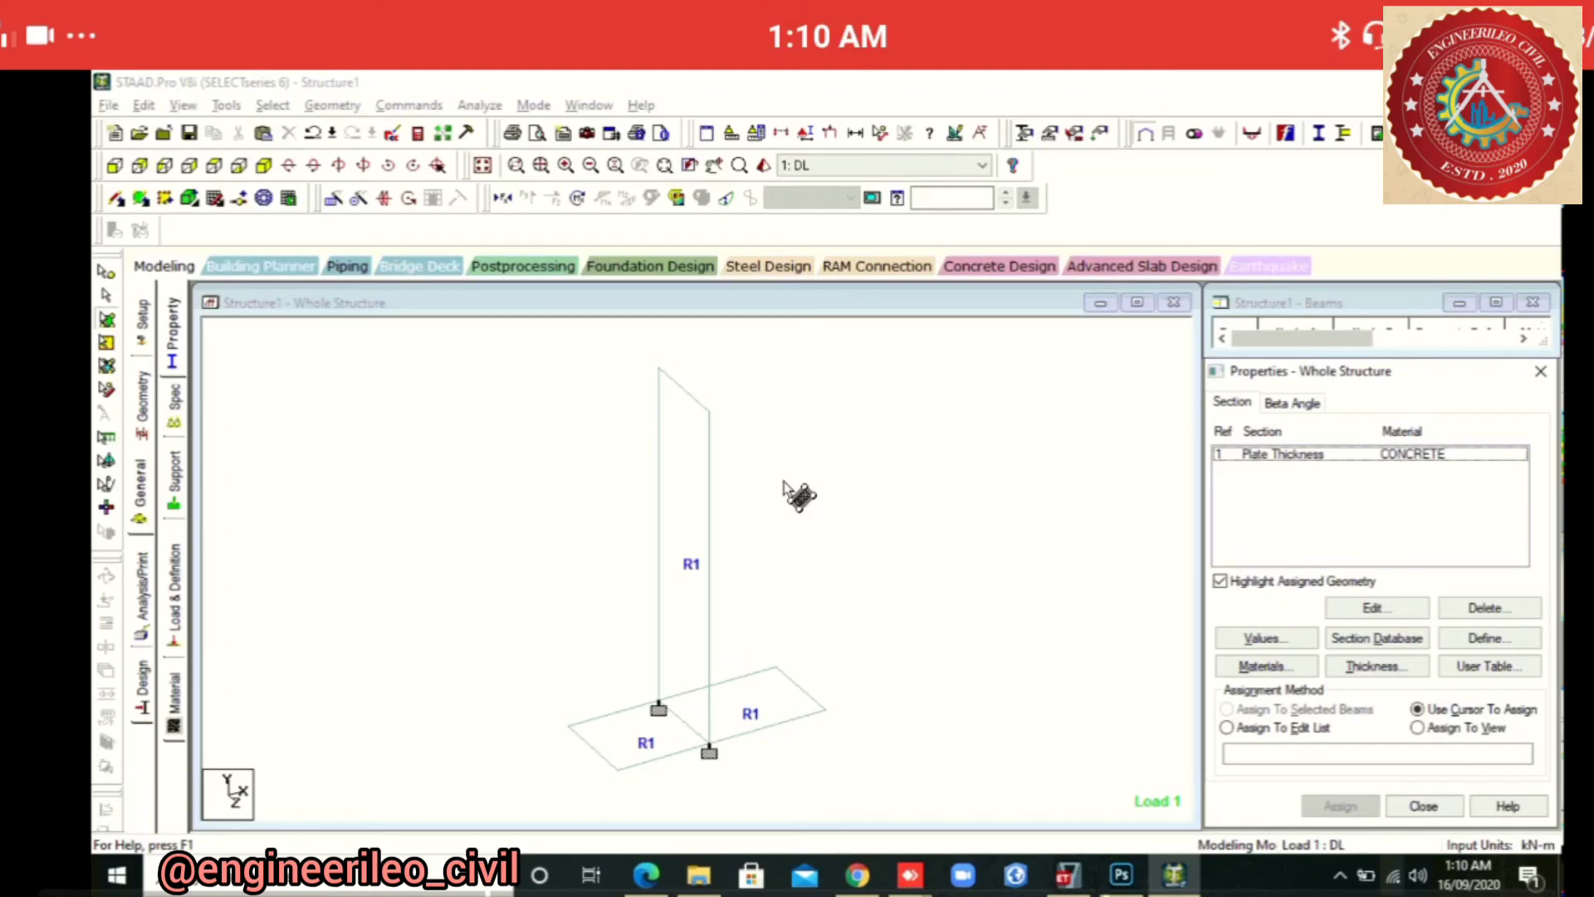
In modeling mode, highlight the plates assigned the concrete thickness, inspect the wall in a rotated 3D rendering, and close the rendered view
click(783, 488)
click(784, 488)
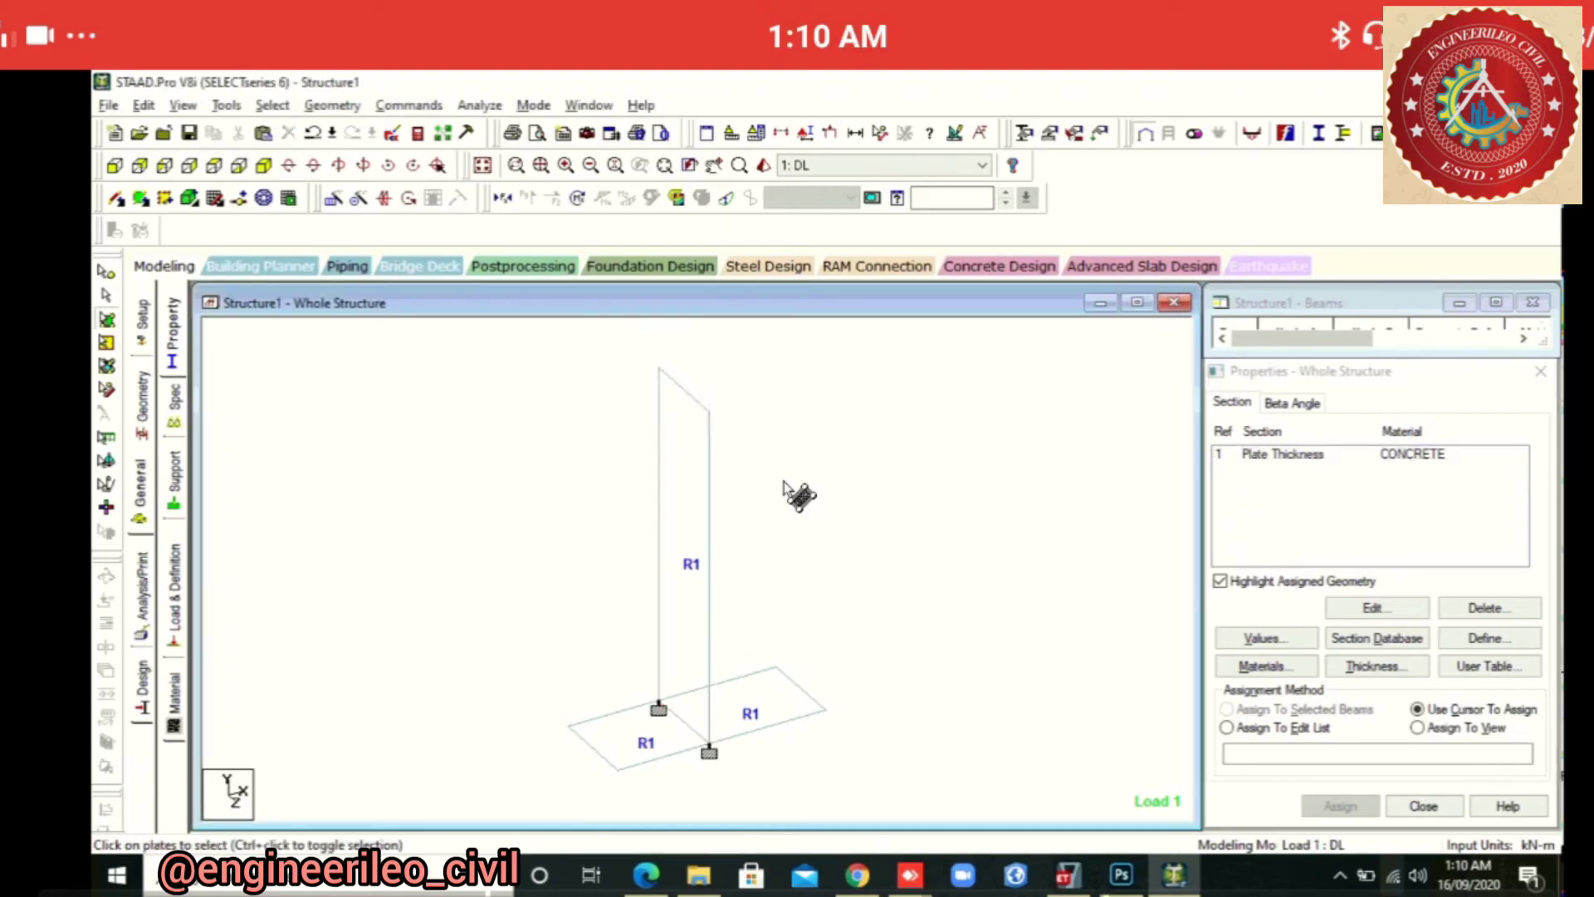
click(784, 488)
click(783, 488)
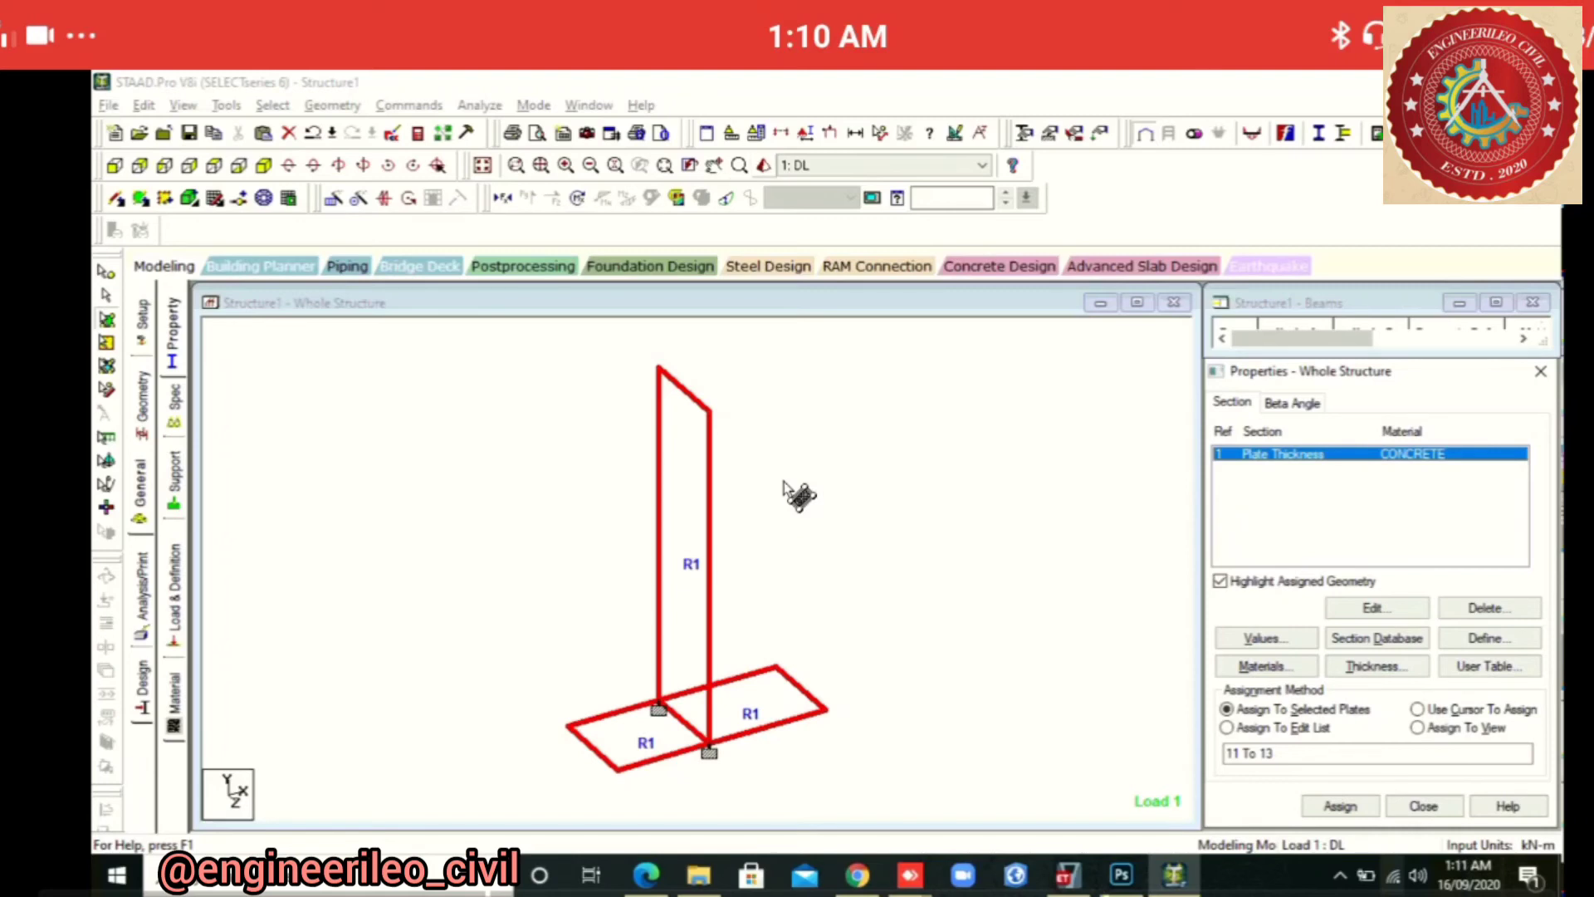
click(763, 165)
mouse_move(784, 490)
mouse_down()
mouse_move(799, 498)
mouse_move(445, 484)
mouse_up()
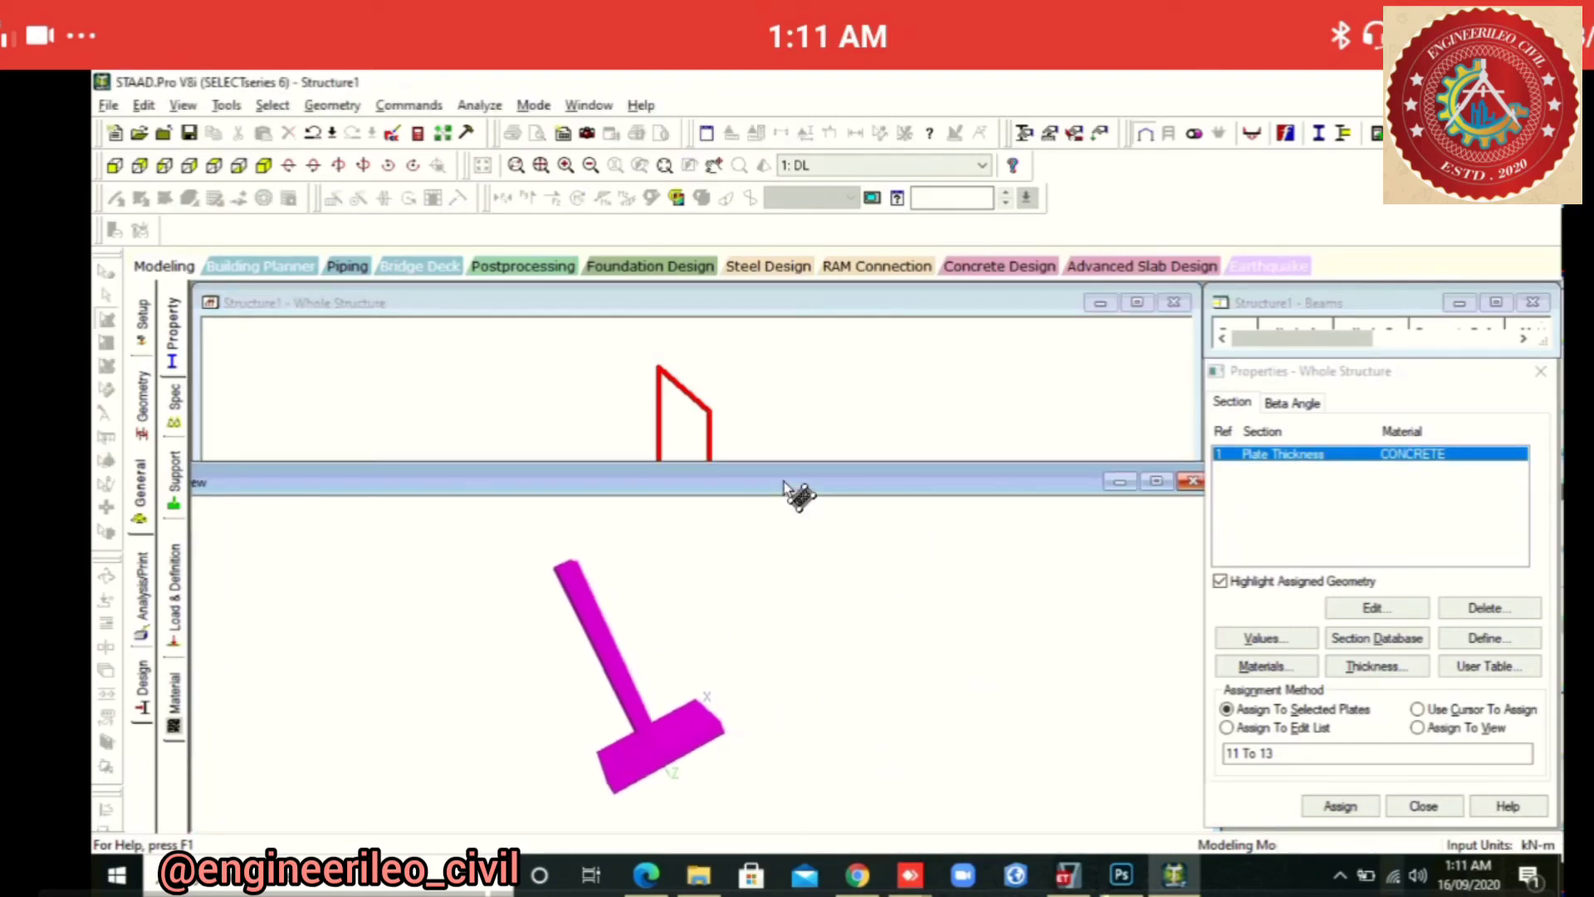
click(1193, 480)
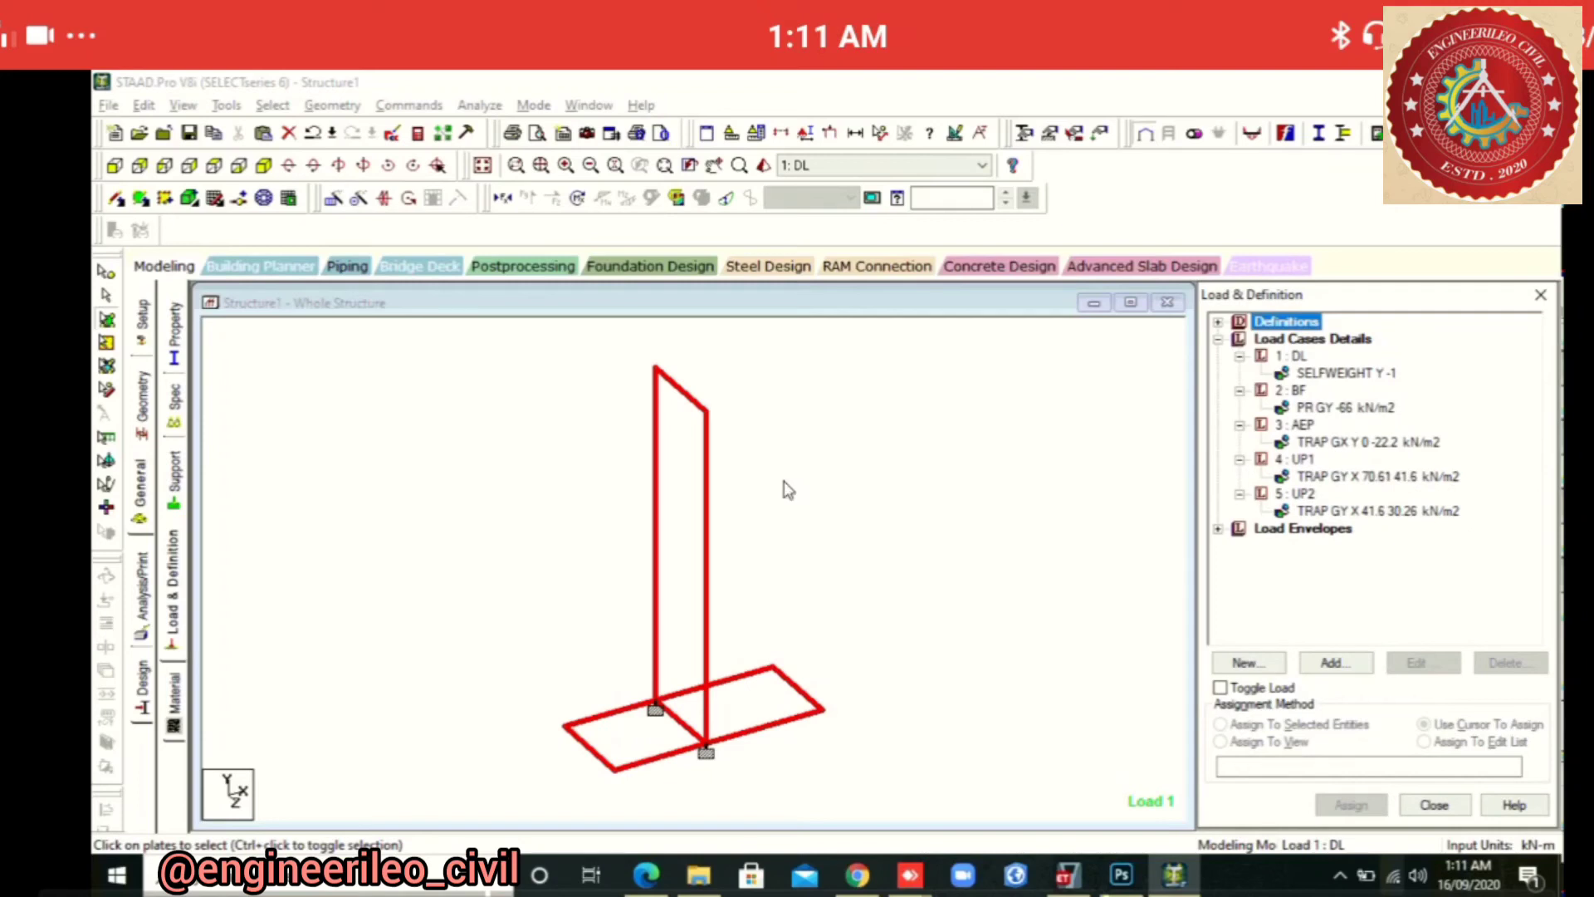
Select the base plate on the backfill side and display the BF pressure load and the AEP trapezoidal load on the wall
click(754, 702)
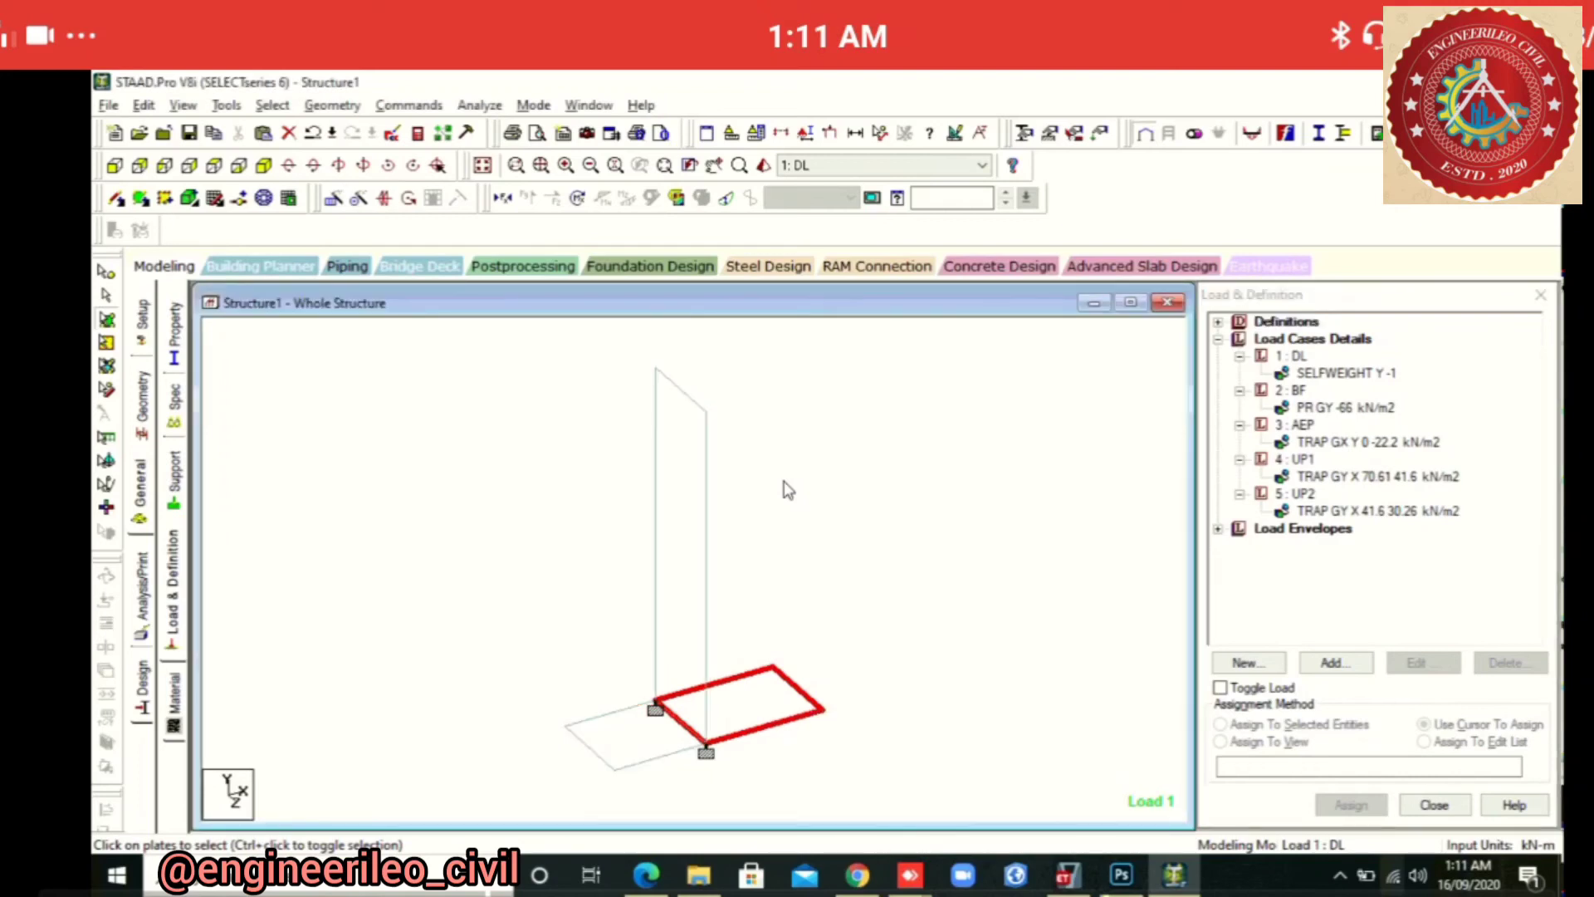
click(1345, 407)
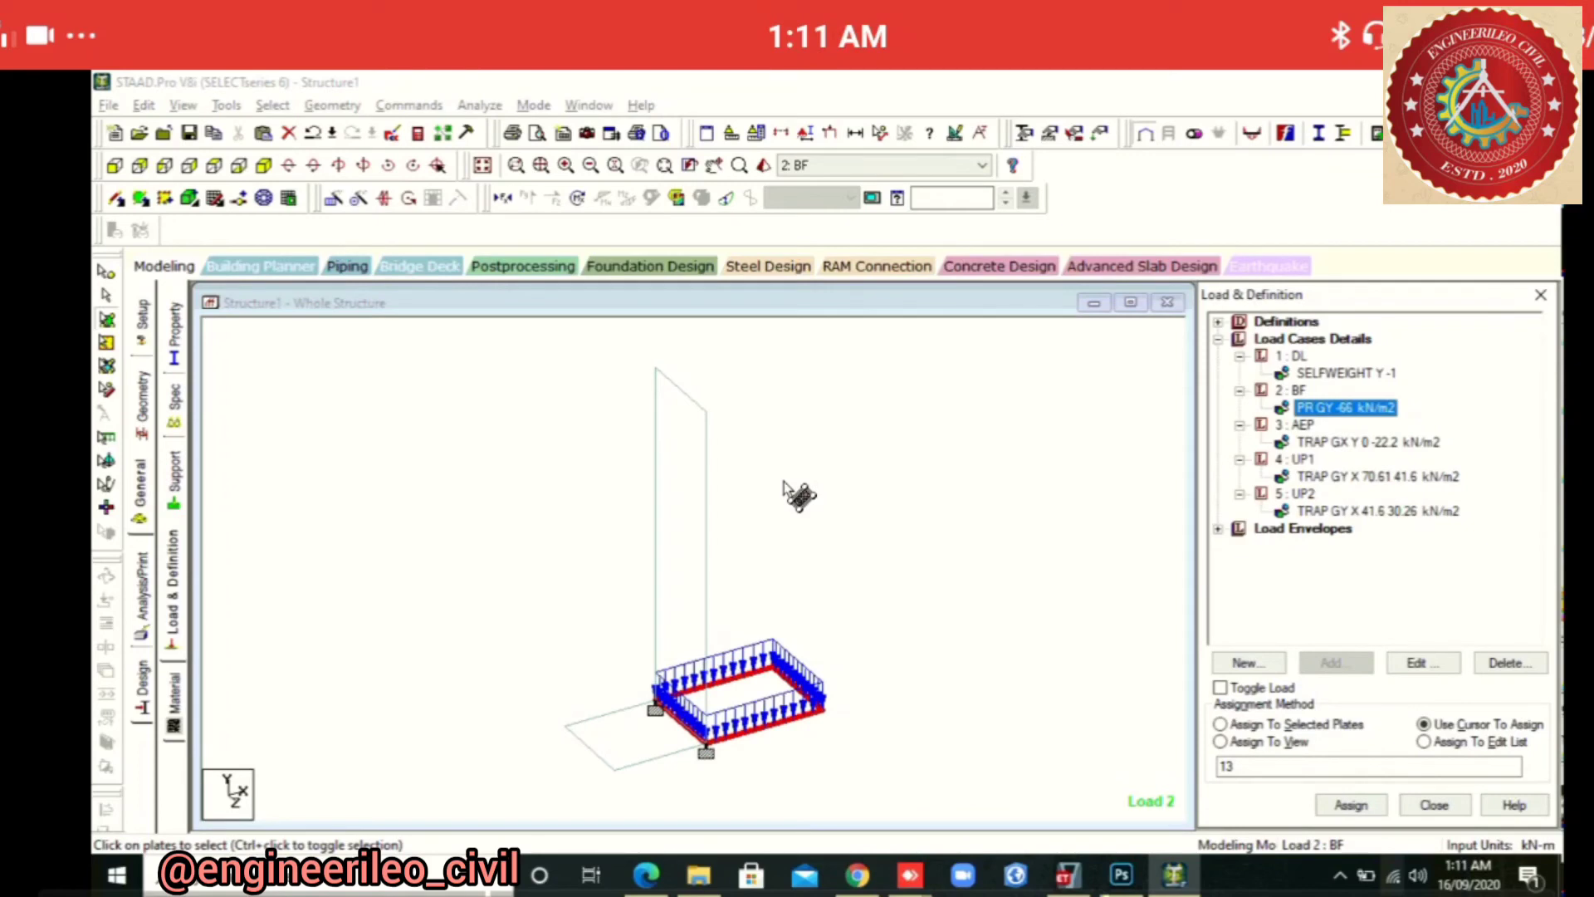
key(Down)
key(Down)
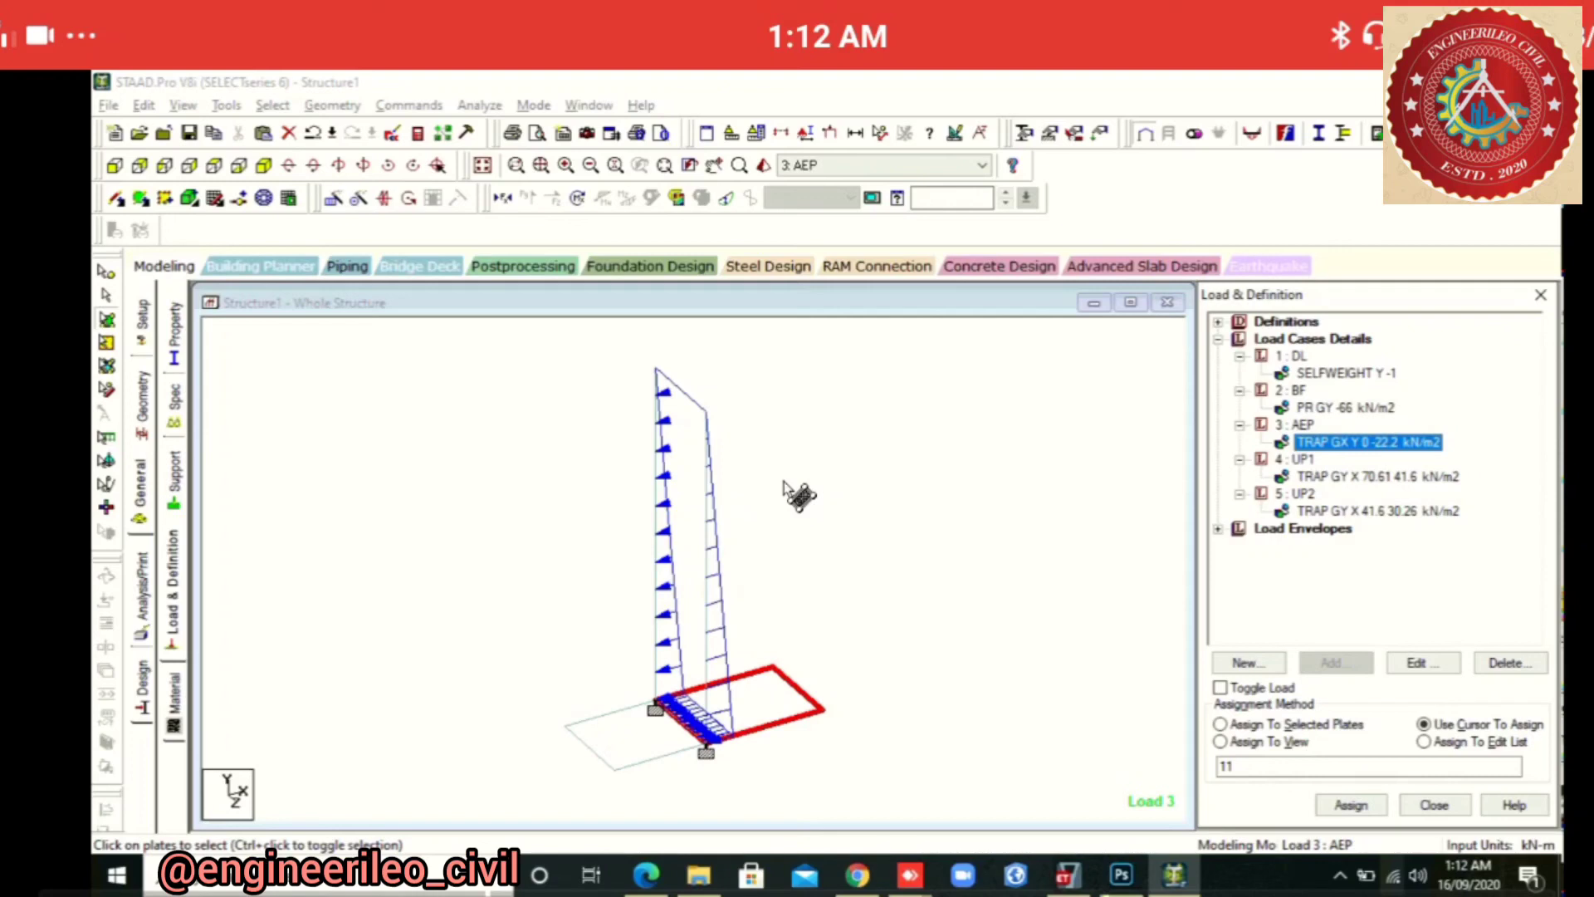
Select the opposite base plate and display the UP1 and UP2 trapezoidal uplift loads on the two base plates
click(783, 482)
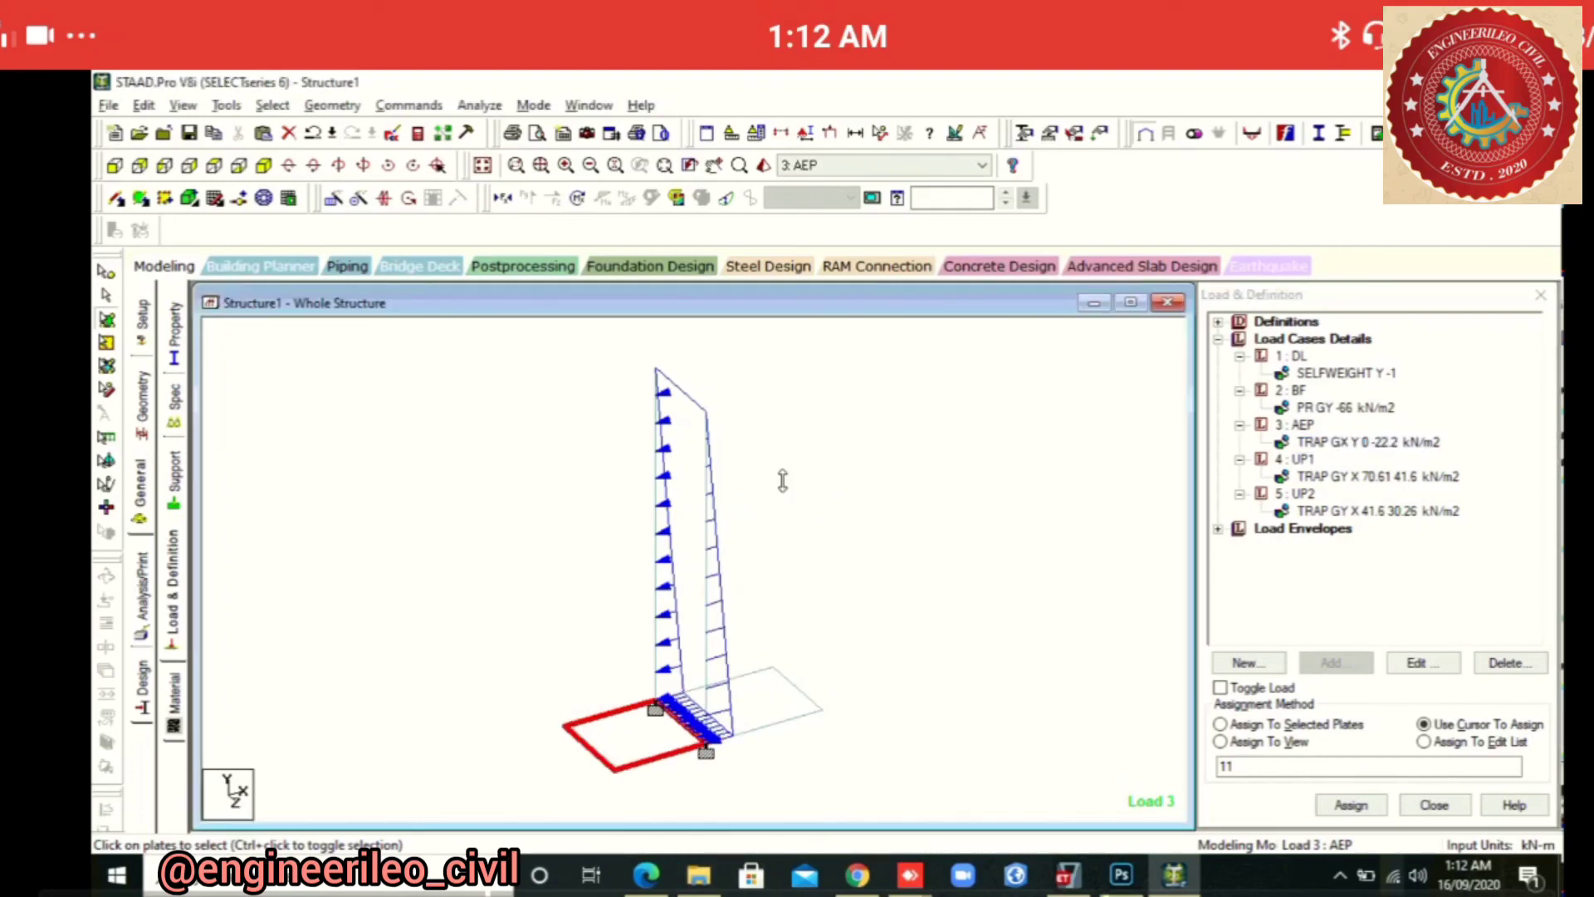
click(1378, 477)
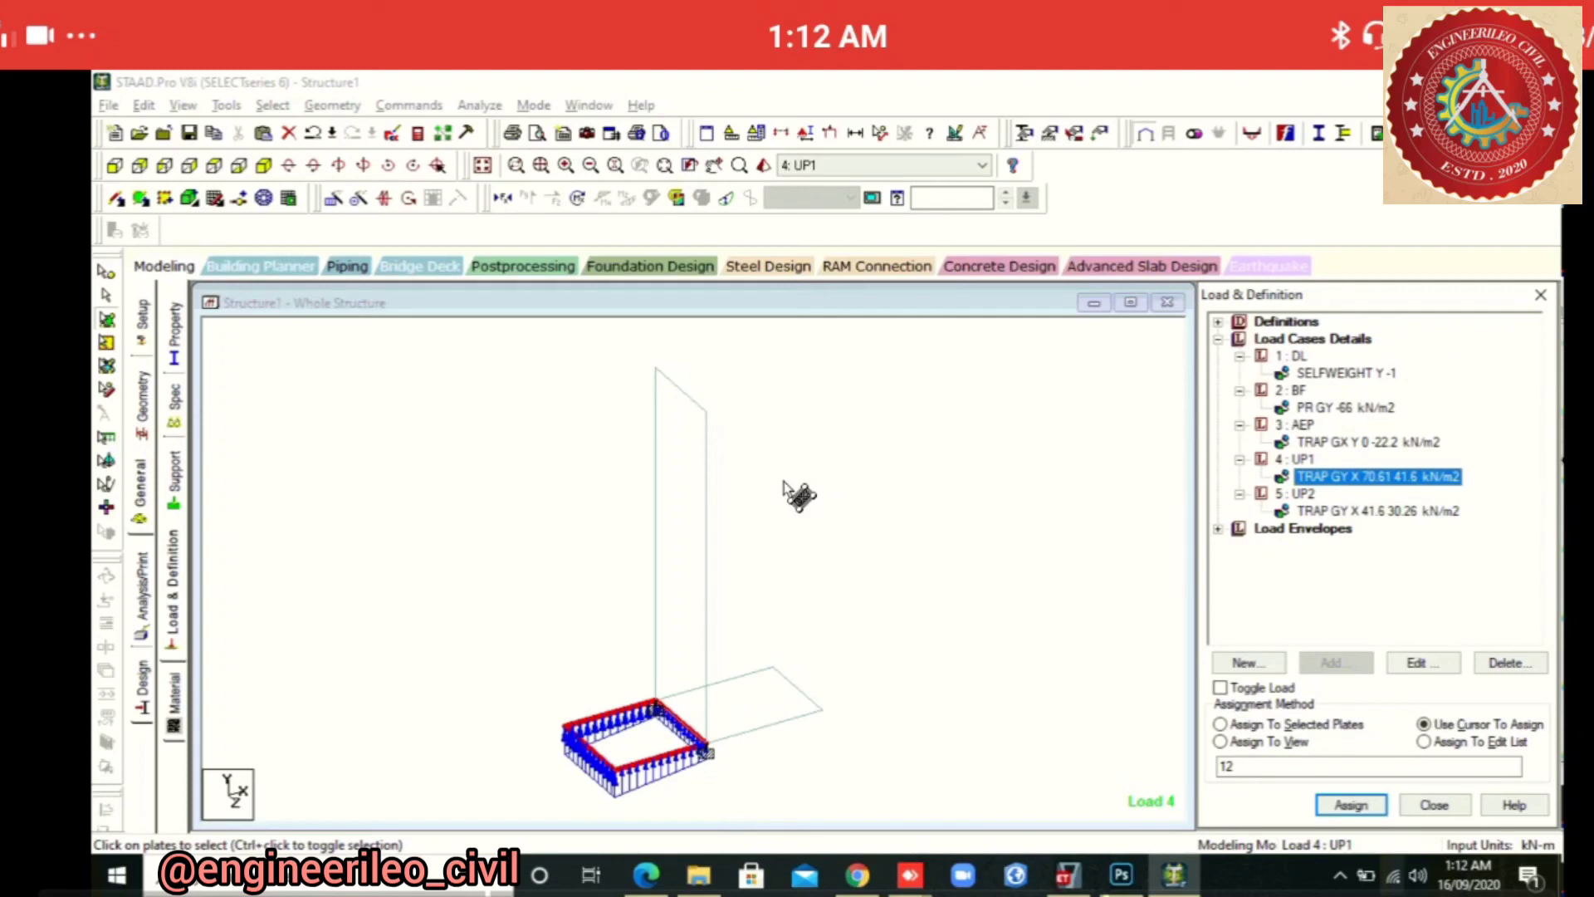
key(ctrl)
key(ctrl)
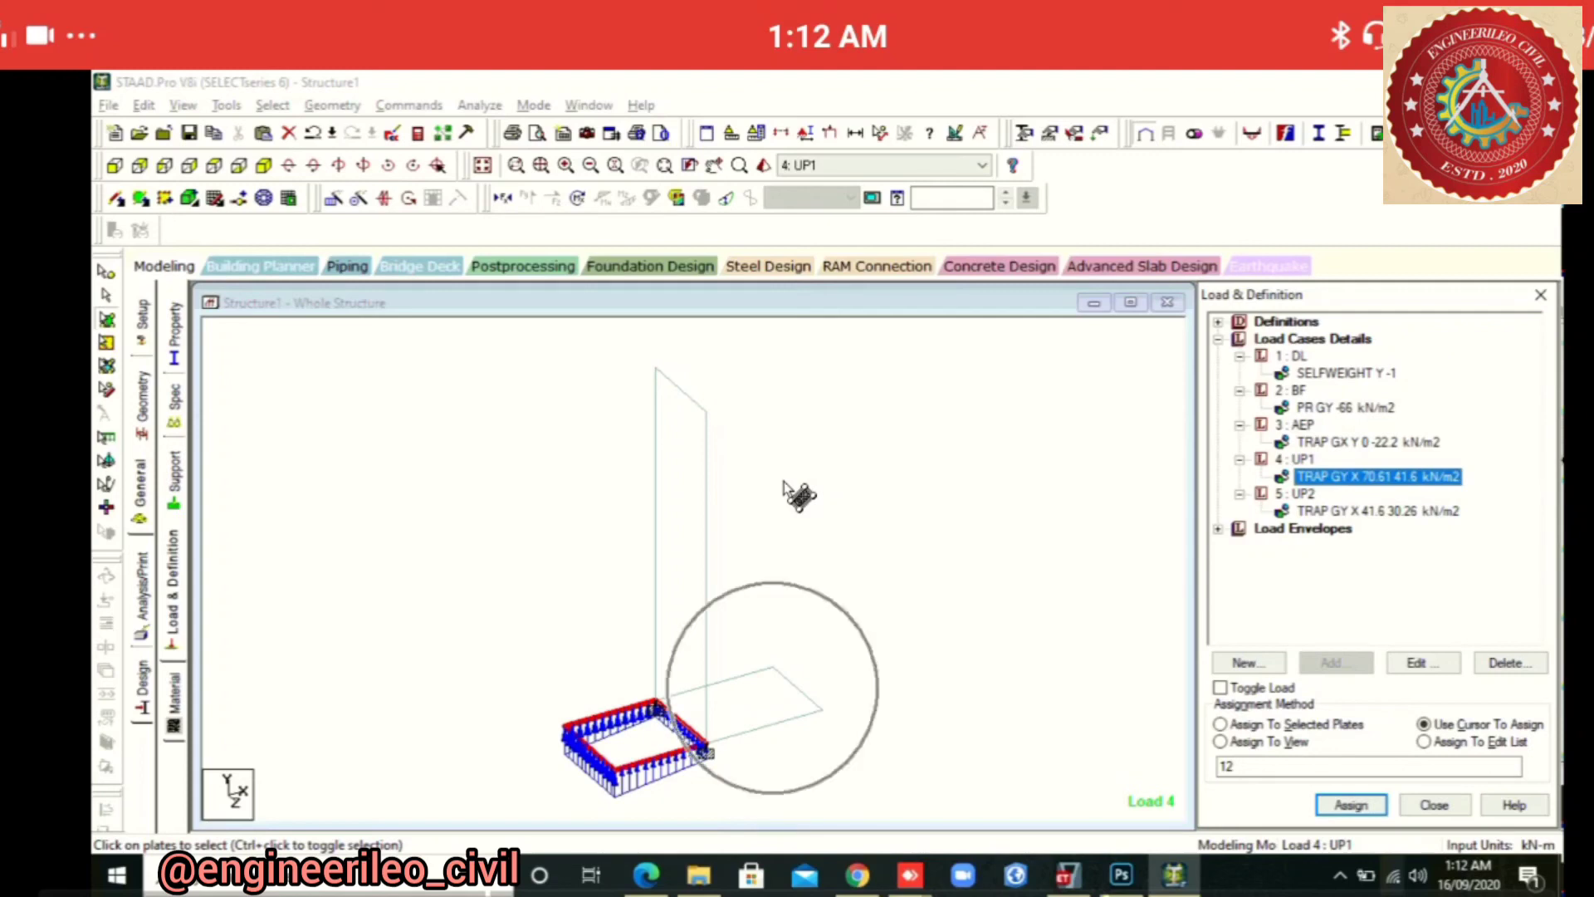
key(ctrl)
key(ctrl)
key(ctrl)
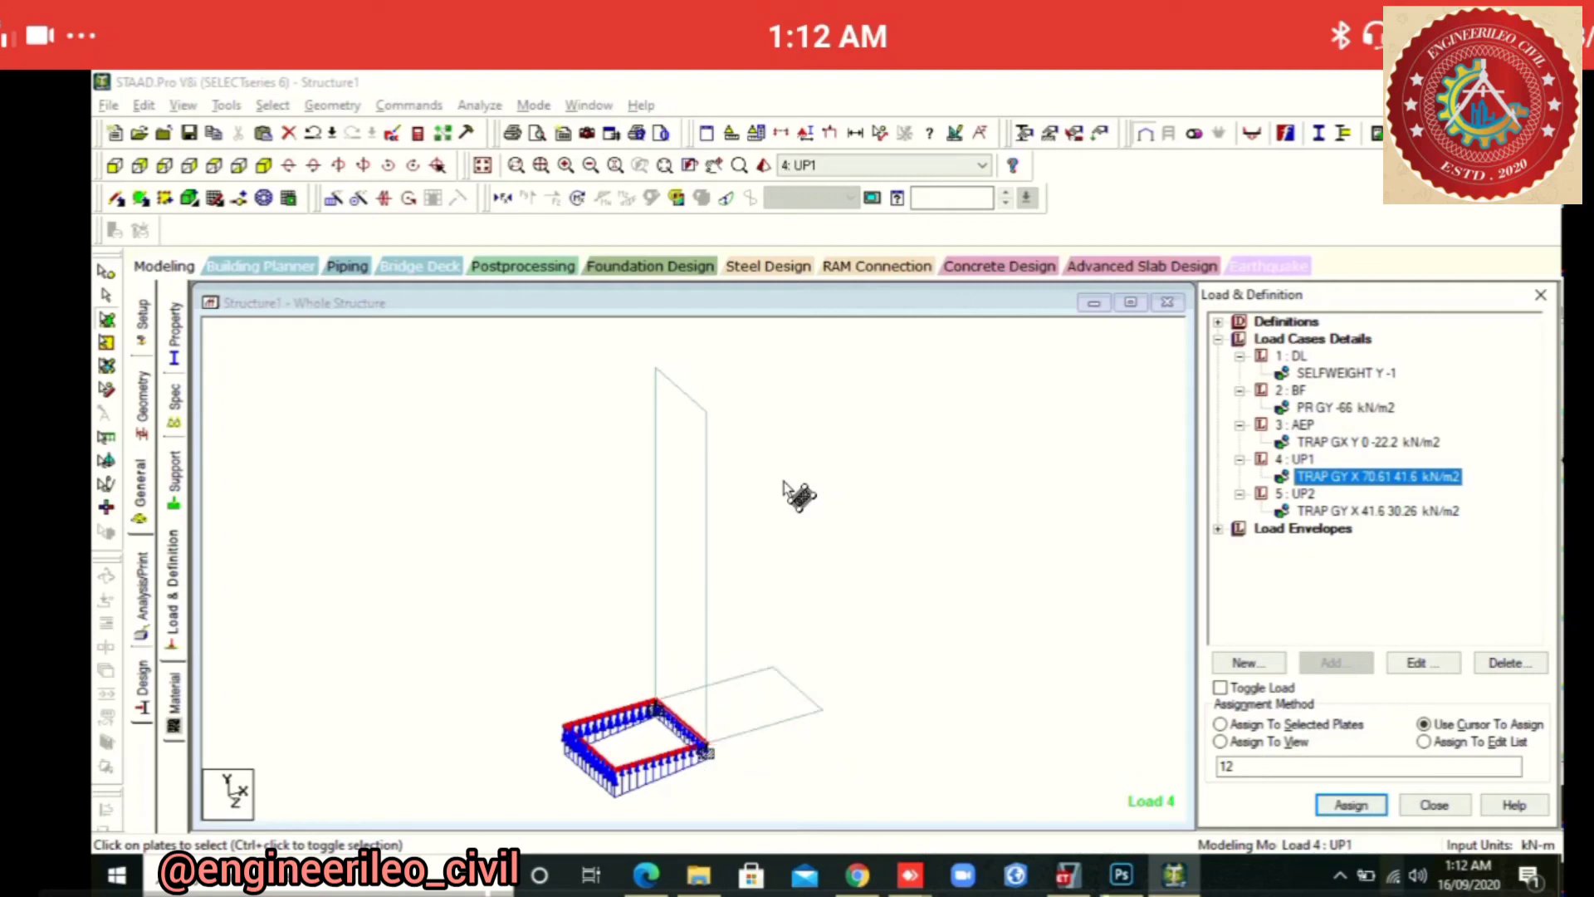
key(Down)
key(Down)
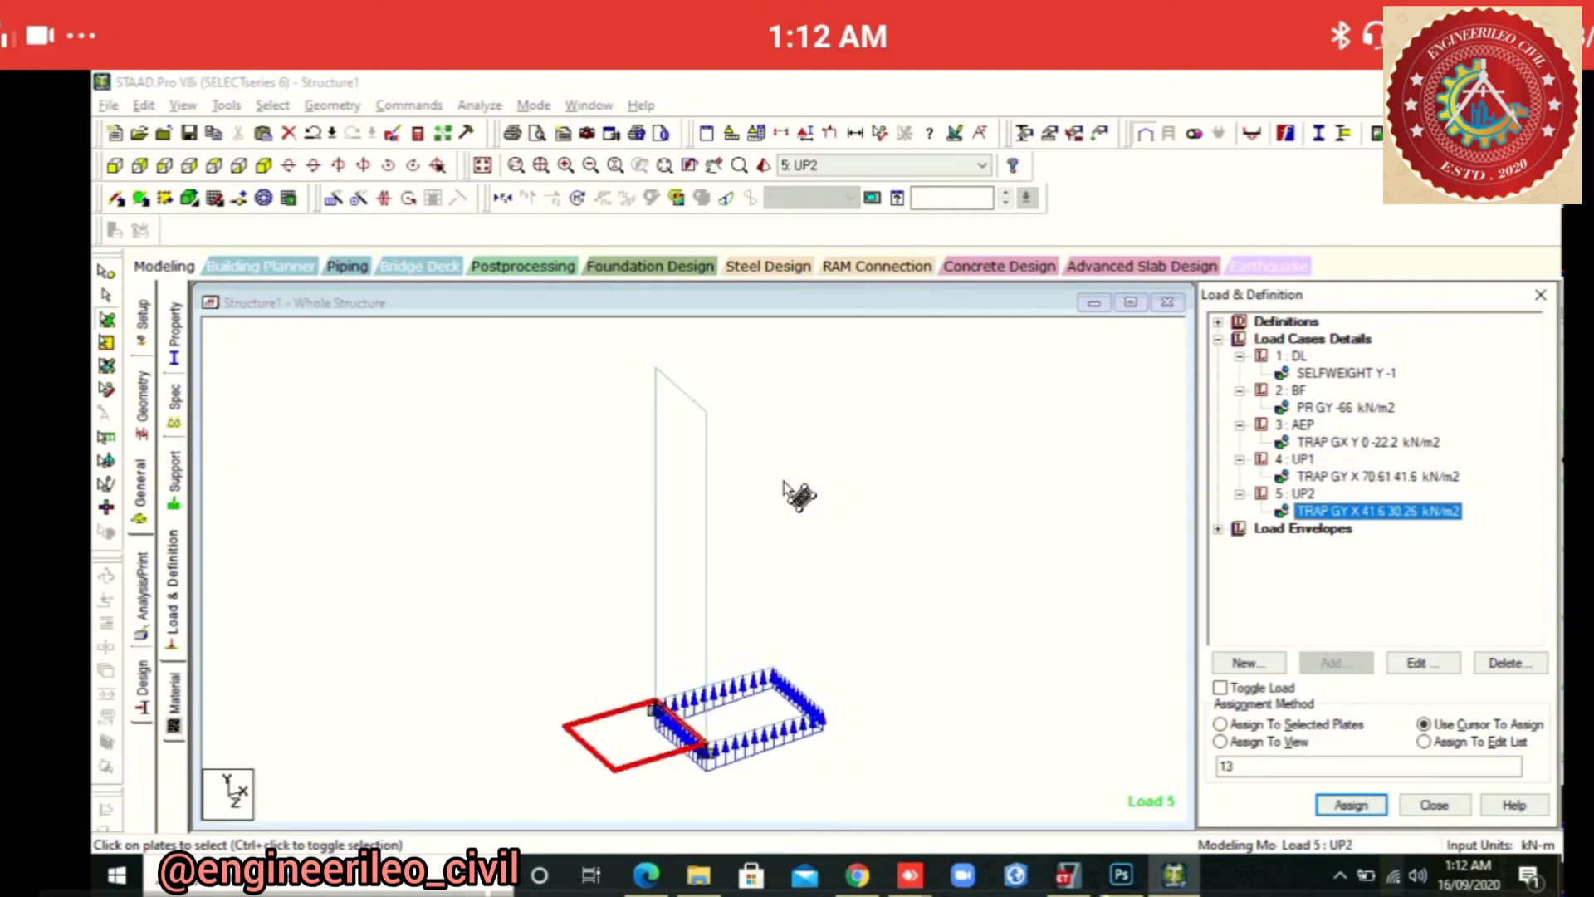
key(ctrl)
key(ctrl)
key(ctrl)
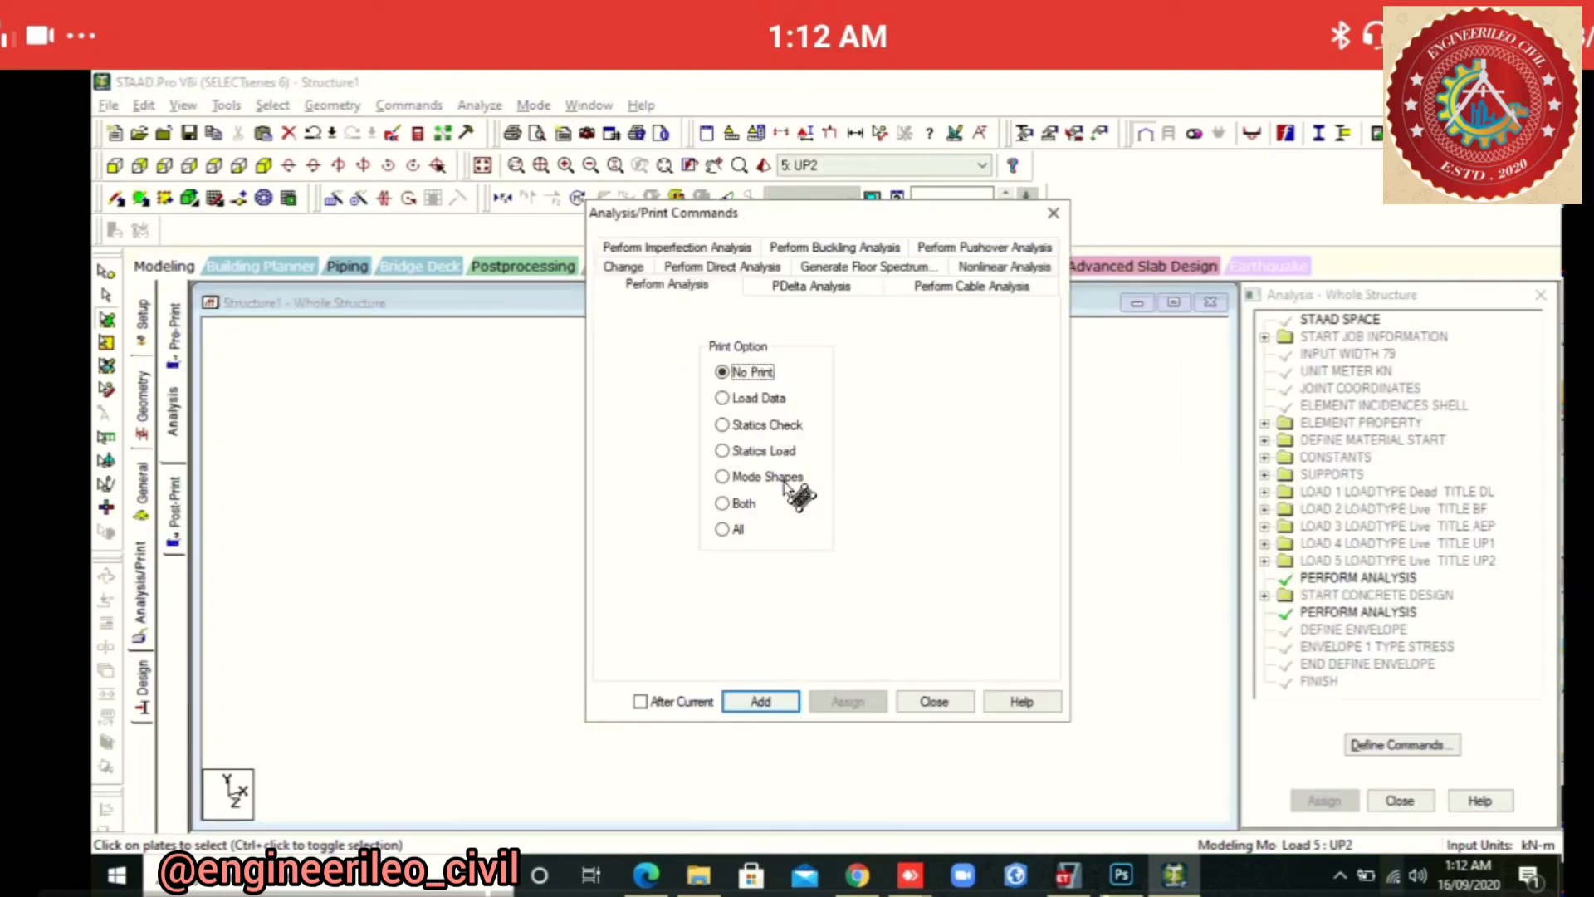
Review the analysis command list and the steel and concrete design pages, dismissing the analysis print options without adding a command
click(935, 702)
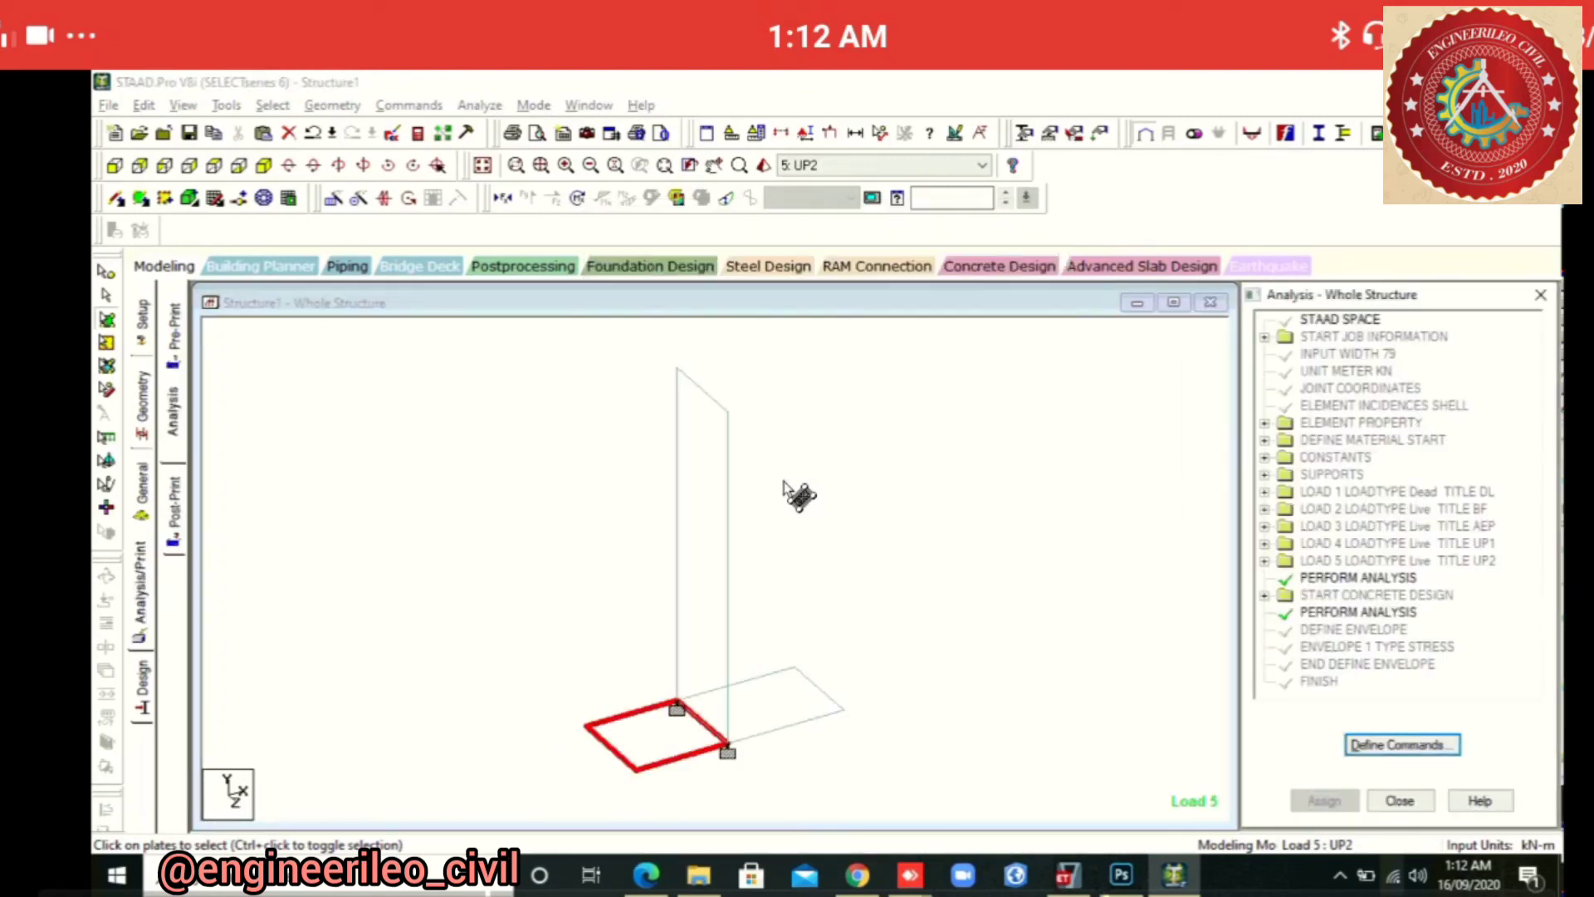
click(1401, 800)
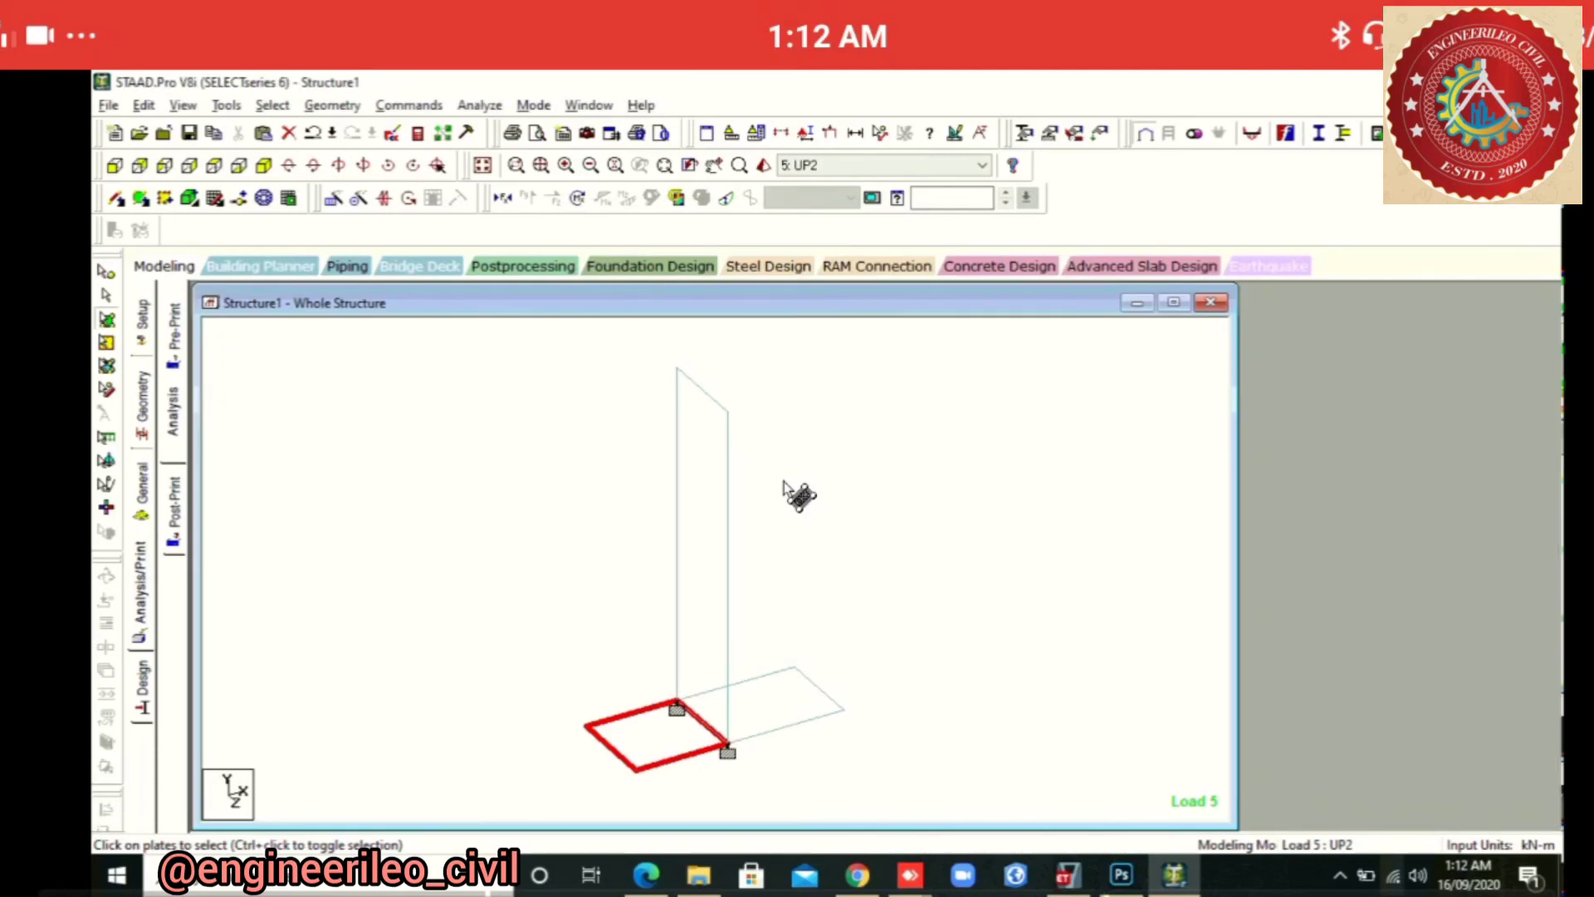
click(142, 685)
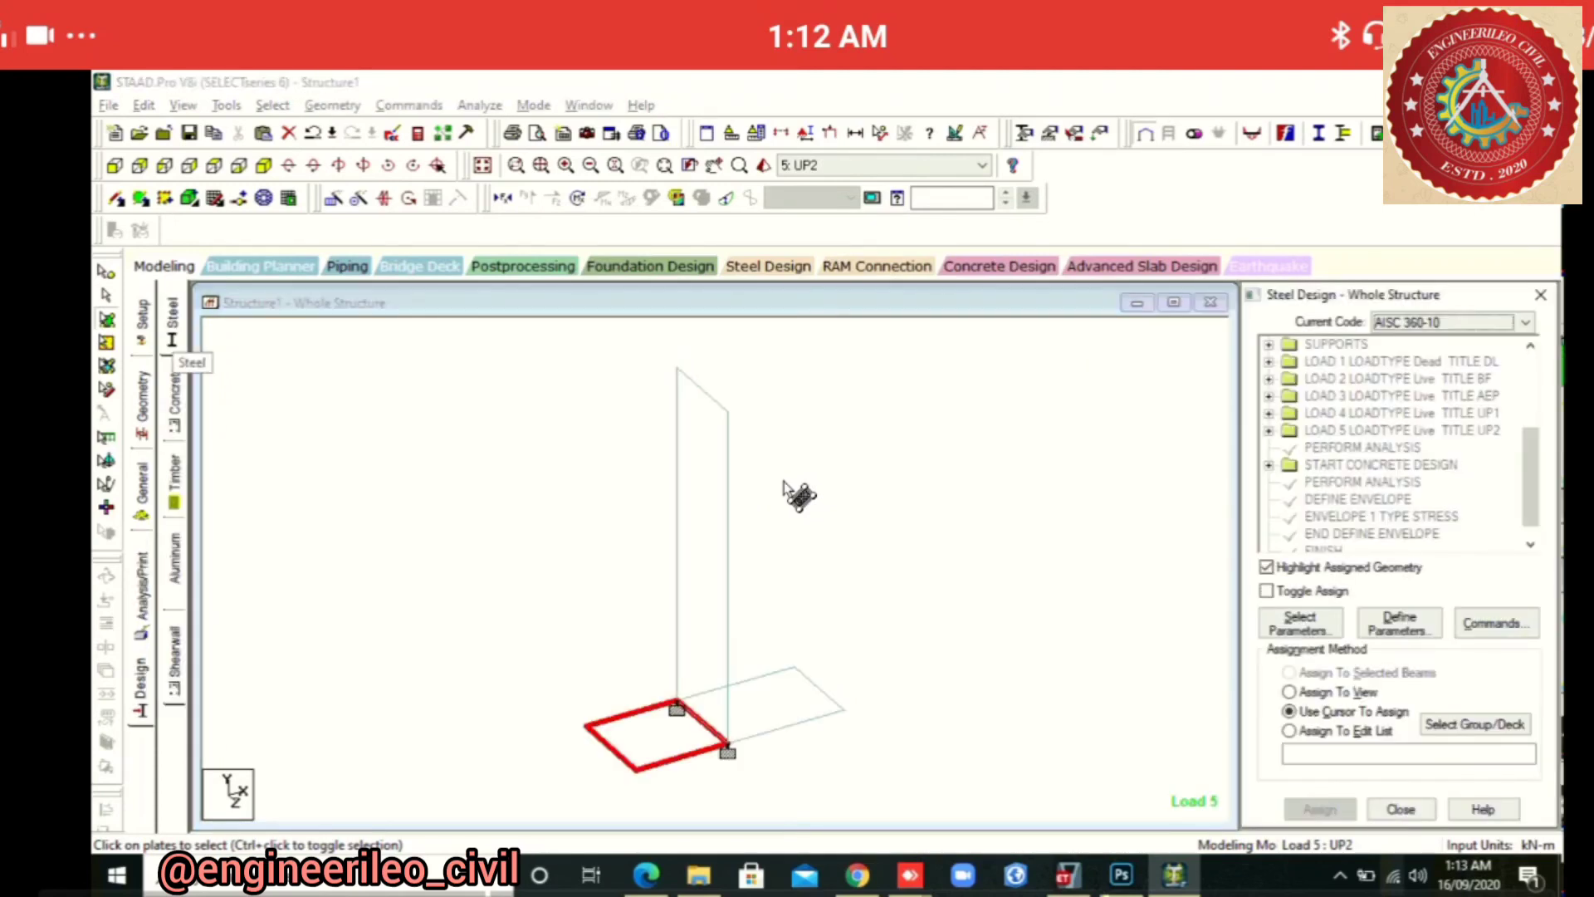
click(174, 395)
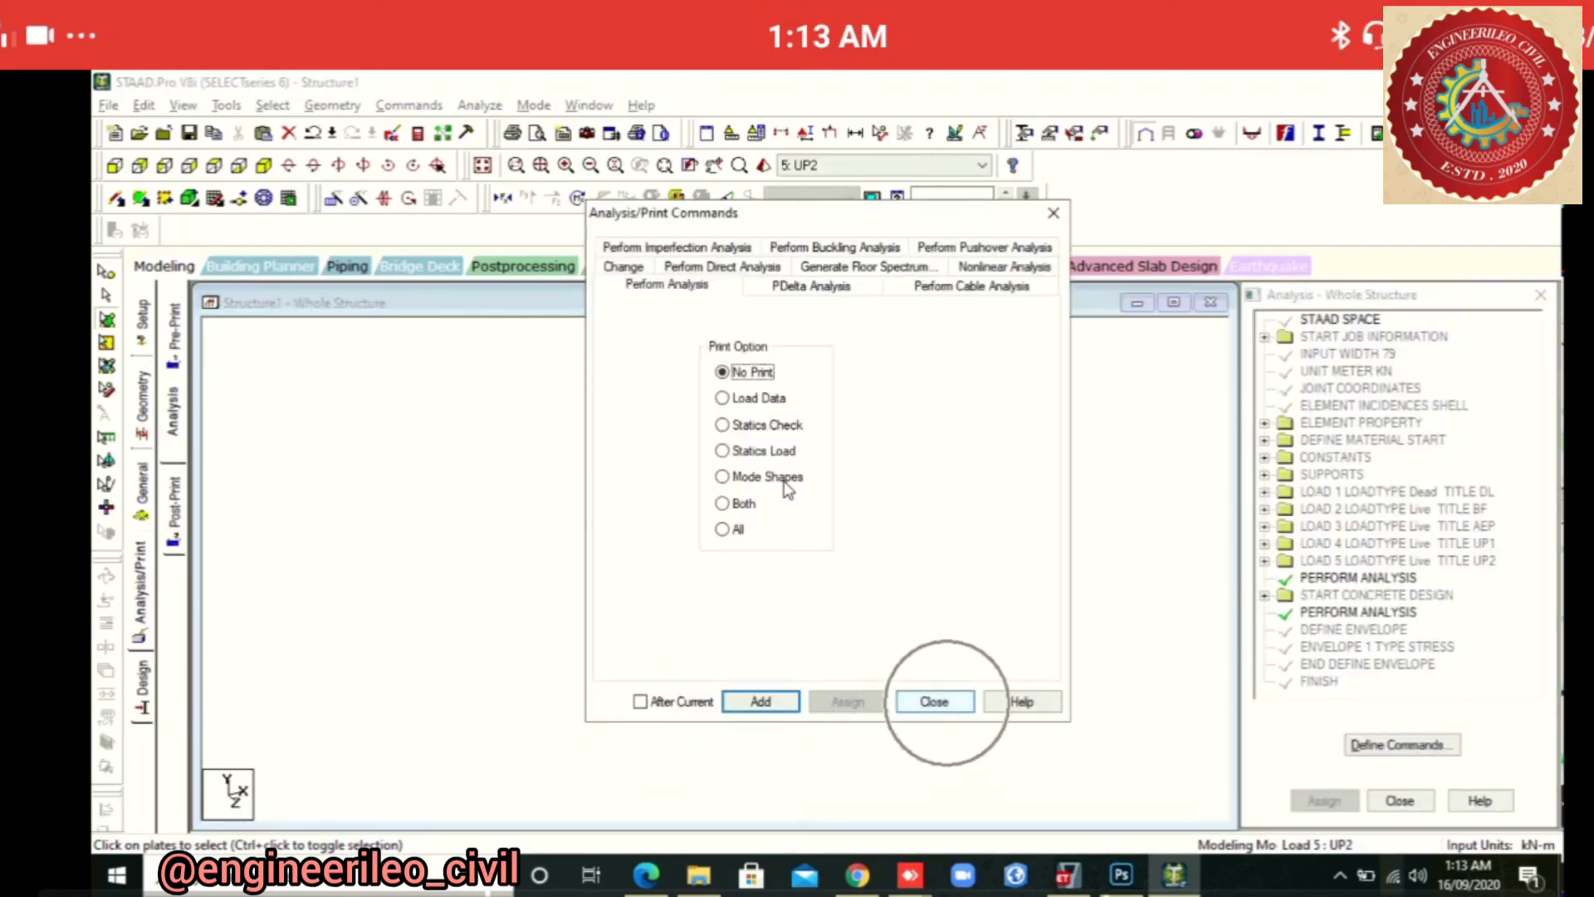
click(934, 701)
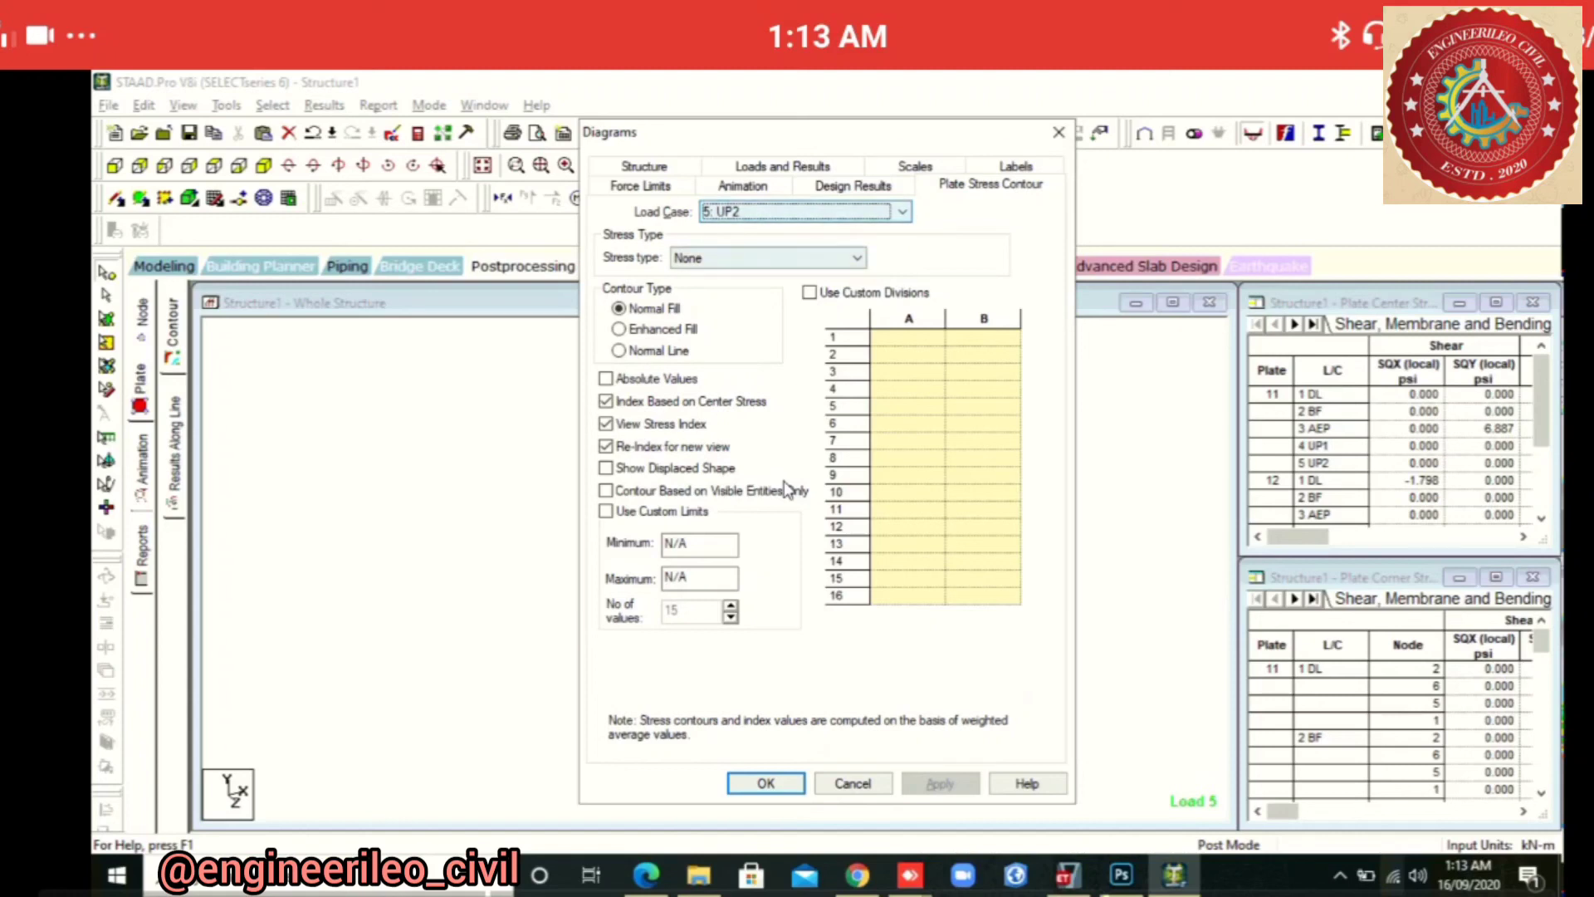
Display the Max Absolute plate stress contour for load case 5: UP2 with normal fill
click(772, 258)
key(Down)
key(Return)
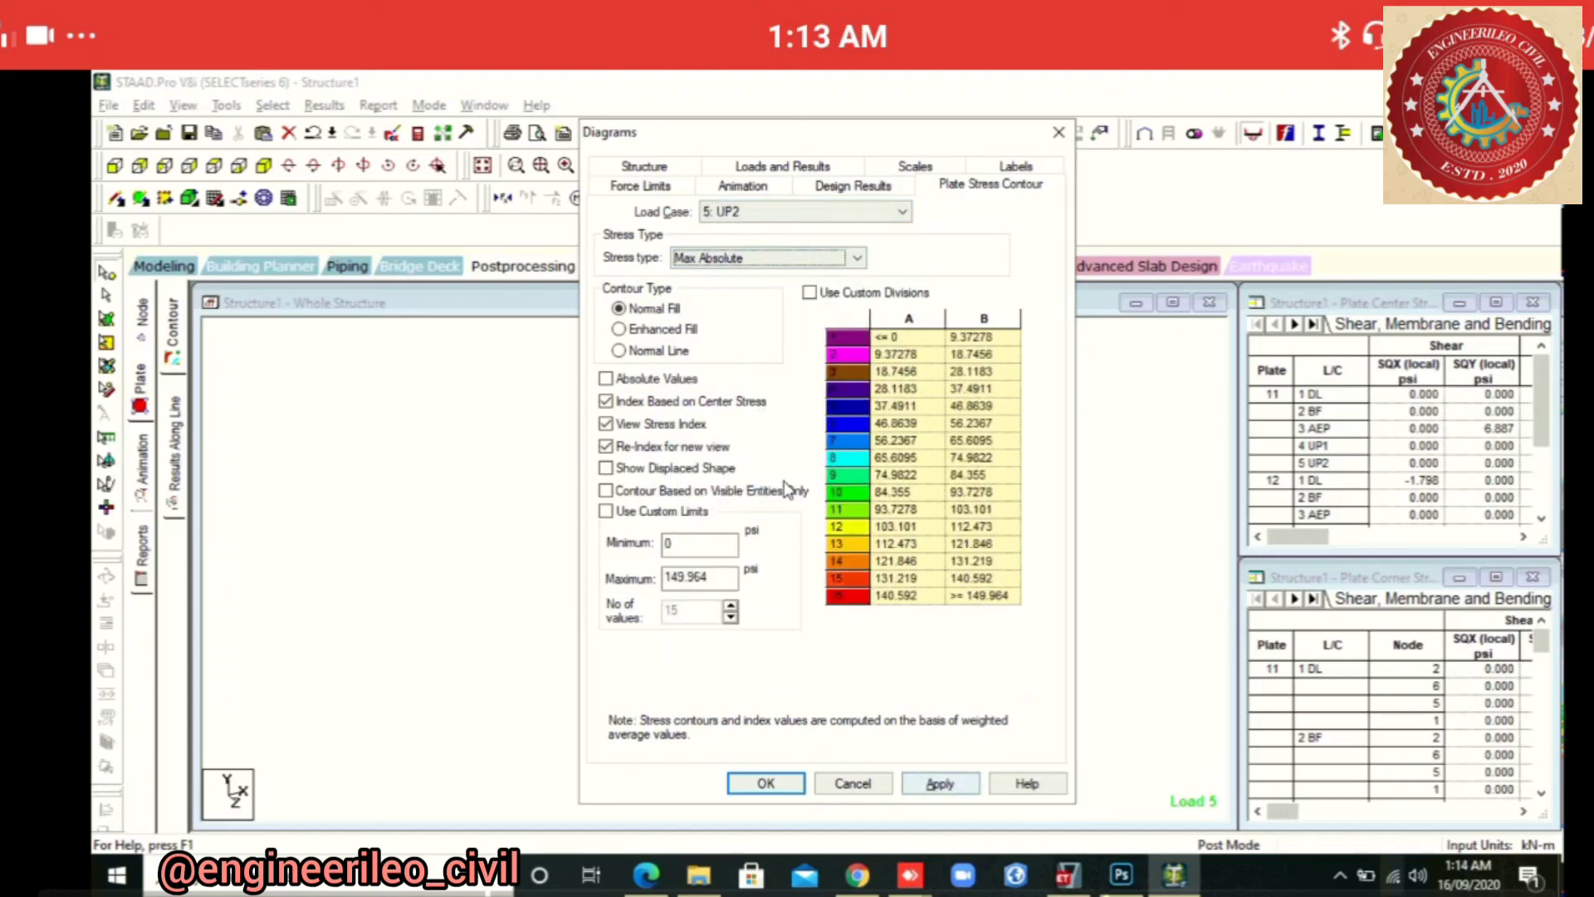
click(939, 784)
click(765, 784)
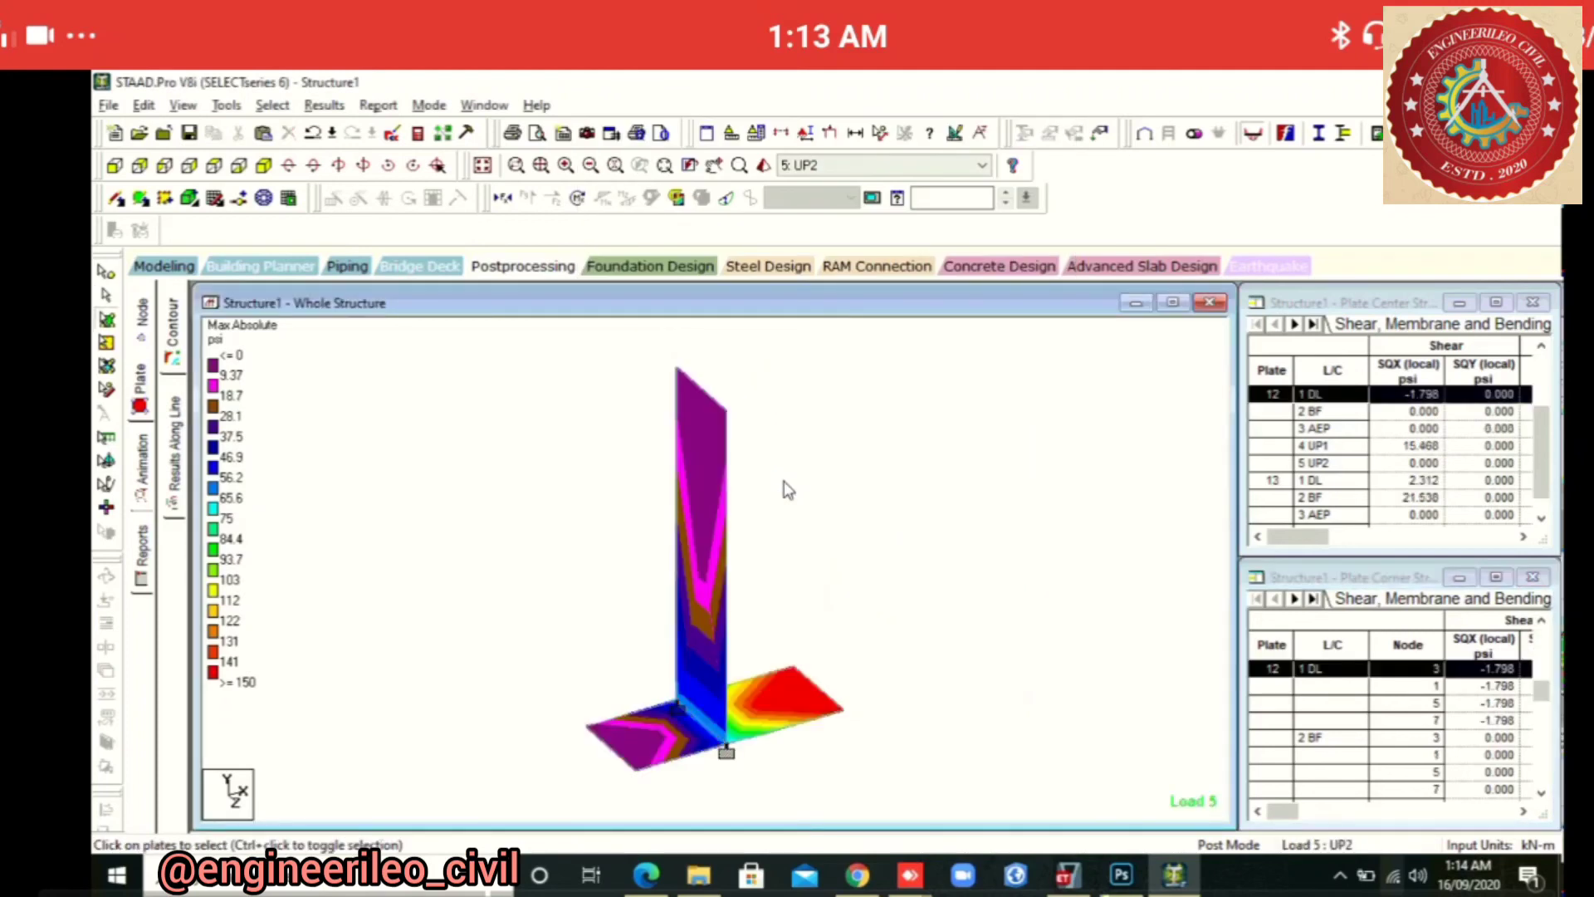